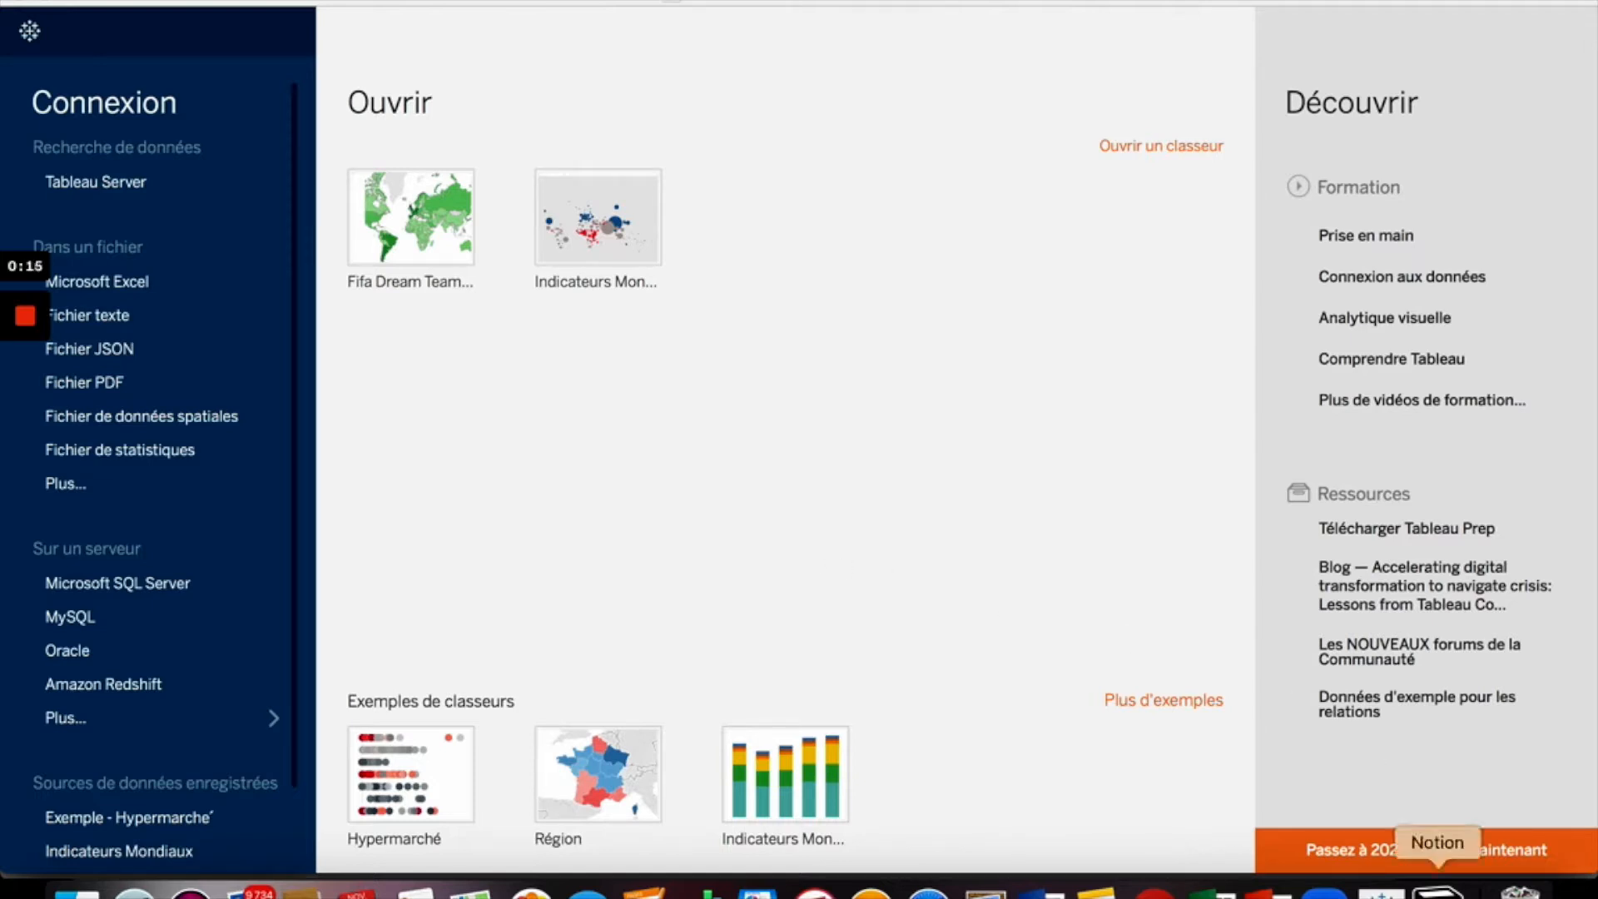
- Read the assignment brief on club and country player rating analyses in Notion, then return to Tableau
click(1438, 891)
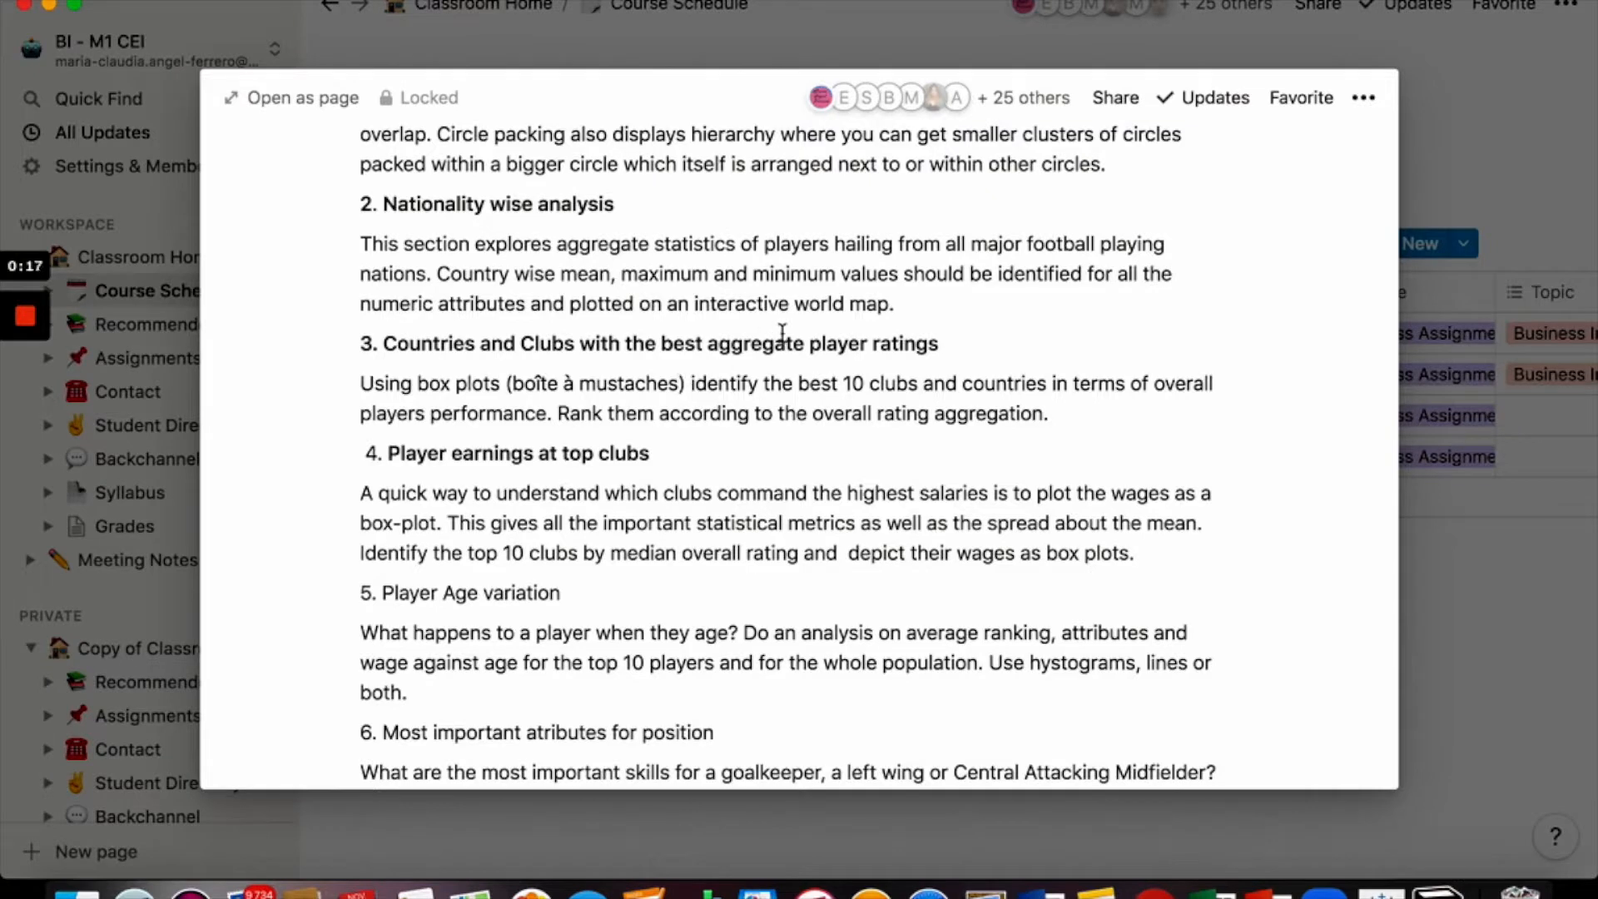
scroll(607, 481, down, 1)
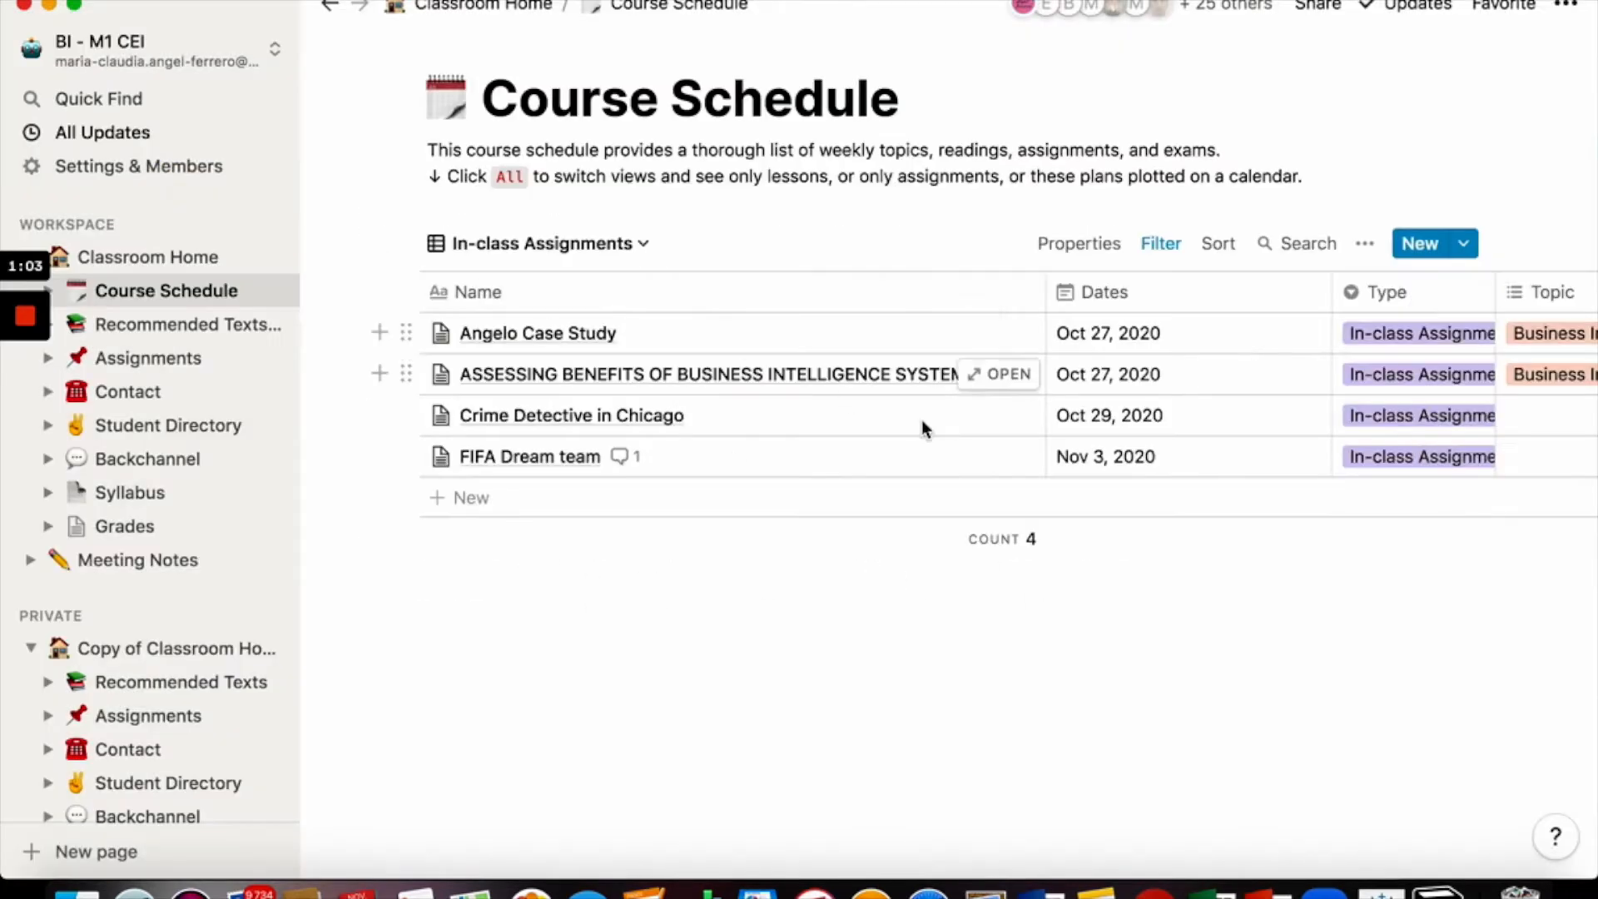
click(1382, 891)
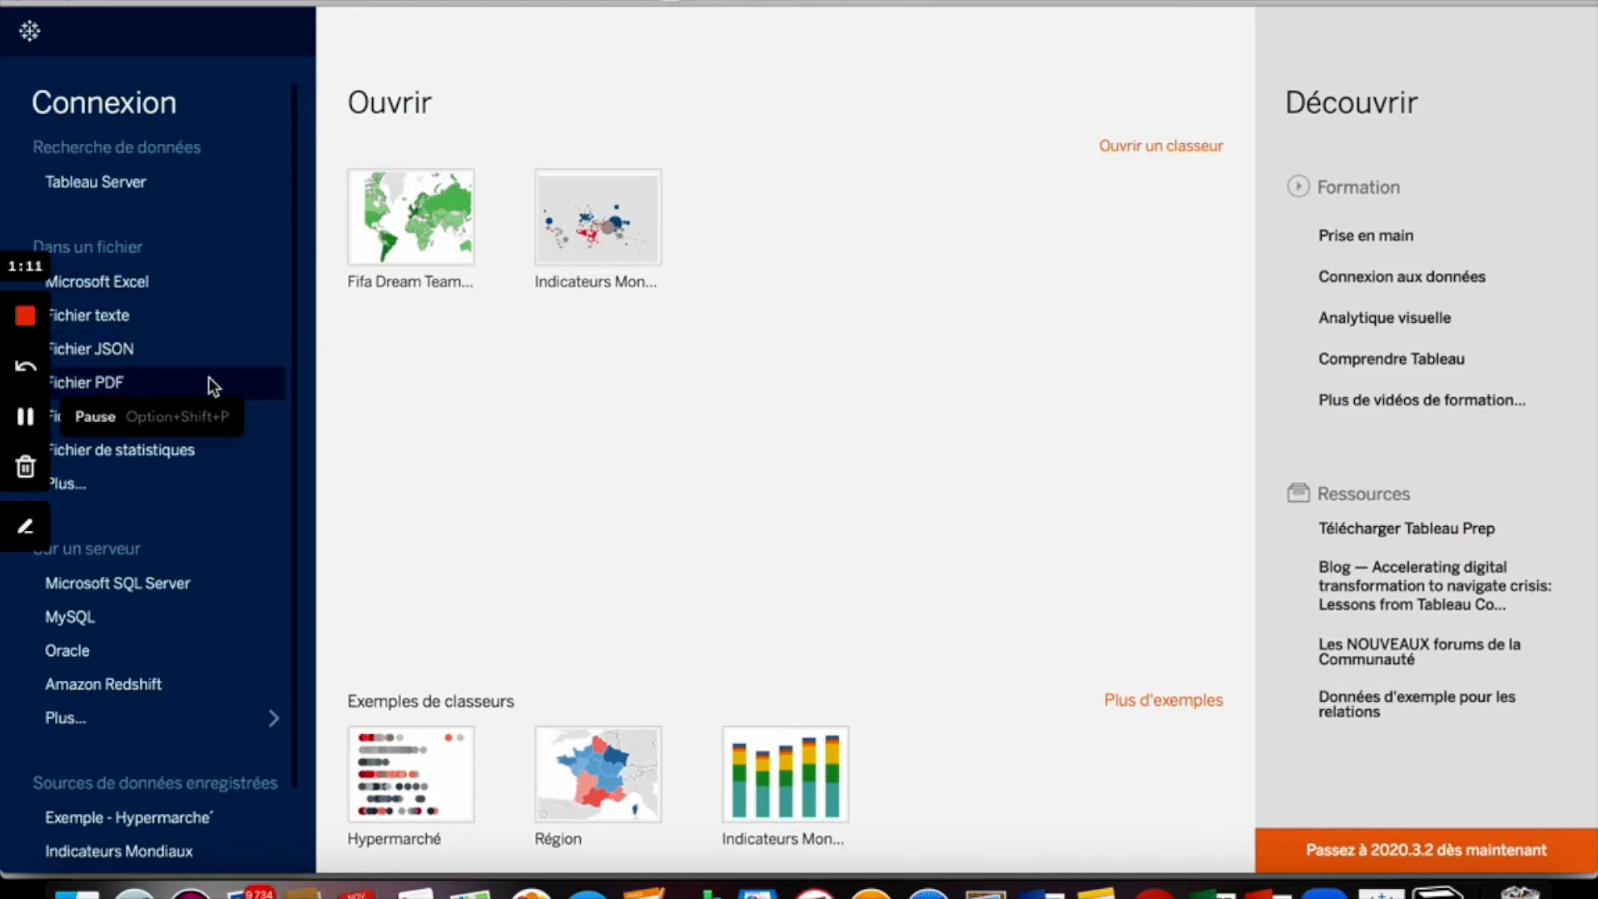
- Open the Fifa Dream Team workbook, saving changes to the current workbook when asked
click(251, 322)
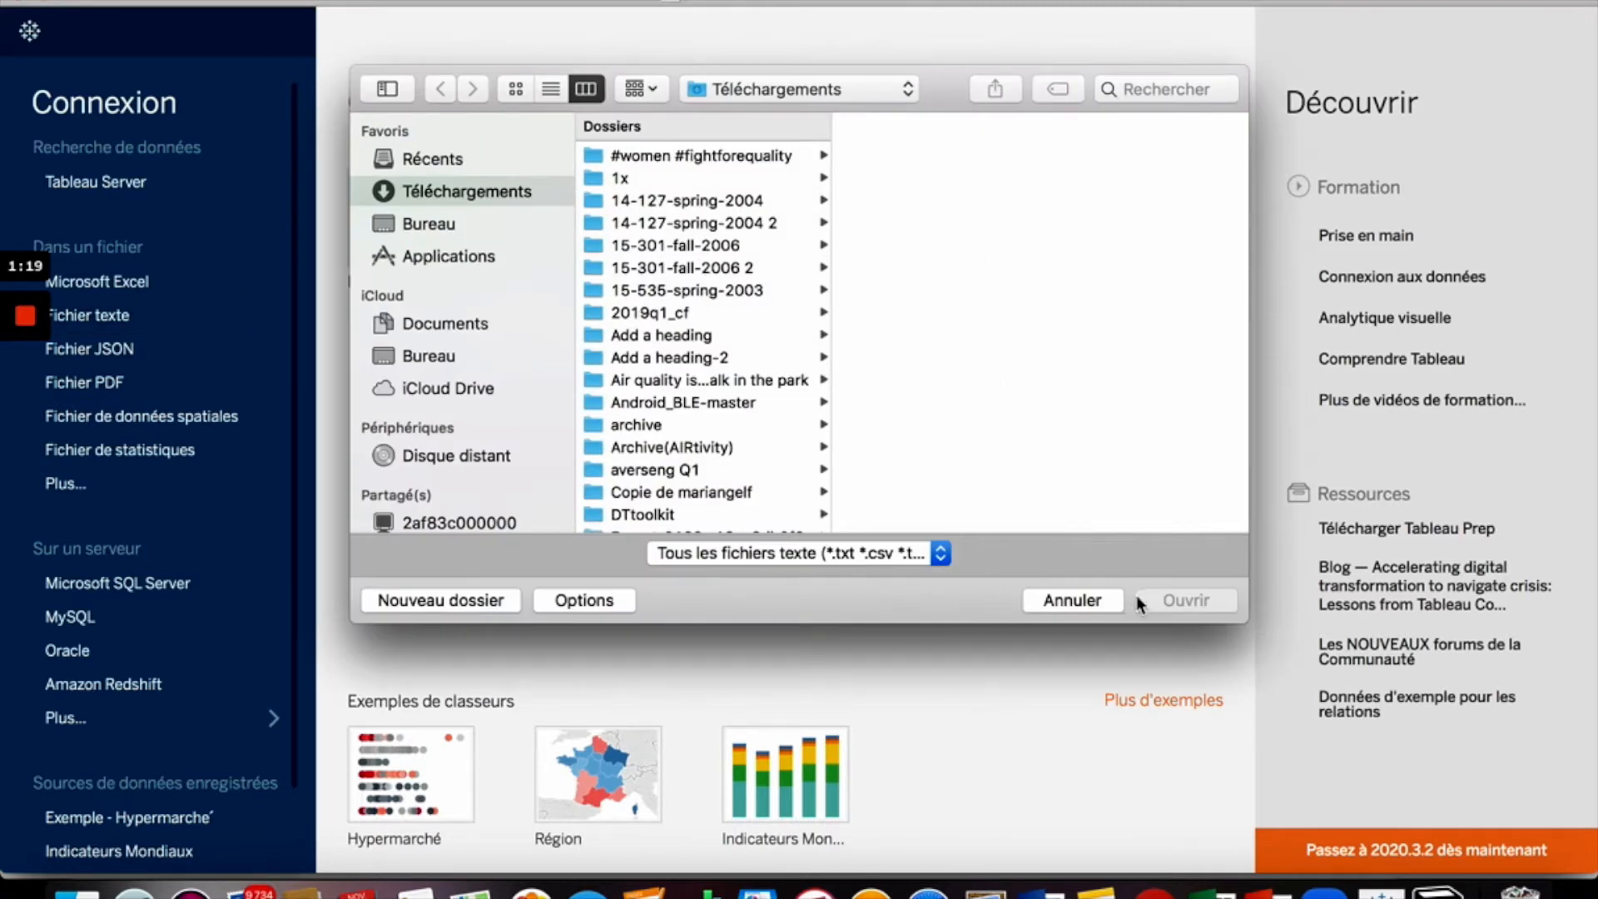
click(1086, 601)
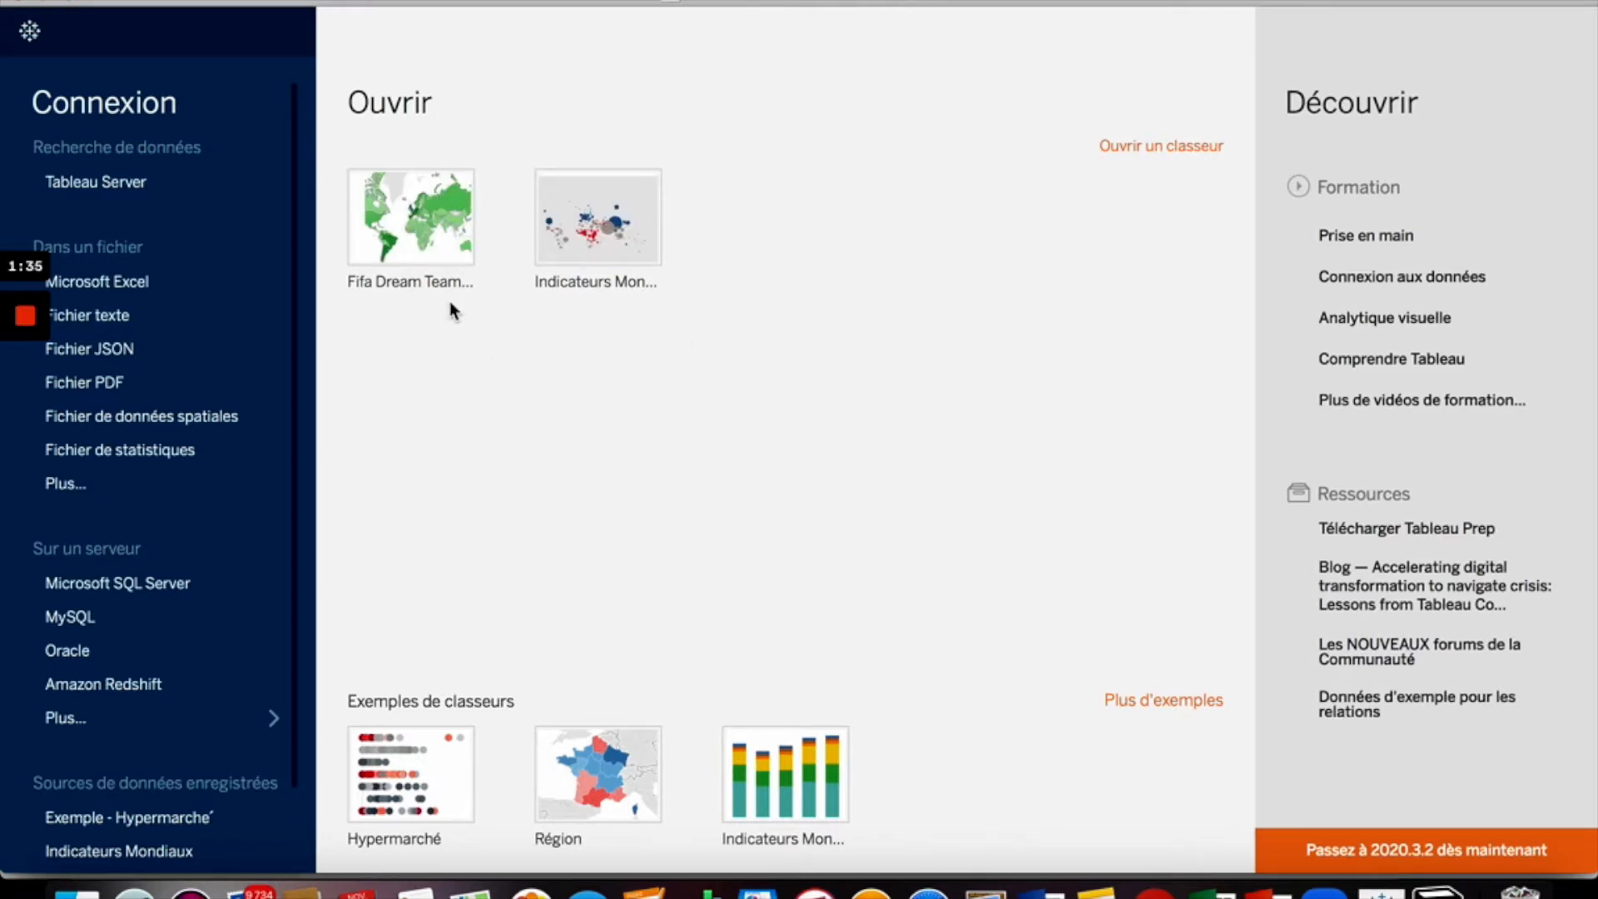
click(449, 226)
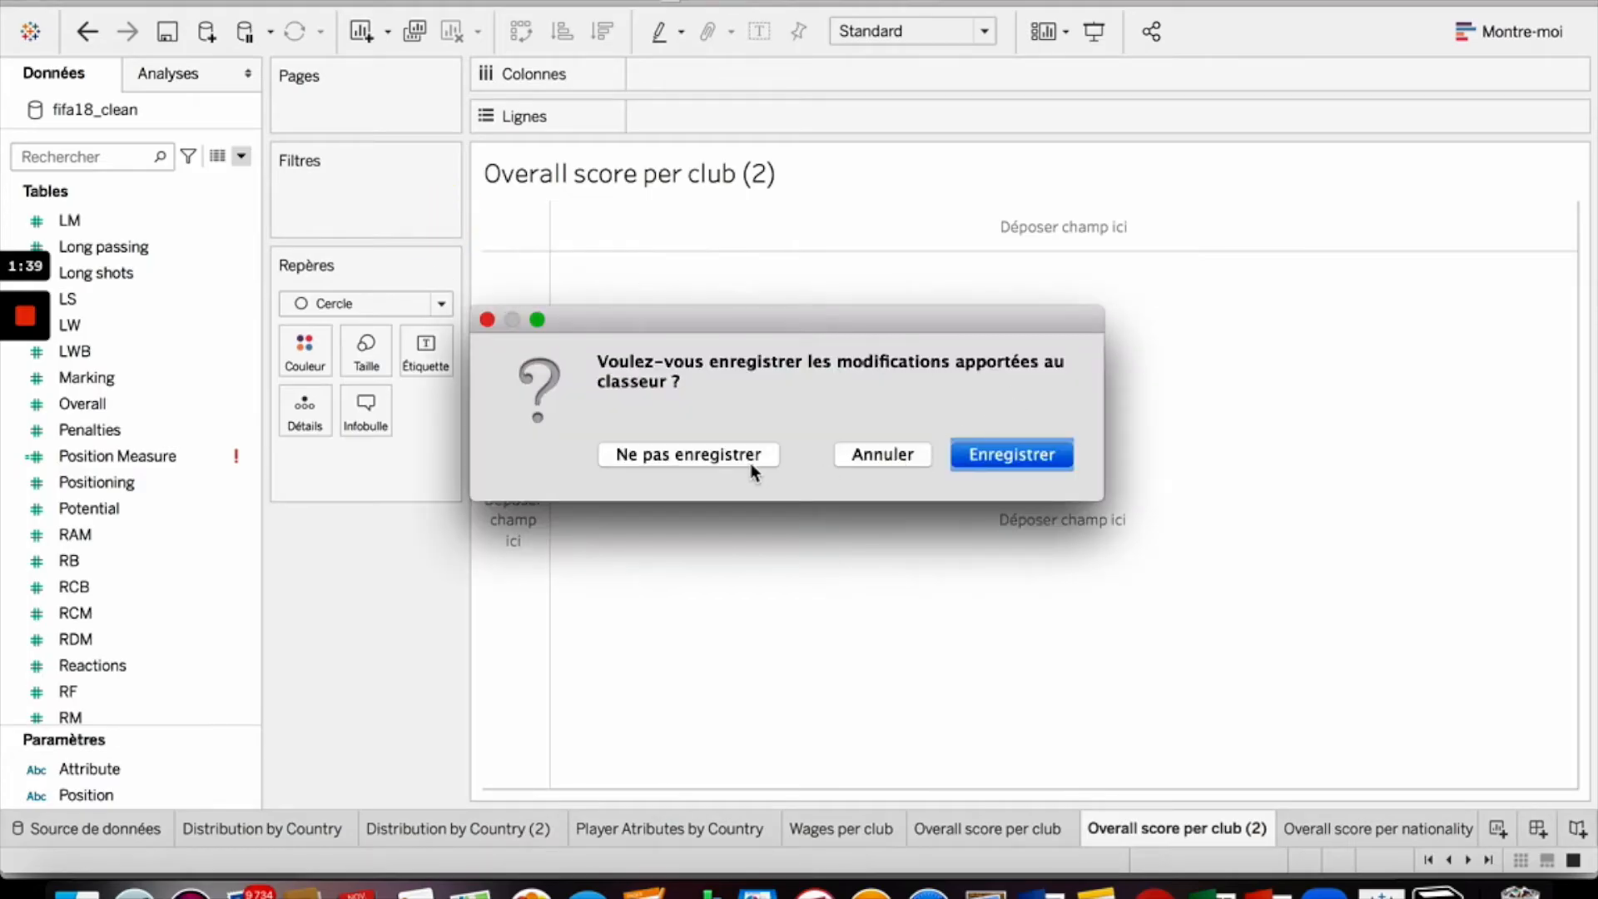
click(1032, 454)
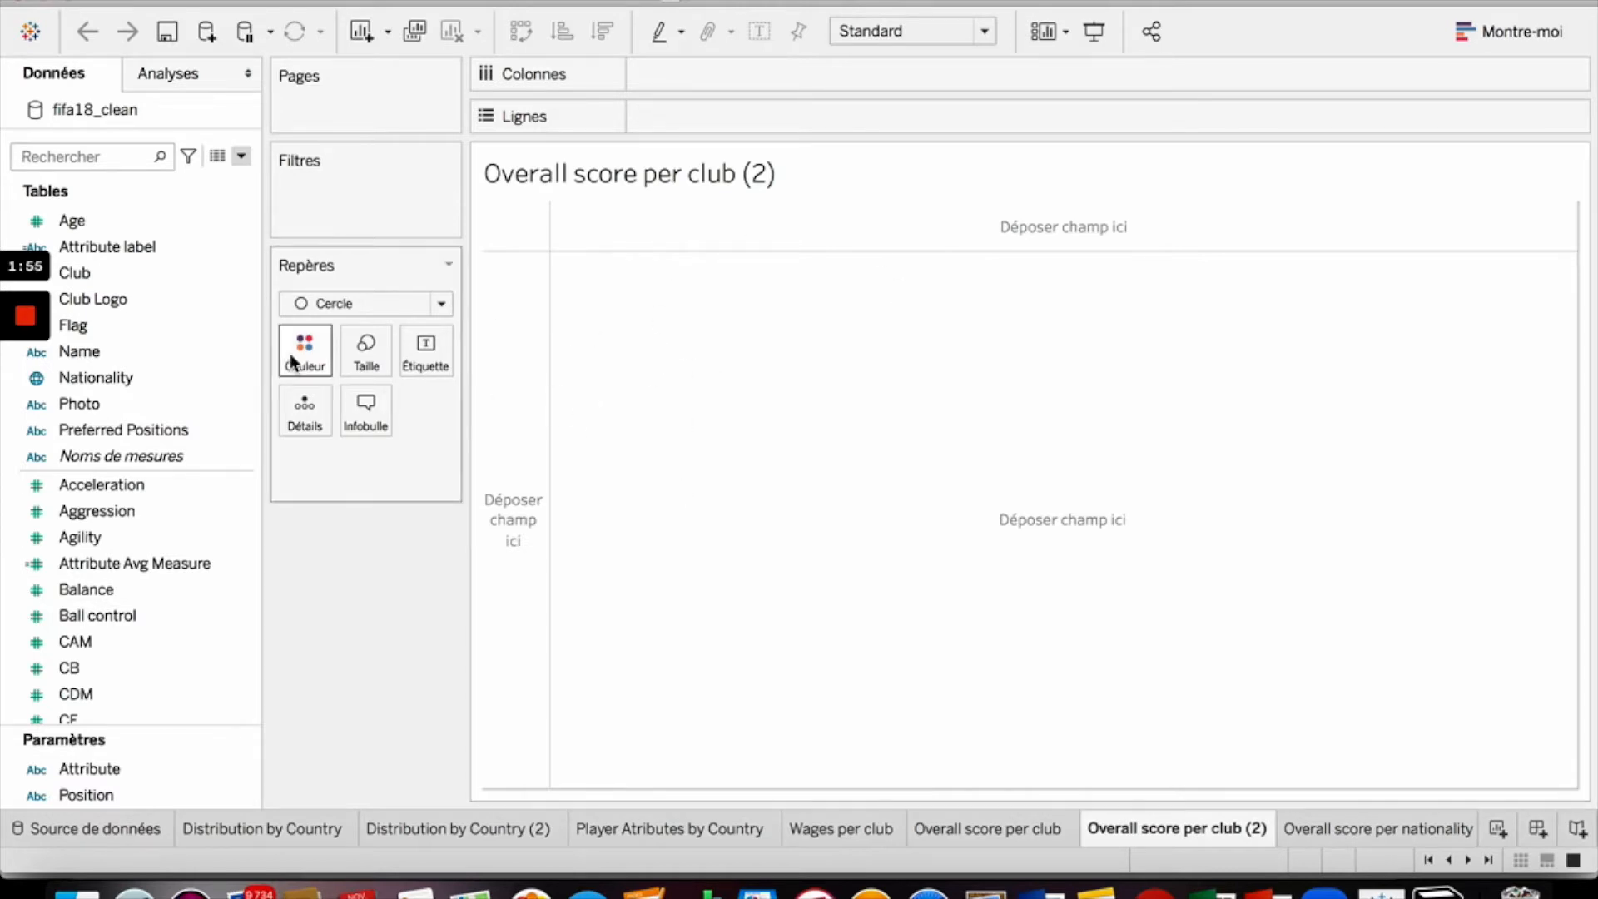
- Place the Club field on Columns of the Overall score per club (2) sheet
click(154, 430)
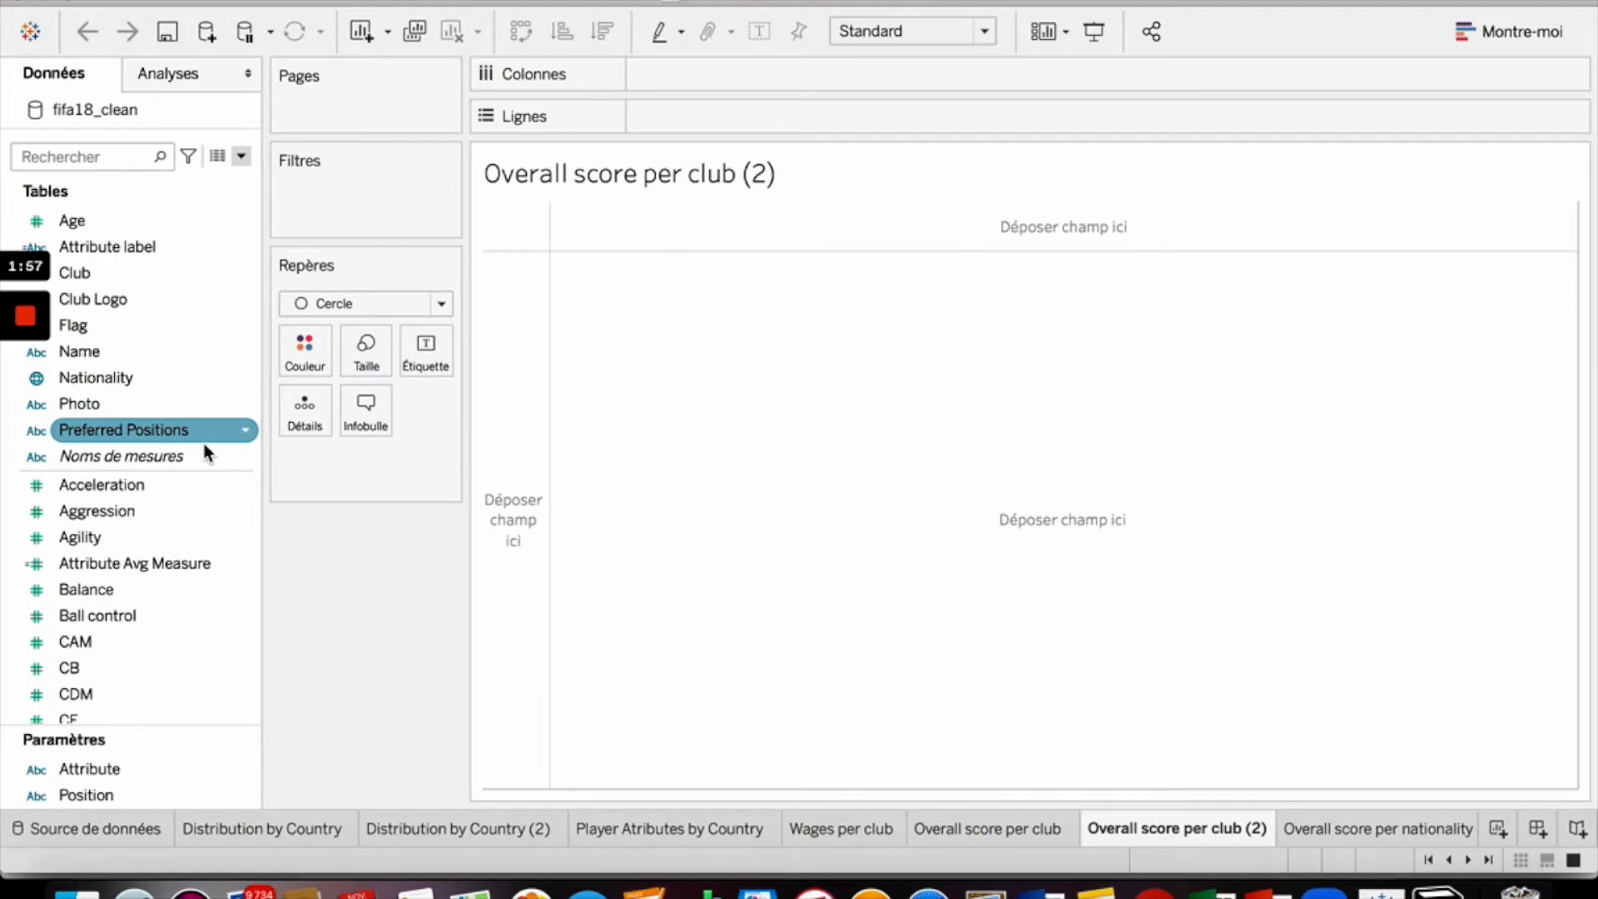
click(233, 487)
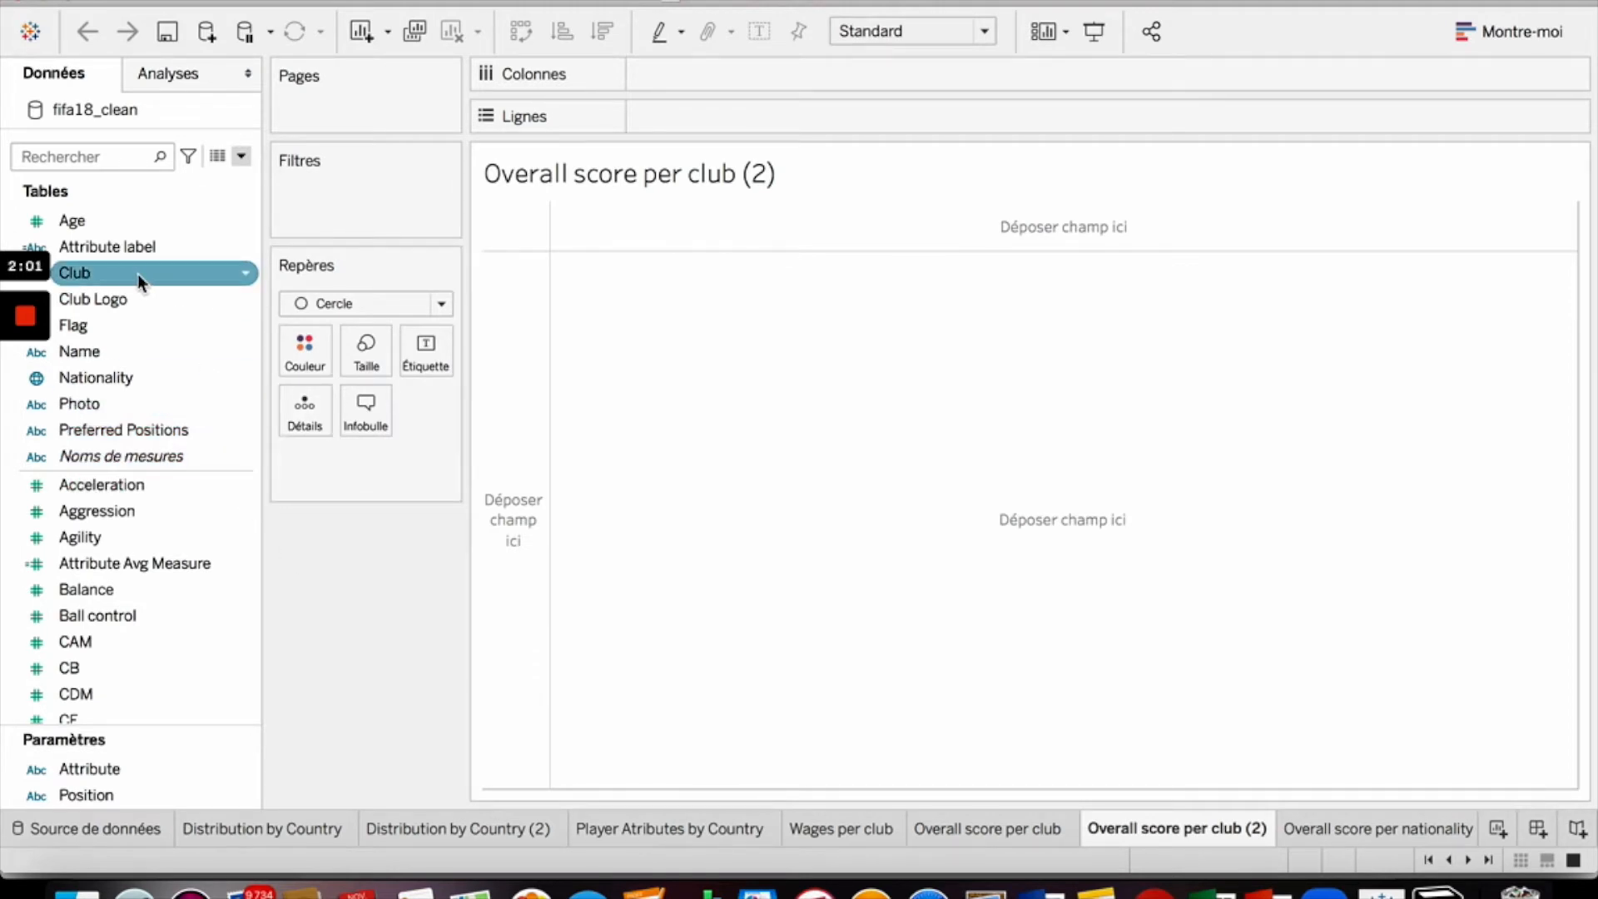
click(87, 272)
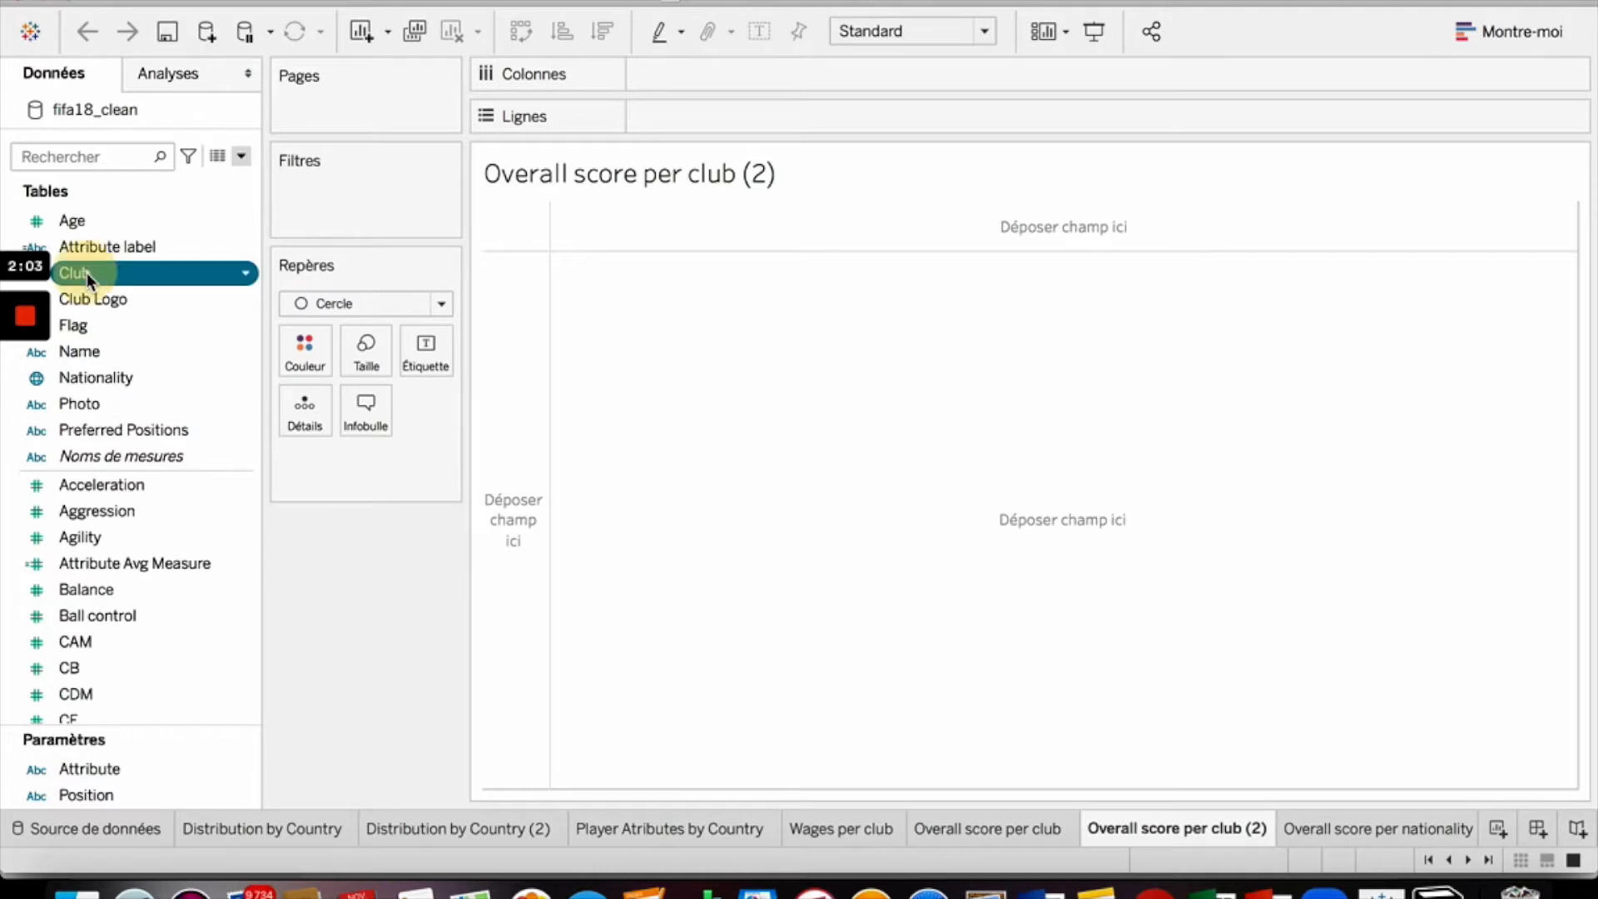
drag(95, 272, 705, 70)
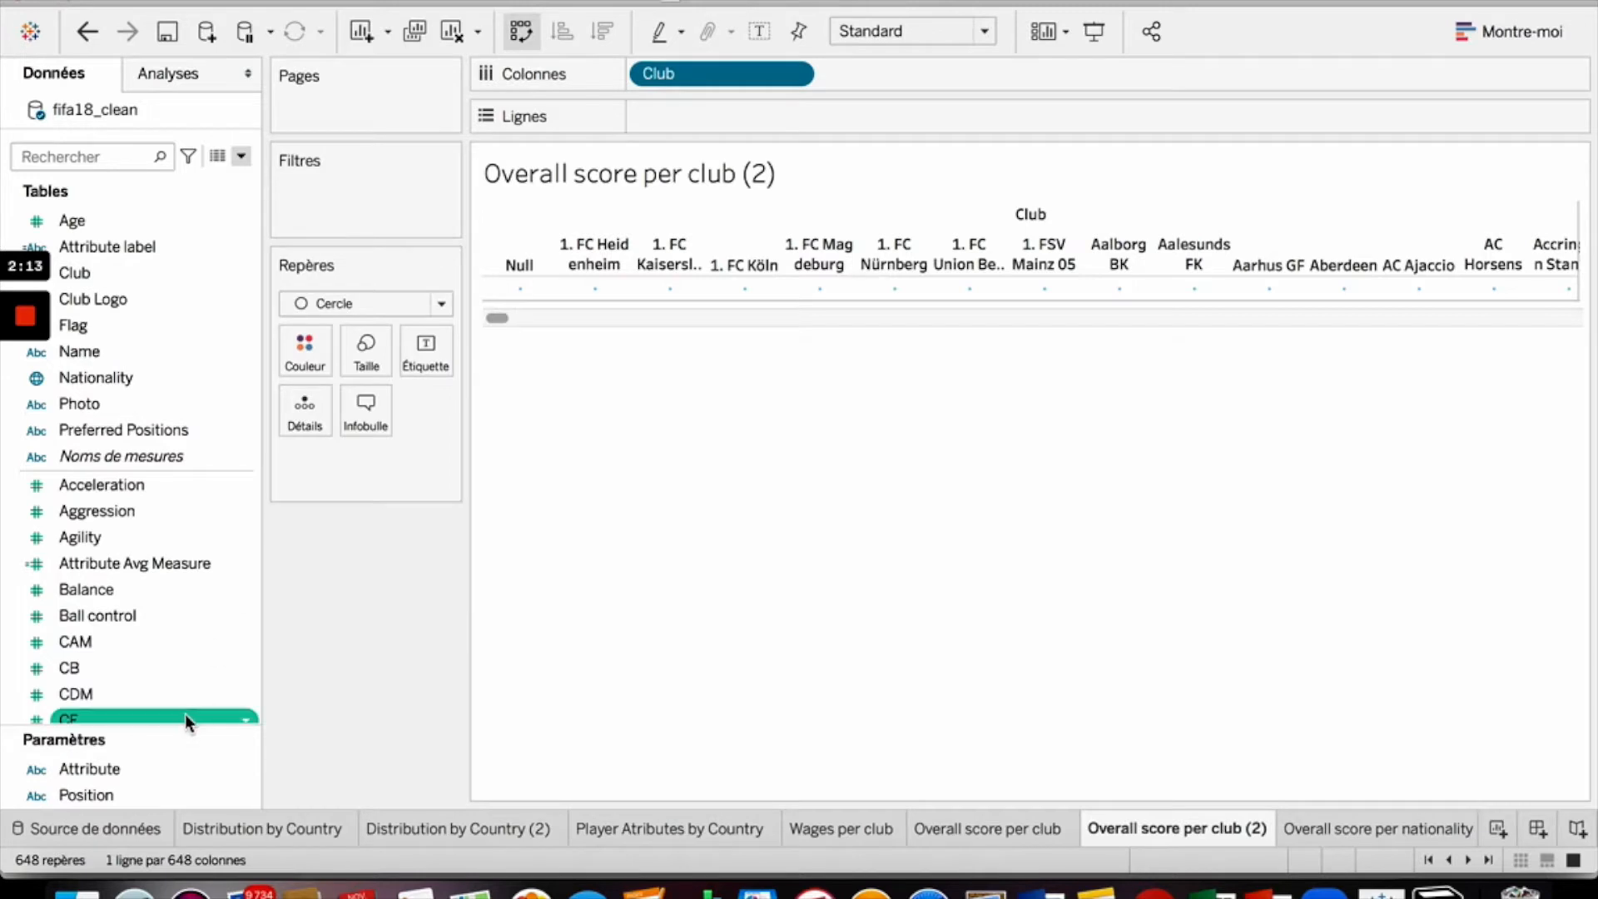
- Place the Overall field on Rows
scroll(181, 636, down, 10)
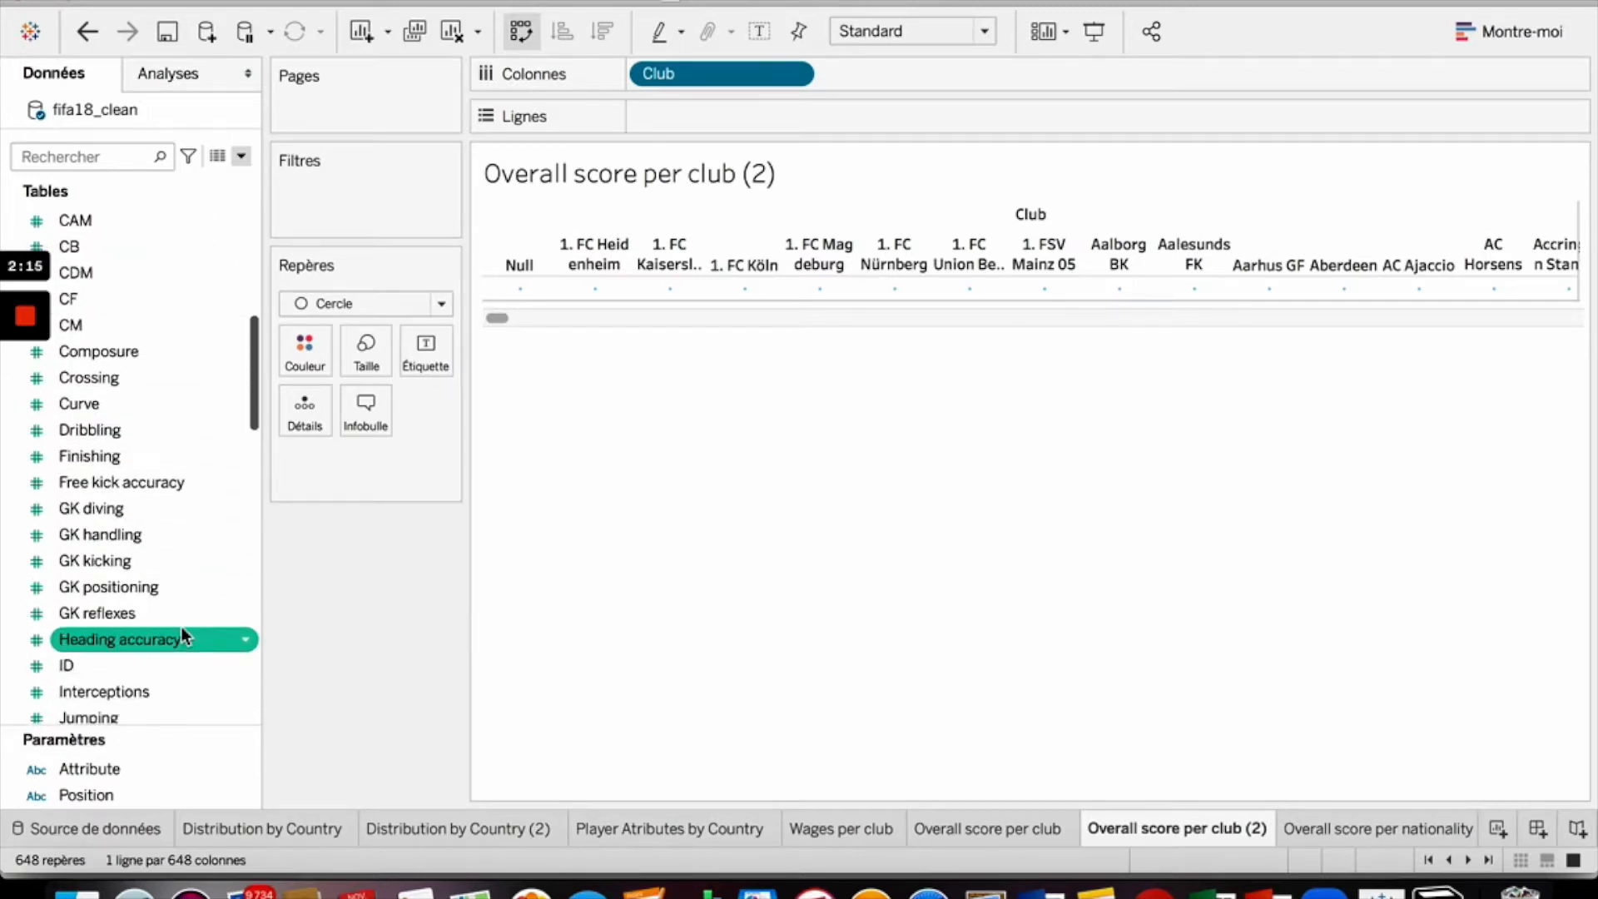
scroll(182, 637, down, 8)
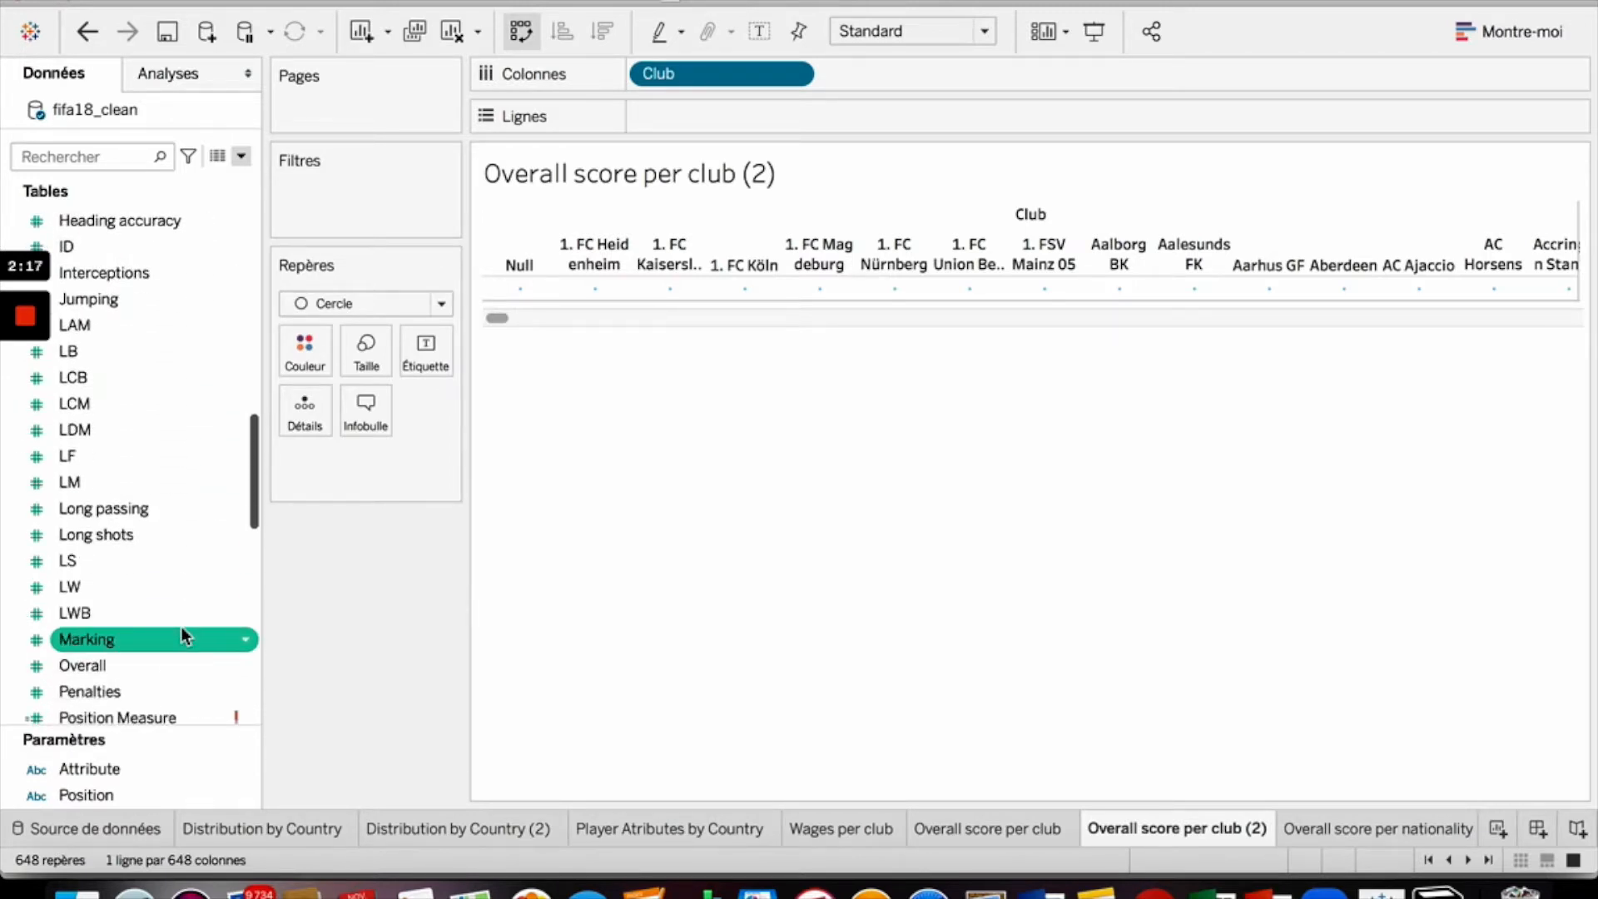
mouse_move(135, 612)
mouse_down()
mouse_move(217, 605)
mouse_move(638, 283)
mouse_move(713, 157)
mouse_move(606, 312)
mouse_move(715, 118)
mouse_up()
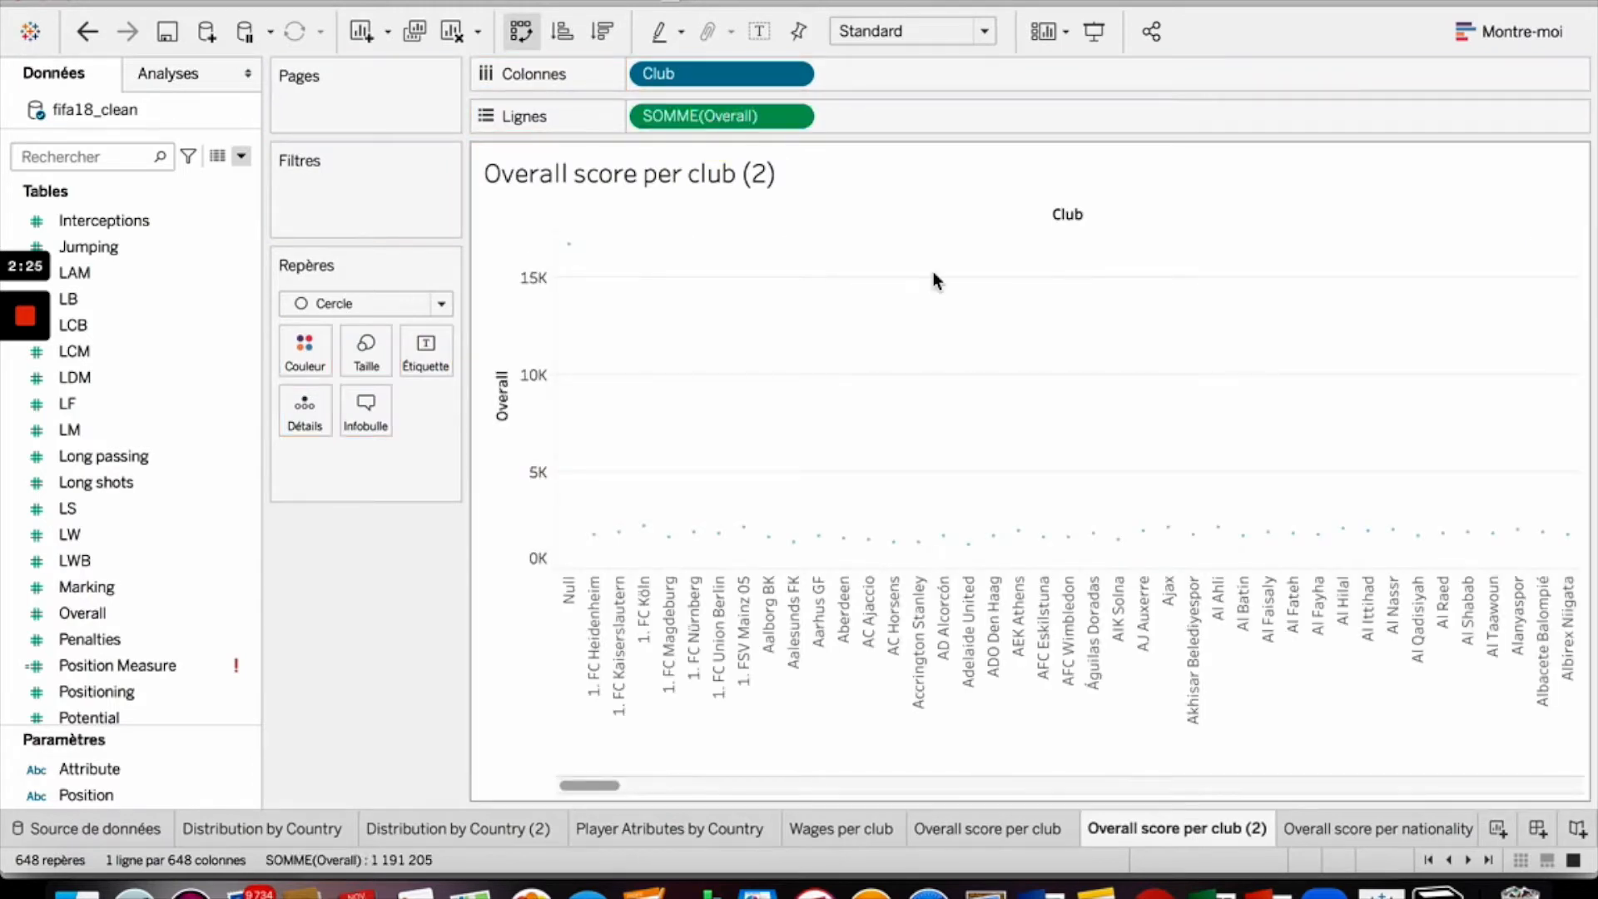
- Try the box-and-whisker chart from Show Me, then undo it and close Show Me
mouse_move(993, 543)
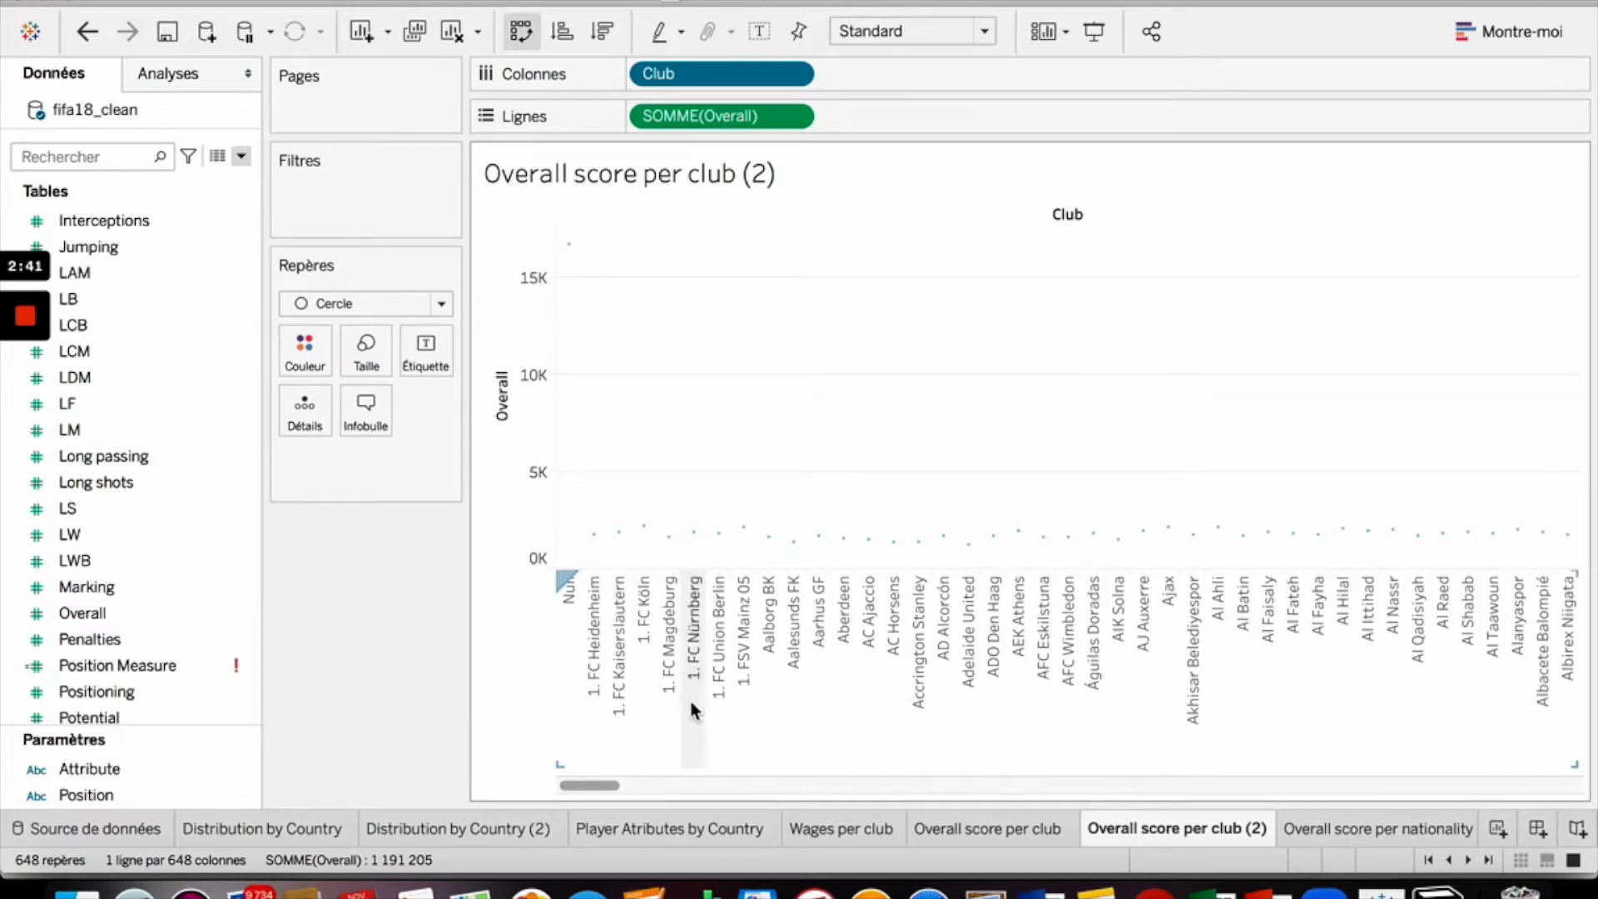
click(1540, 37)
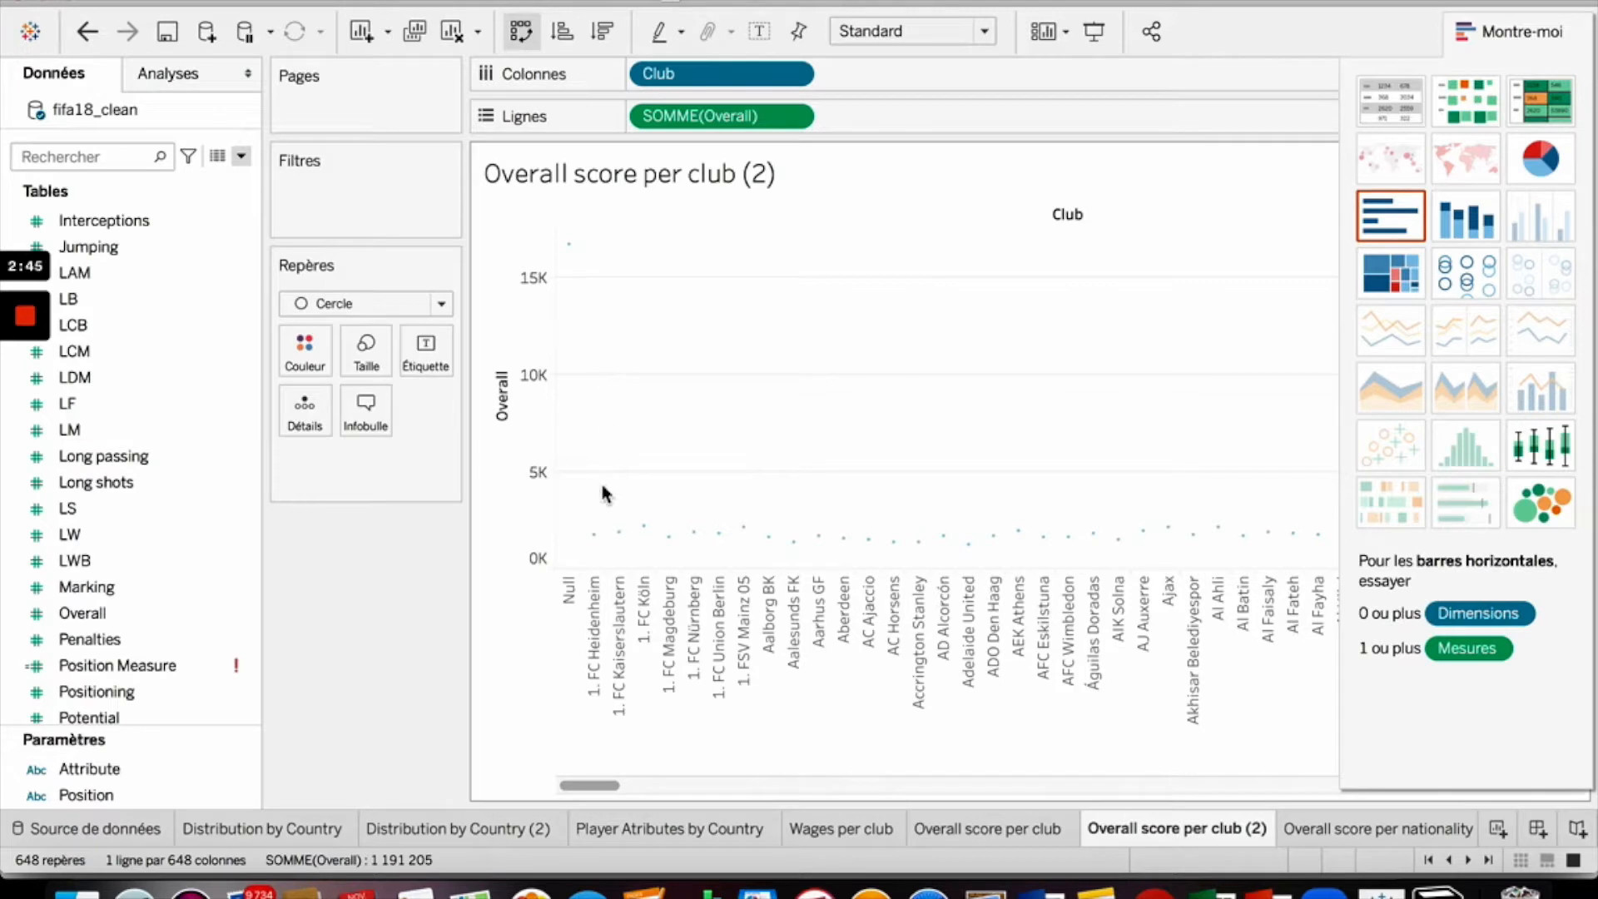
click(1550, 452)
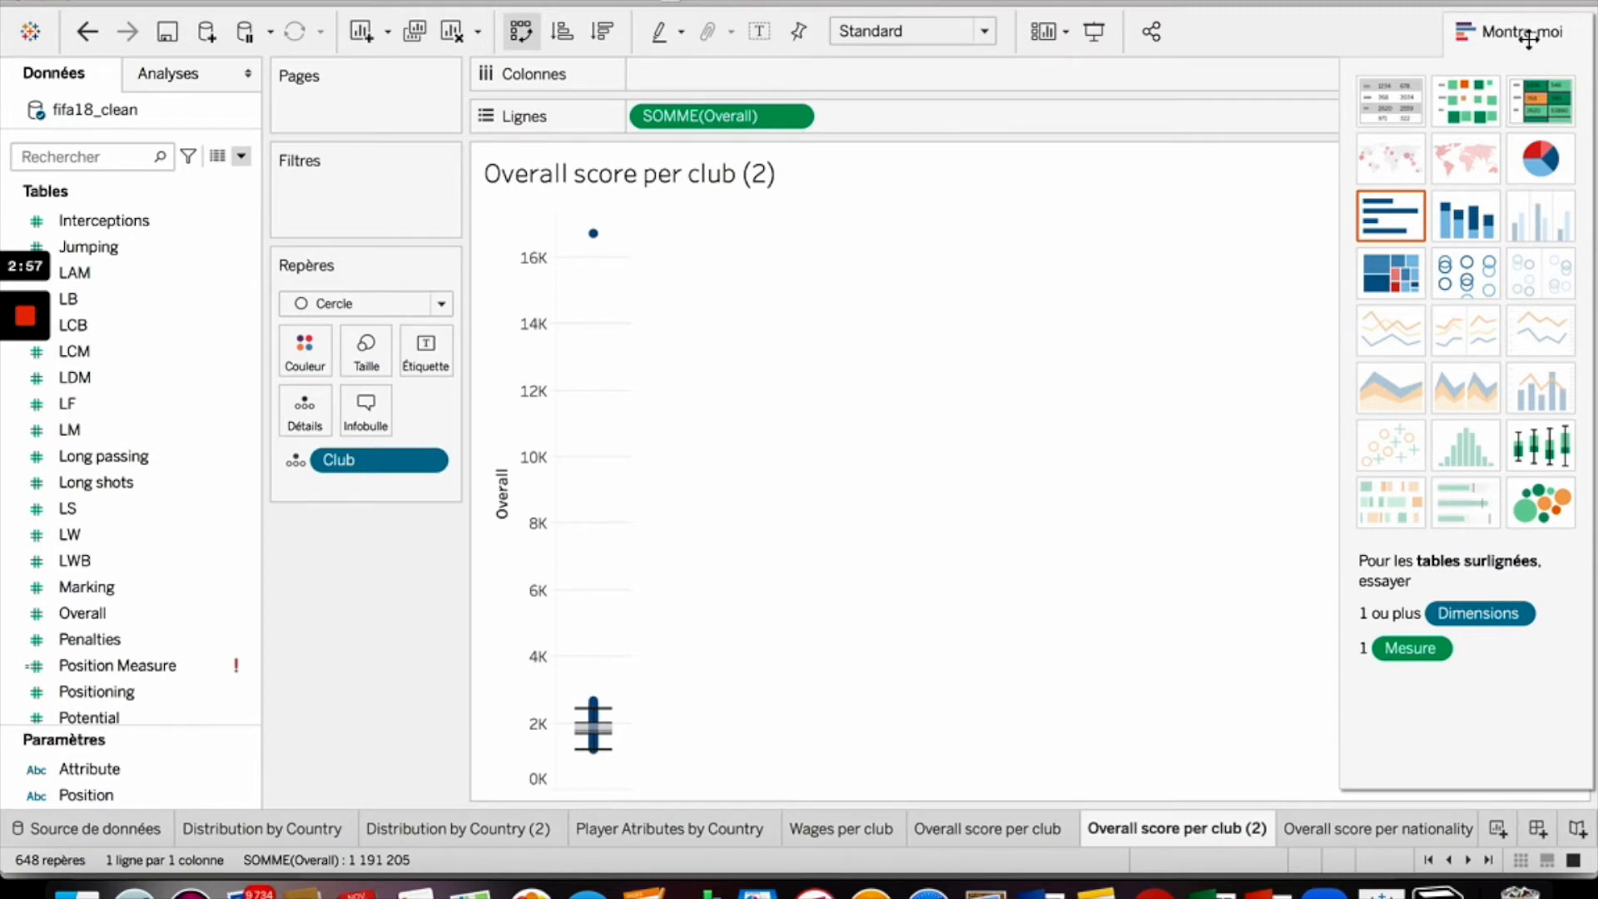
key(super+z)
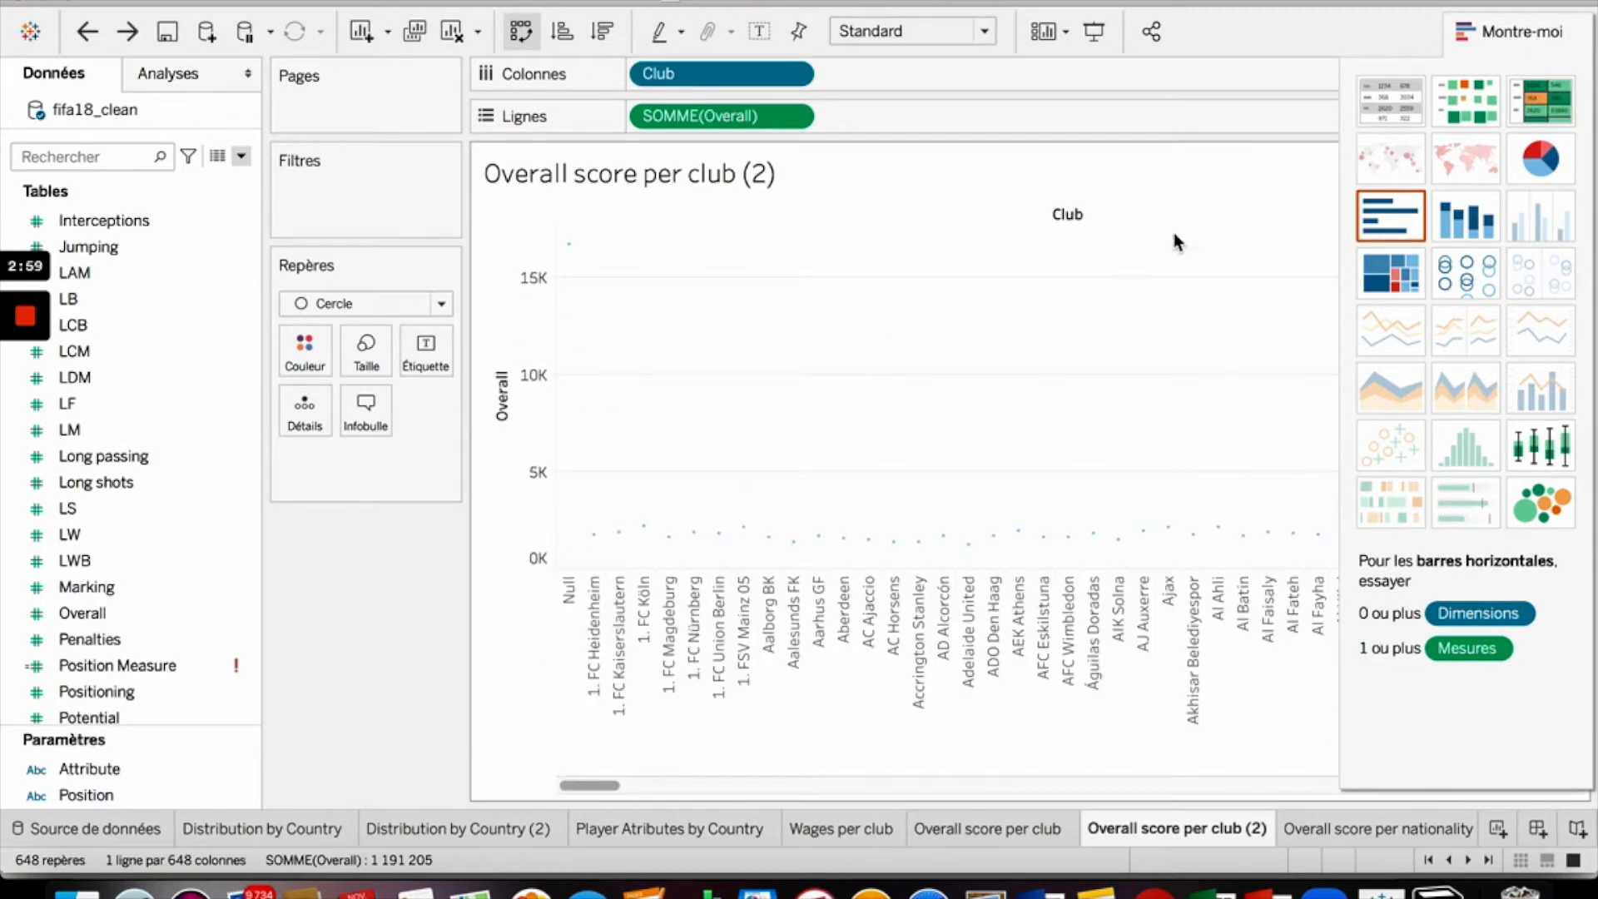
click(1538, 32)
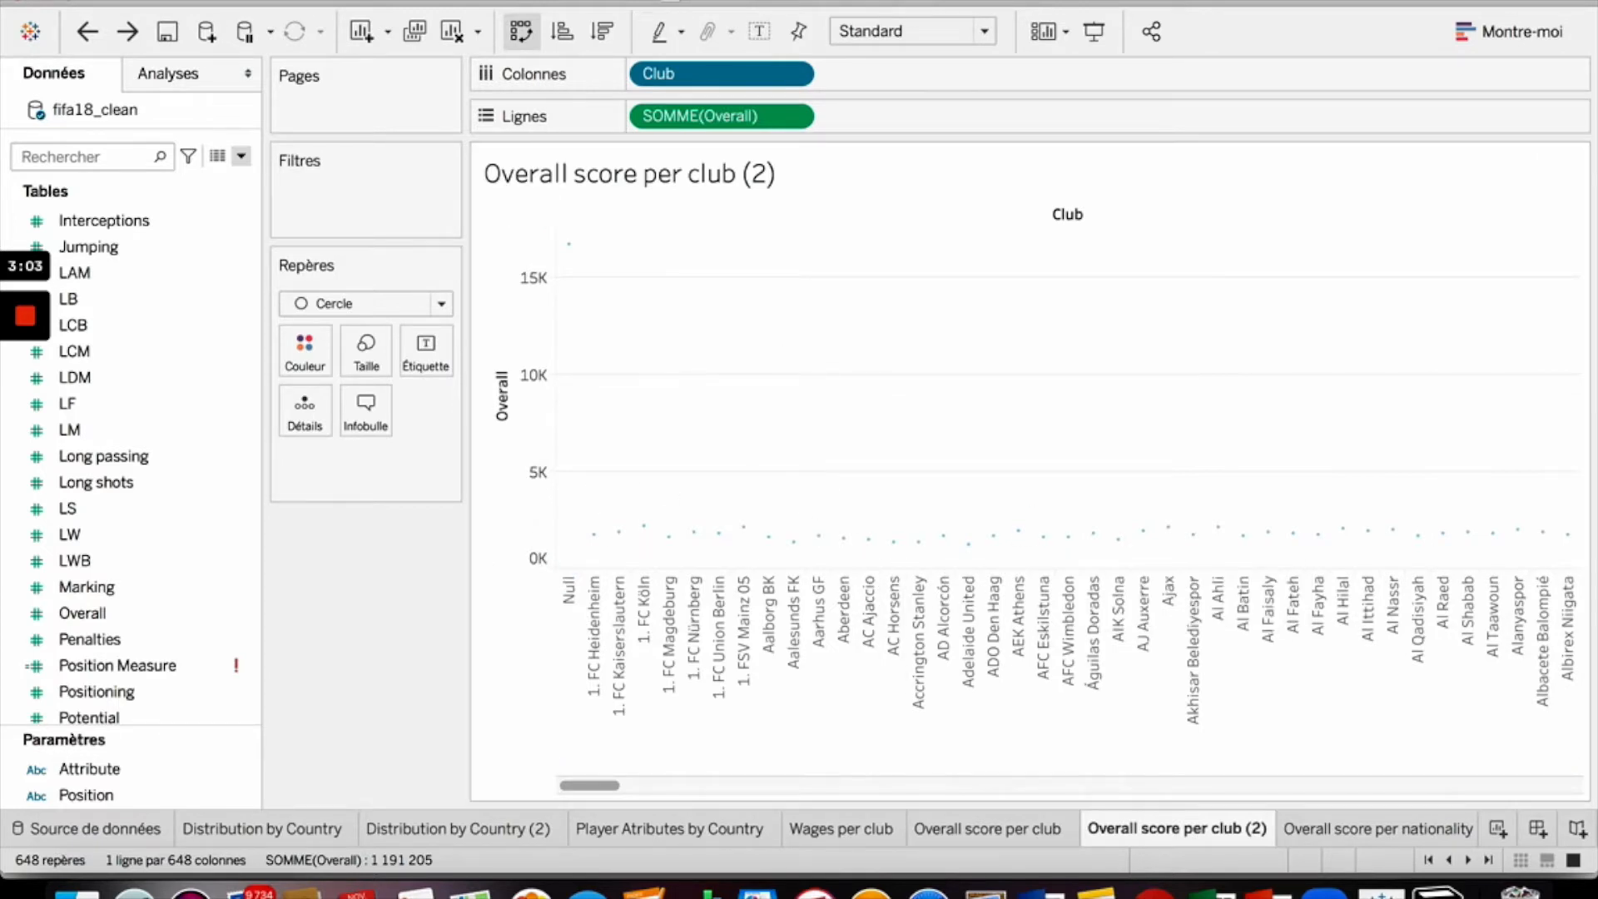
- Turn off Aggregate Measures so individual Overall values are plotted per club
click(743, 1)
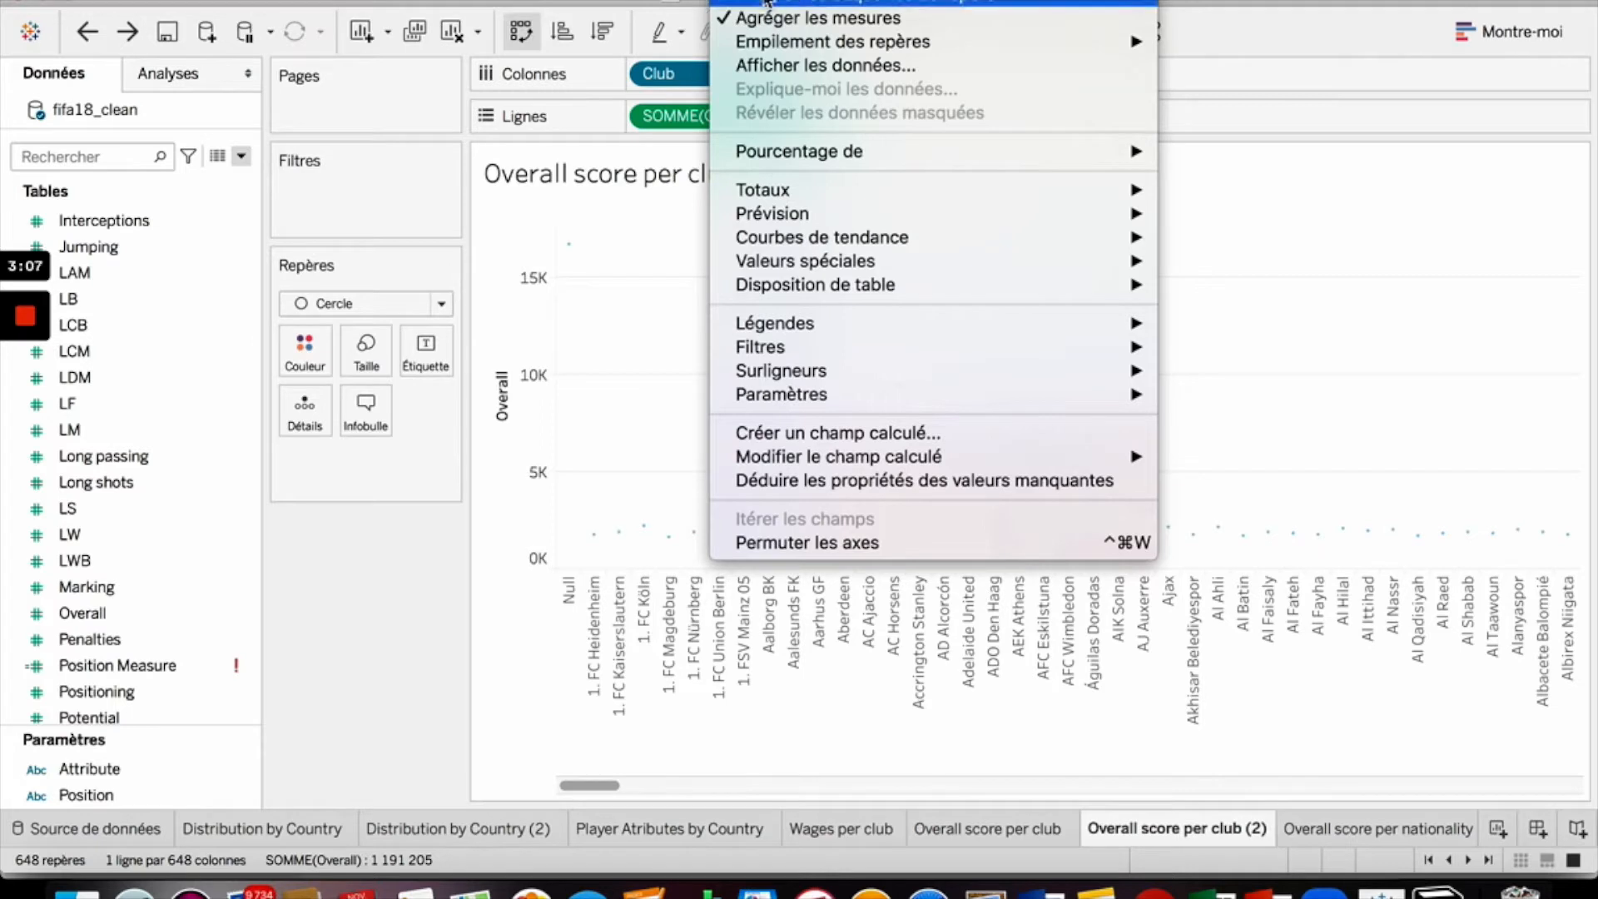
click(650, 263)
mouse_move(743, 527)
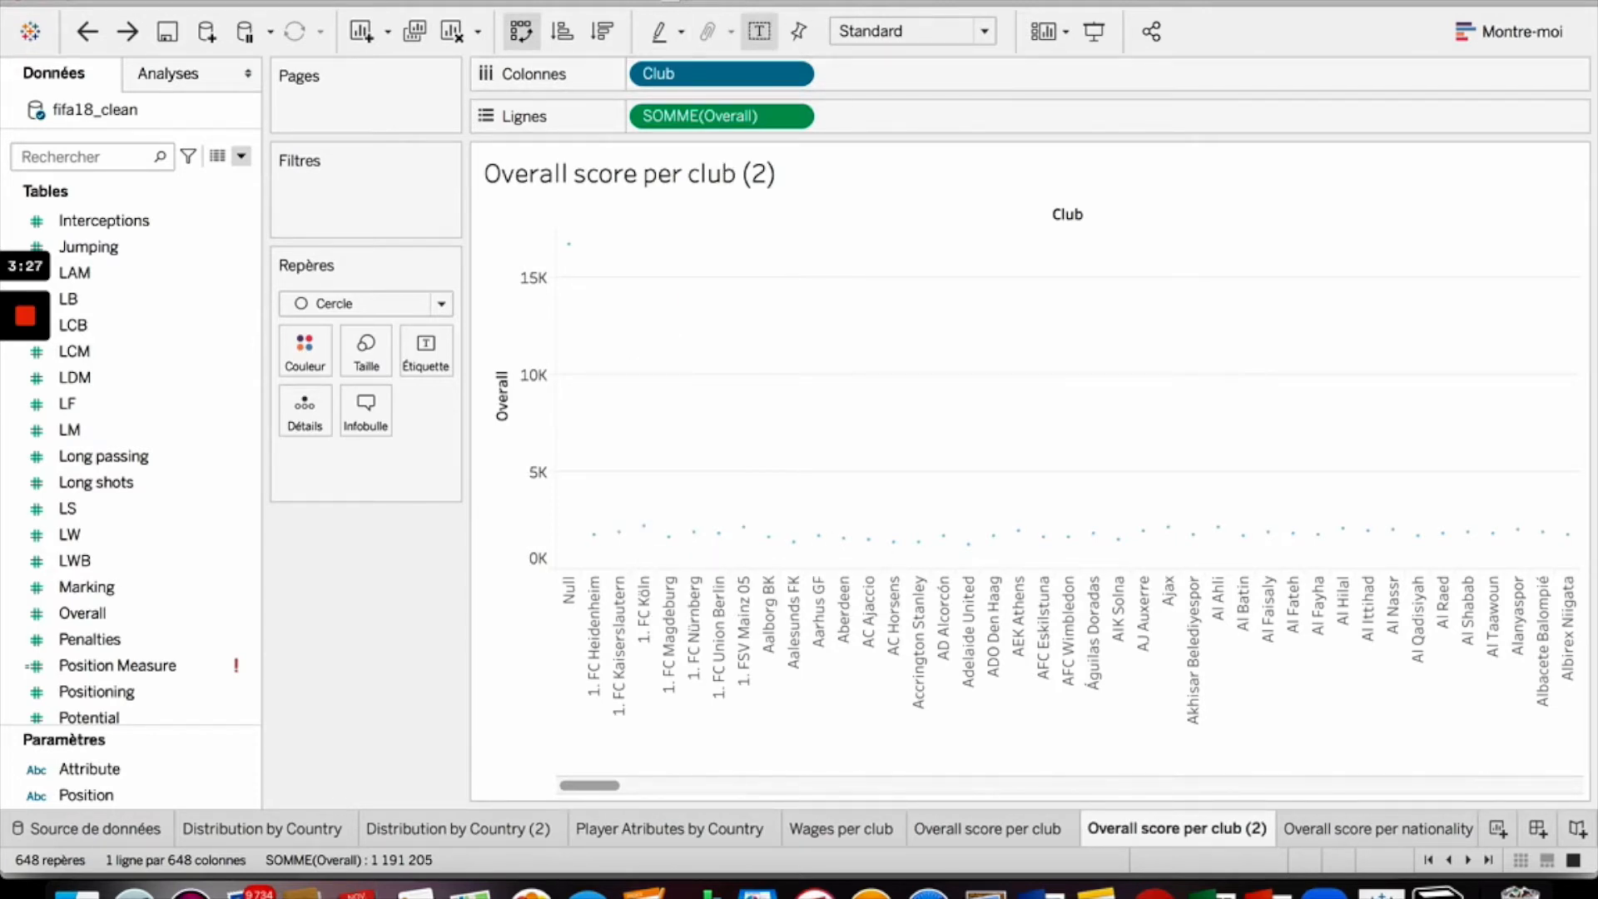
click(749, 0)
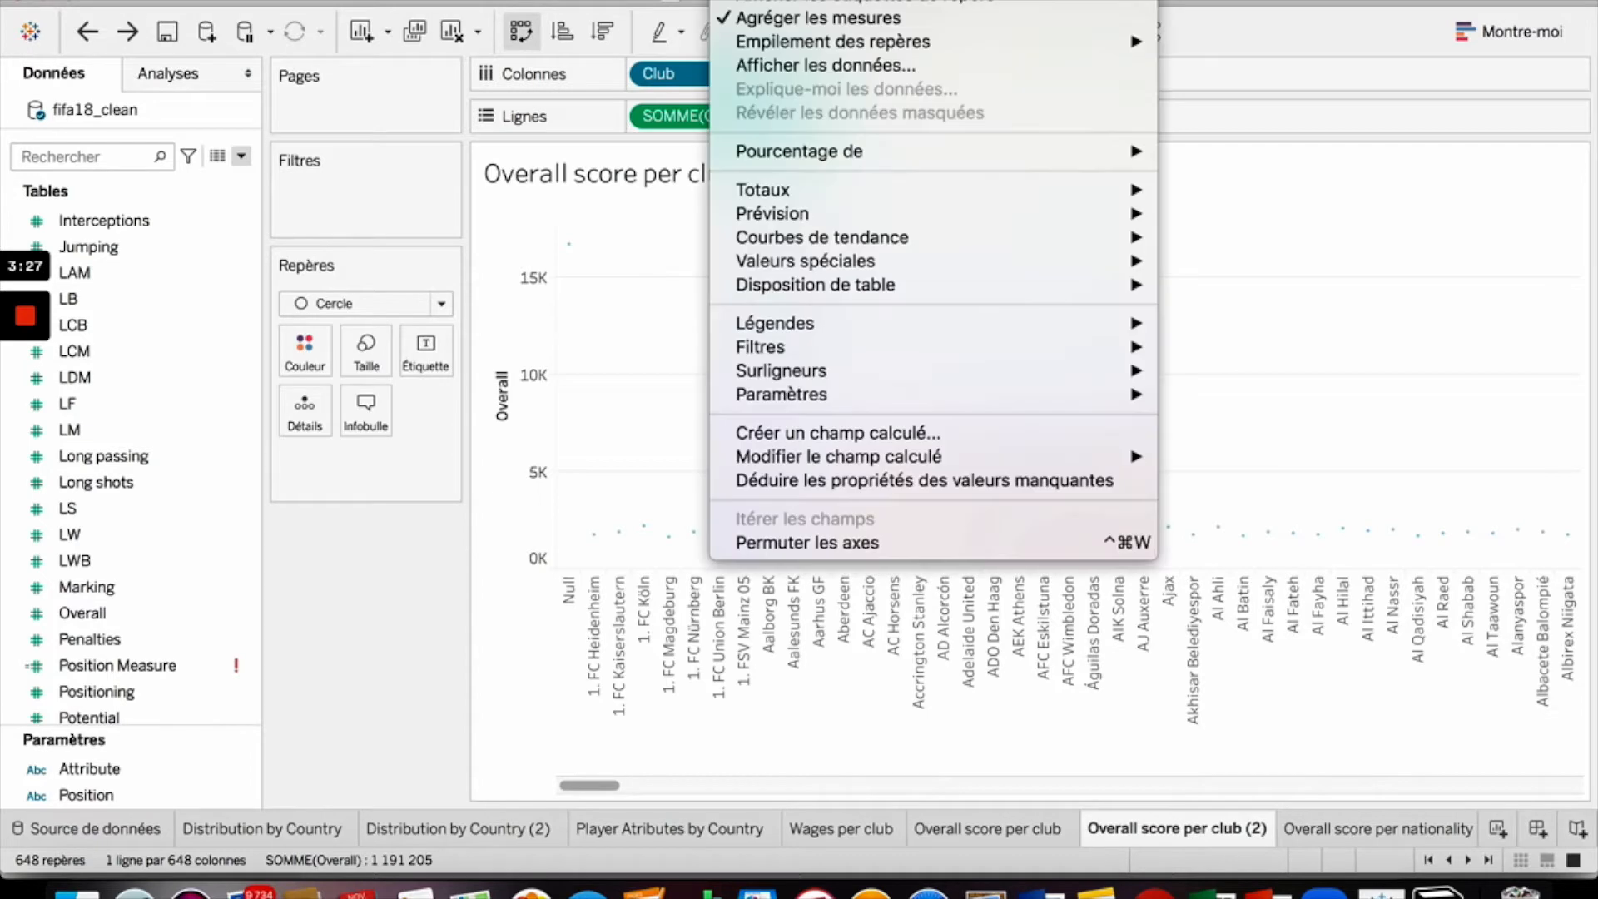
click(729, 25)
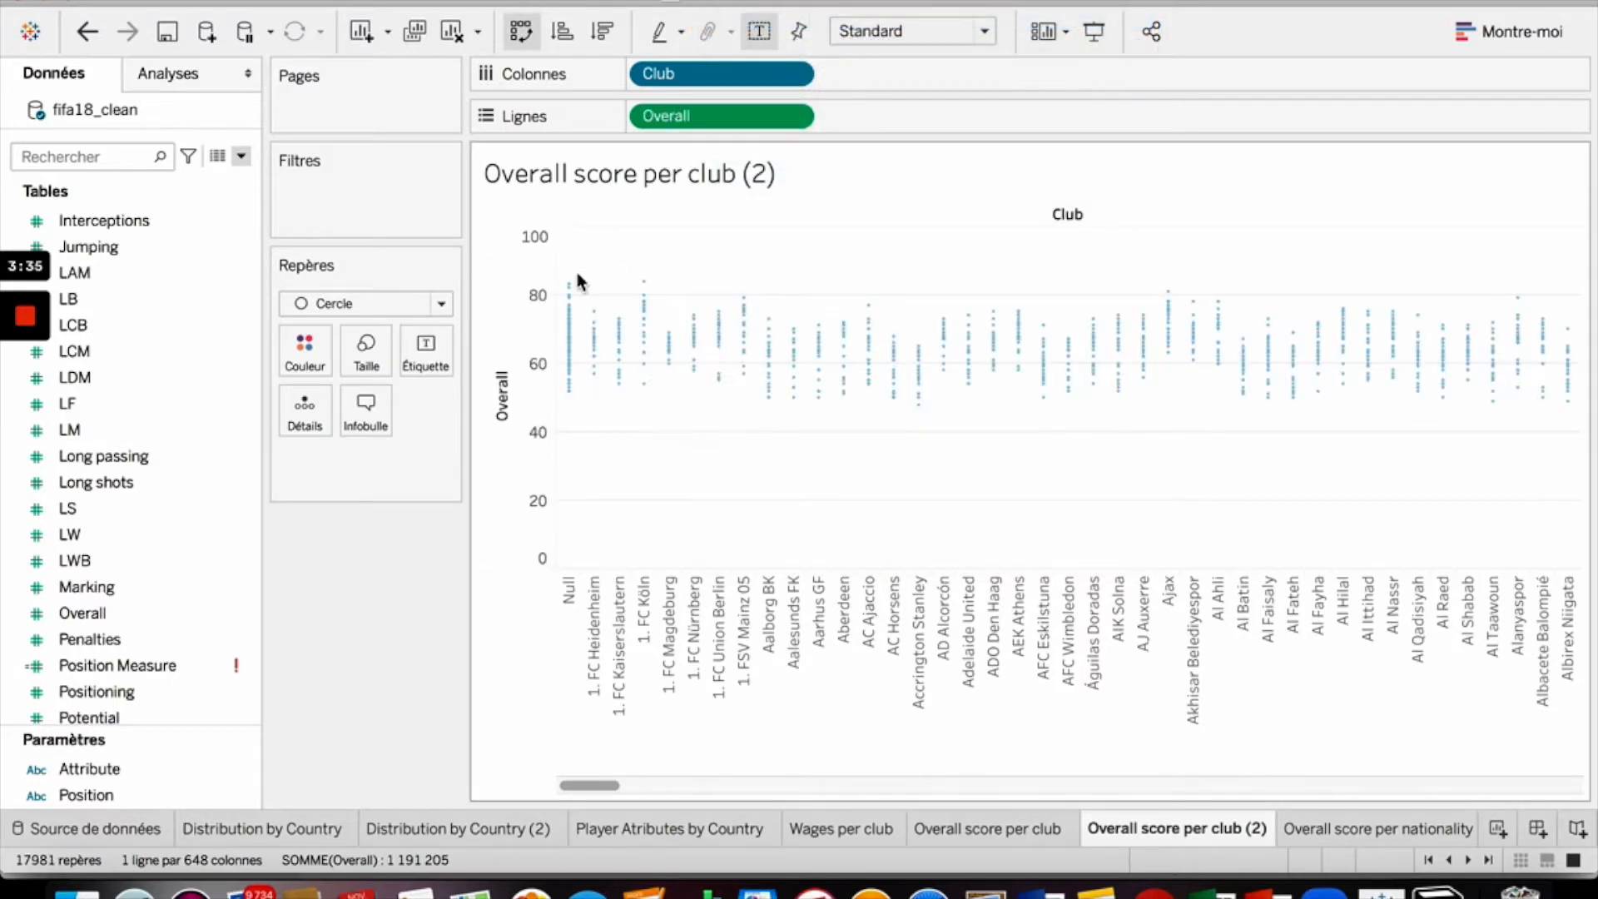
- Enlarge the circle marks slightly with the size slider
mouse_move(606, 356)
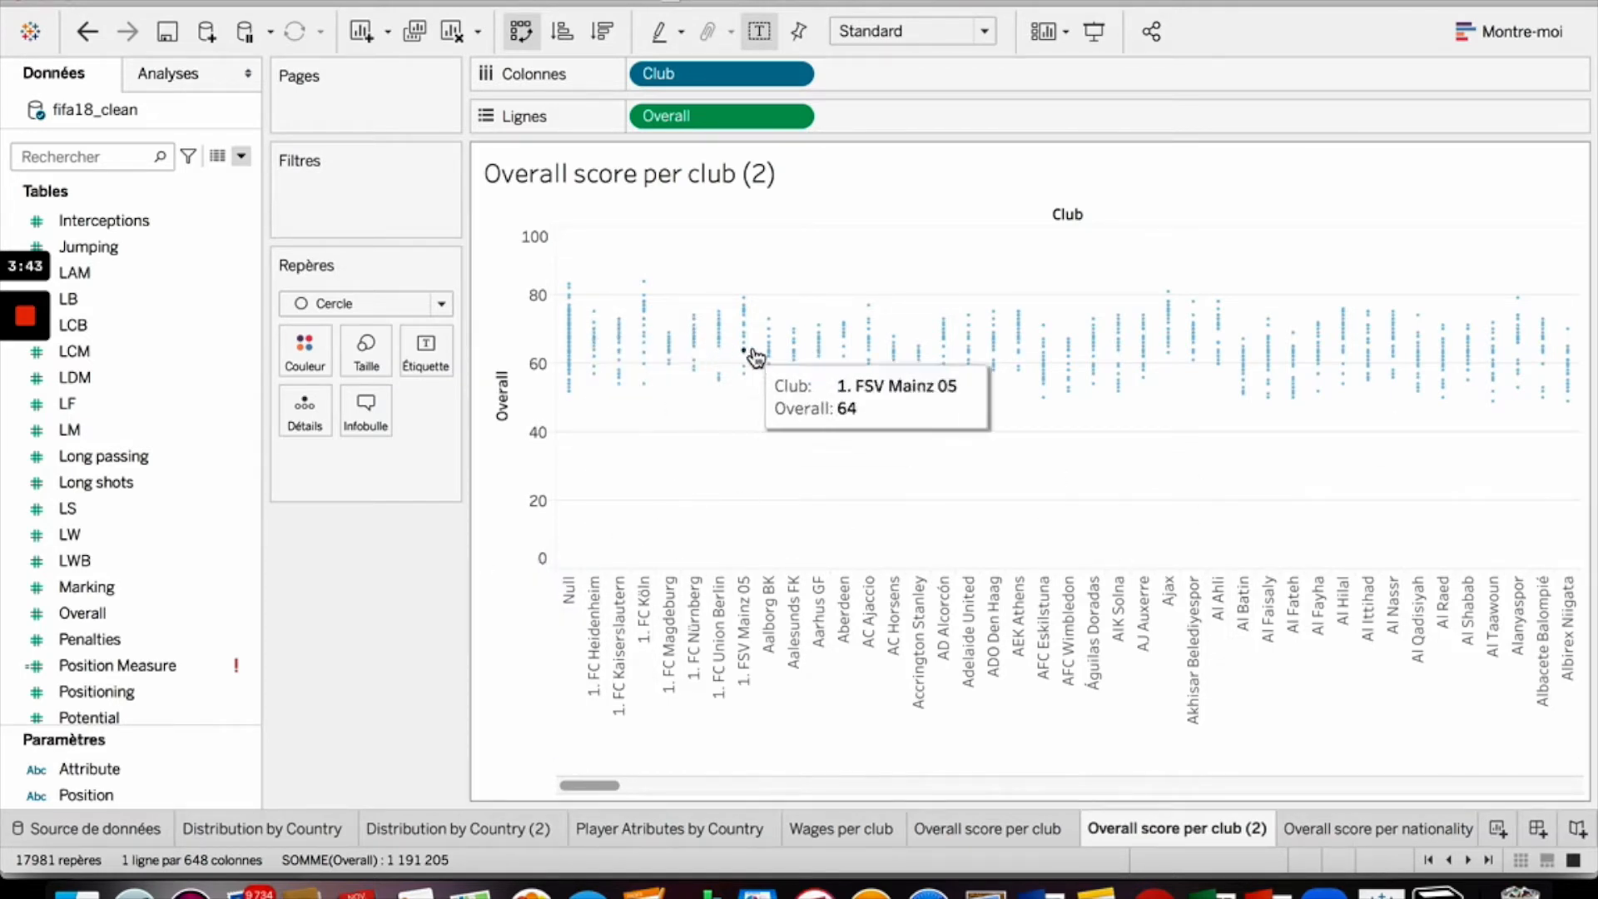
click(376, 358)
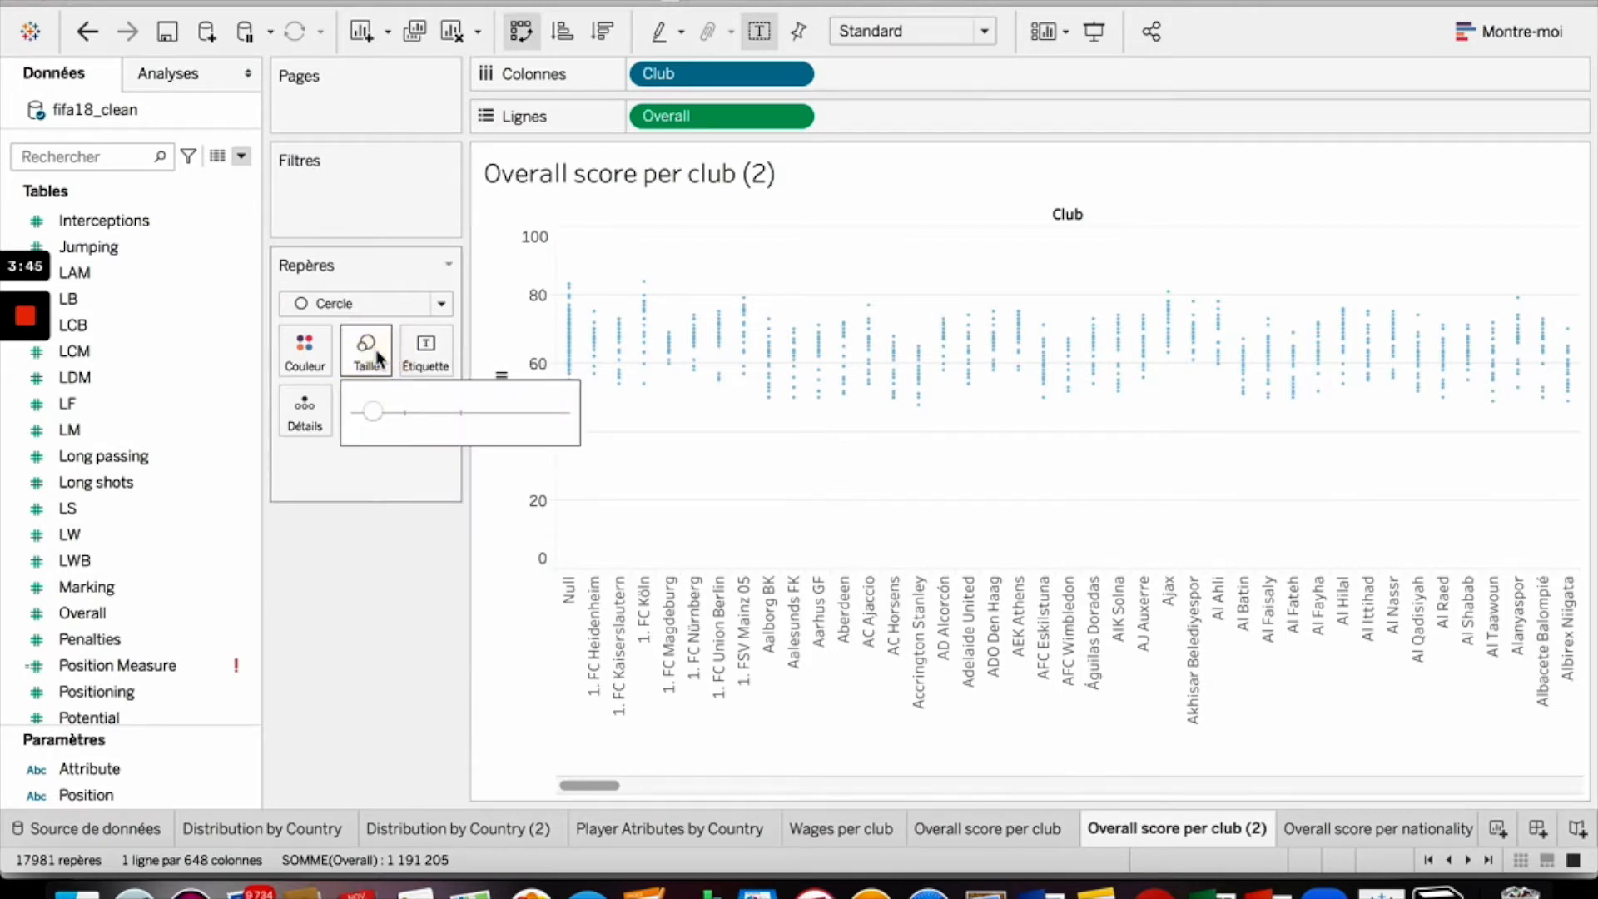
drag(372, 412, 391, 406)
- Change the mark colour to orange
click(834, 383)
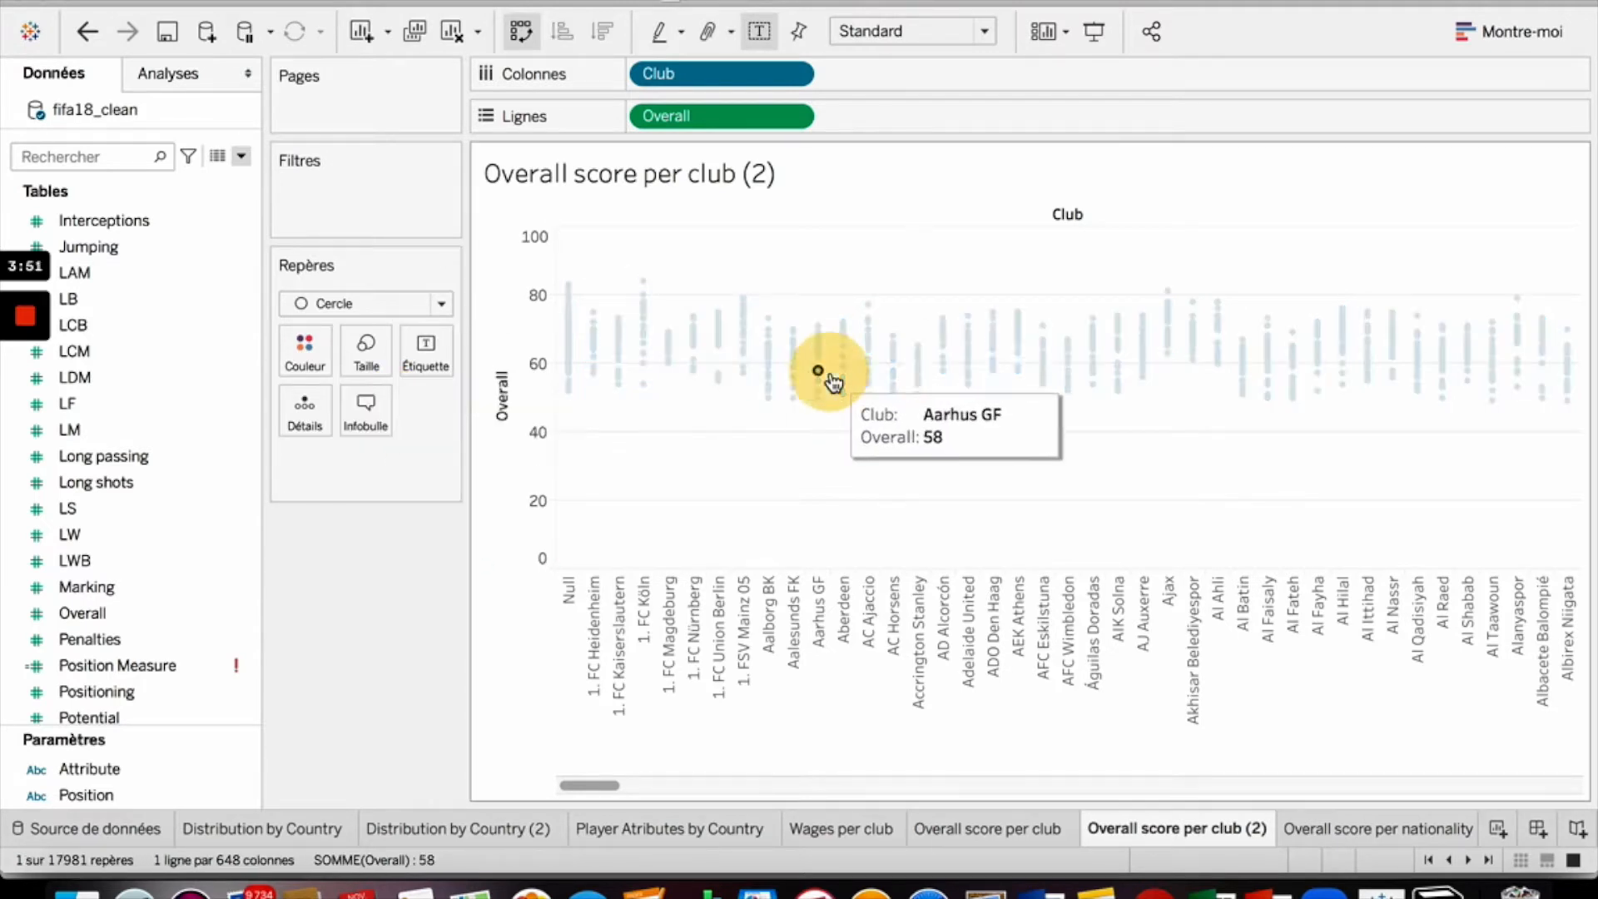
click(293, 352)
click(372, 430)
click(617, 455)
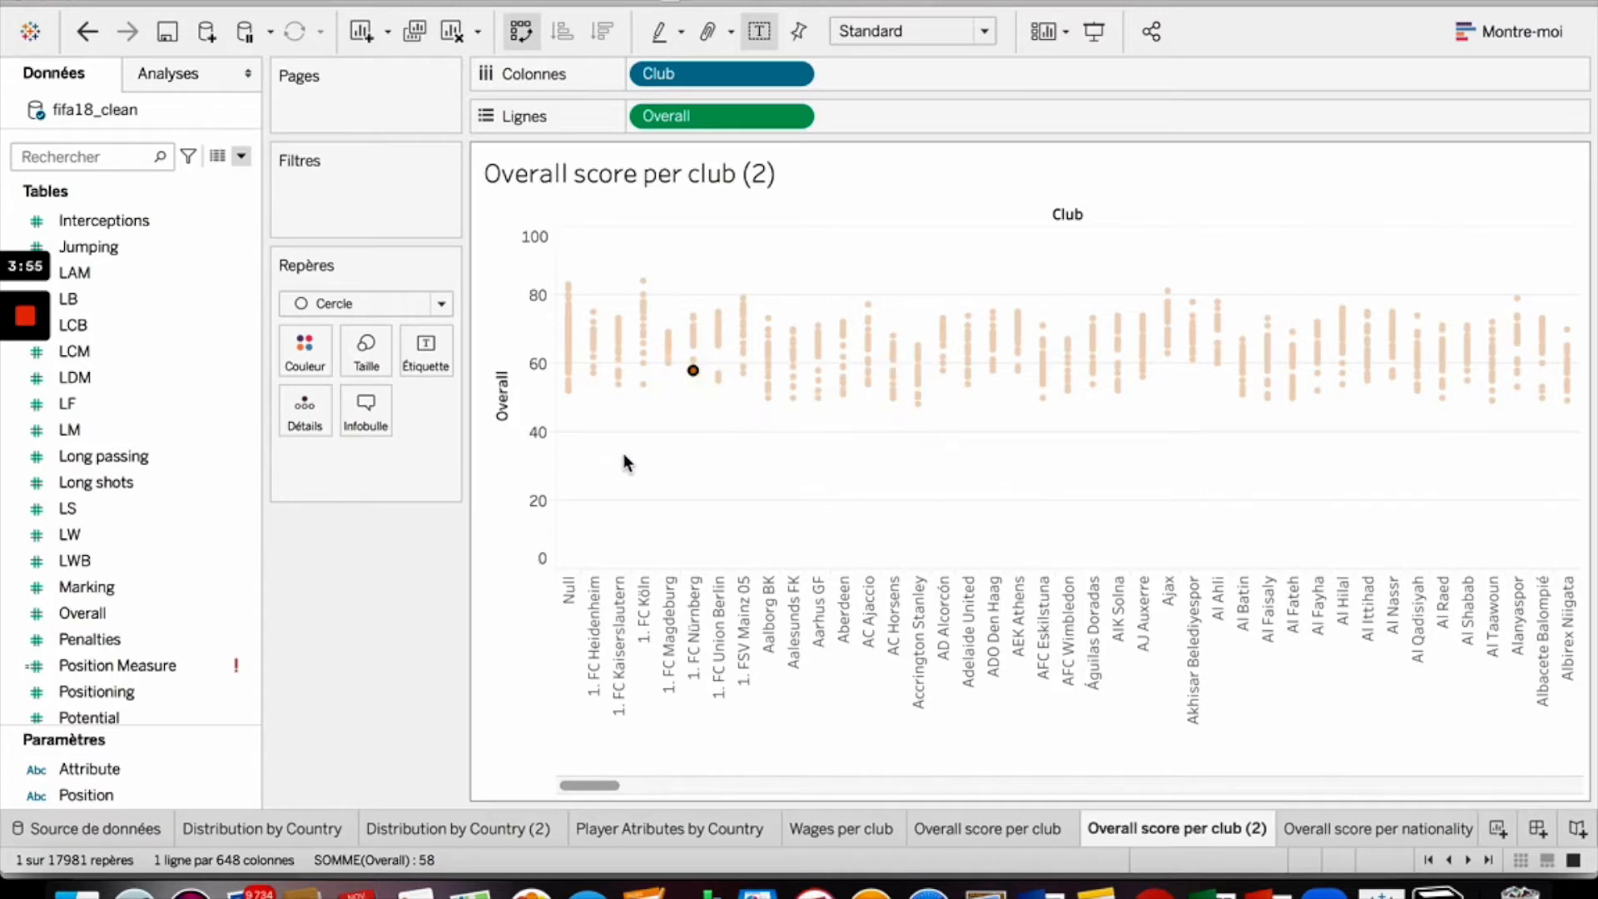
click(621, 453)
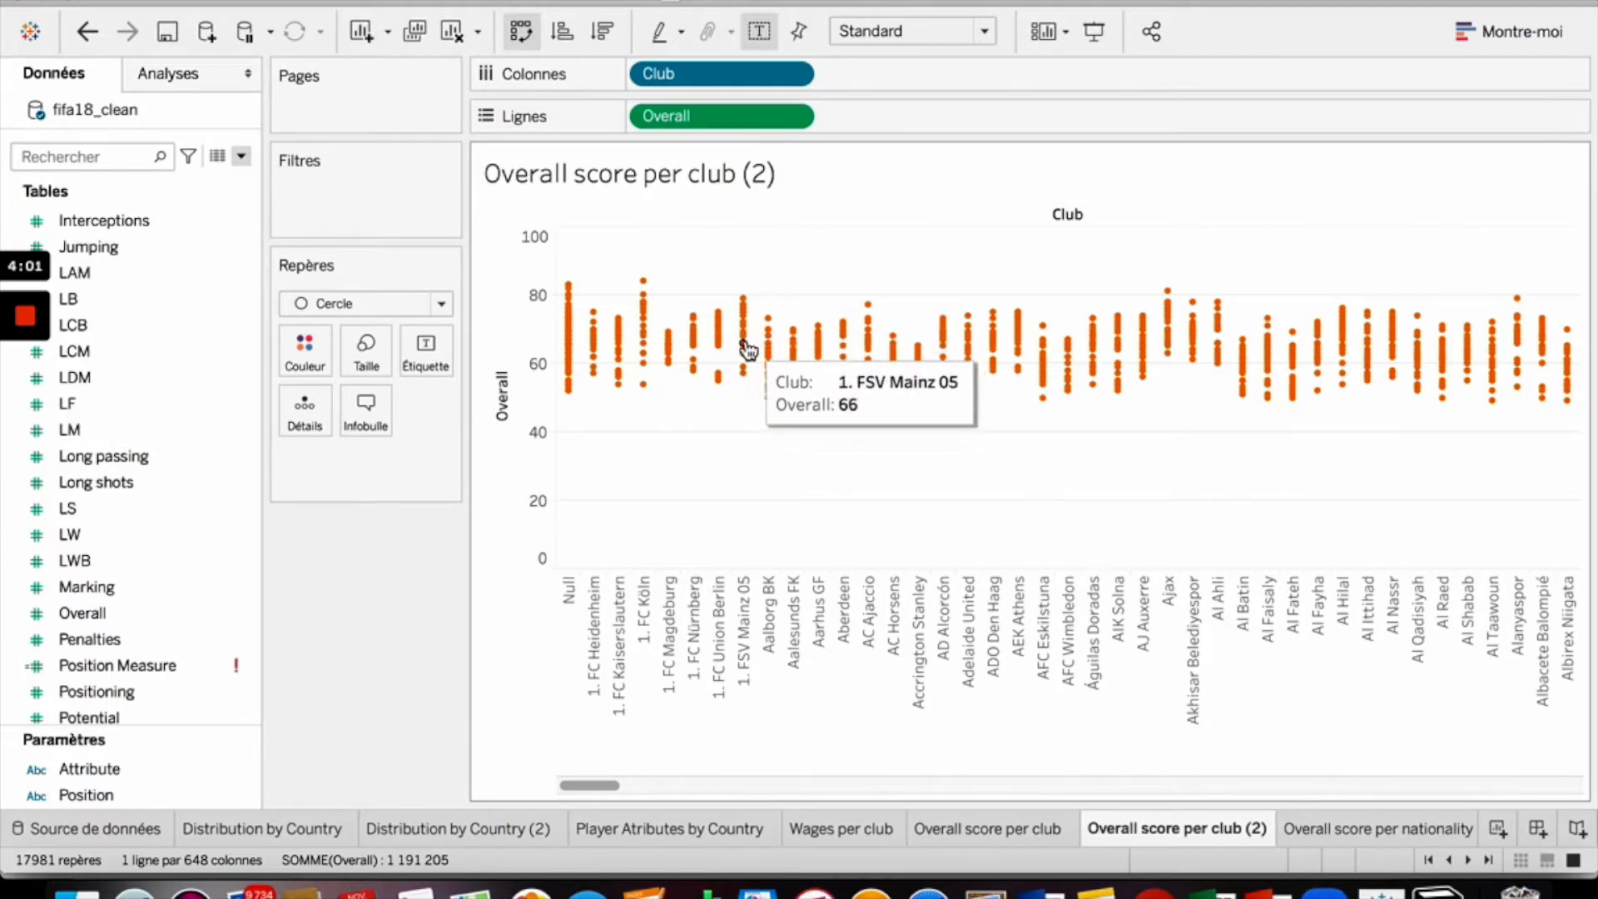
- Add a reference element of type box plot (Boîte à moustaches) on the Overall axis
click(511, 425)
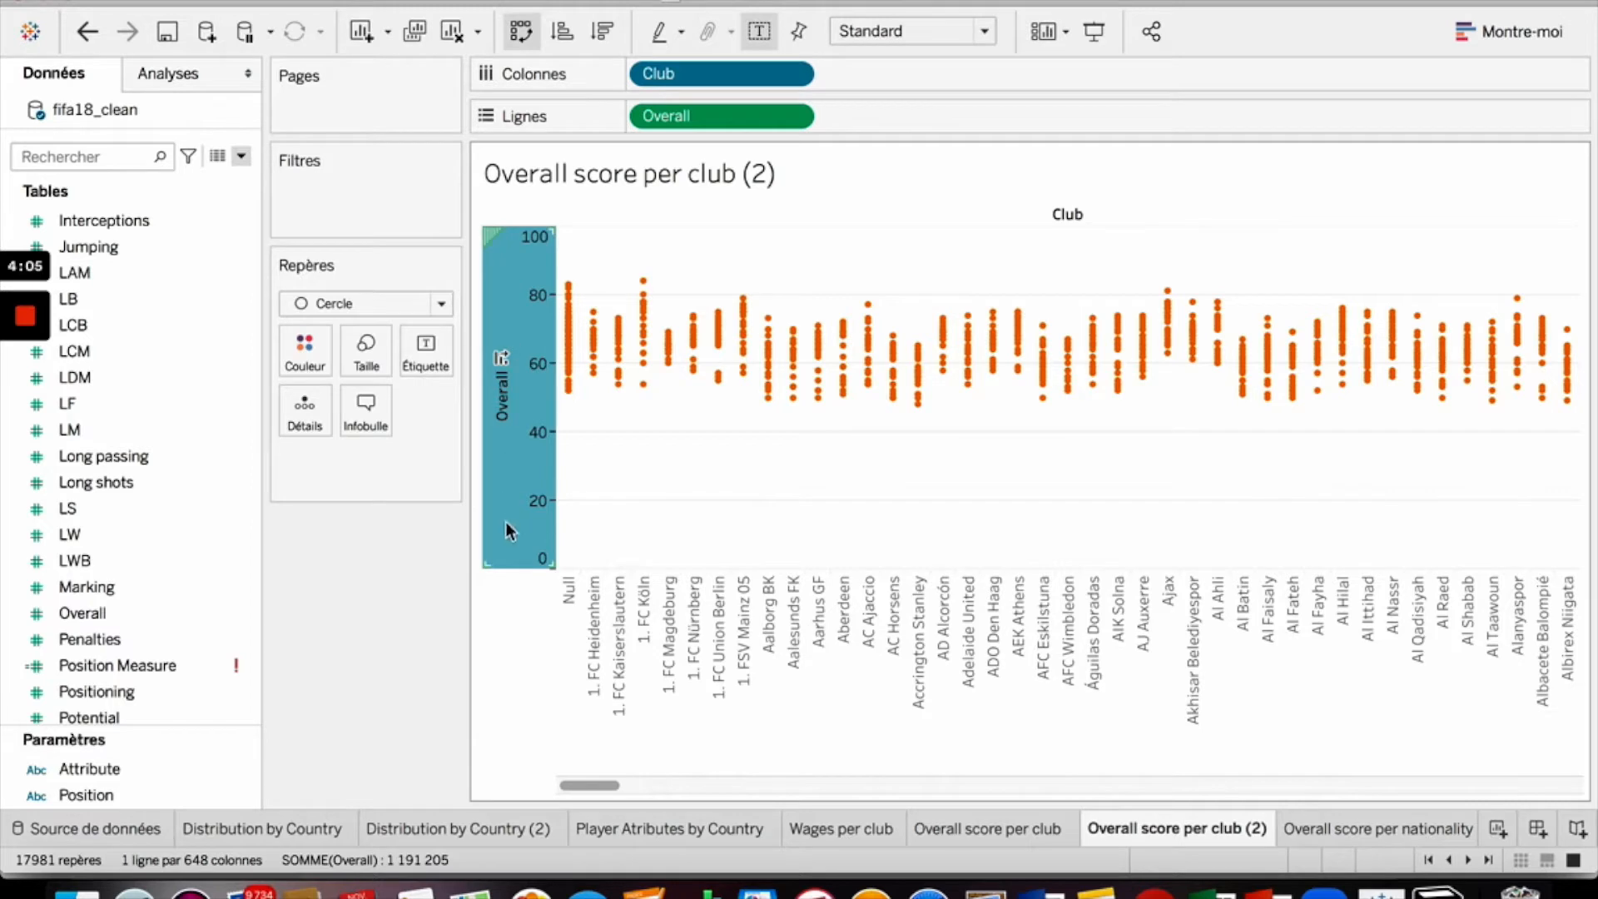
right_click(500, 242)
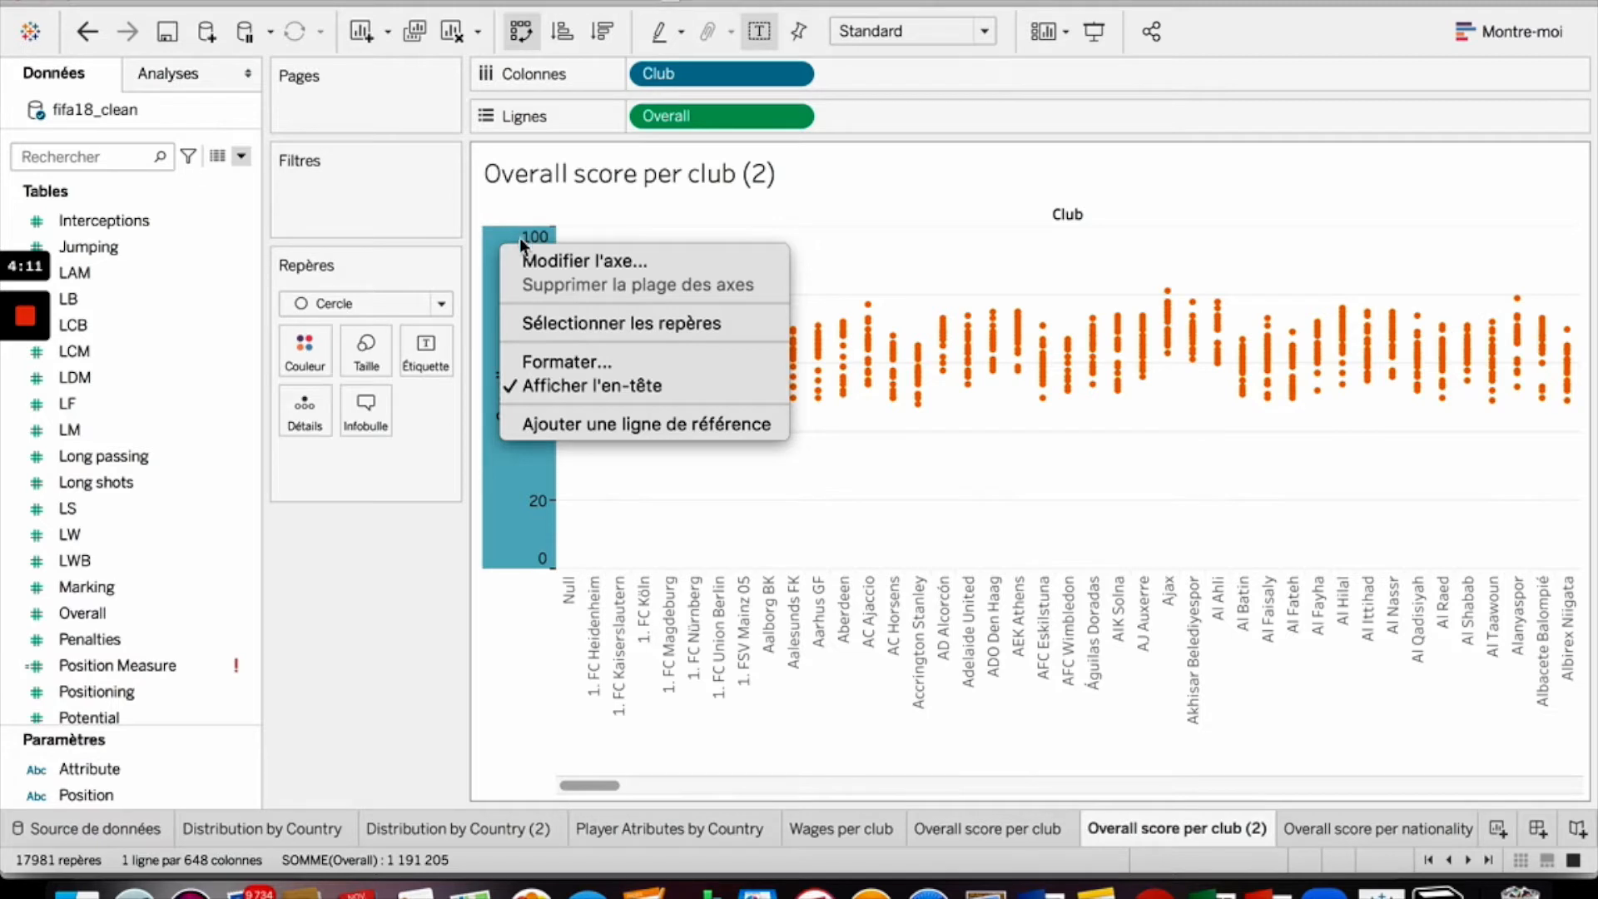
click(644, 427)
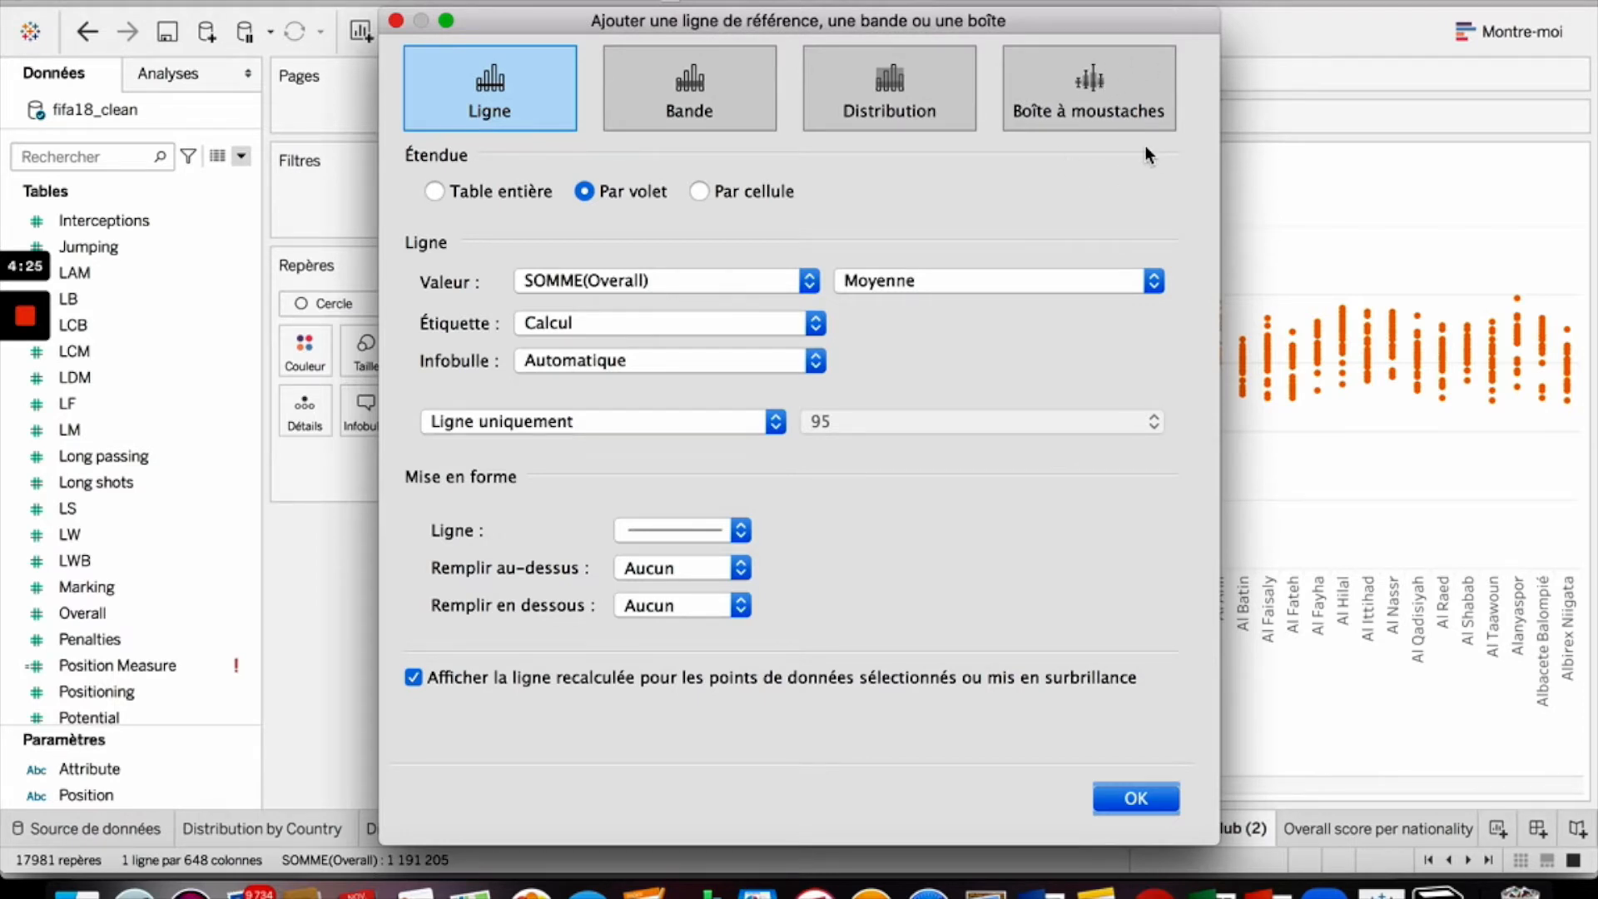
click(1126, 88)
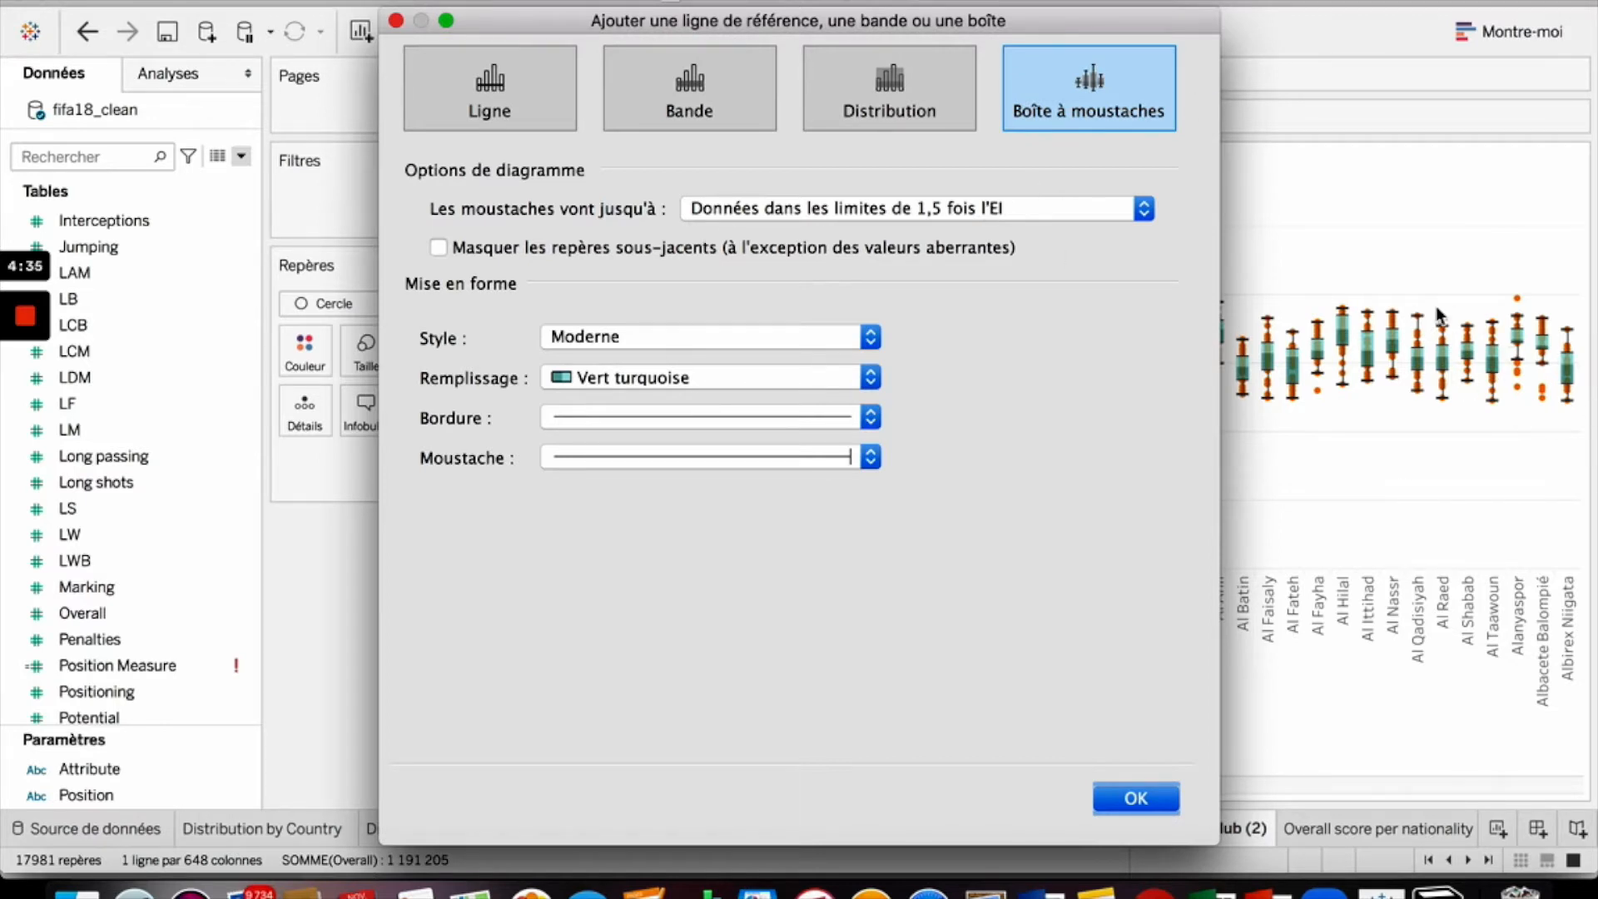
- Set the box plot fill colour to yellow (Jaune) and confirm the box plot reference
click(672, 381)
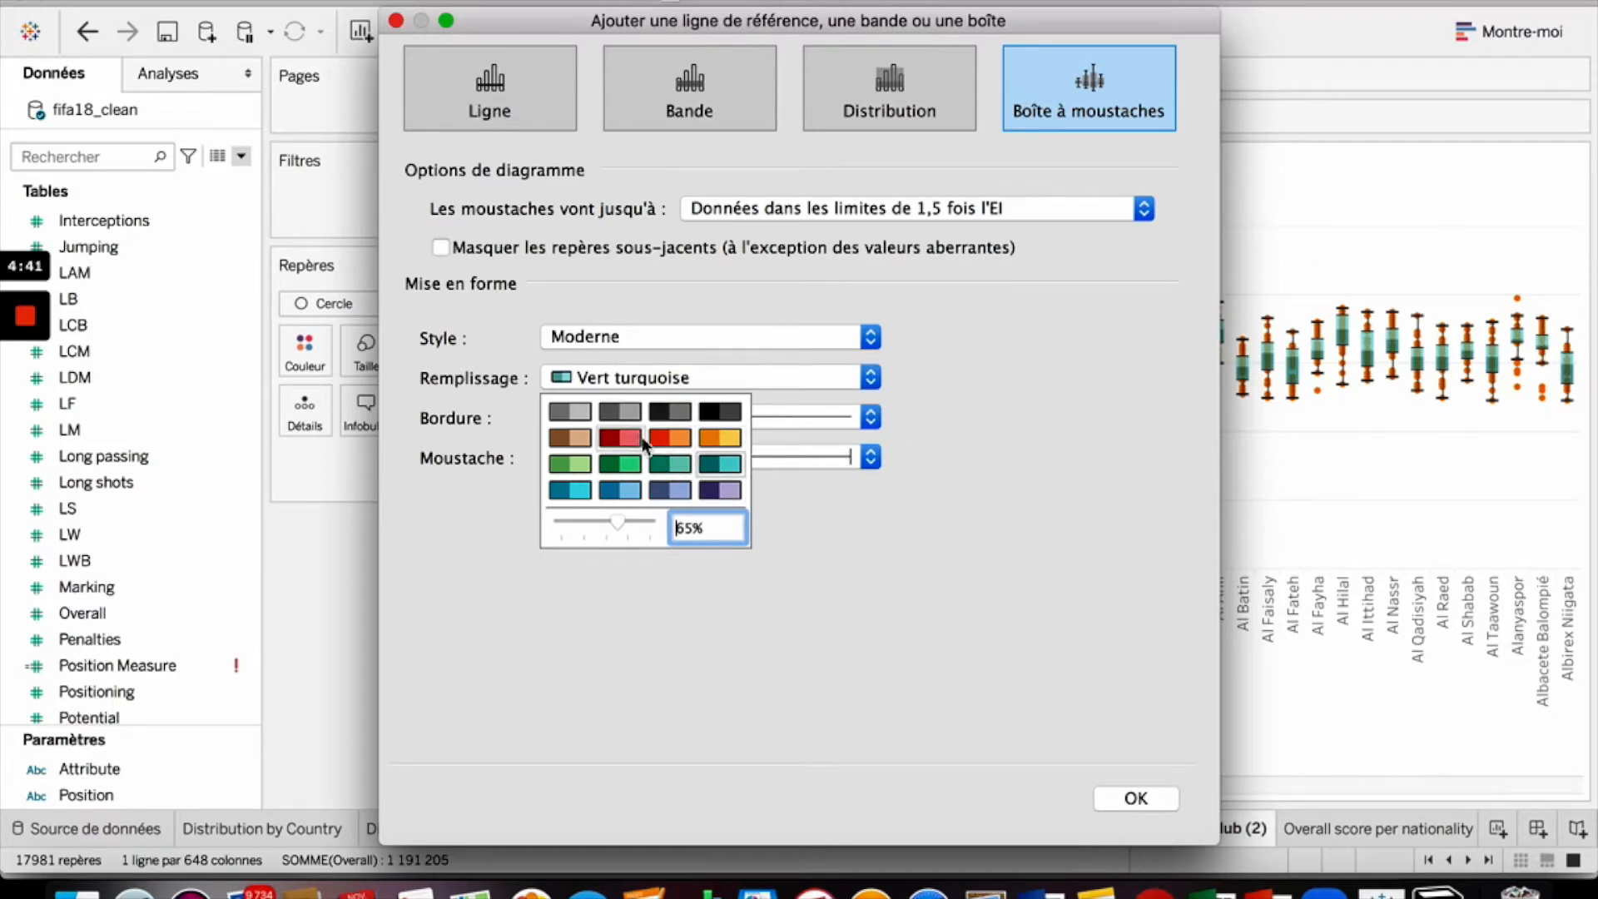
click(672, 438)
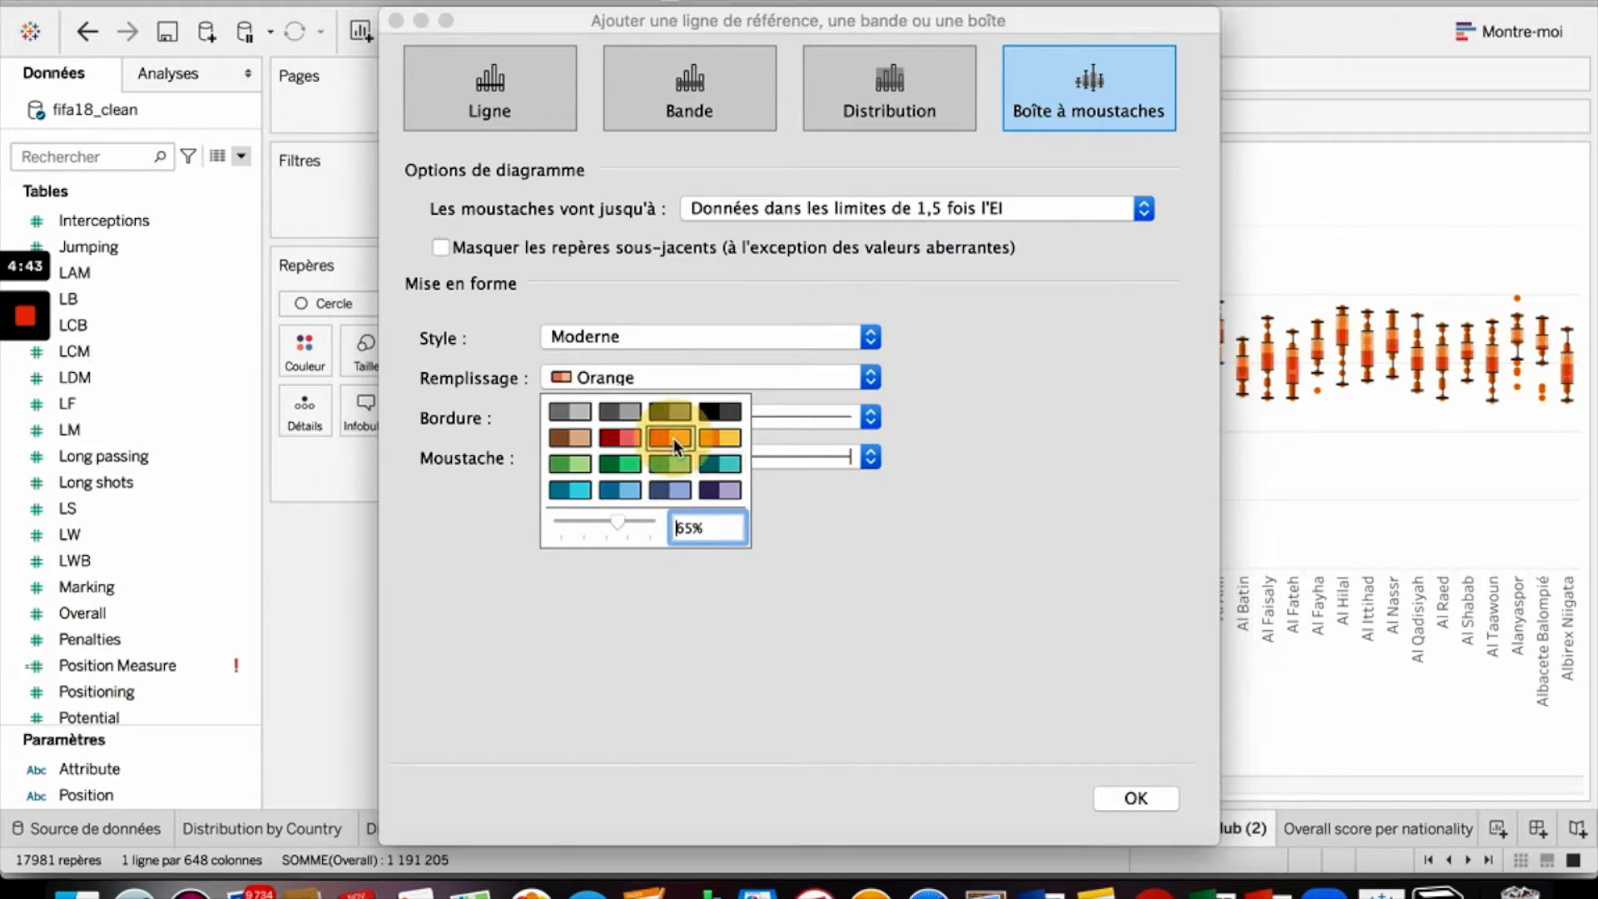
click(719, 439)
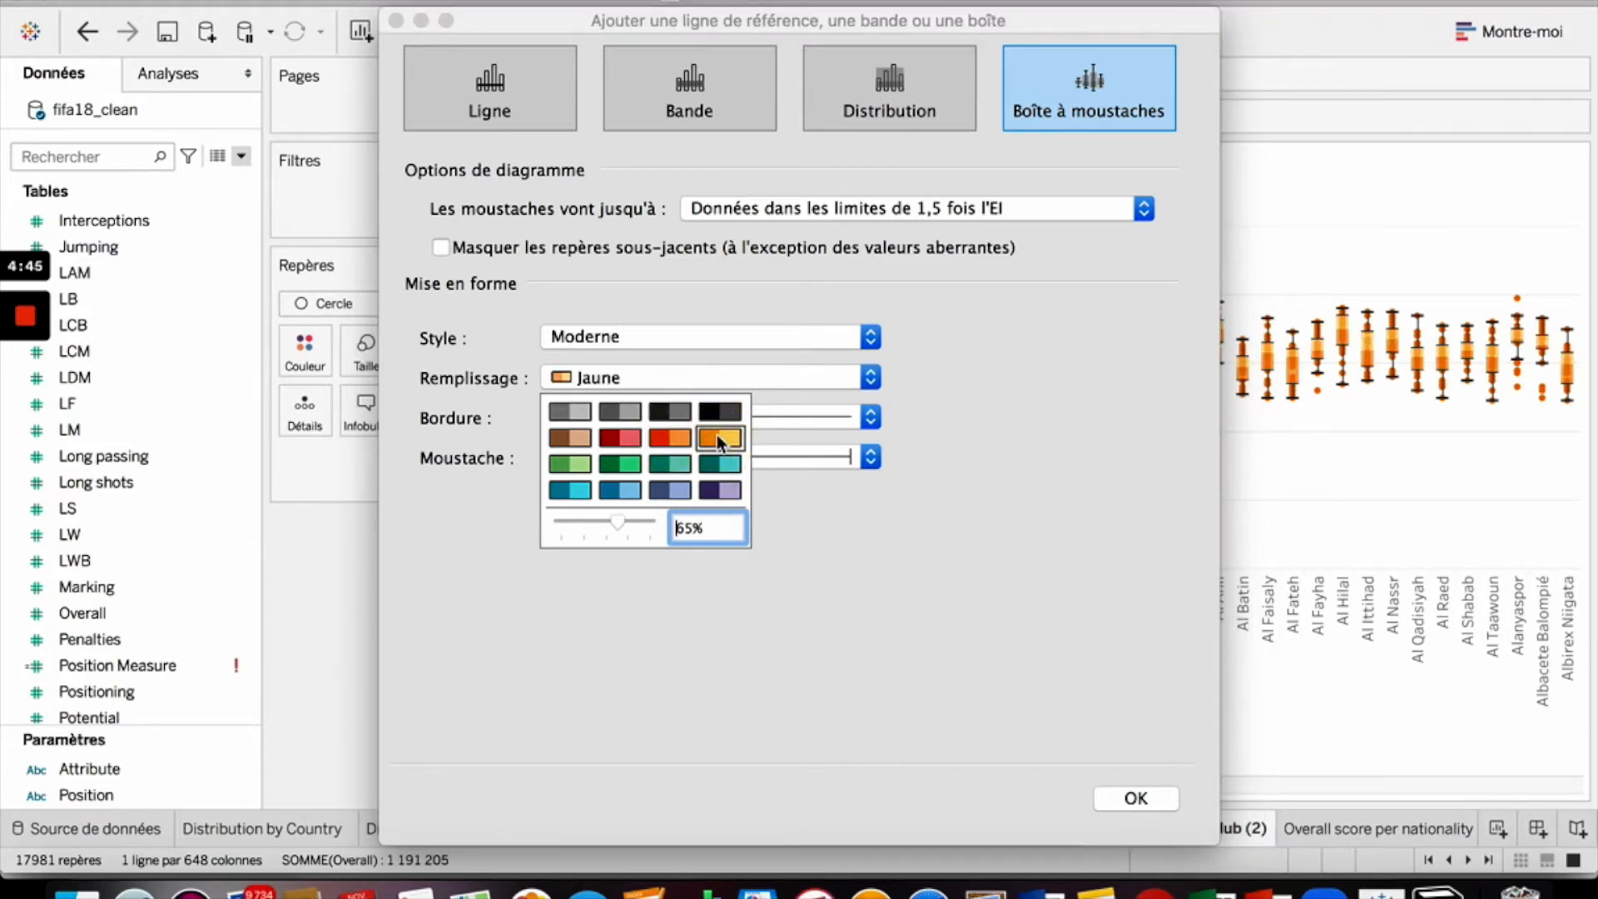
click(961, 589)
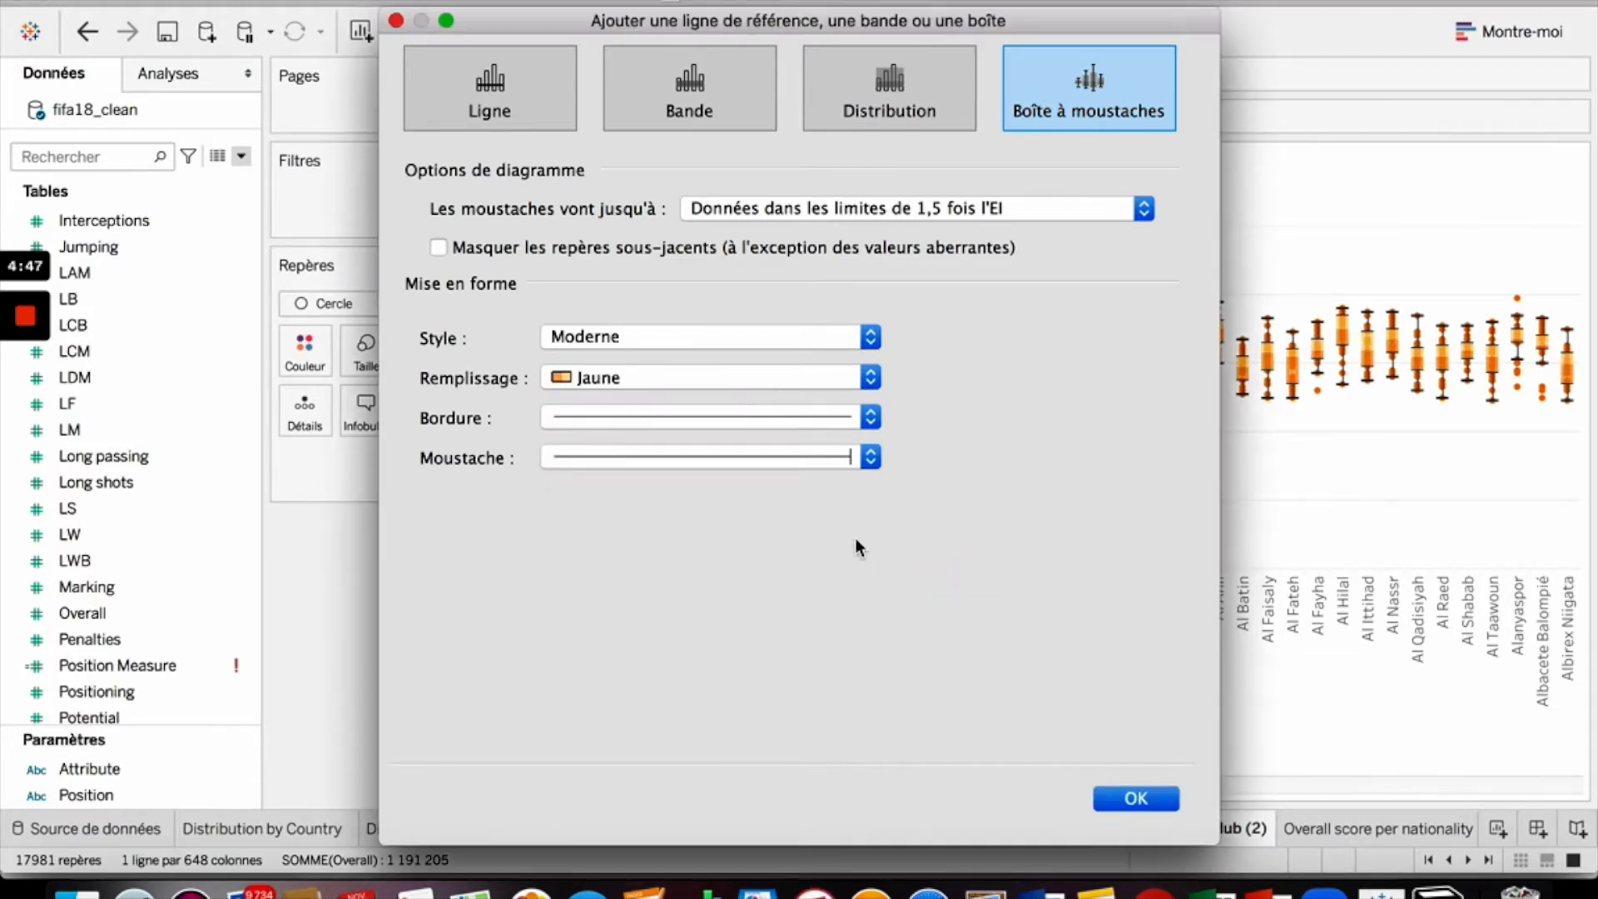
click(1157, 798)
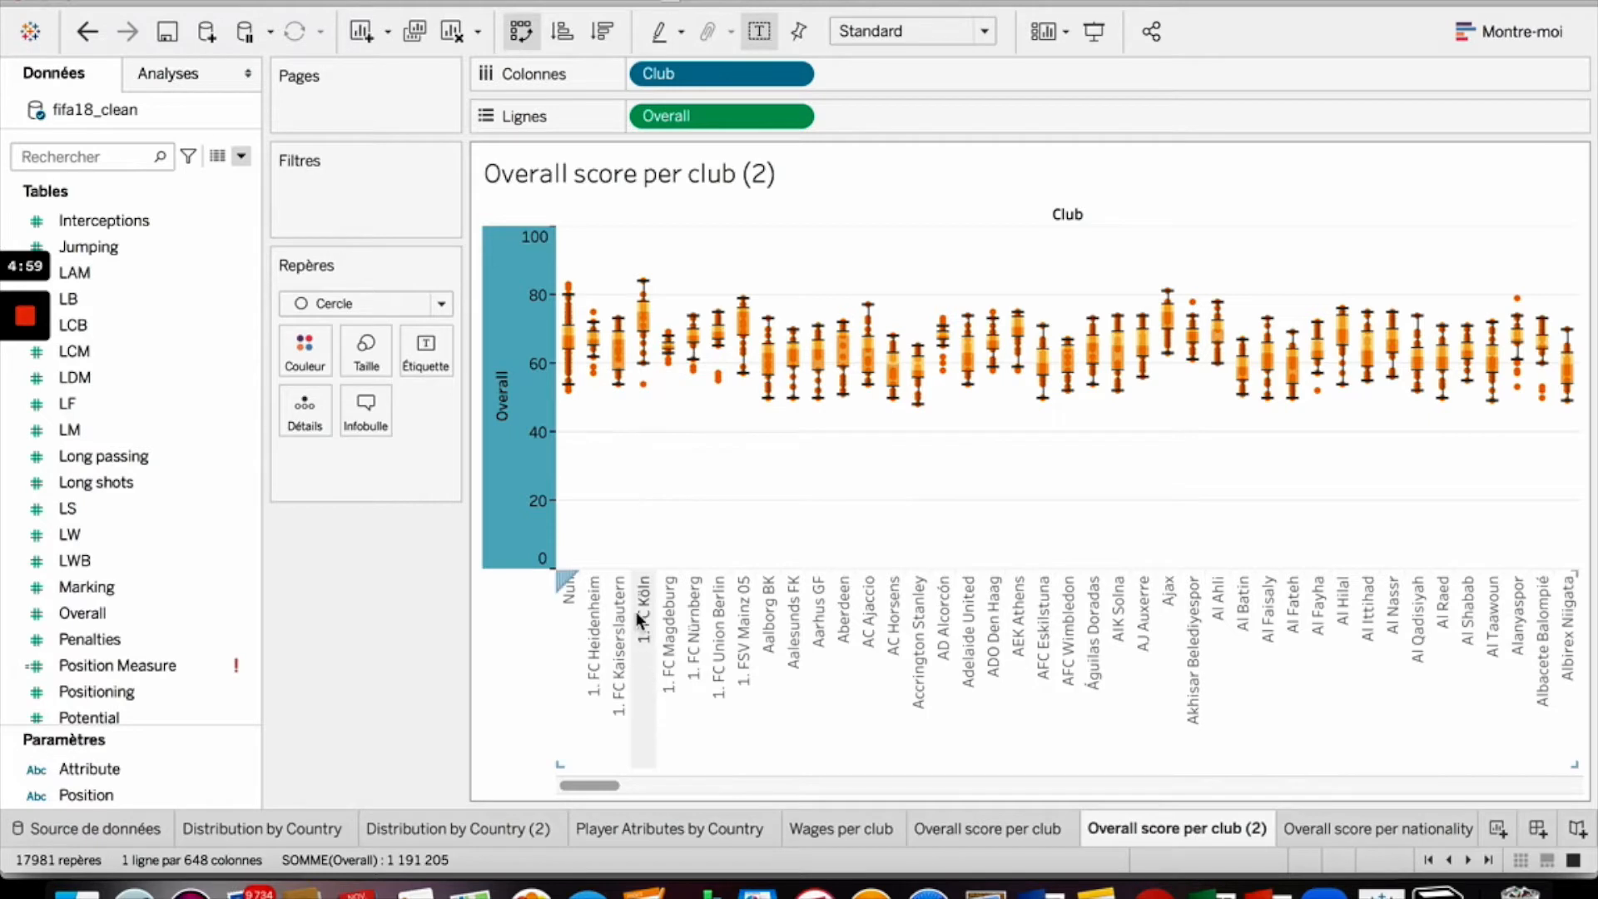
- Add the Name field to the marks and set it as the tooltip
mouse_move(626, 367)
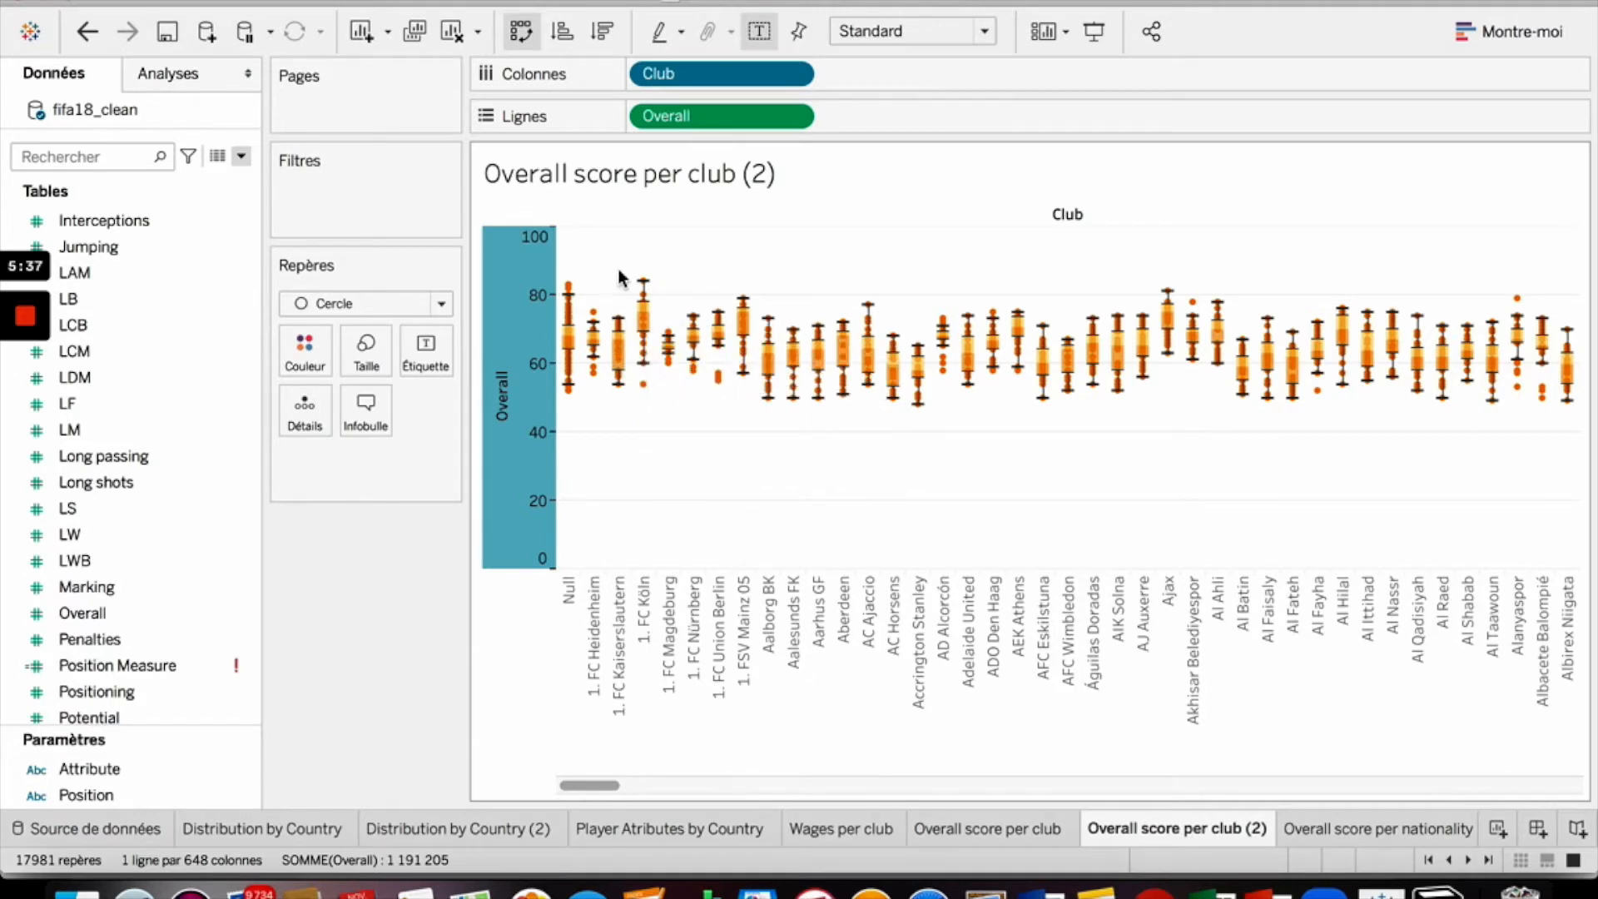
mouse_move(646, 288)
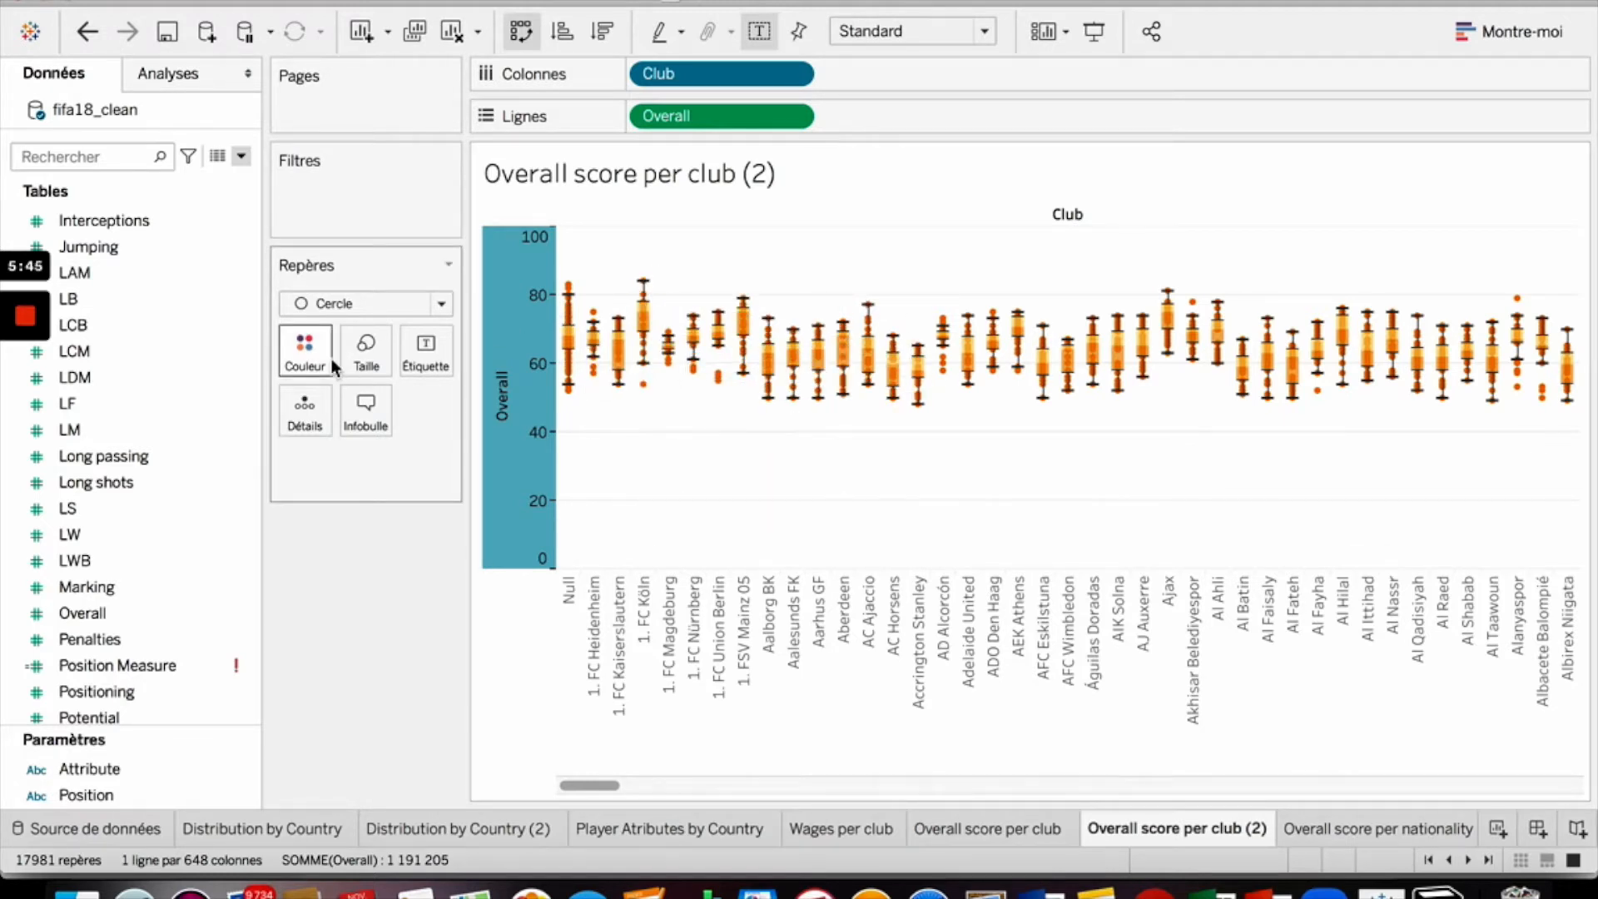
scroll(84, 663, up, 10)
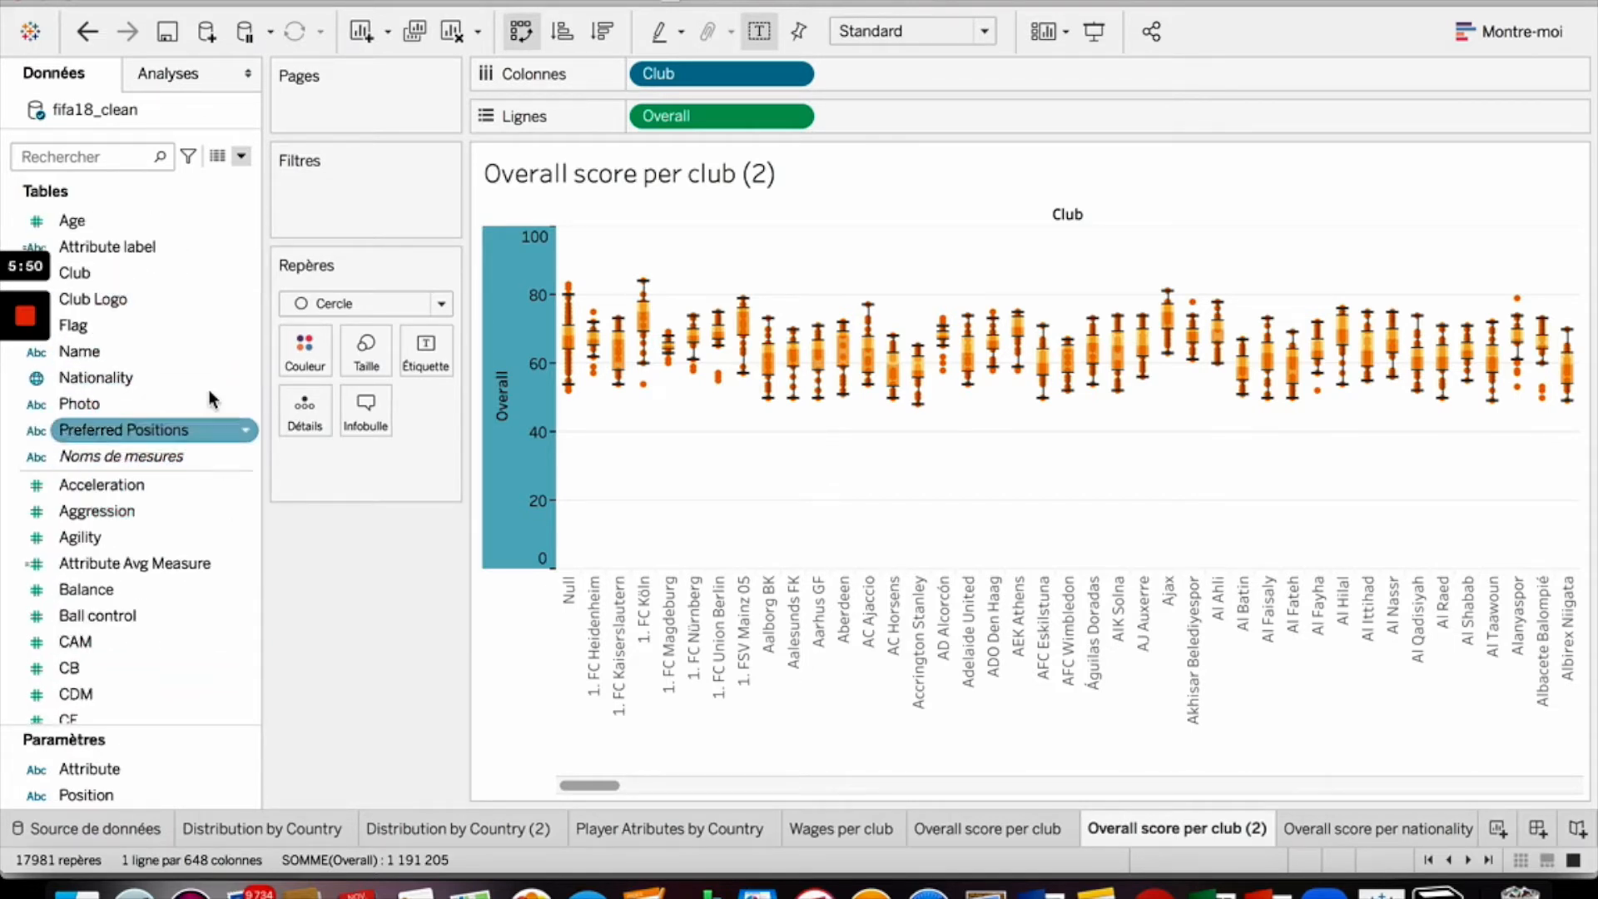
drag(104, 362, 371, 459)
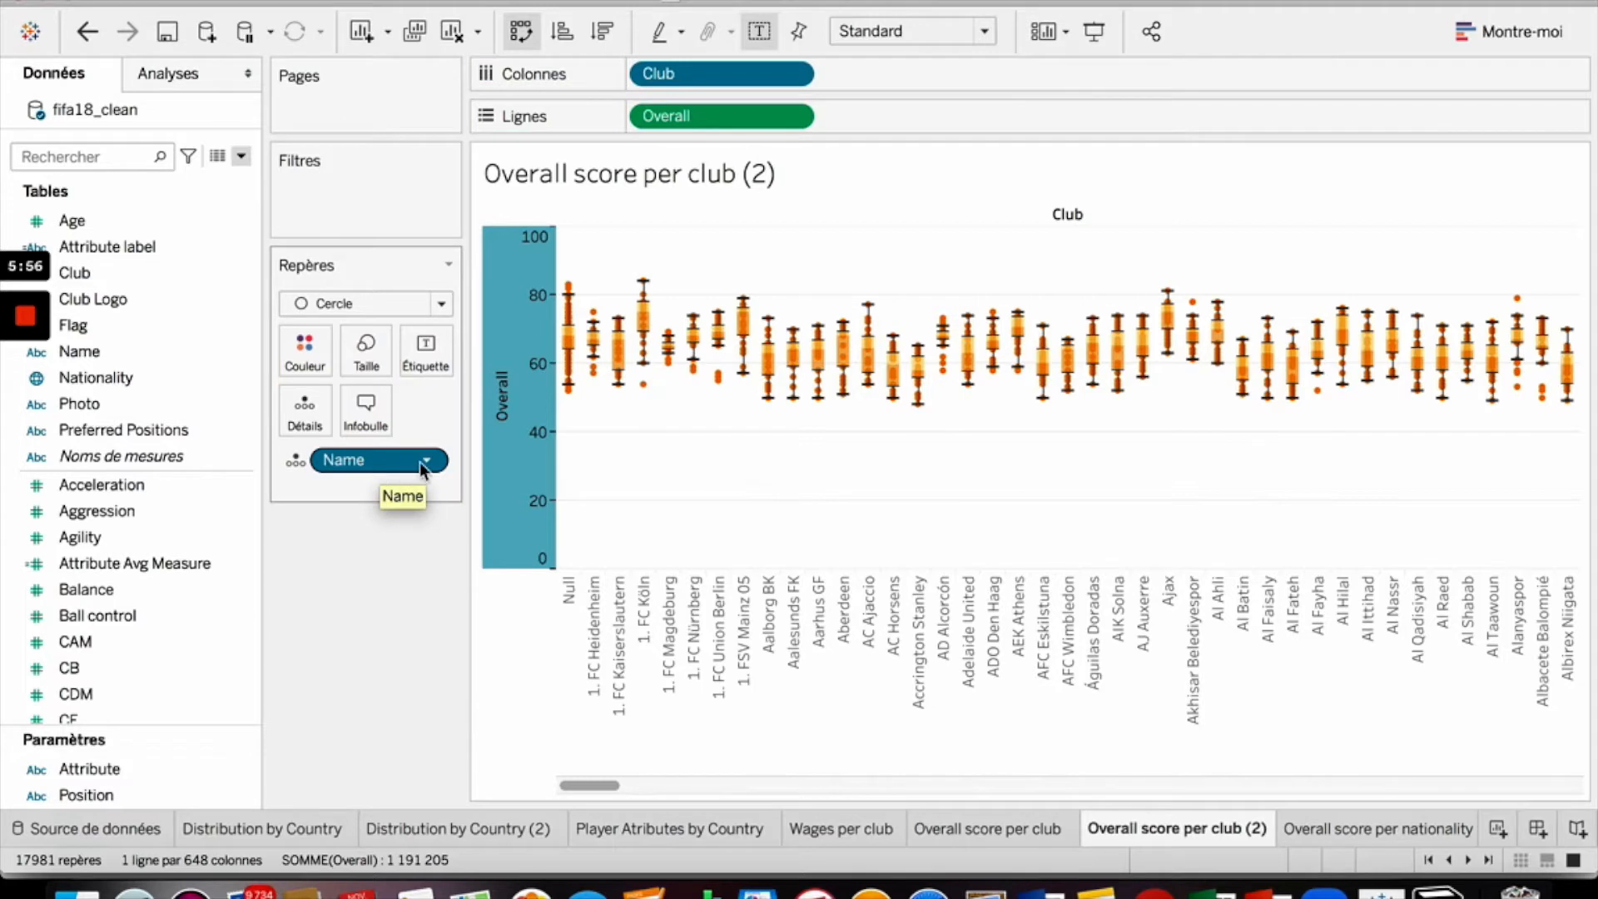
drag(408, 465, 376, 402)
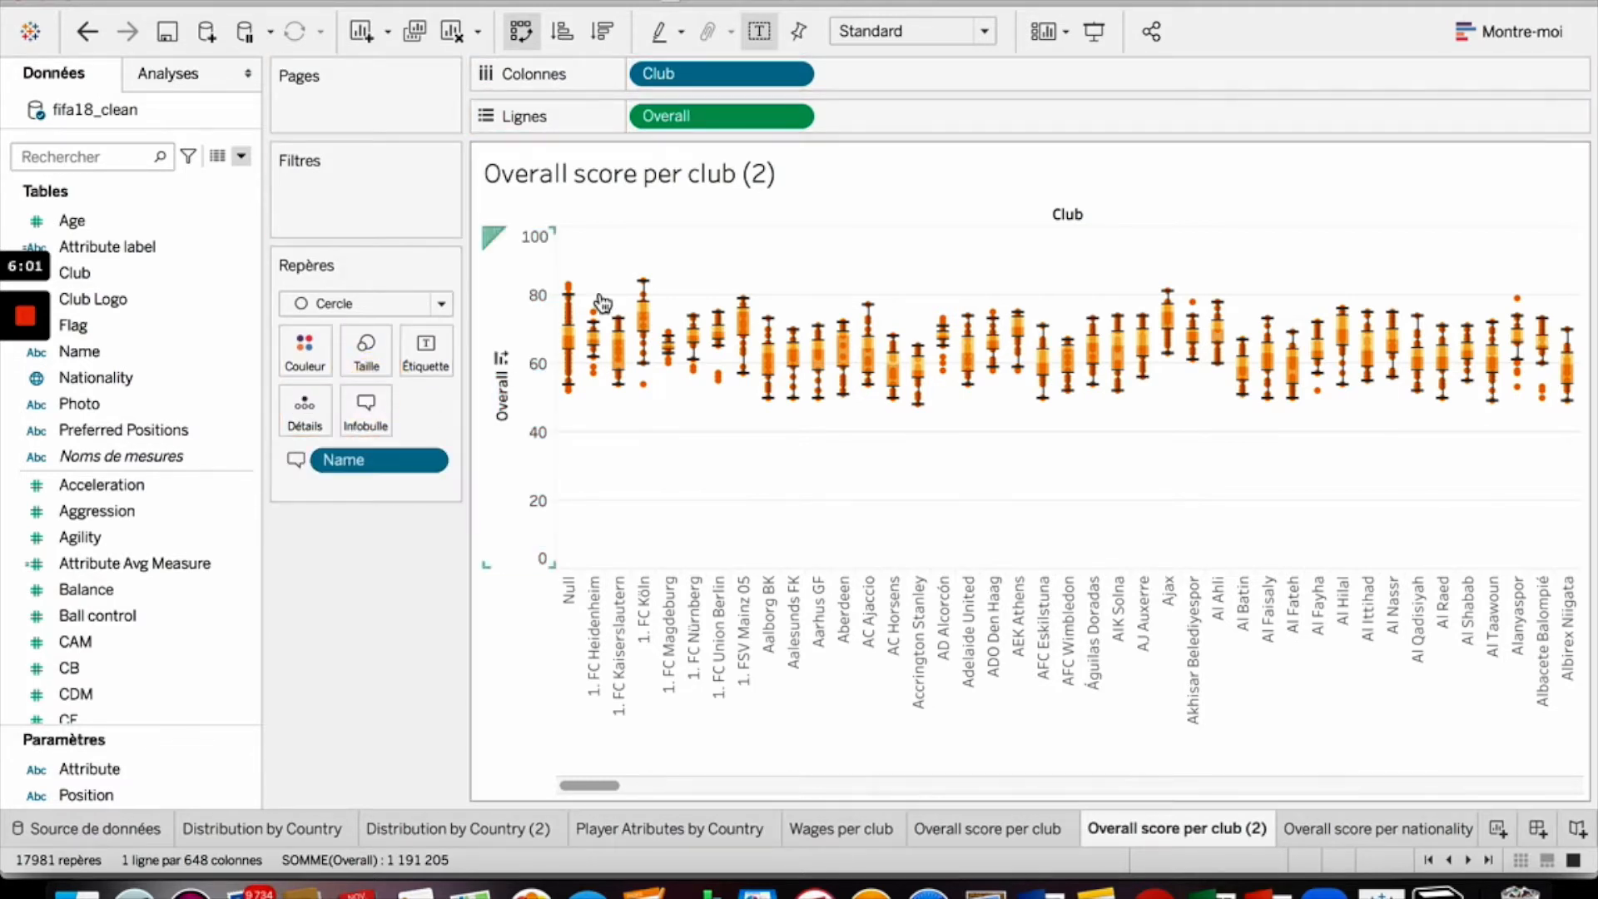
mouse_move(572, 290)
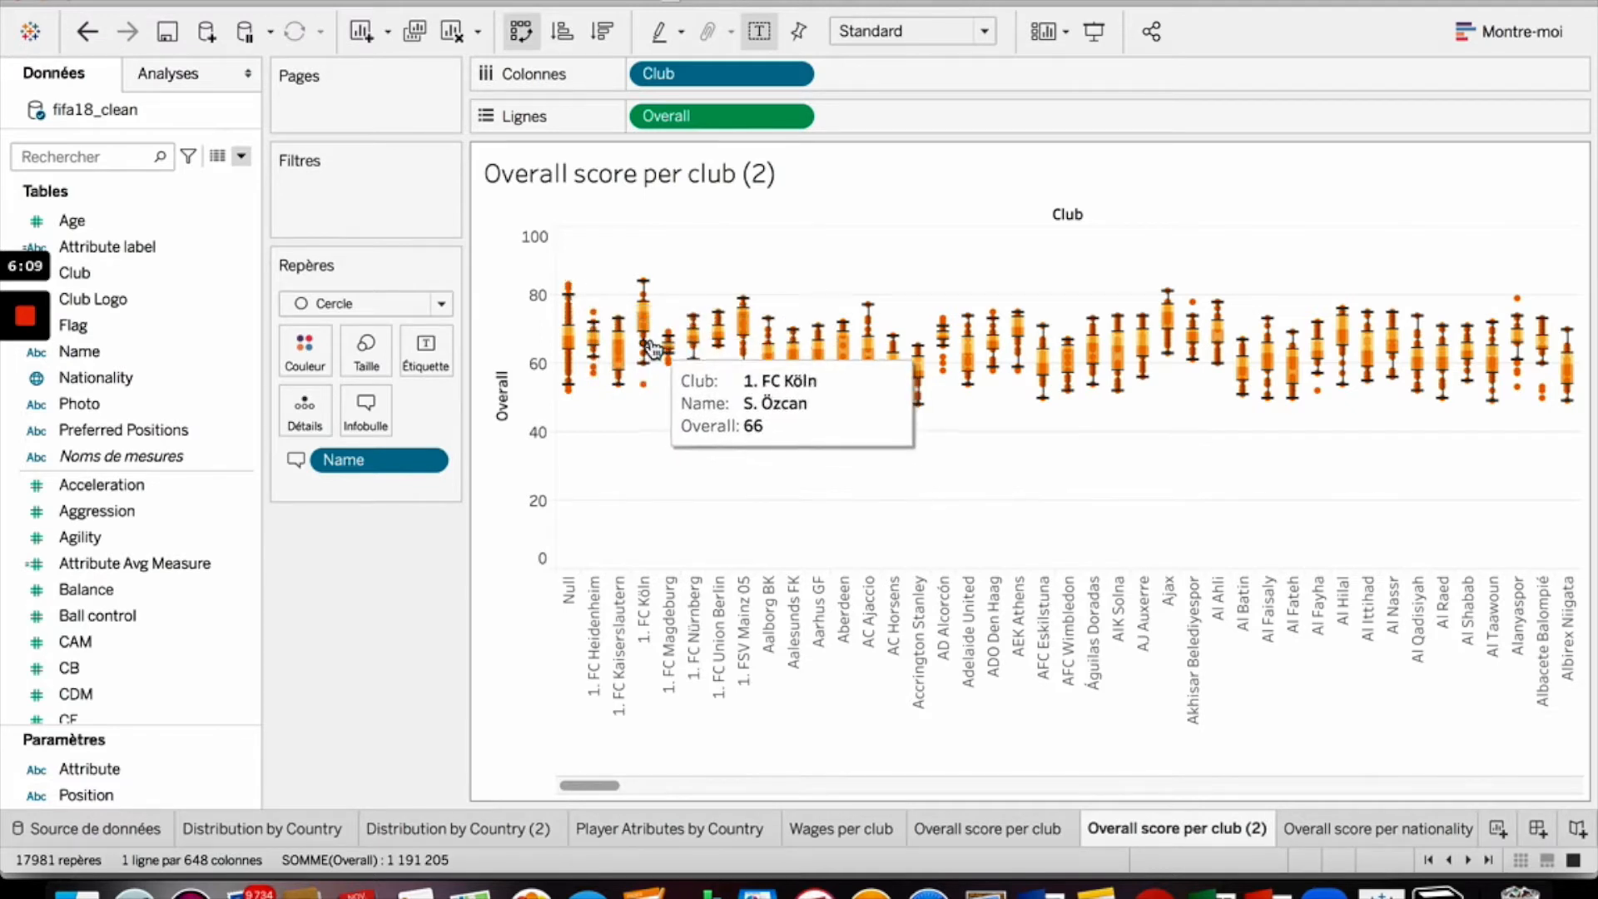
- Shrink the circle marks slightly with the size slider
click(366, 345)
click(384, 411)
drag(383, 412, 382, 416)
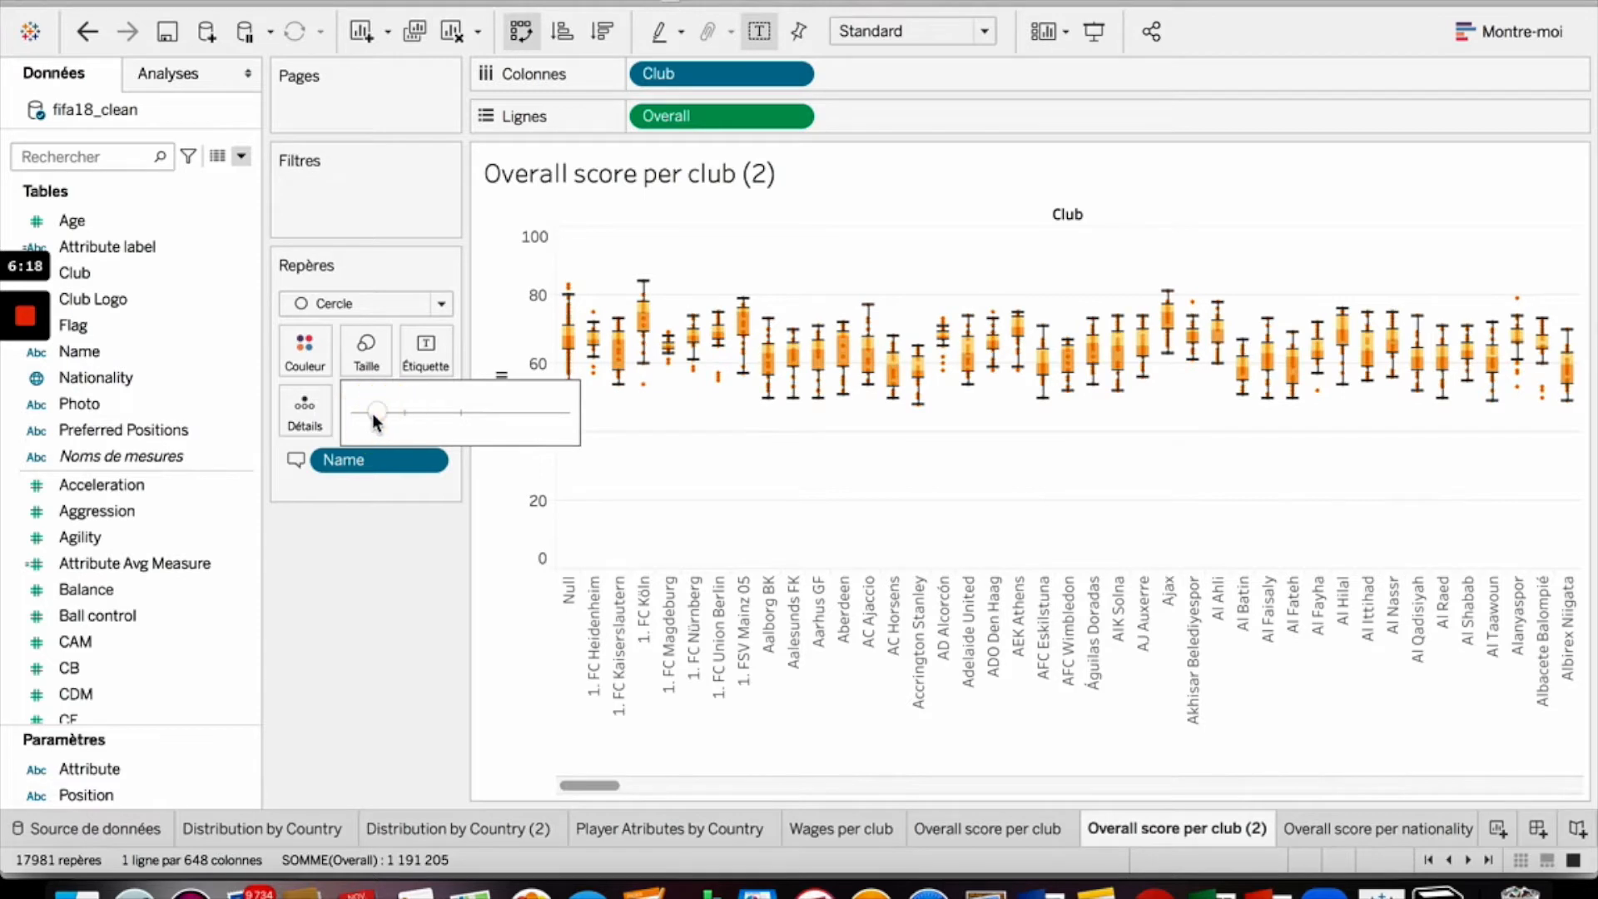
click(511, 341)
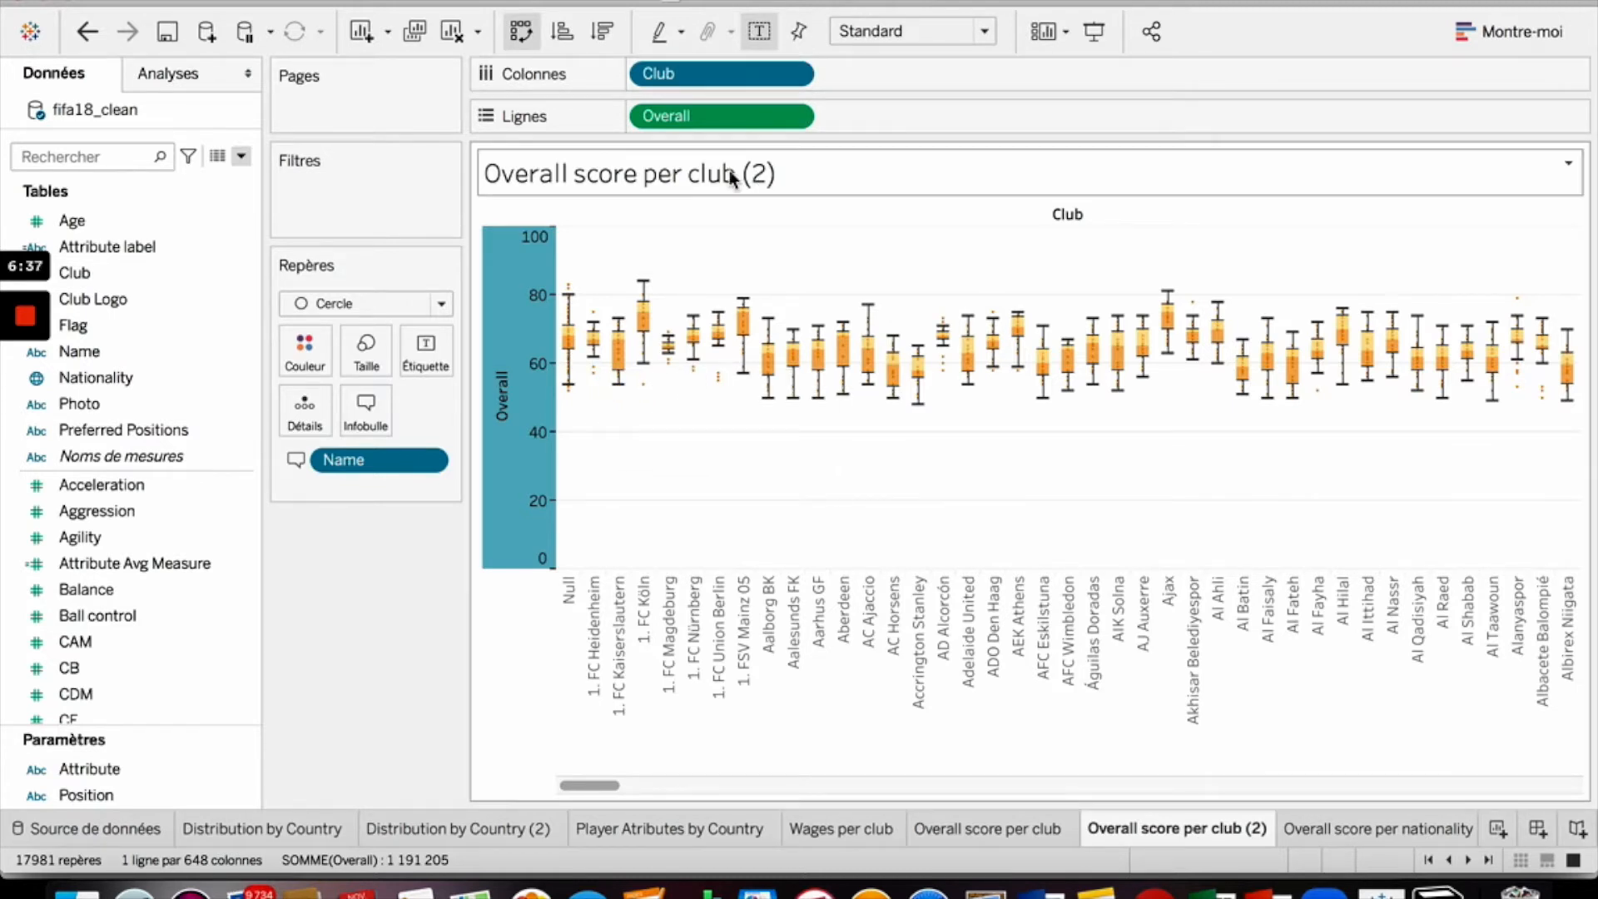
- Filter the Club field to exclude the Null club
click(793, 75)
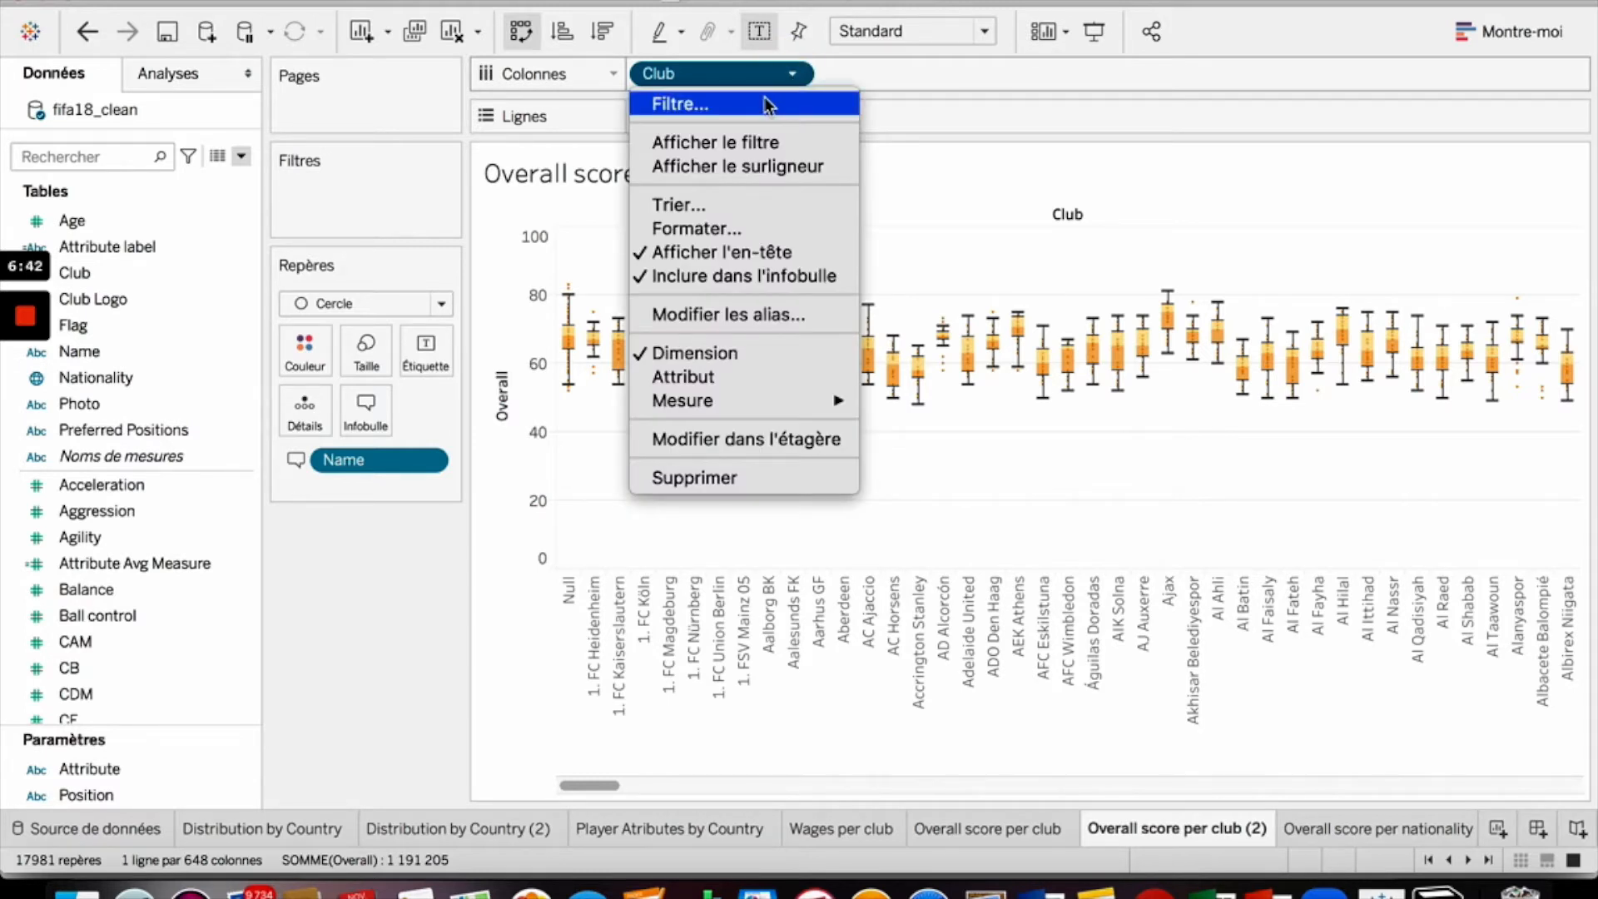
click(764, 103)
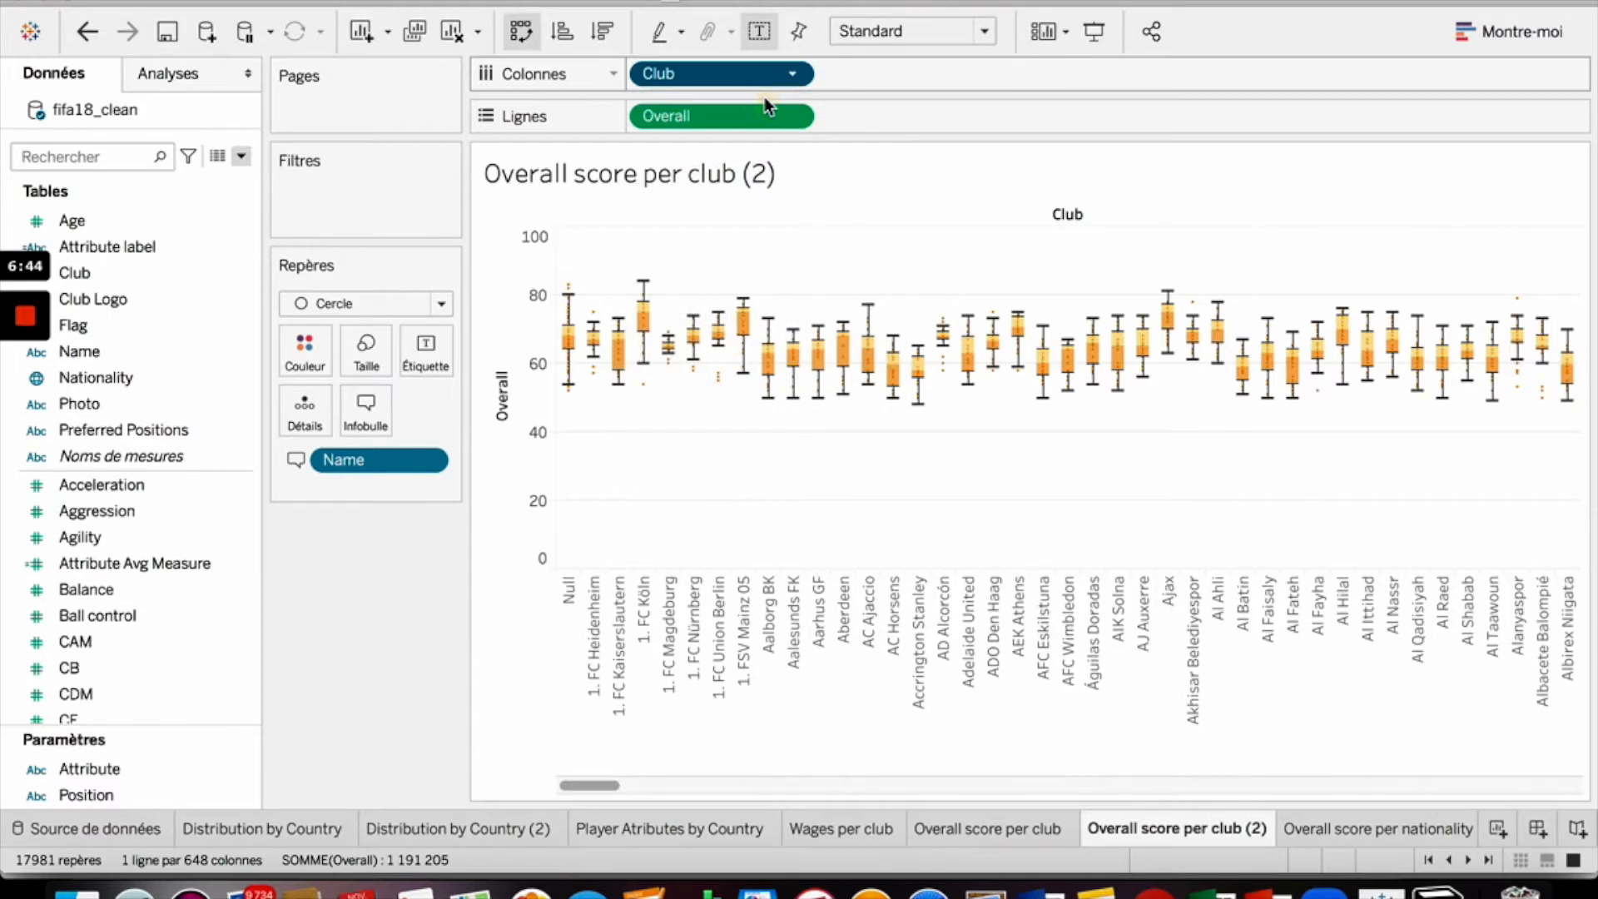
click(479, 224)
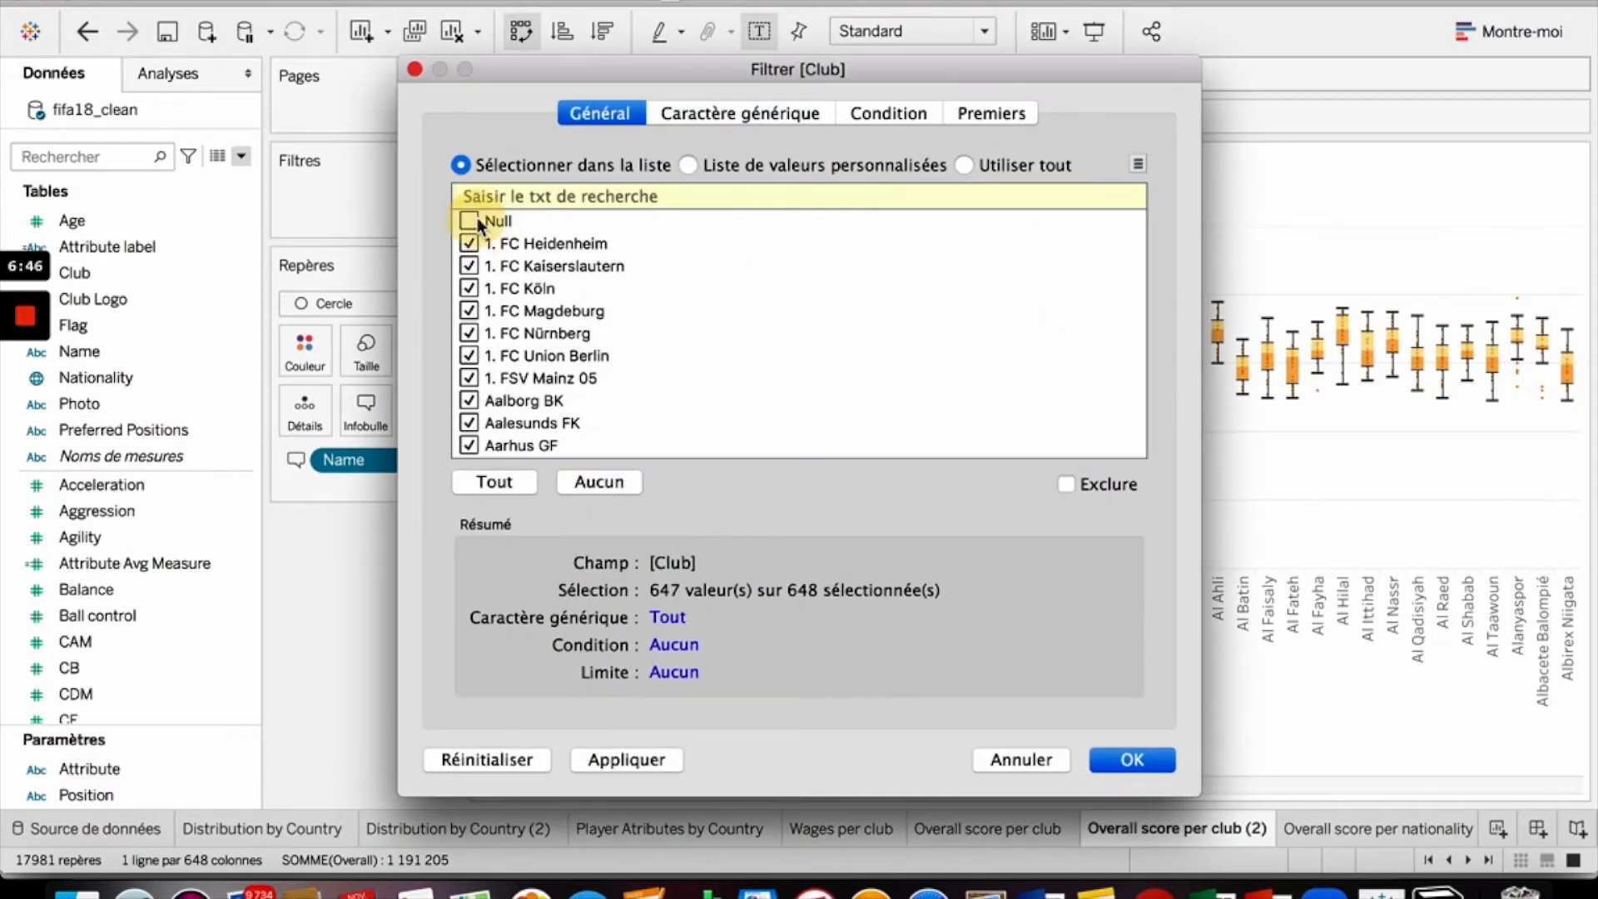
click(1158, 767)
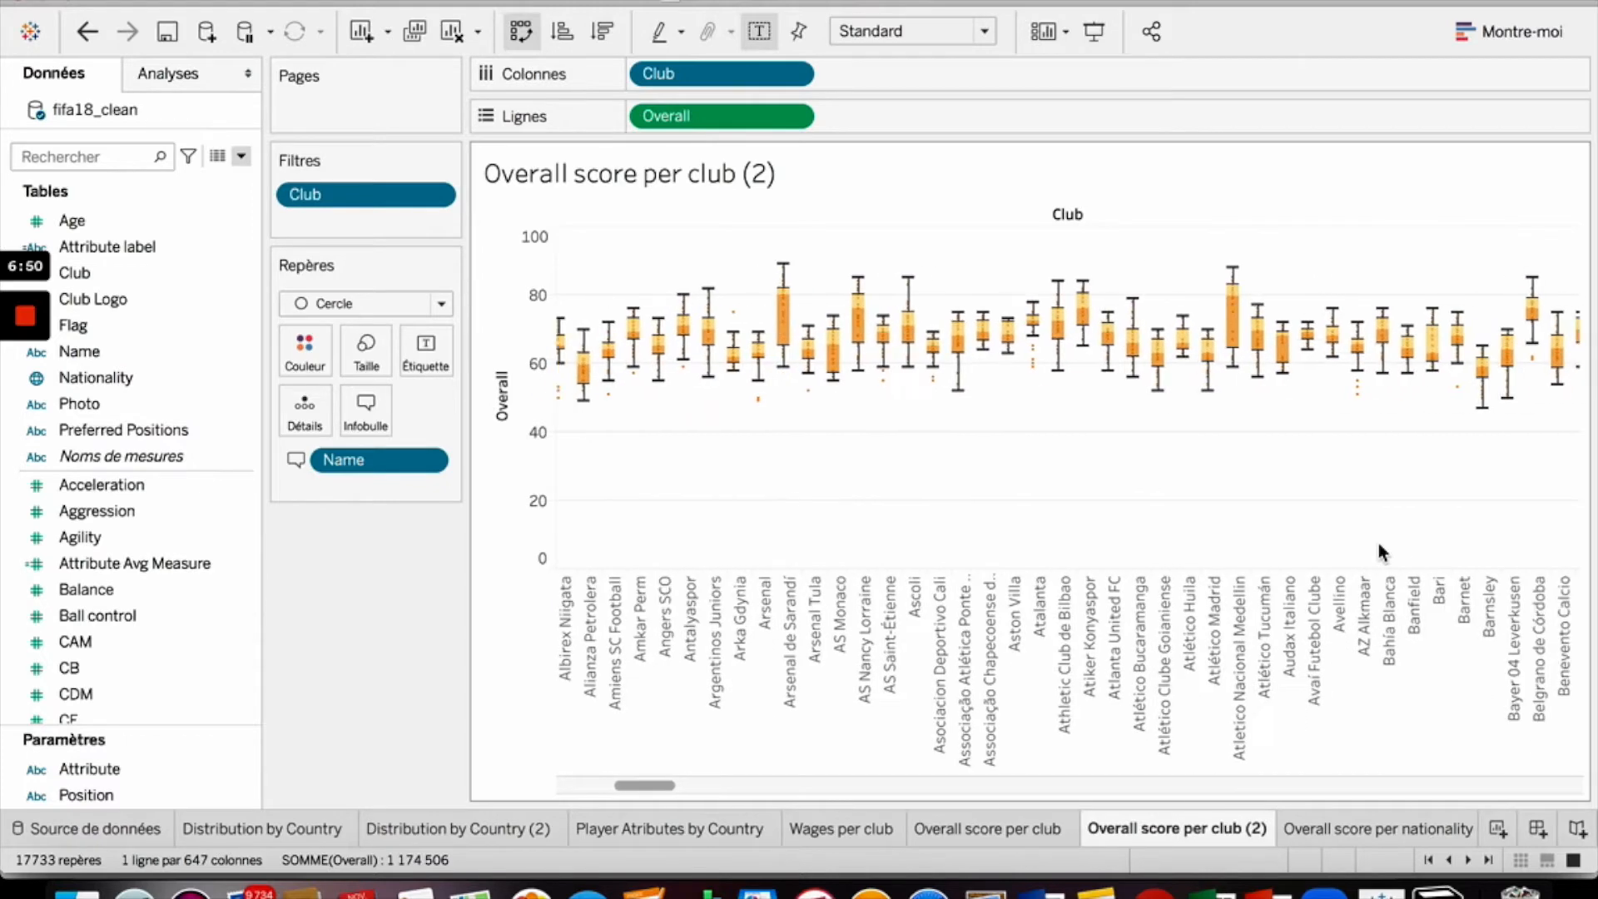
- Browse across the club box plots along the horizontal axis
scroll(1378, 542, right, 15)
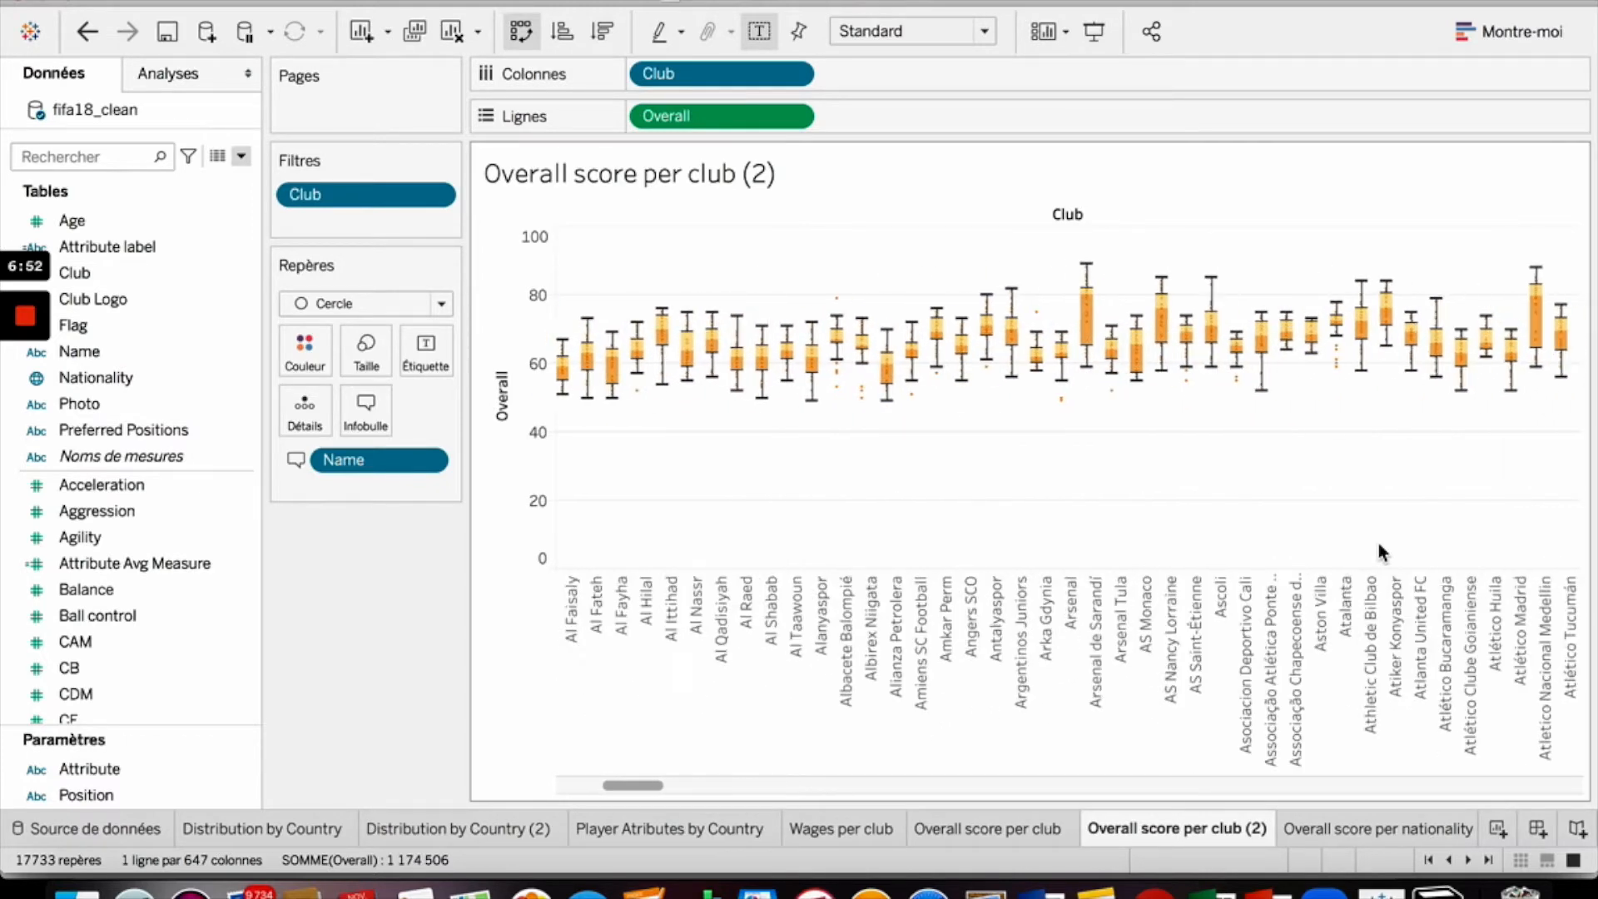
scroll(1379, 542, right, 15)
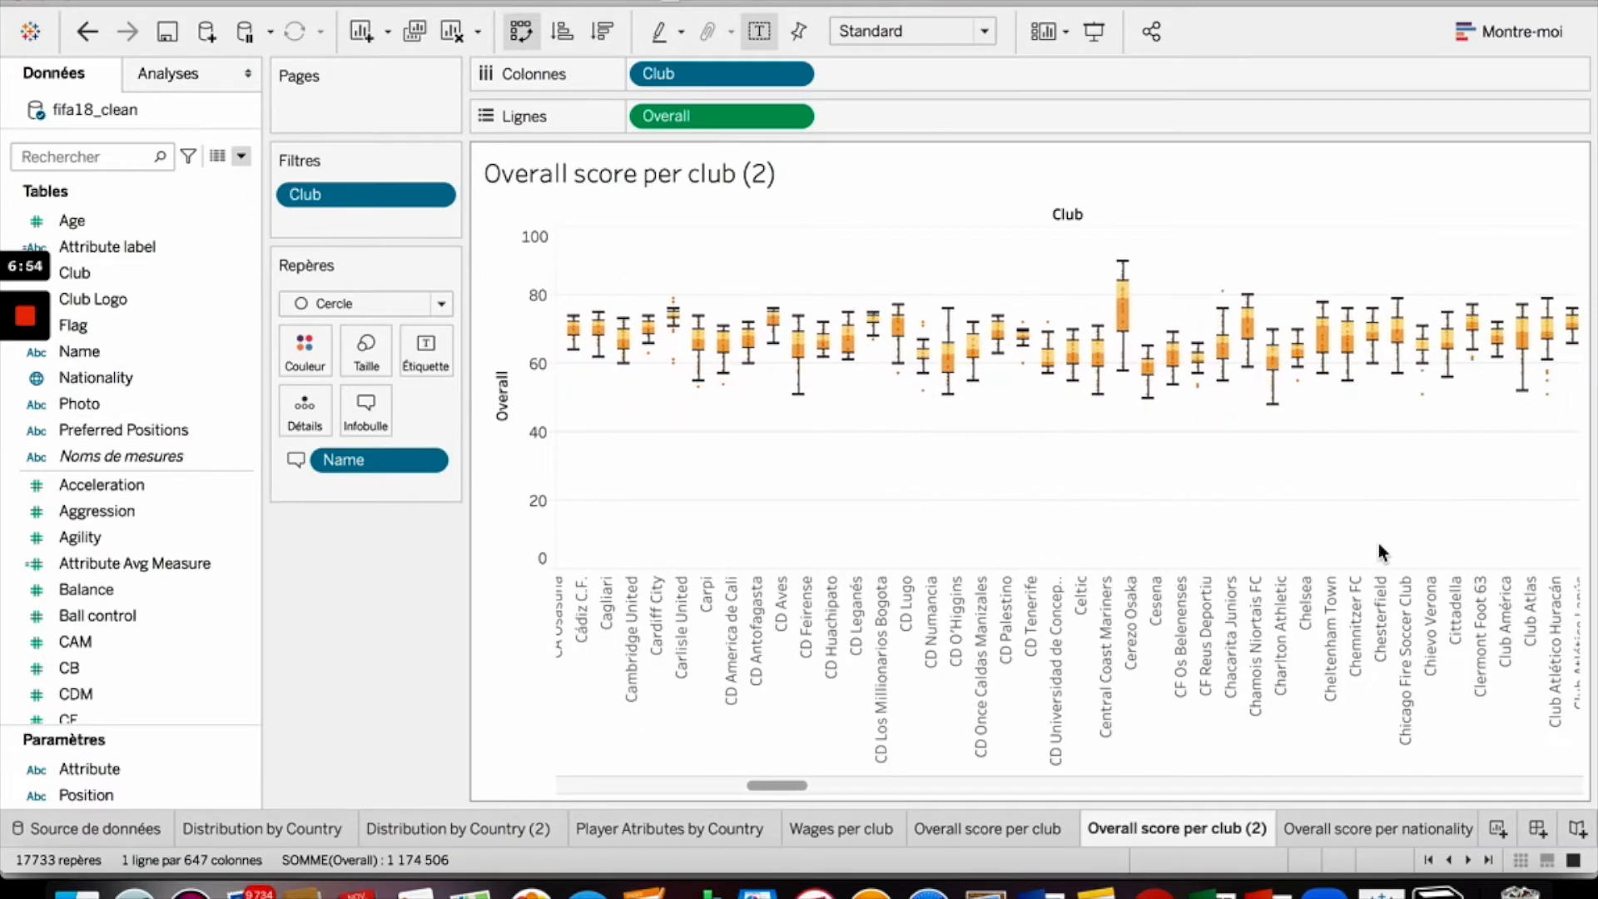
scroll(1378, 542, right, 15)
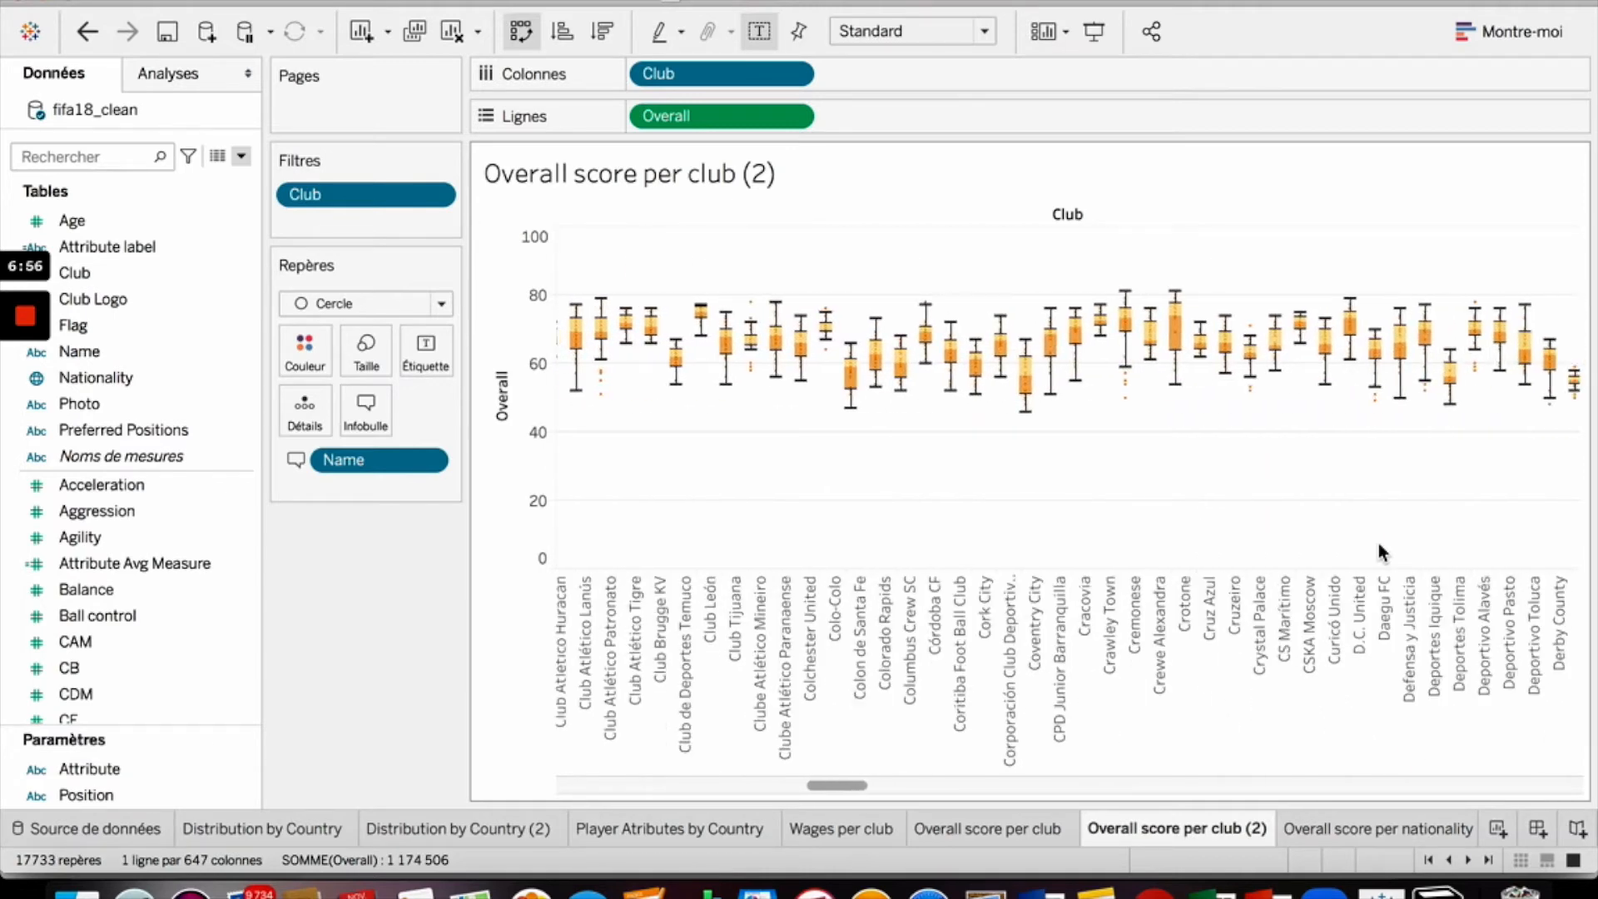
scroll(1378, 542, right, 15)
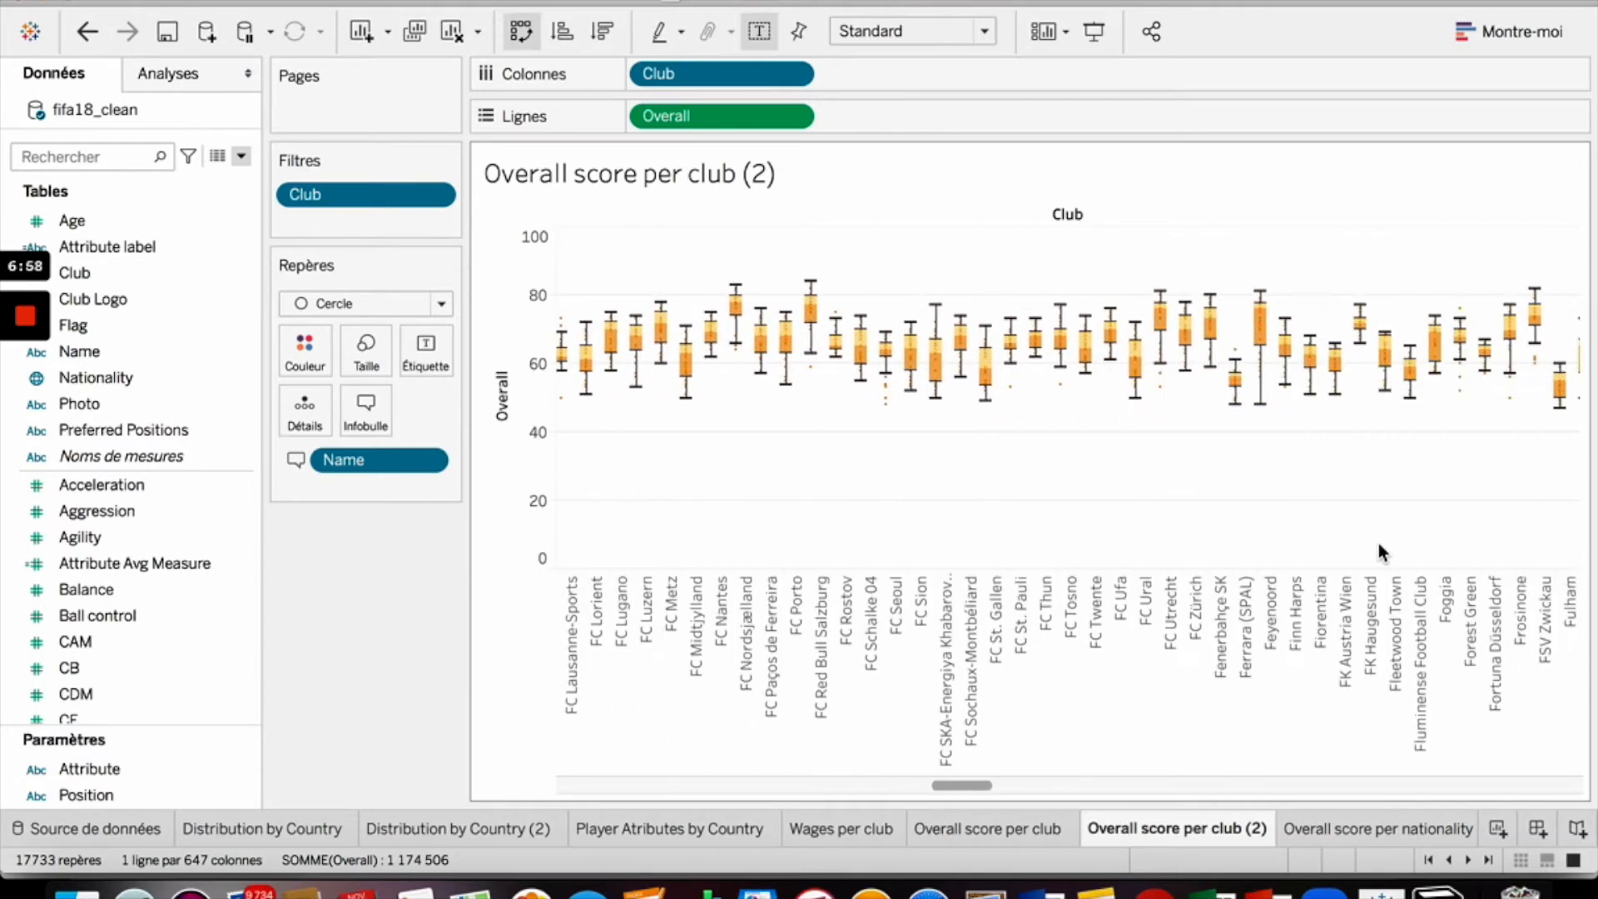
scroll(1379, 543, left, 10)
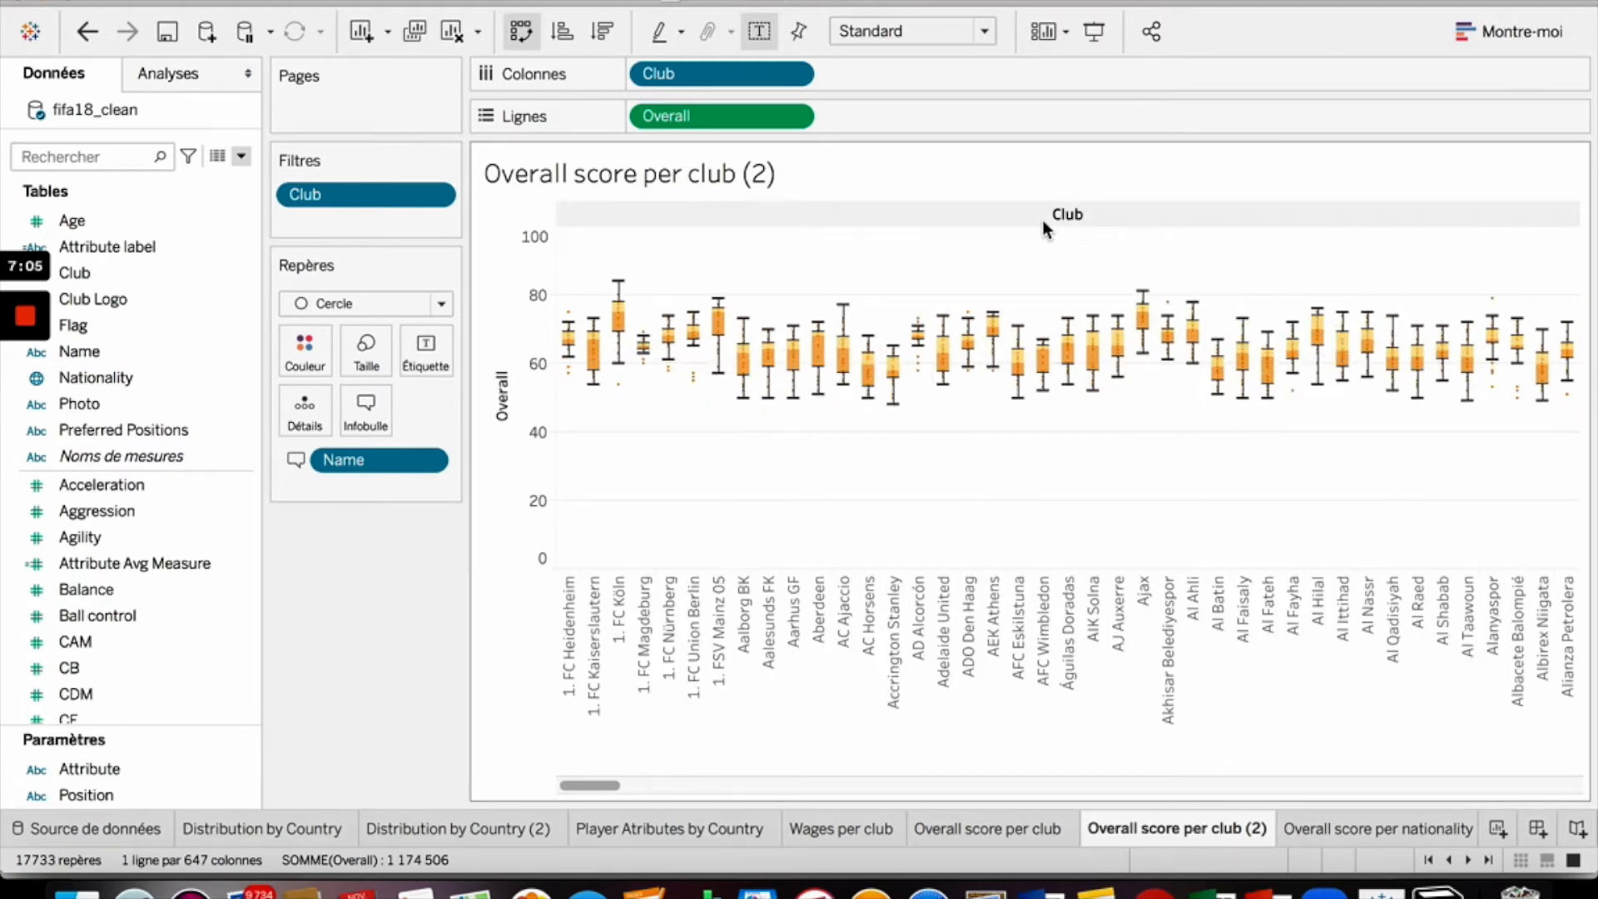
scroll(1370, 494, right, 10)
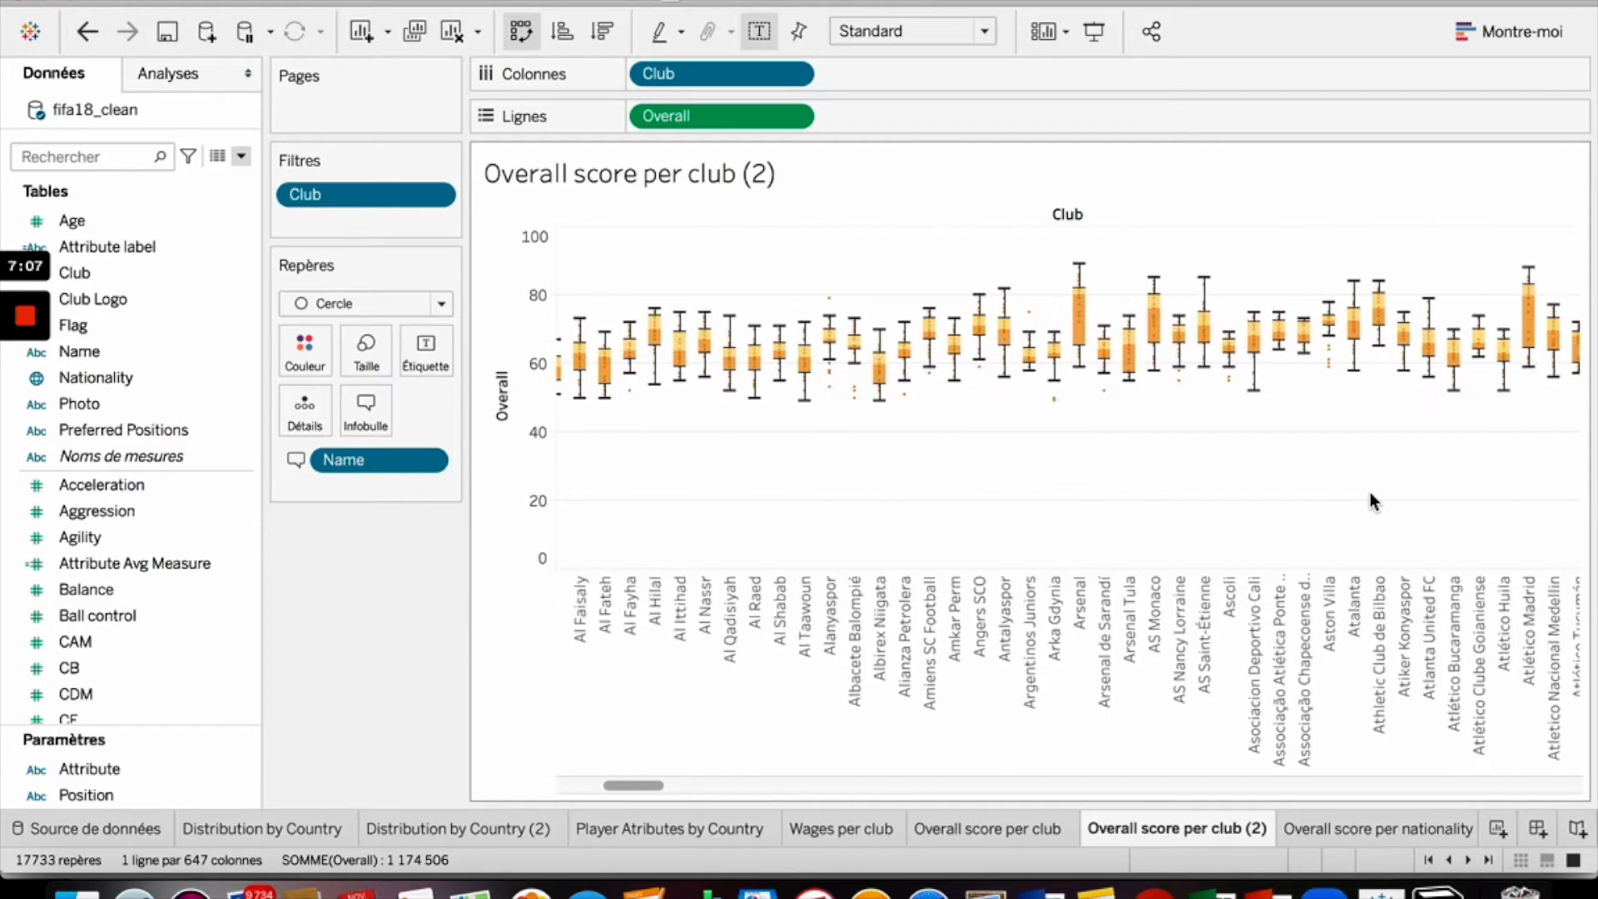
scroll(1370, 500, left, 5)
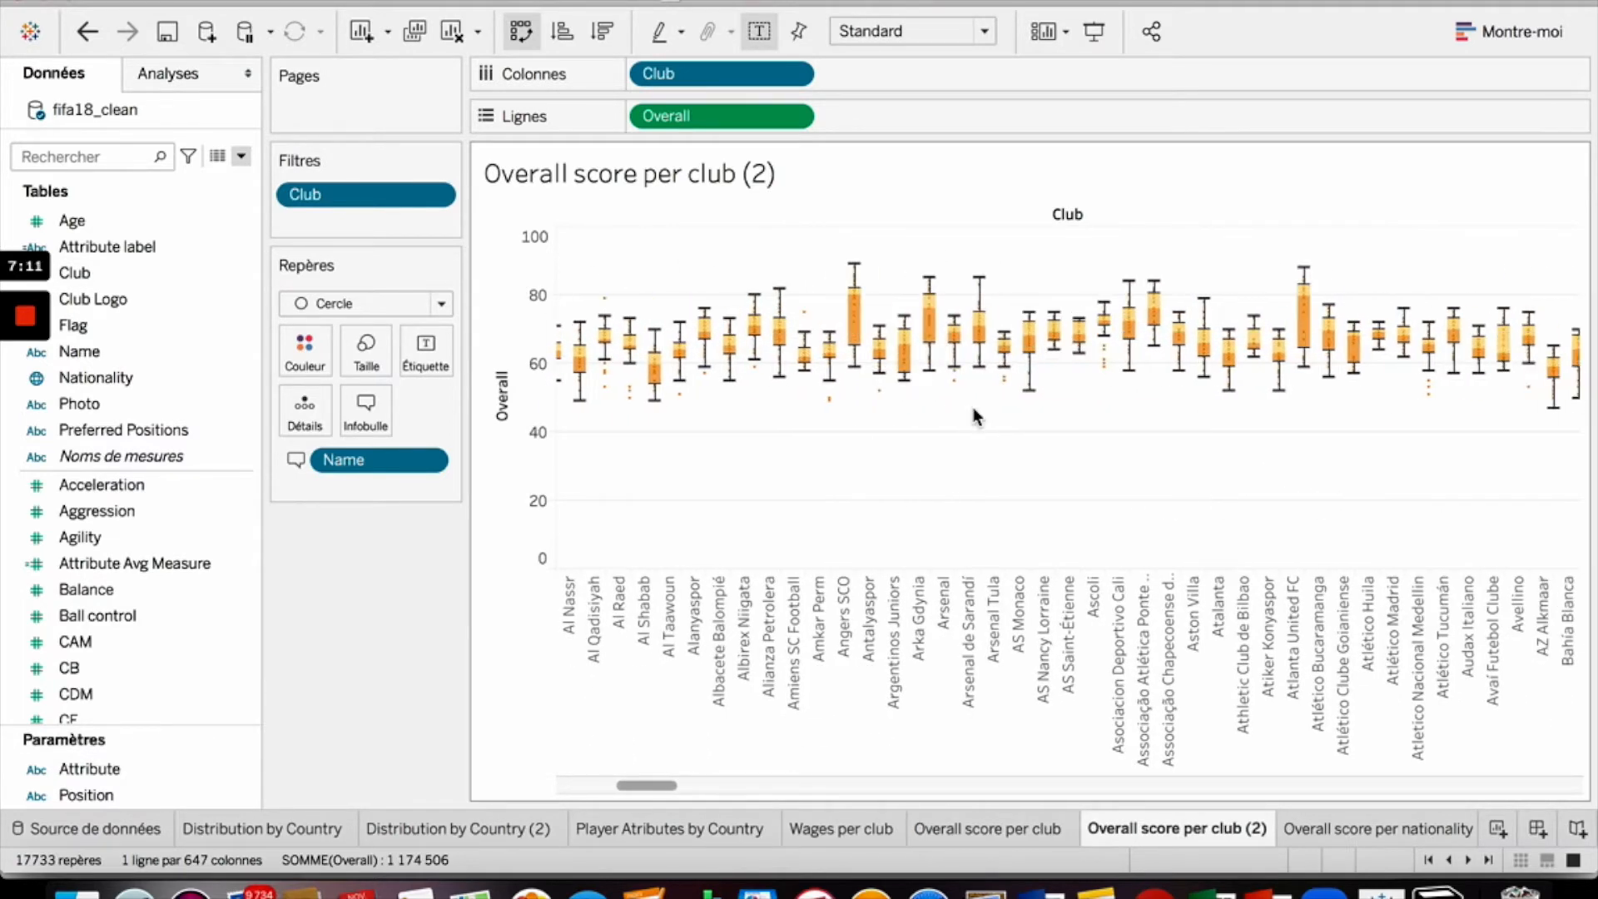
scroll(974, 399, right, 5)
scroll(975, 416, right, 10)
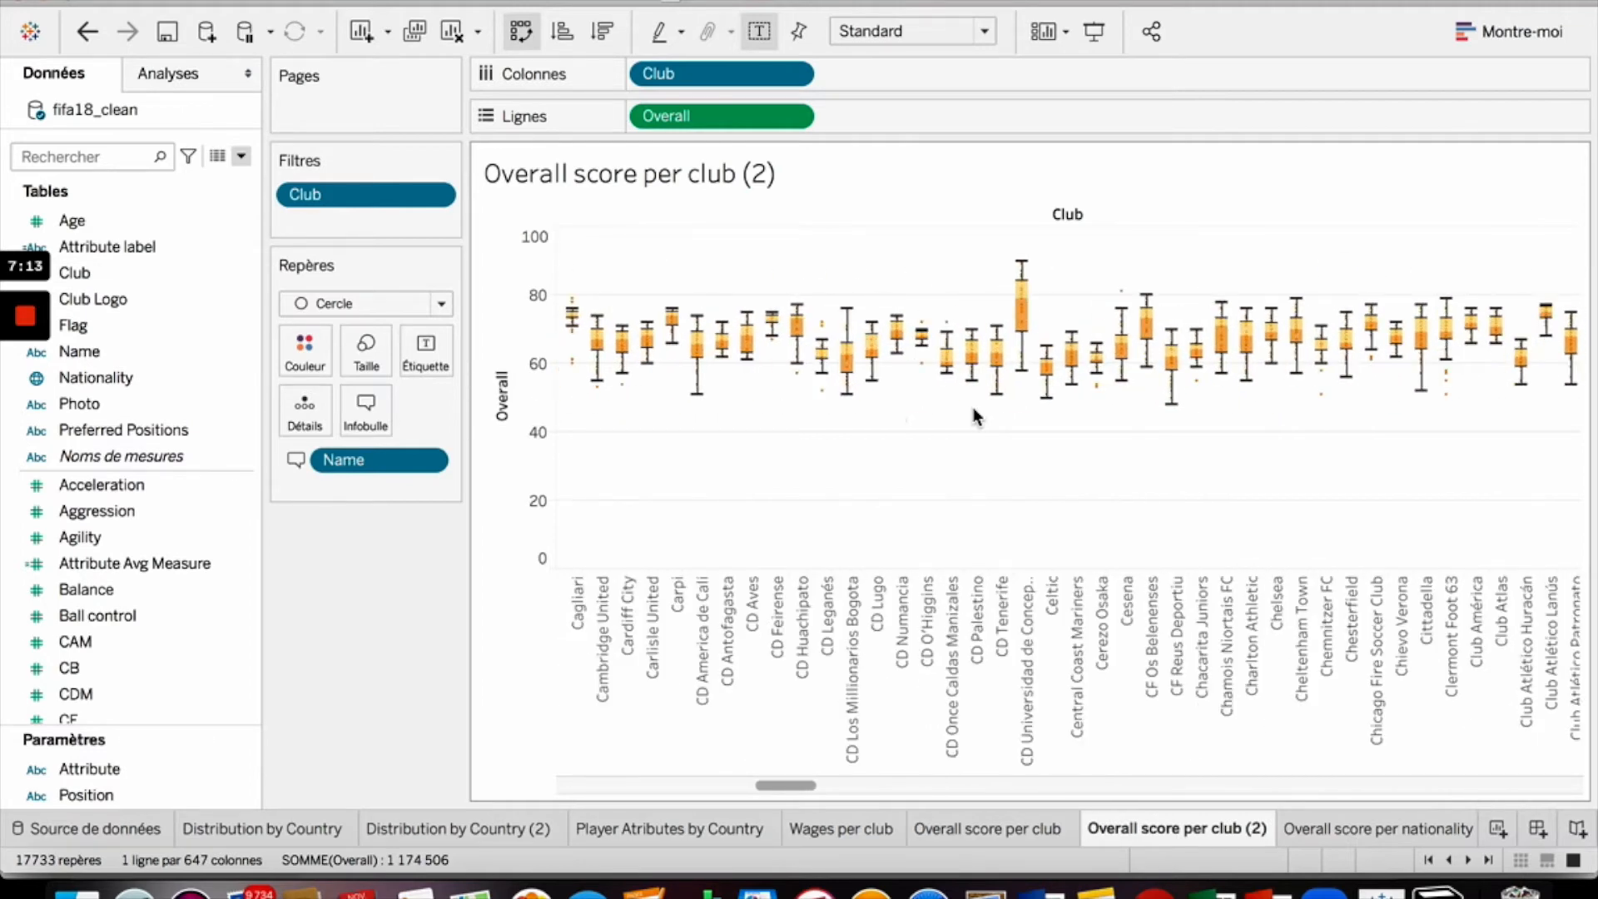
scroll(975, 418, right, 10)
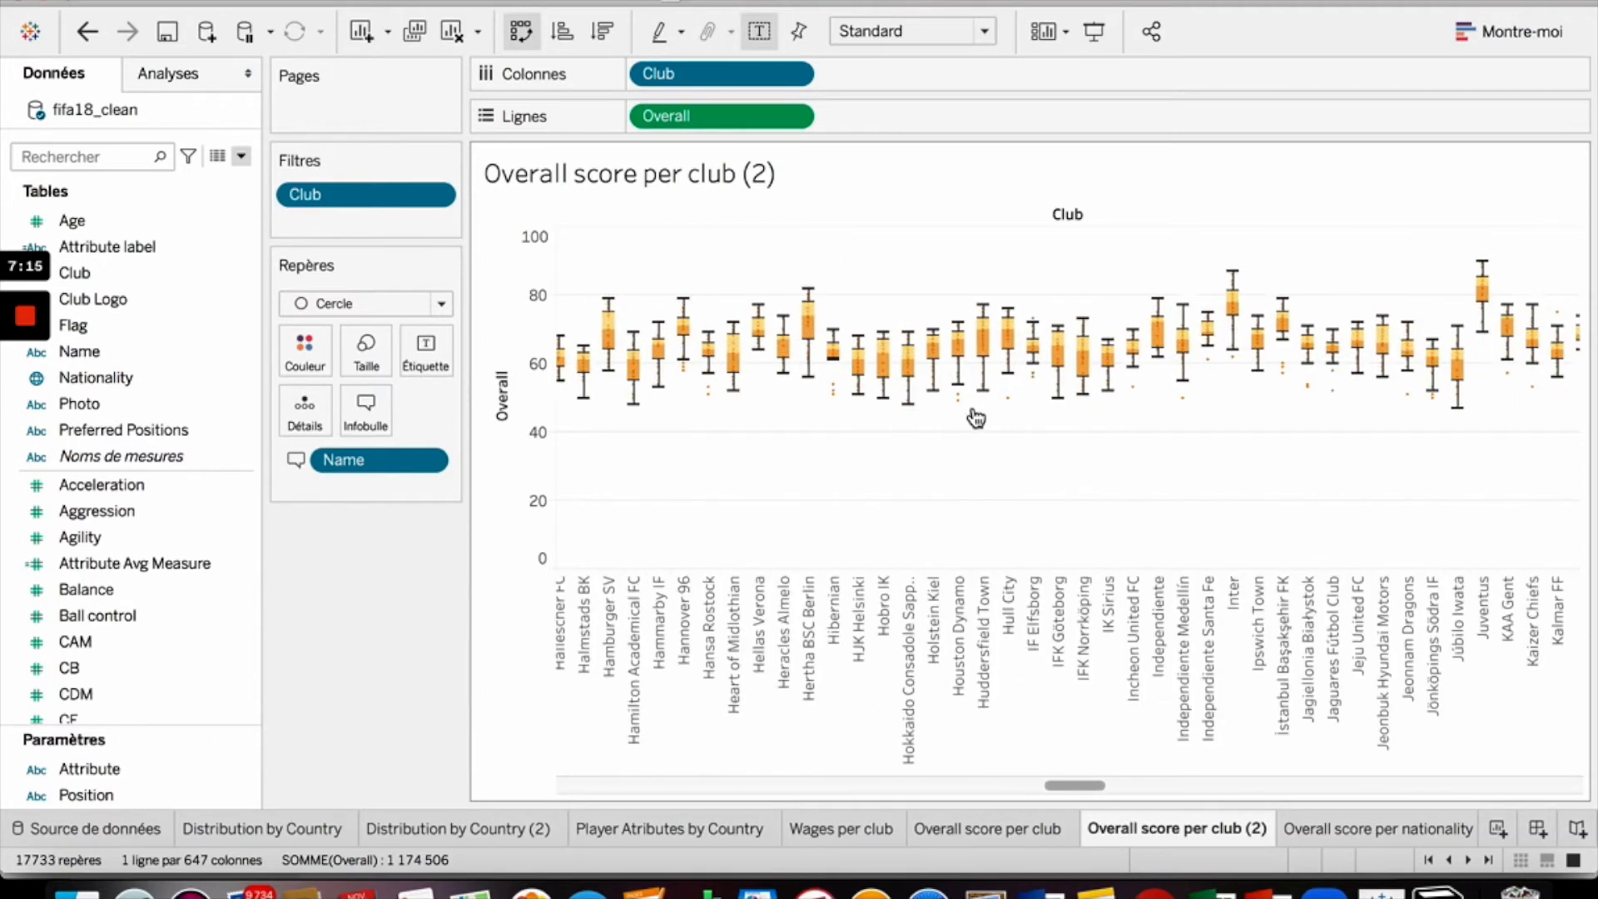
scroll(975, 418, left, 20)
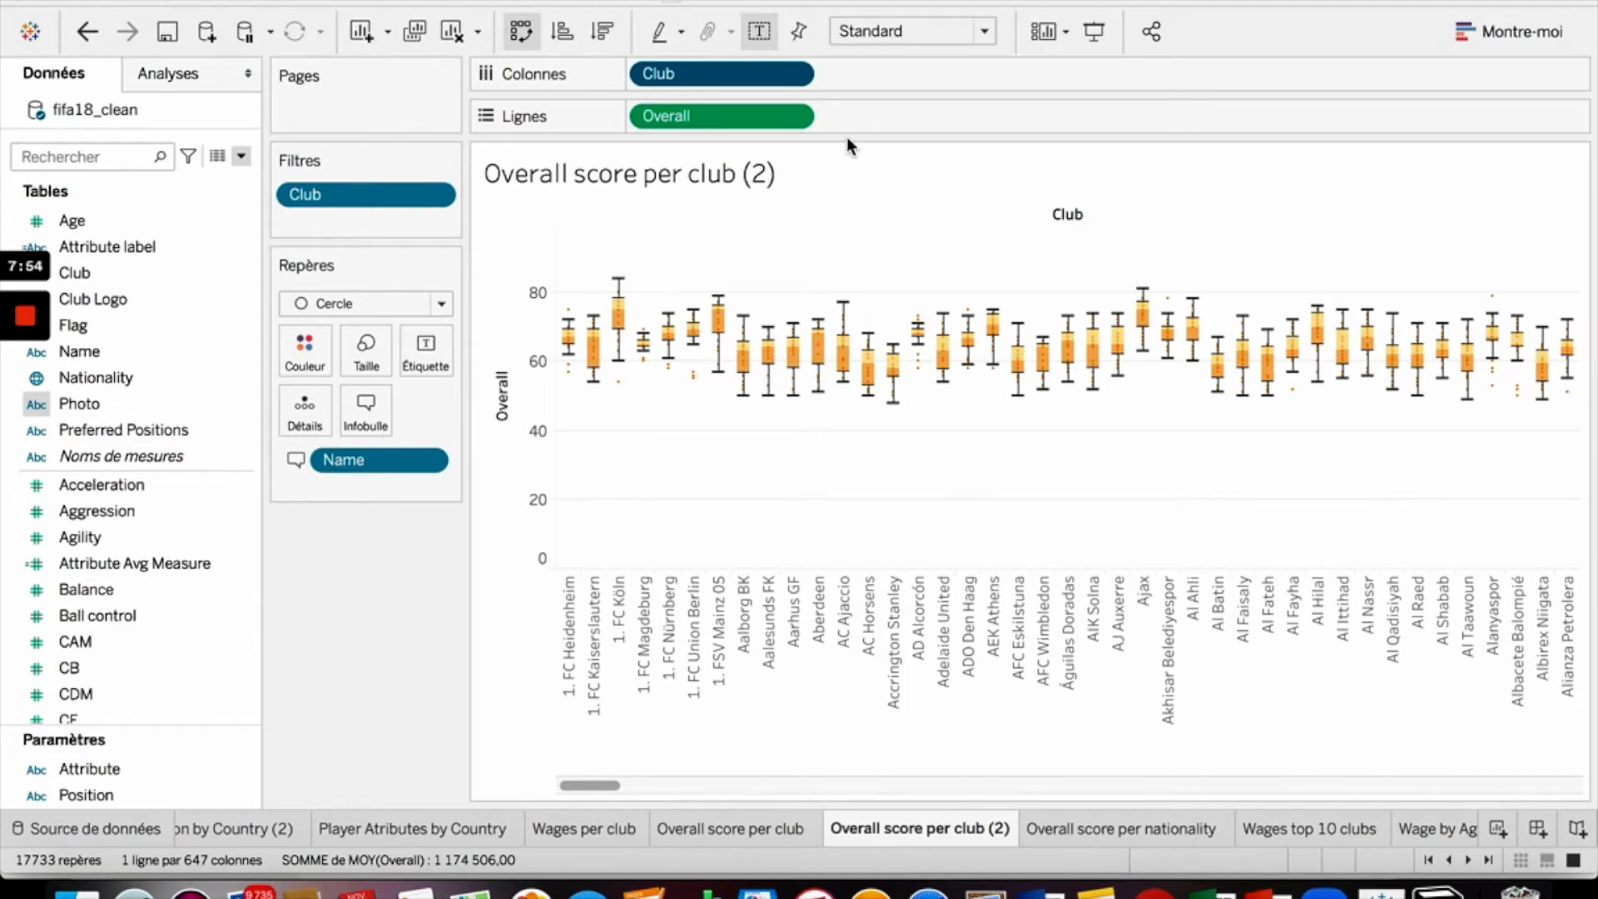
- Edit the Club filter to keep only the top 10 clubs by a field
click(791, 79)
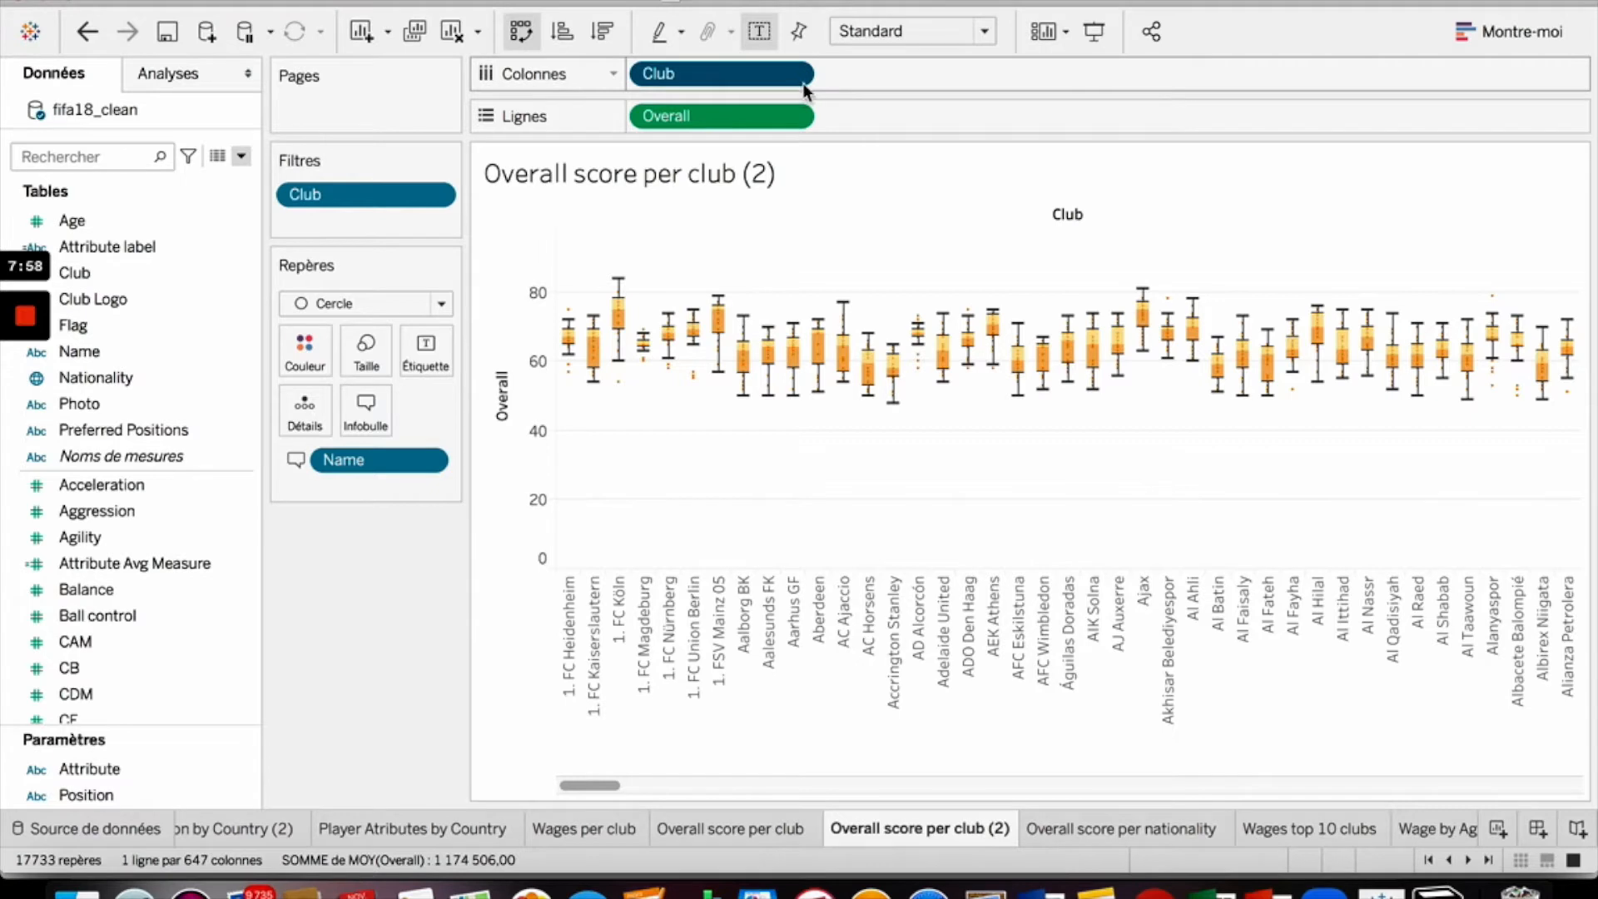
click(794, 79)
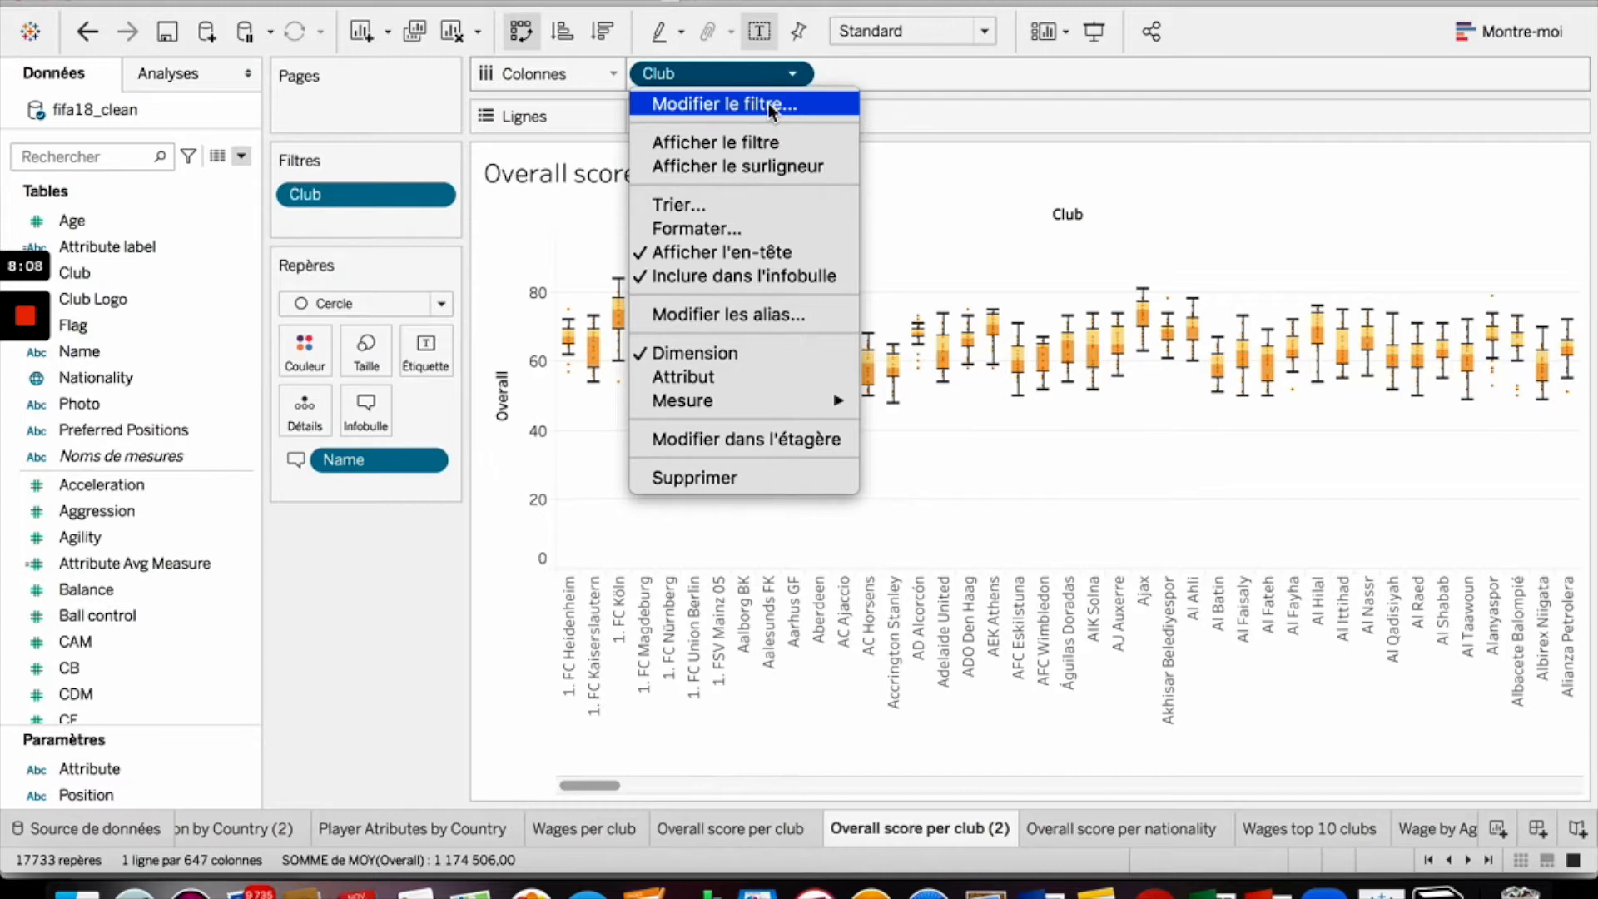
click(768, 102)
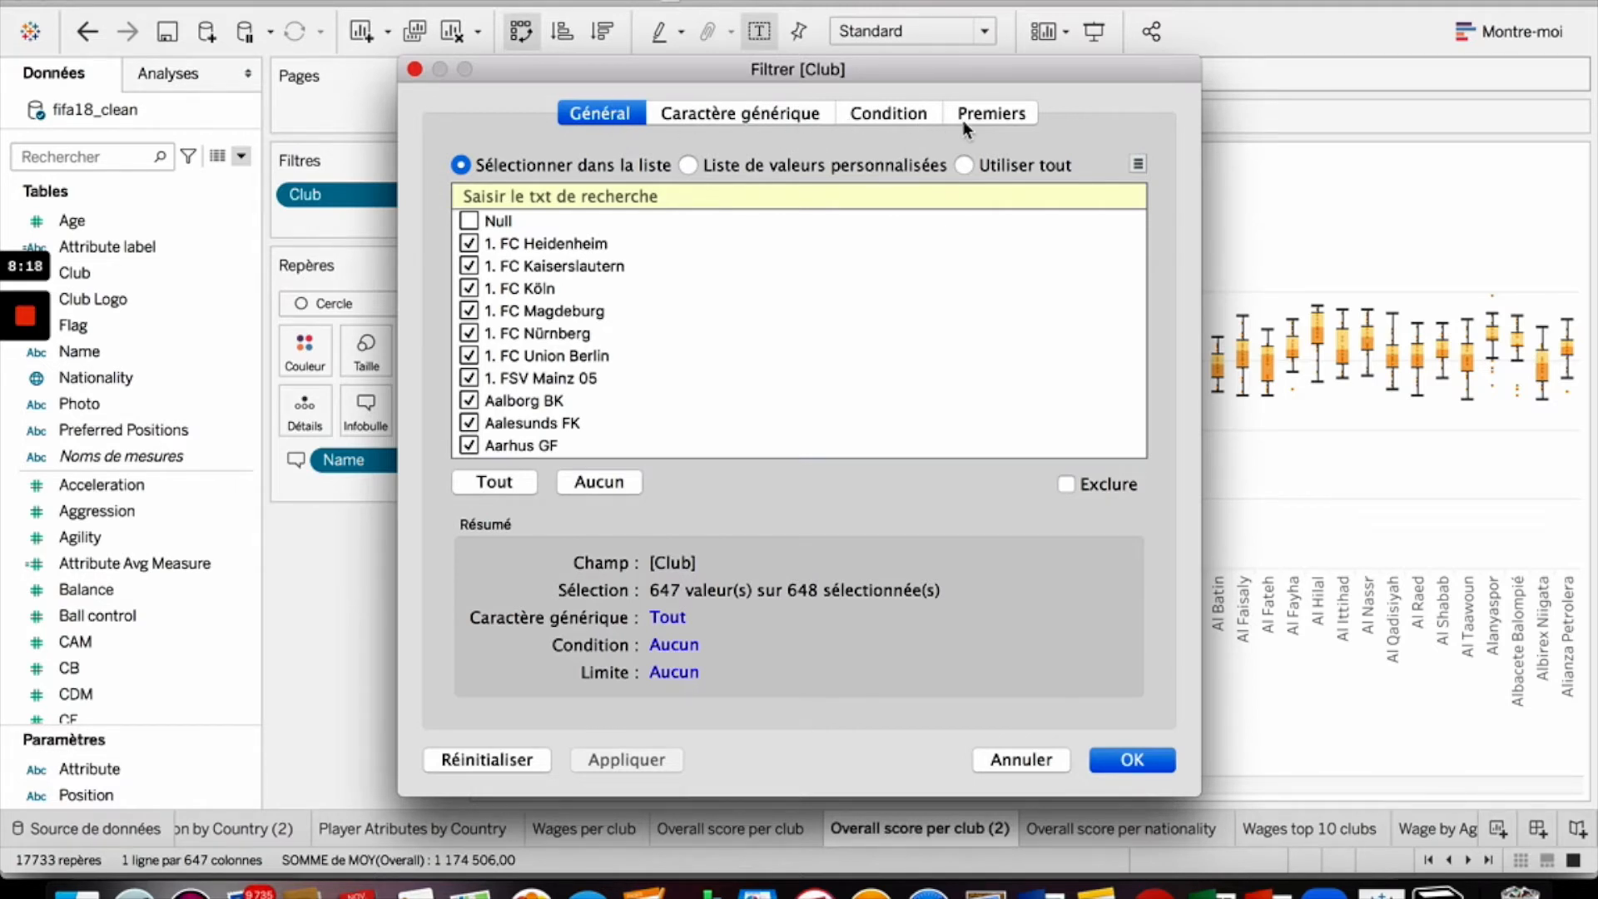
click(1009, 115)
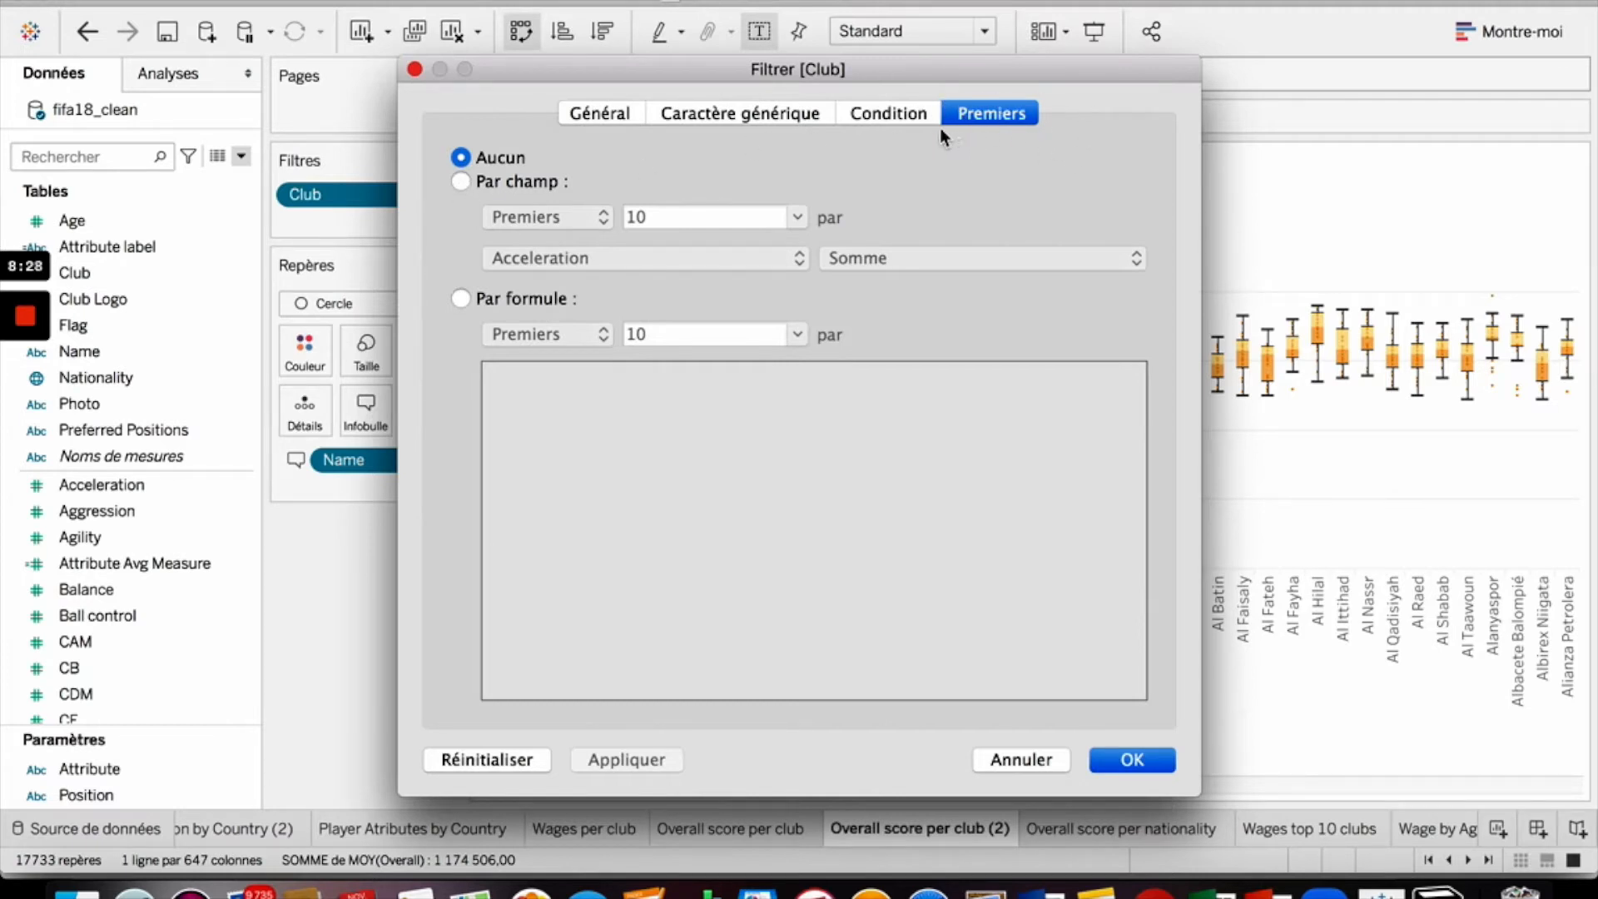
click(459, 183)
click(541, 218)
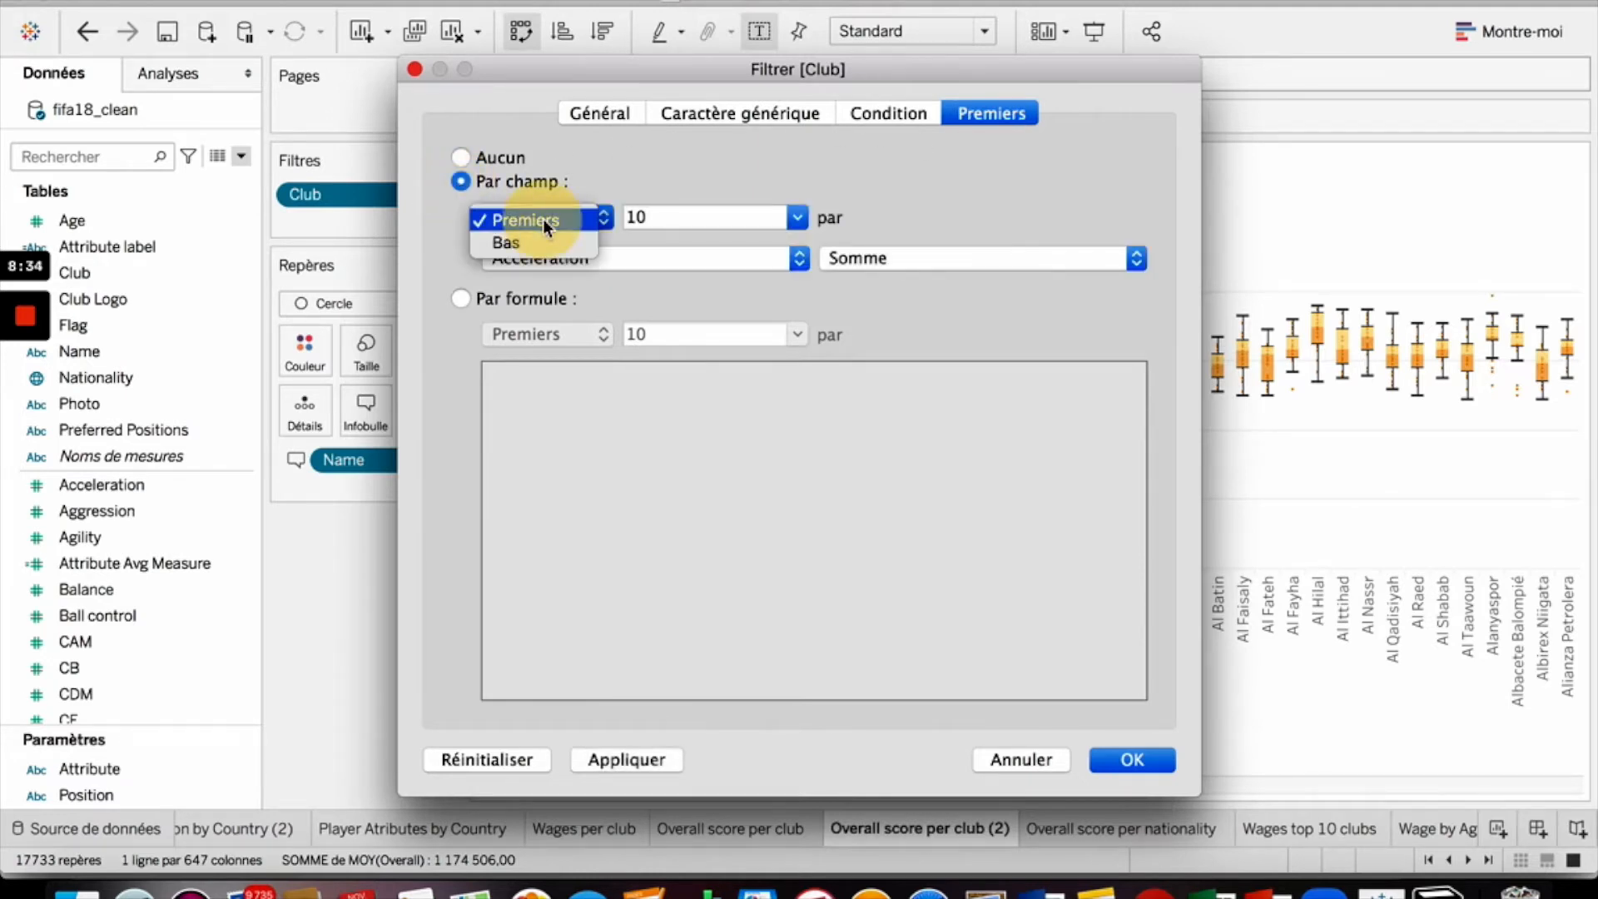
click(543, 220)
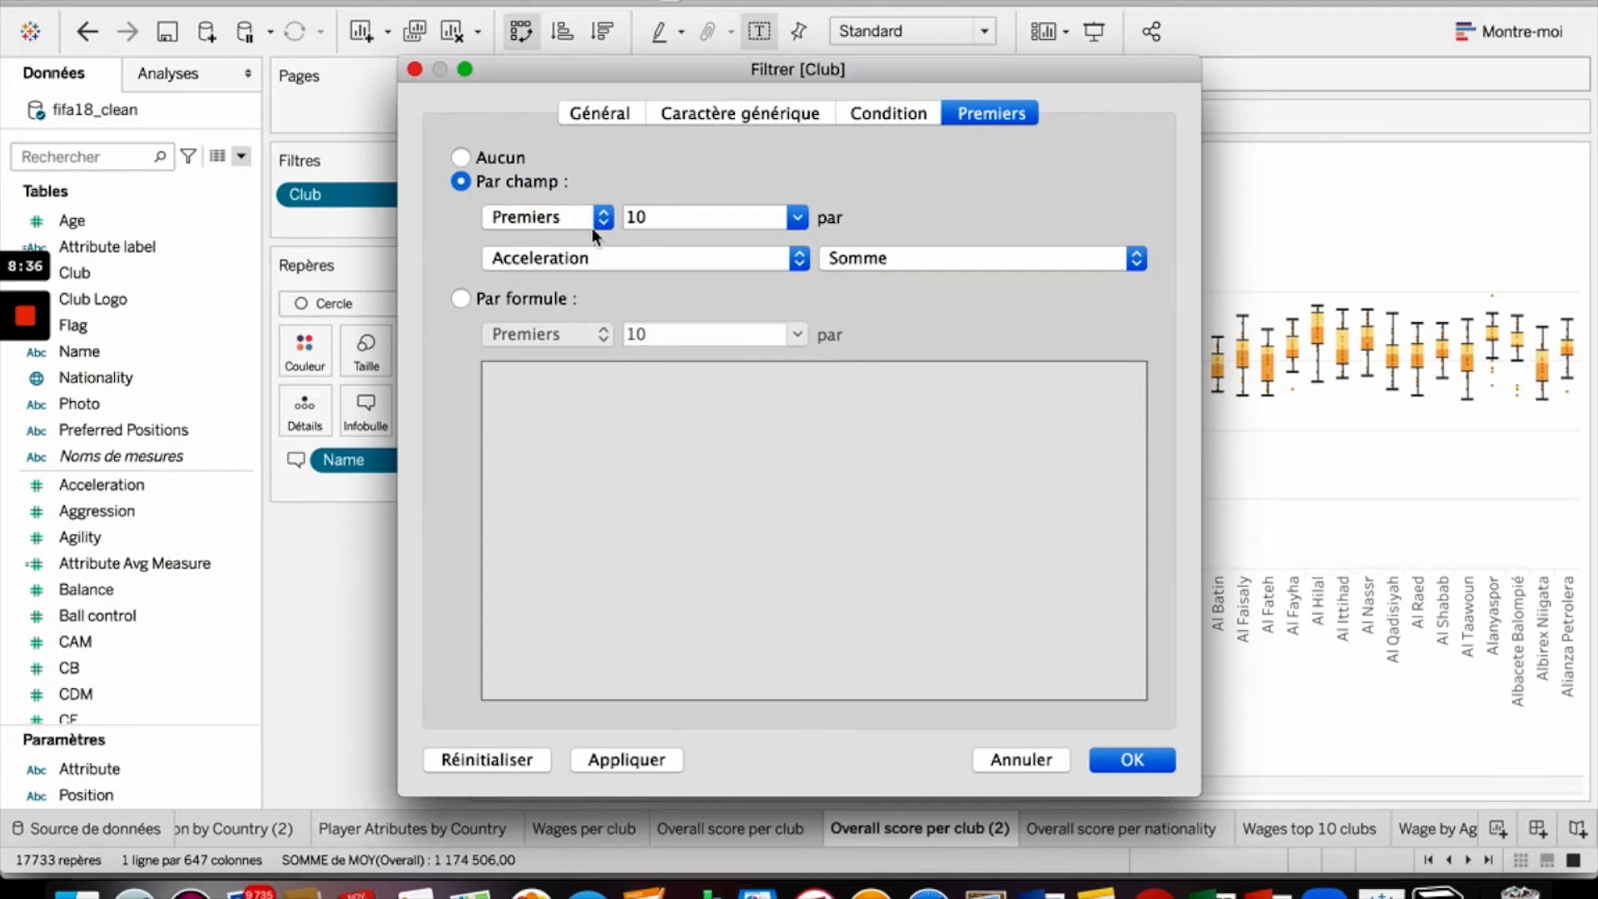
click(732, 216)
click(796, 218)
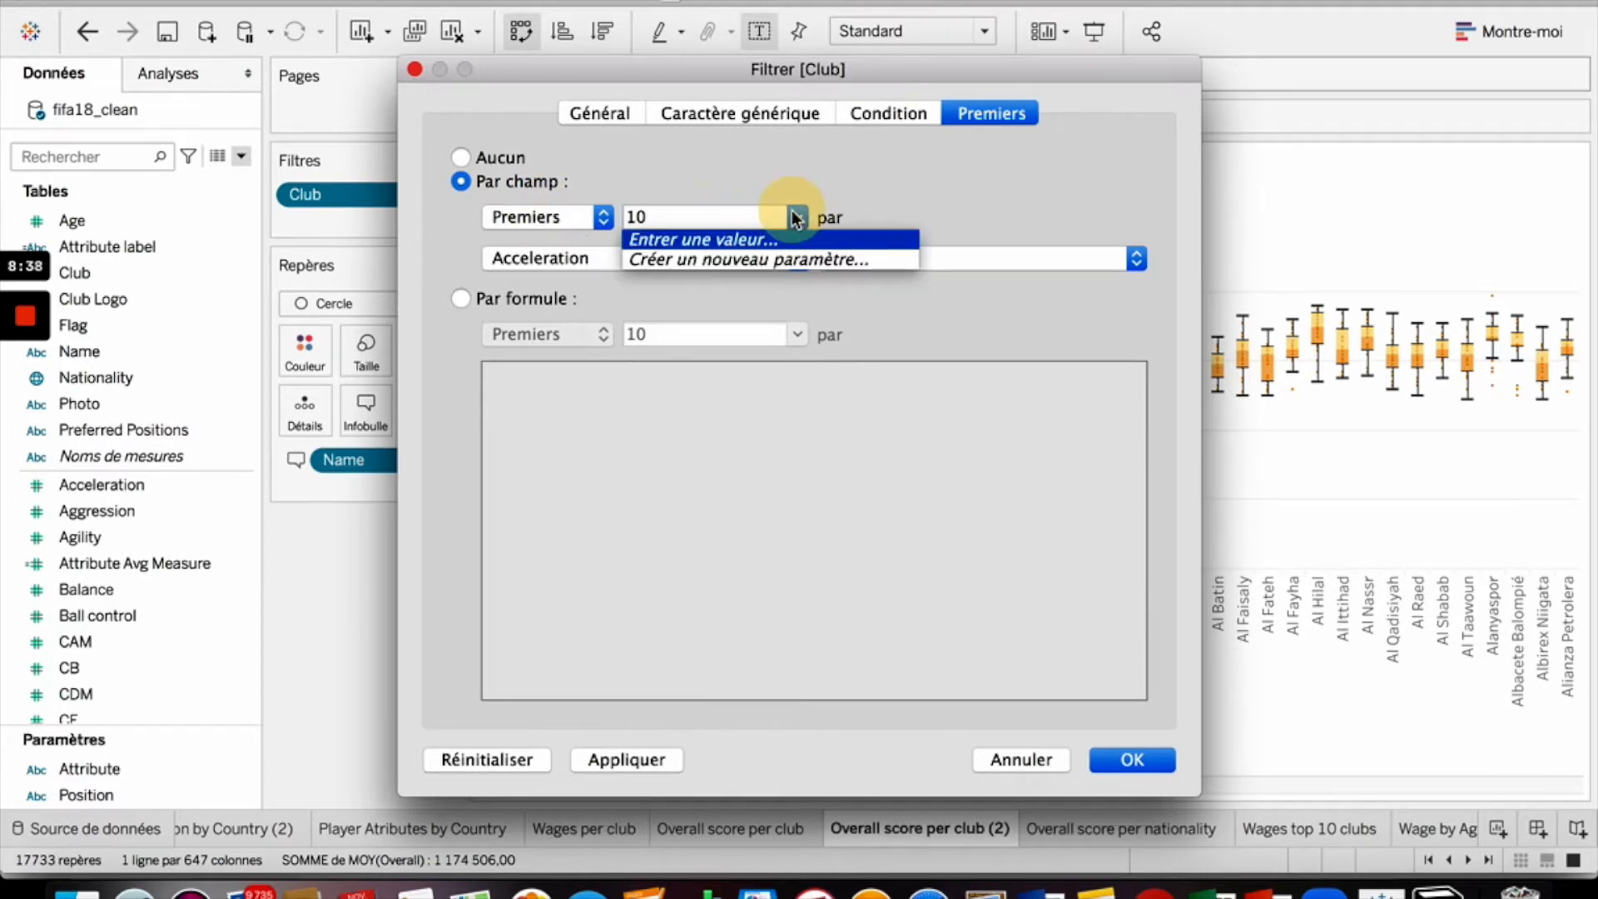
click(797, 218)
click(674, 251)
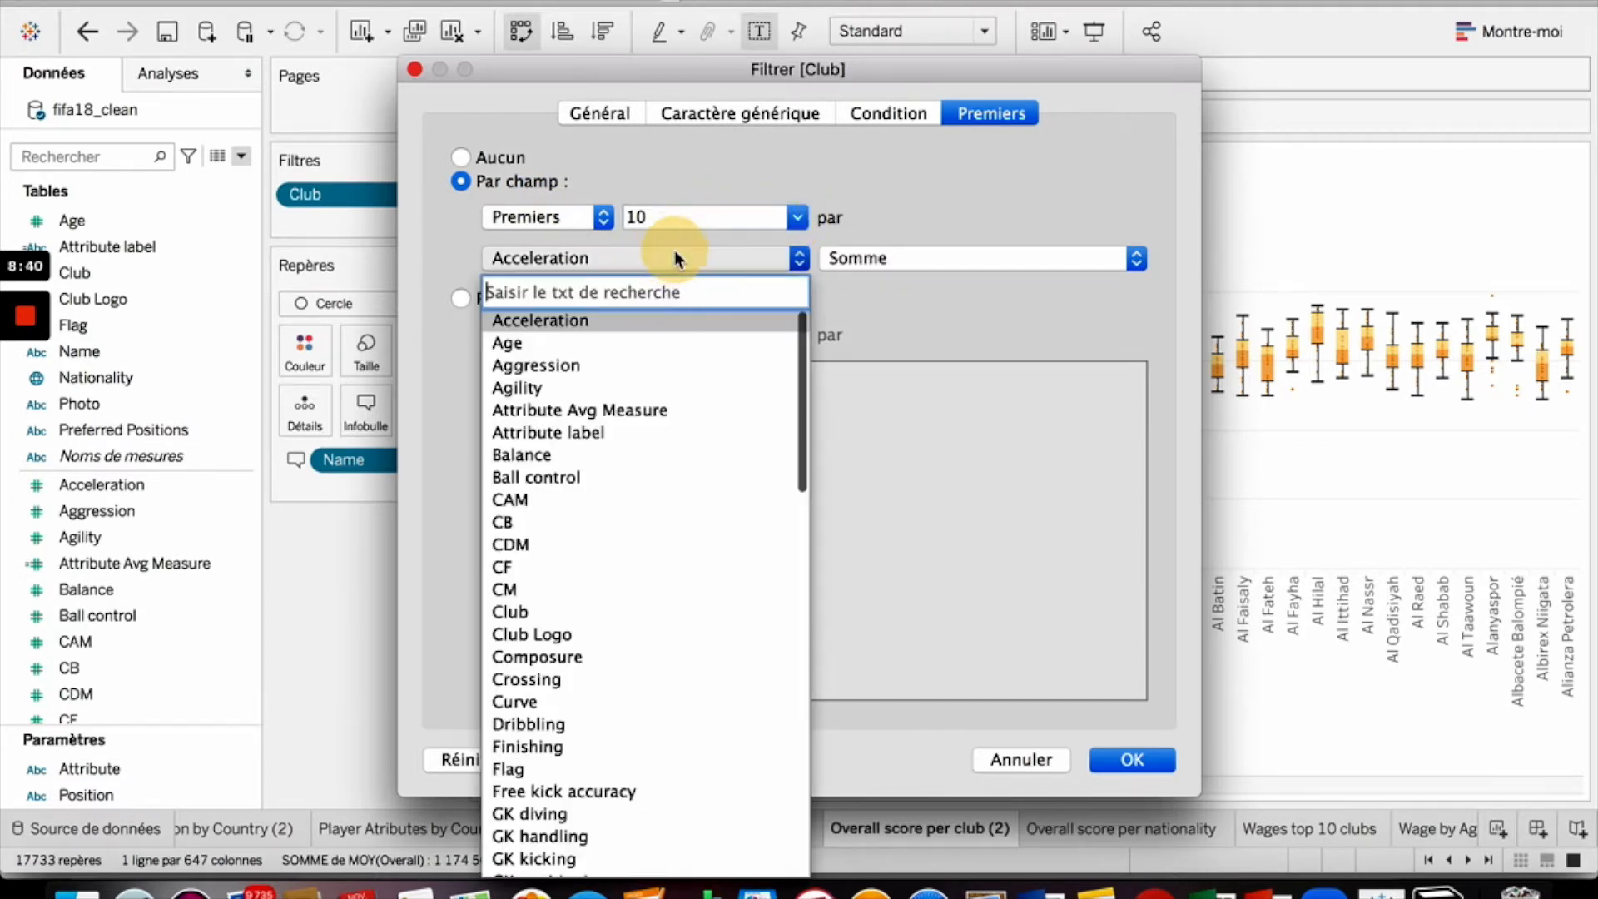
- Rank the top 10 clubs by the average of Overall and apply the filter
click(676, 255)
click(741, 260)
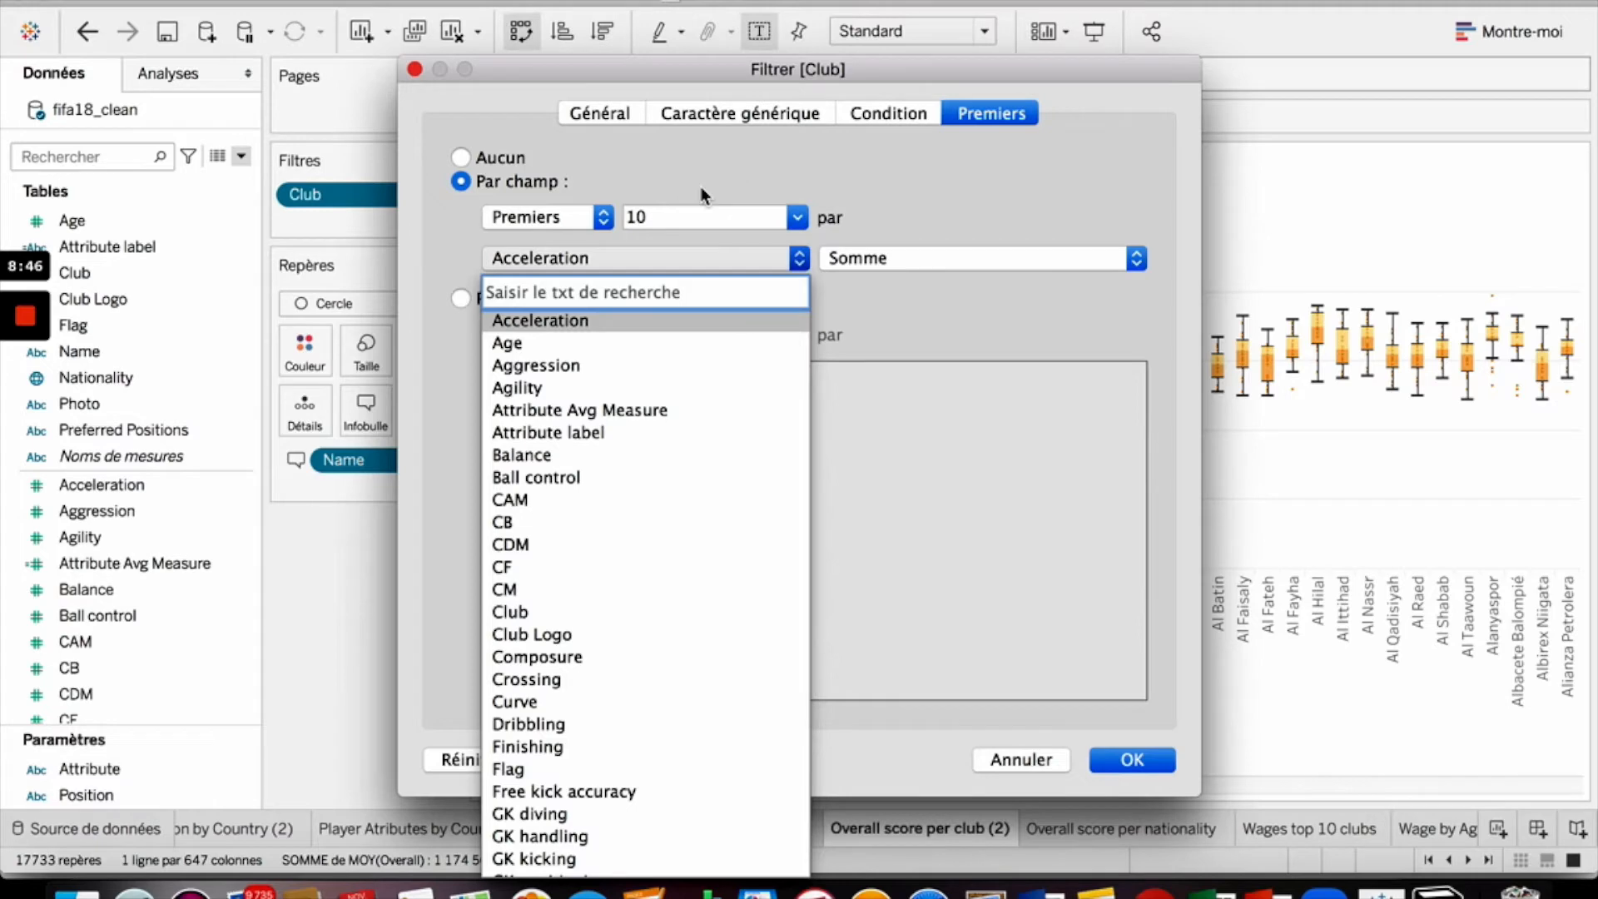
click(662, 253)
click(662, 252)
scroll(655, 432, down, 15)
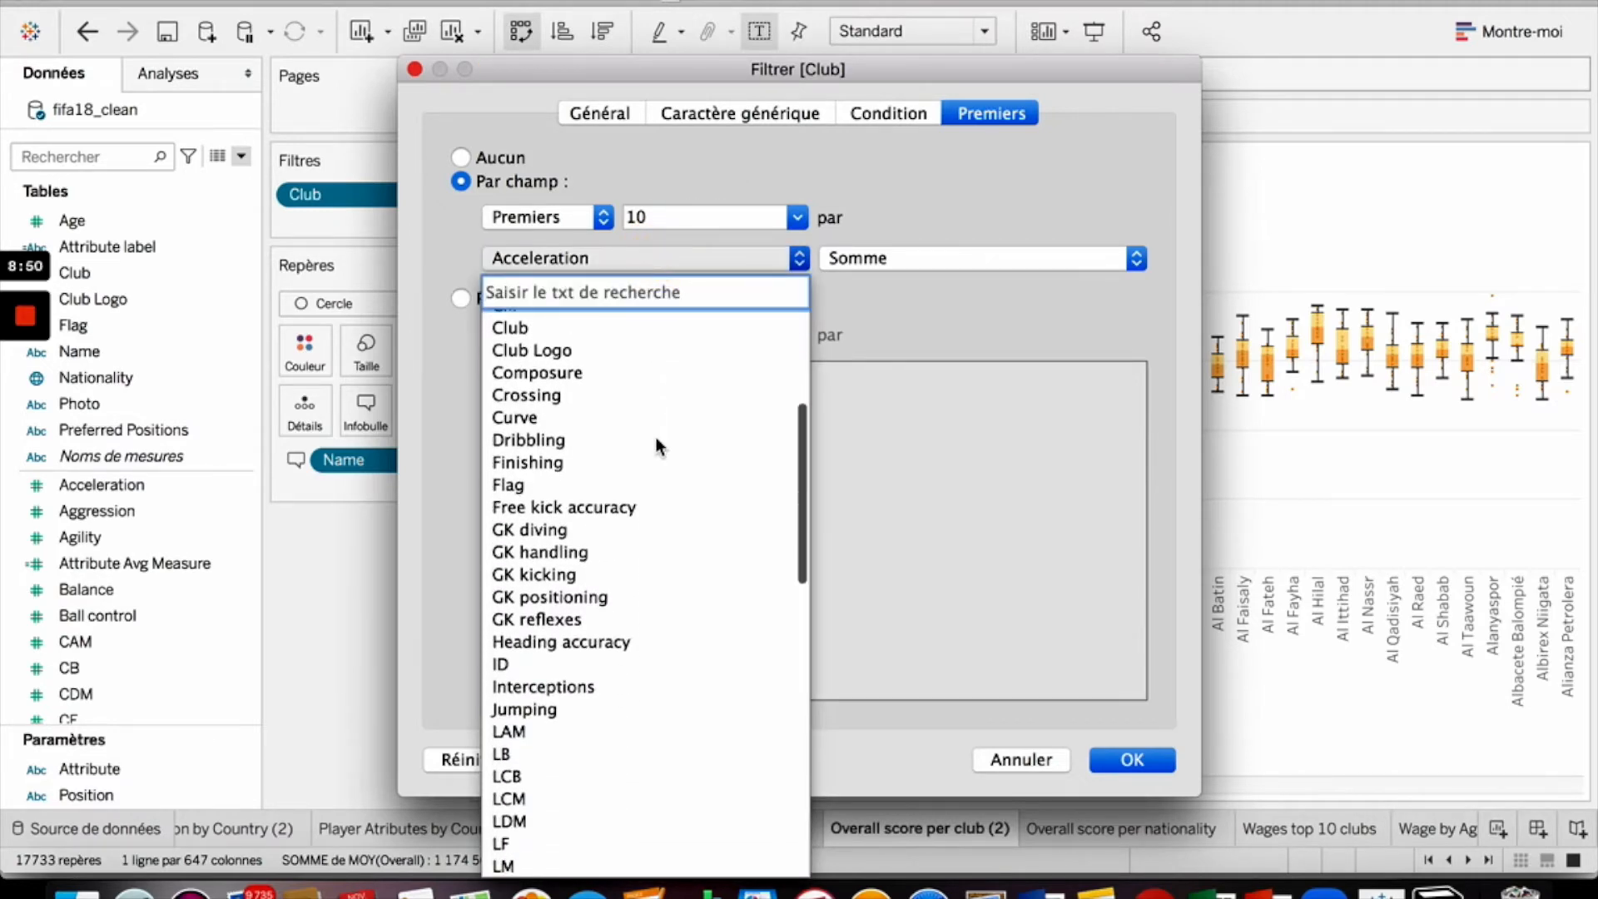
scroll(641, 641, up, 1)
scroll(641, 640, down, 1)
scroll(640, 650, up, 1)
scroll(640, 650, down, 1)
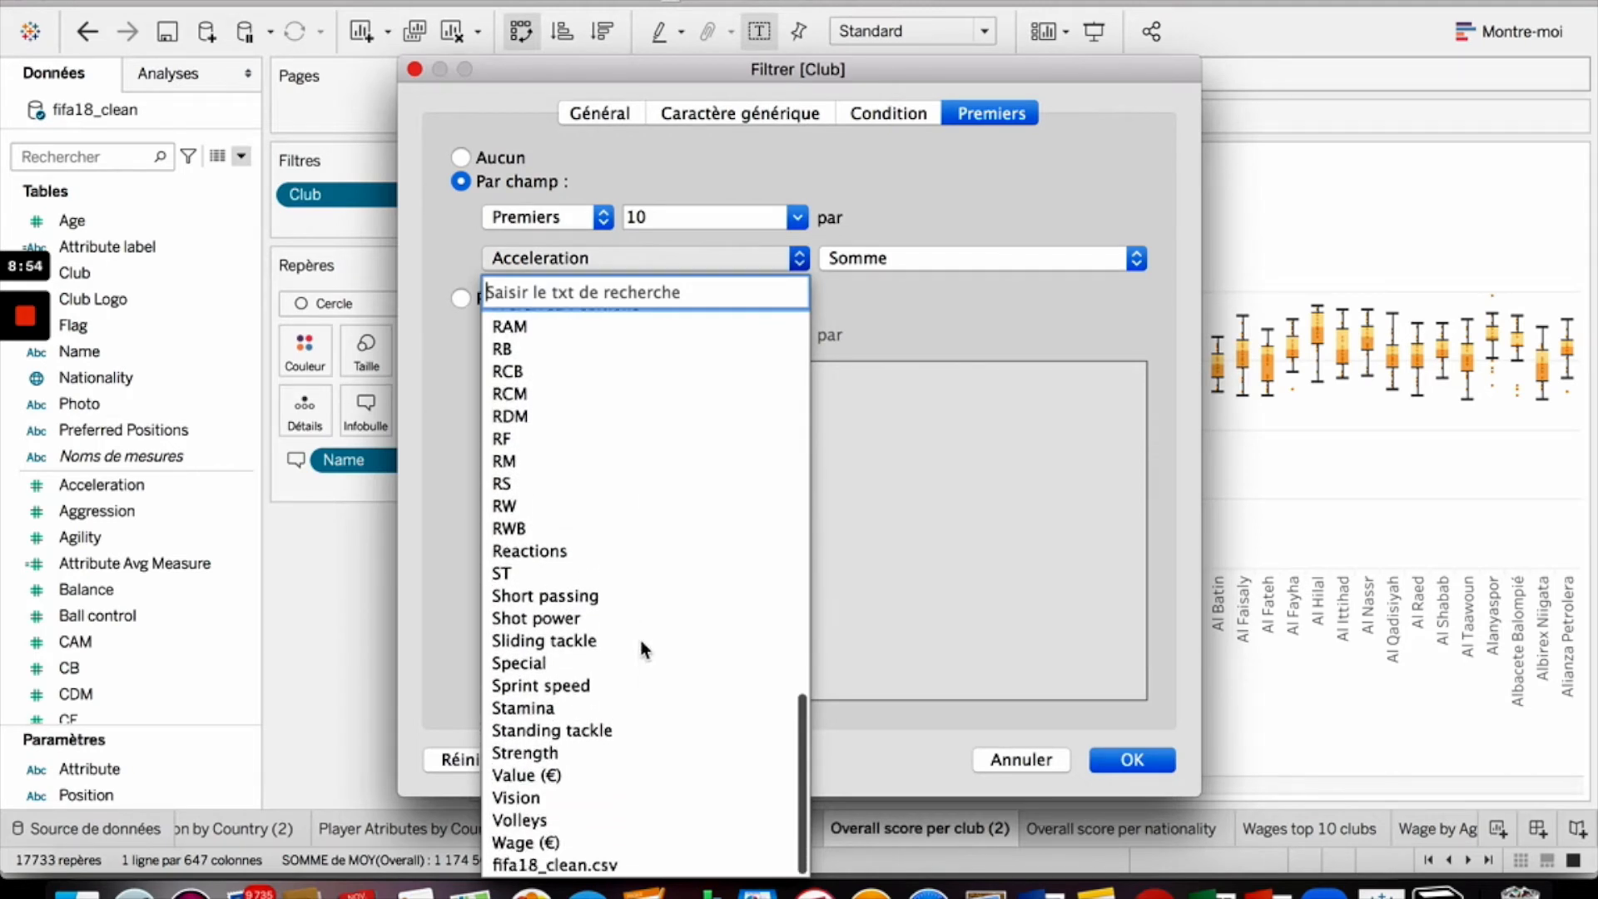
scroll(641, 649, up, 5)
scroll(645, 649, up, 1)
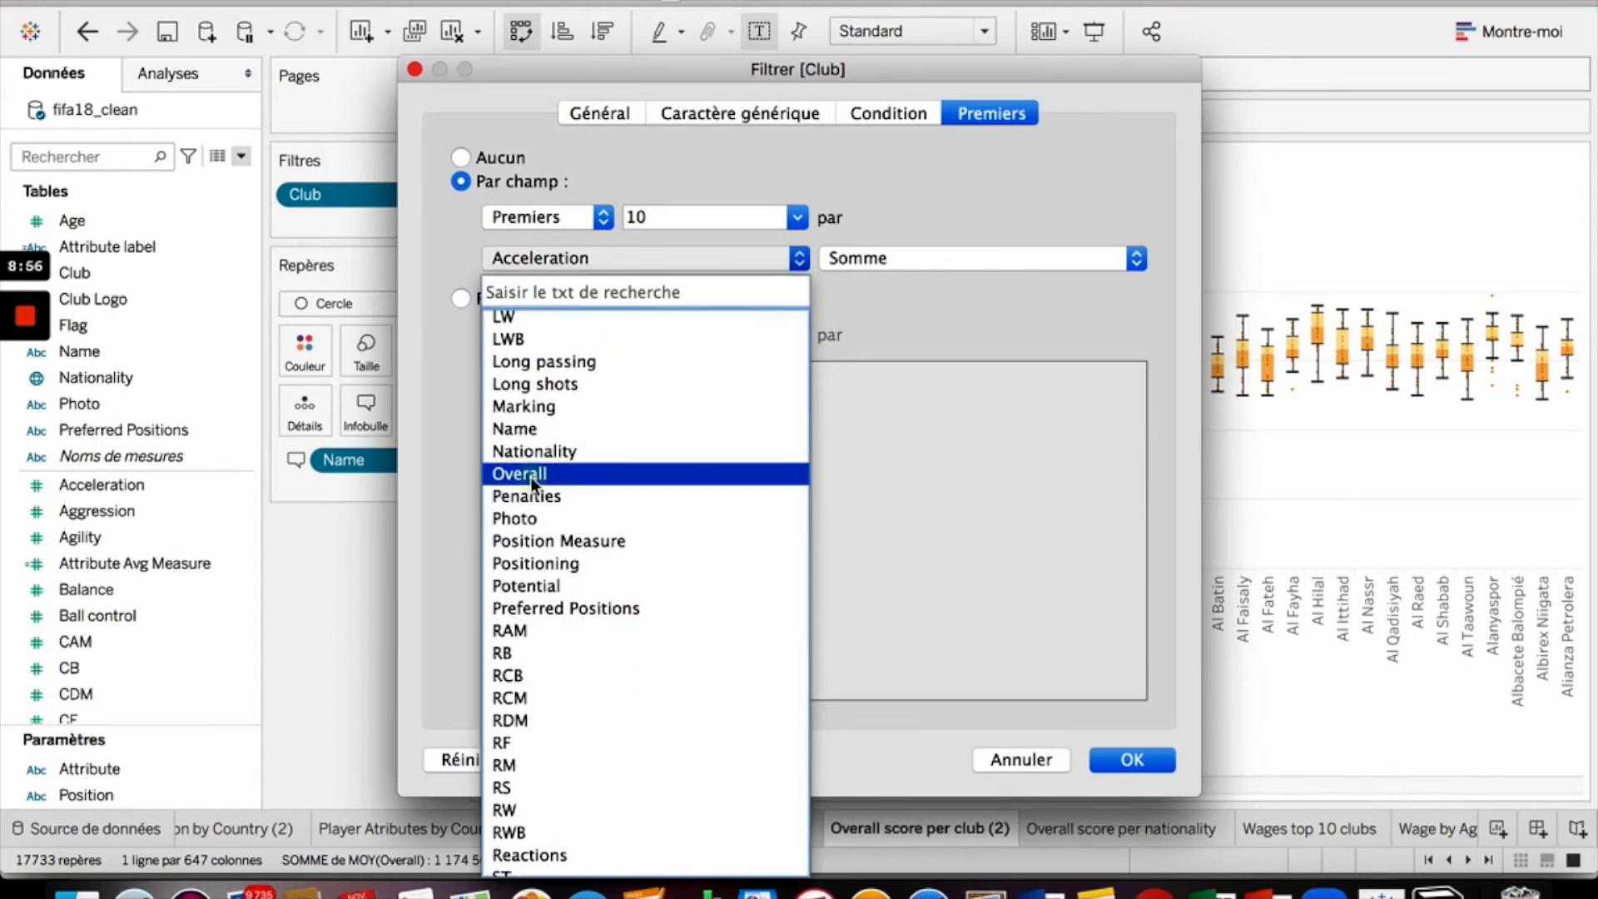
click(654, 466)
click(901, 258)
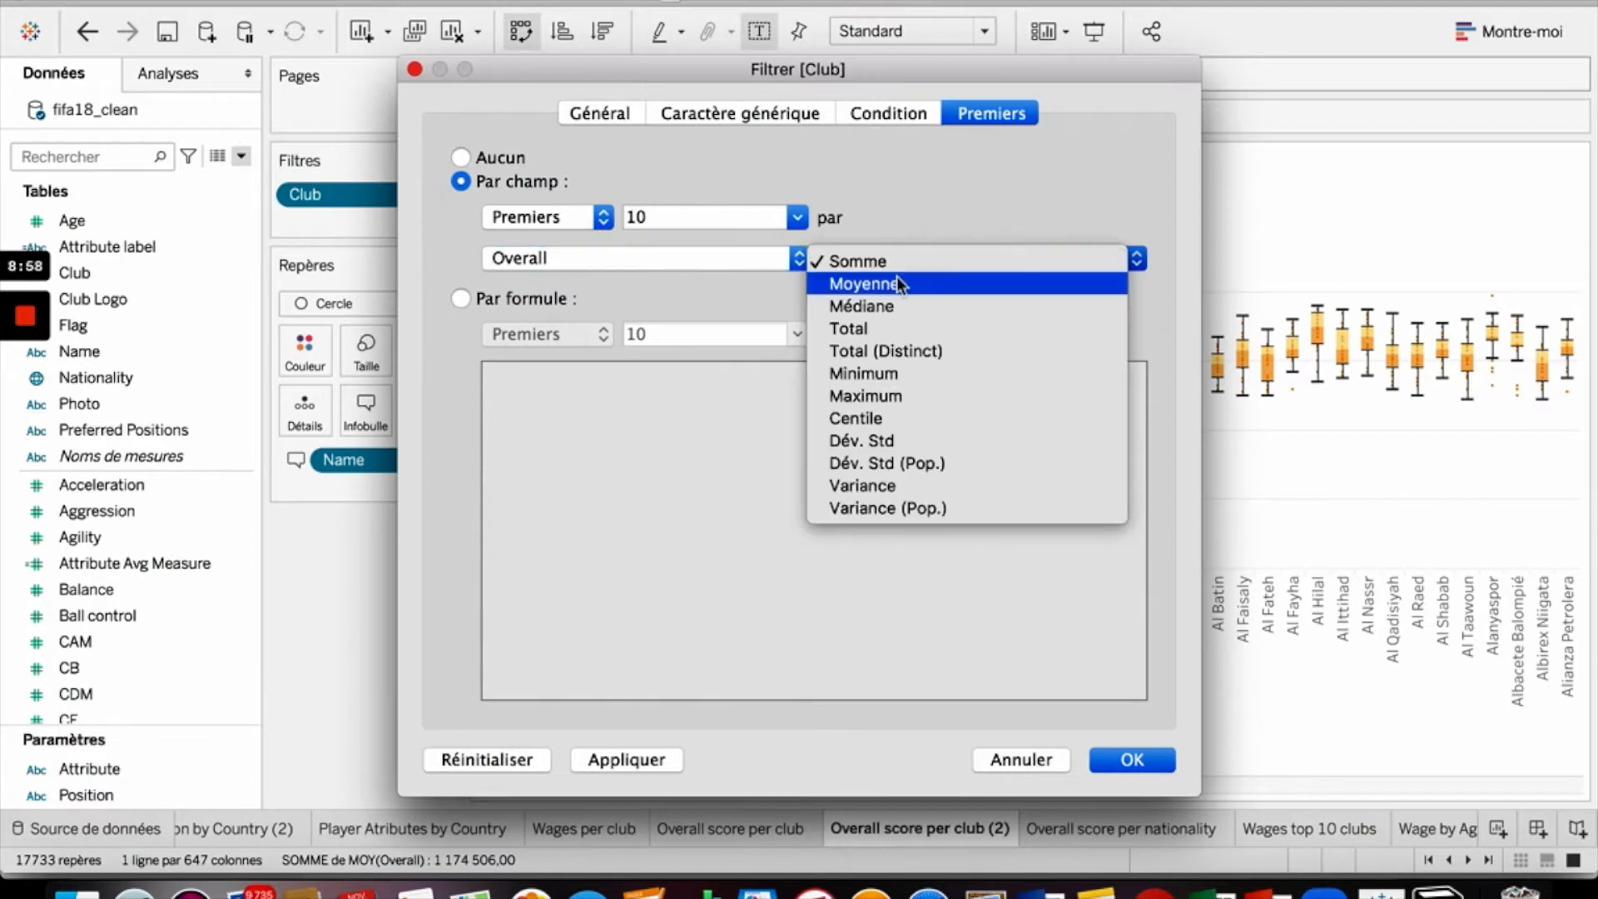
click(896, 284)
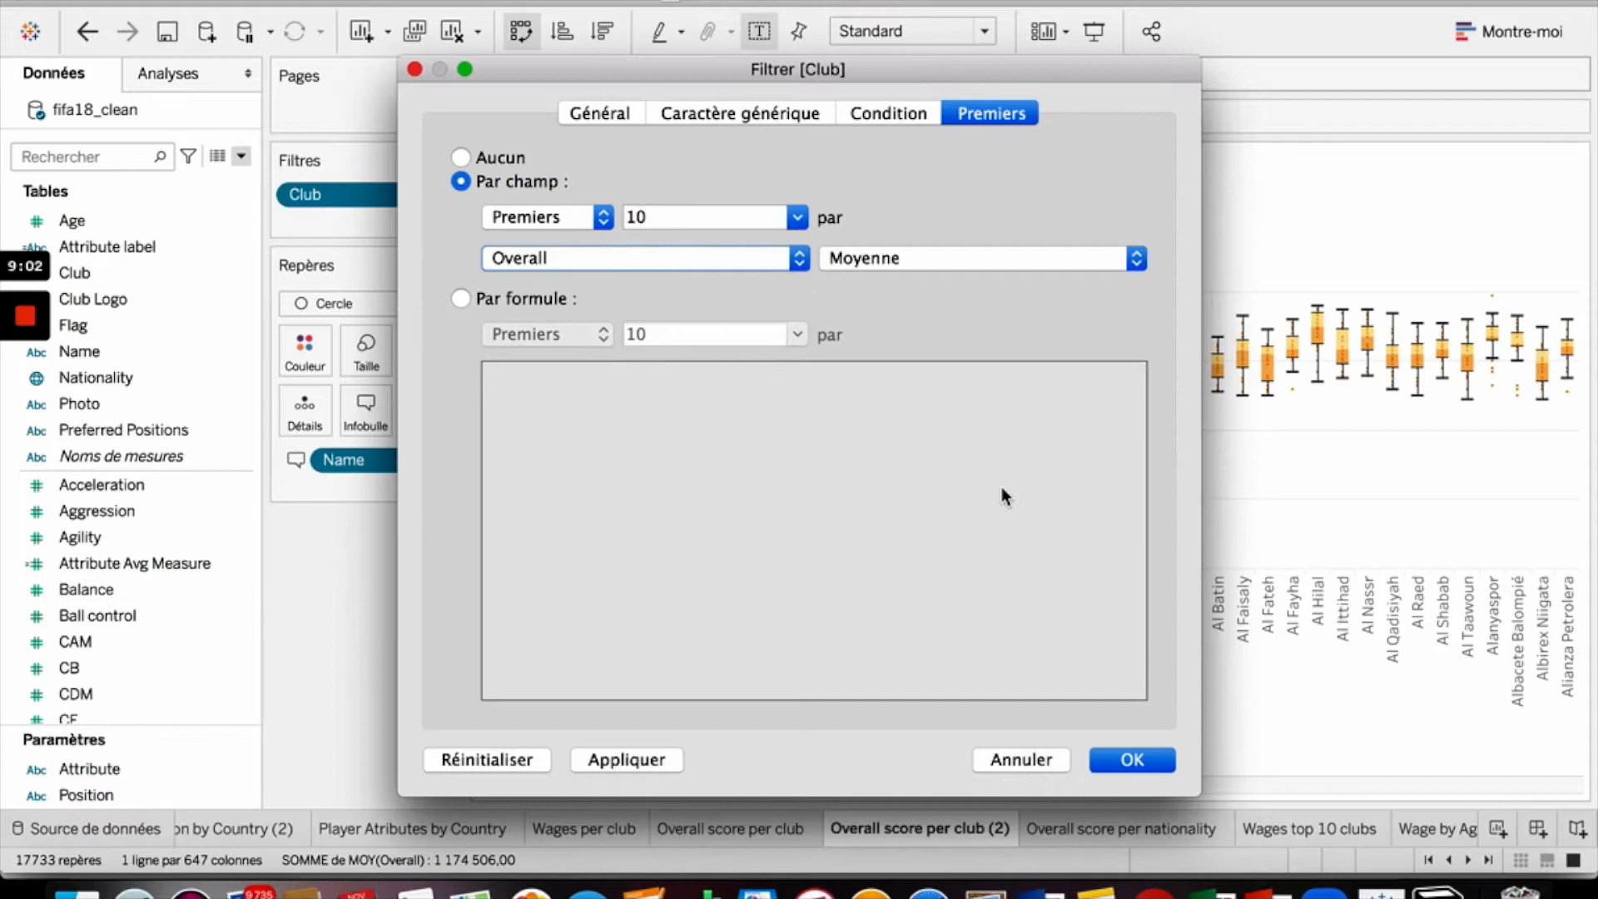
click(1132, 760)
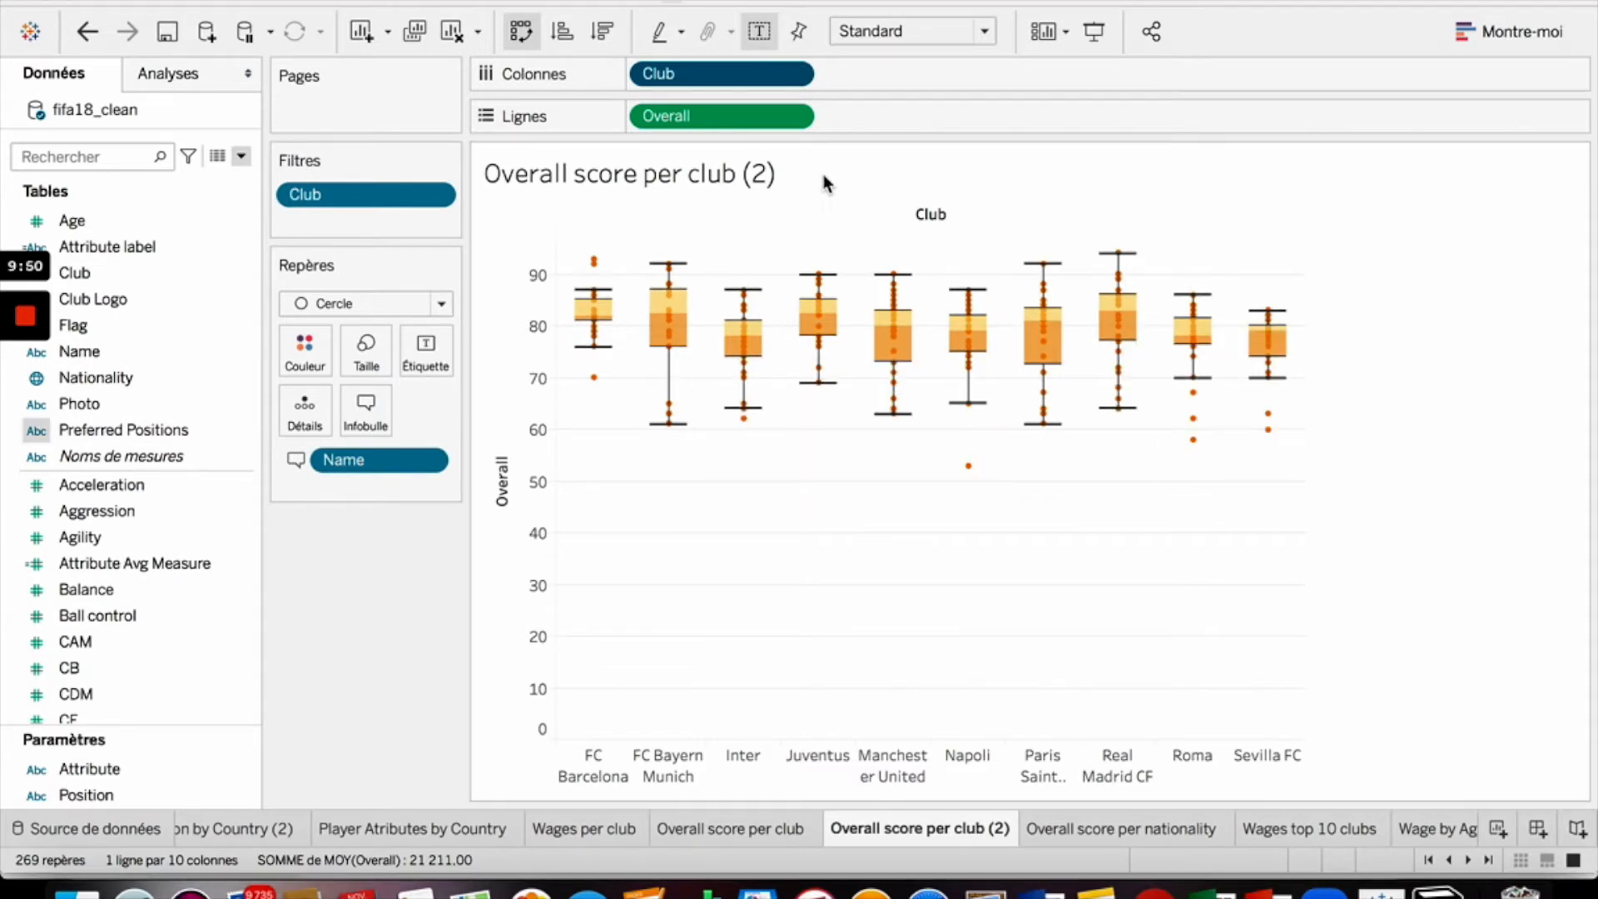
- Sort the clubs with a nested sort on the Overall field
click(792, 75)
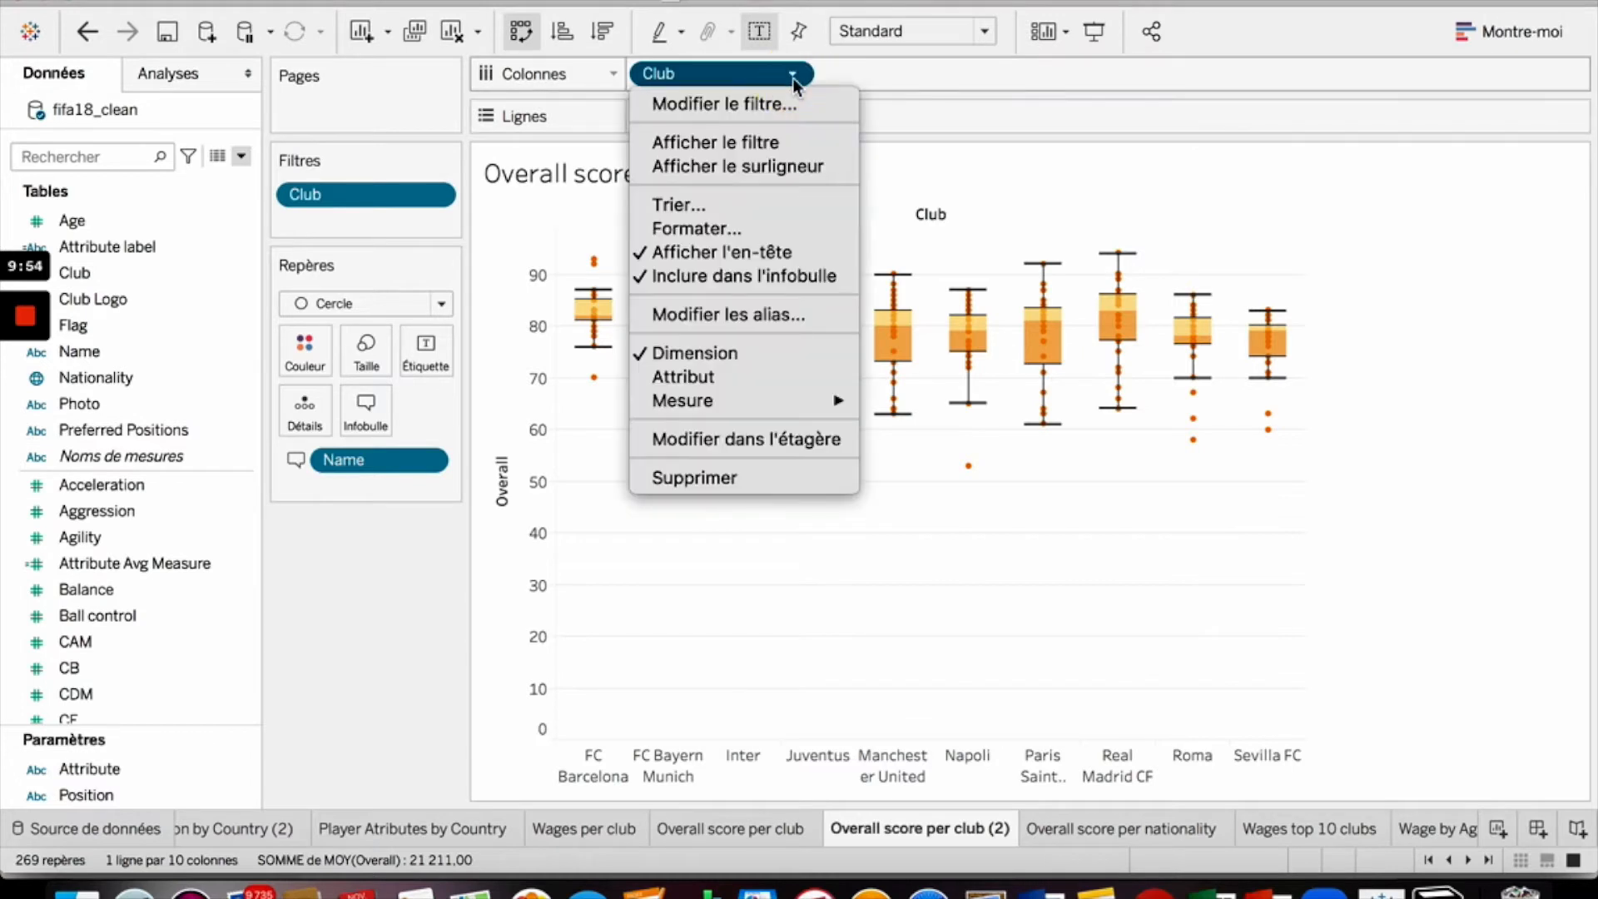
click(762, 203)
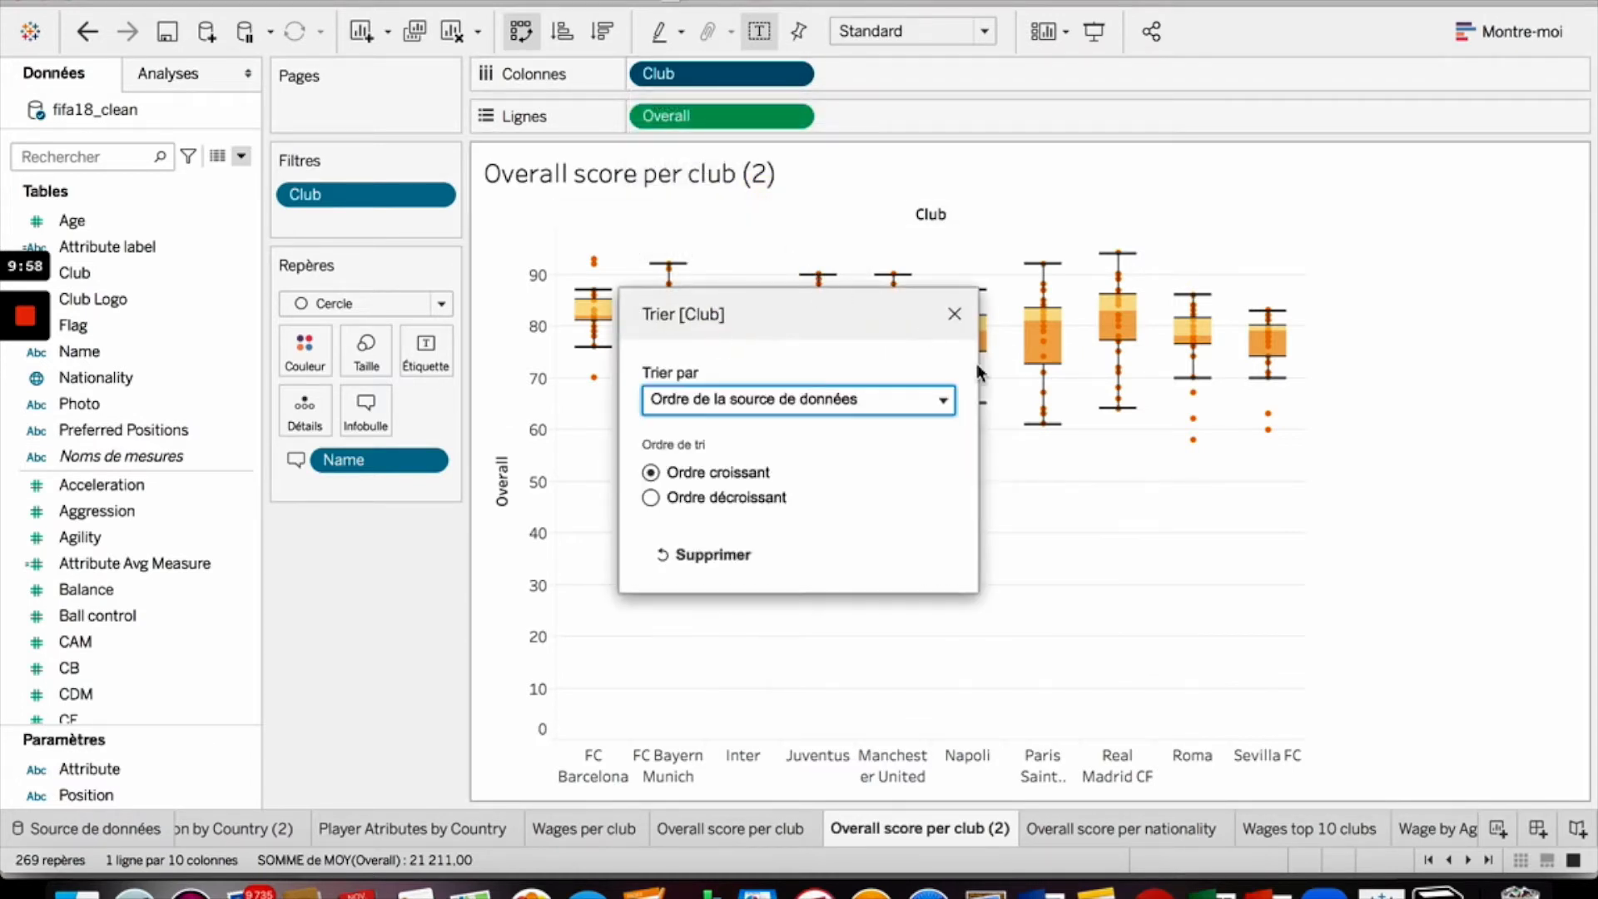
click(881, 401)
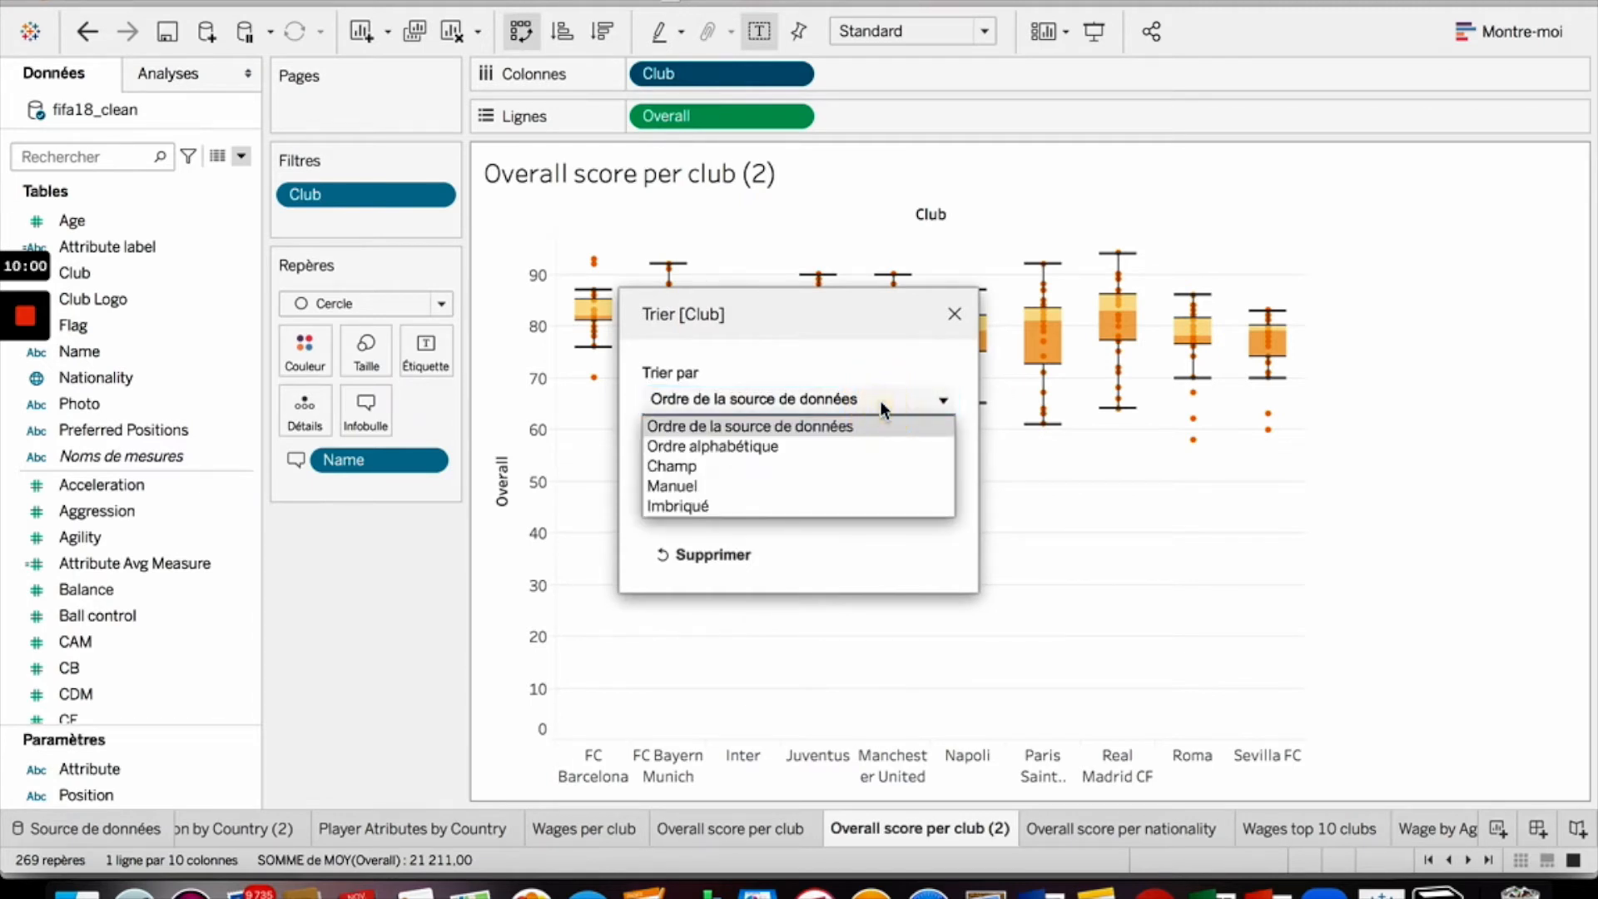
click(792, 505)
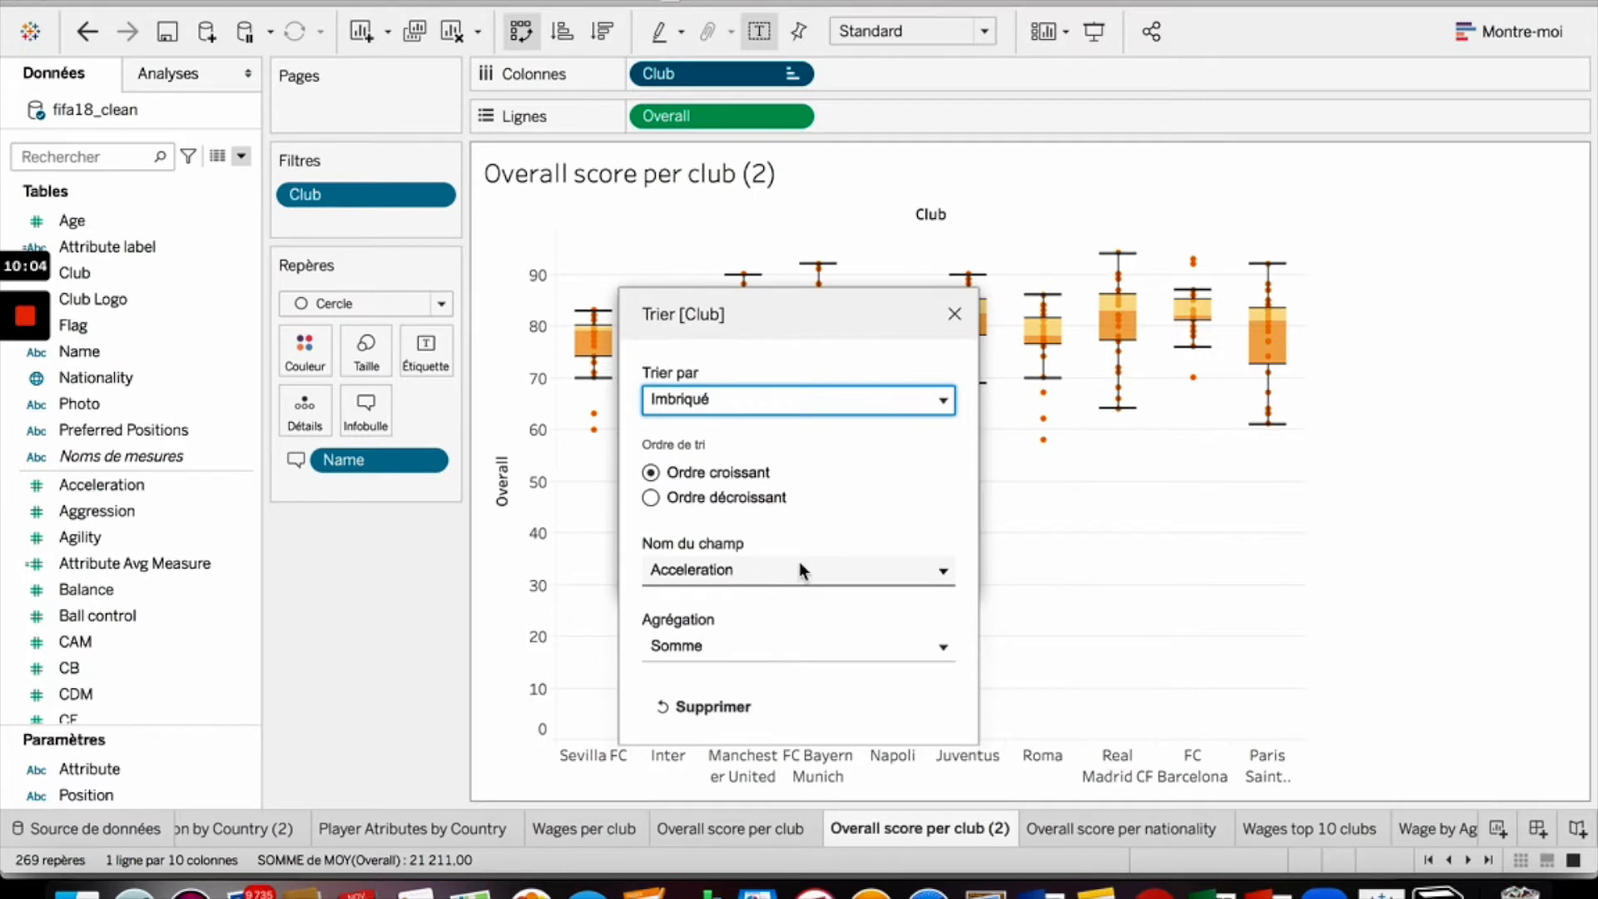
click(727, 571)
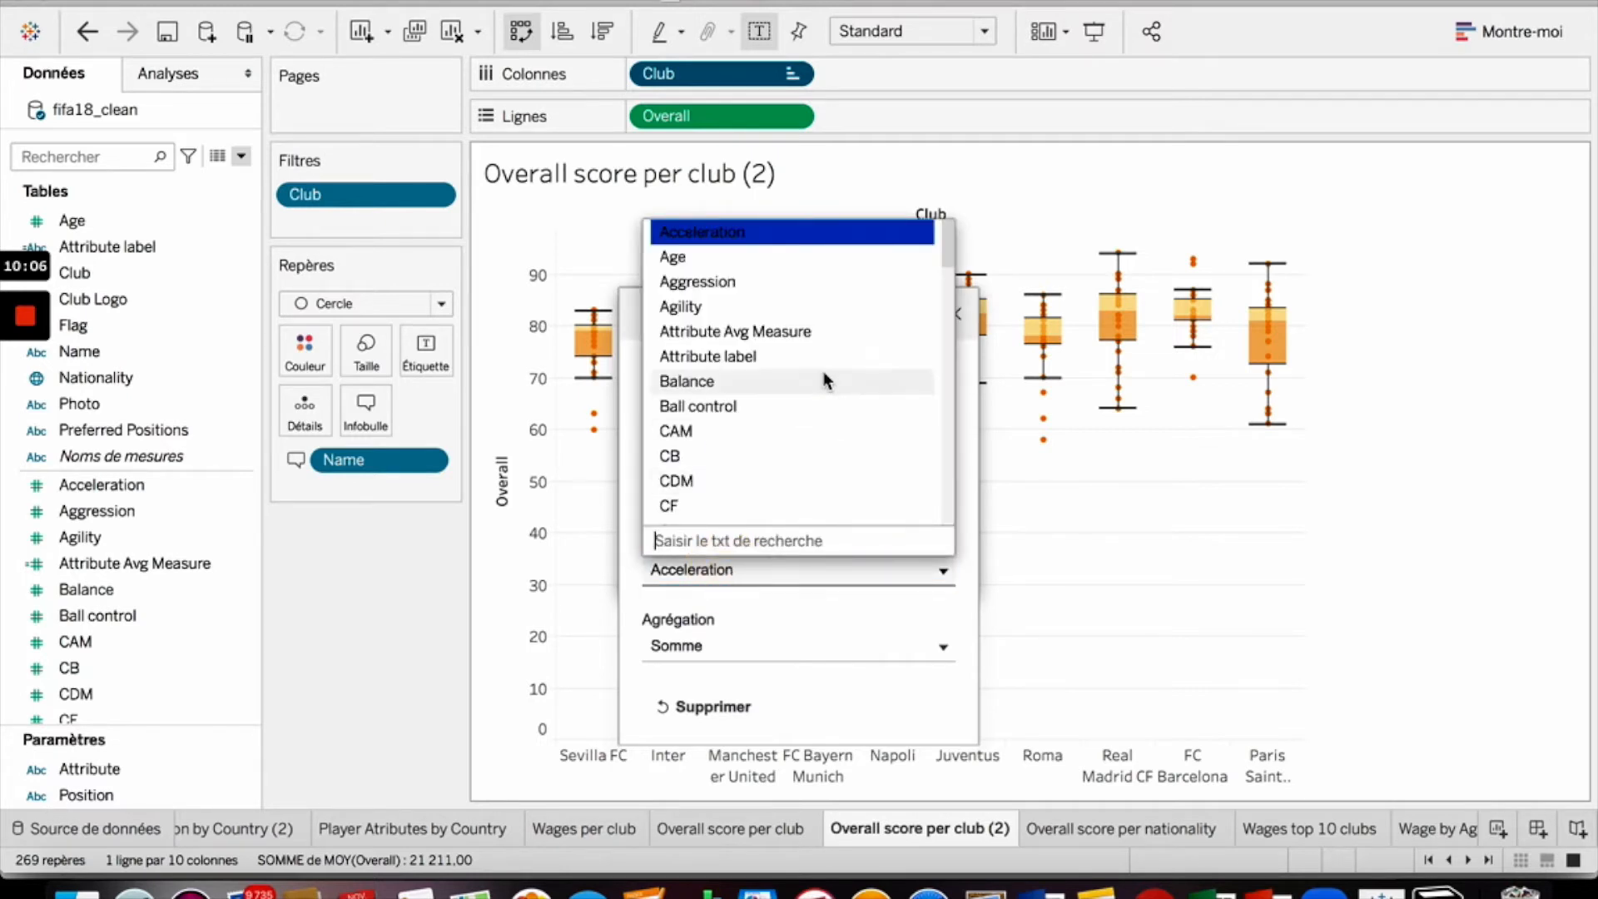
scroll(826, 400, down, 2)
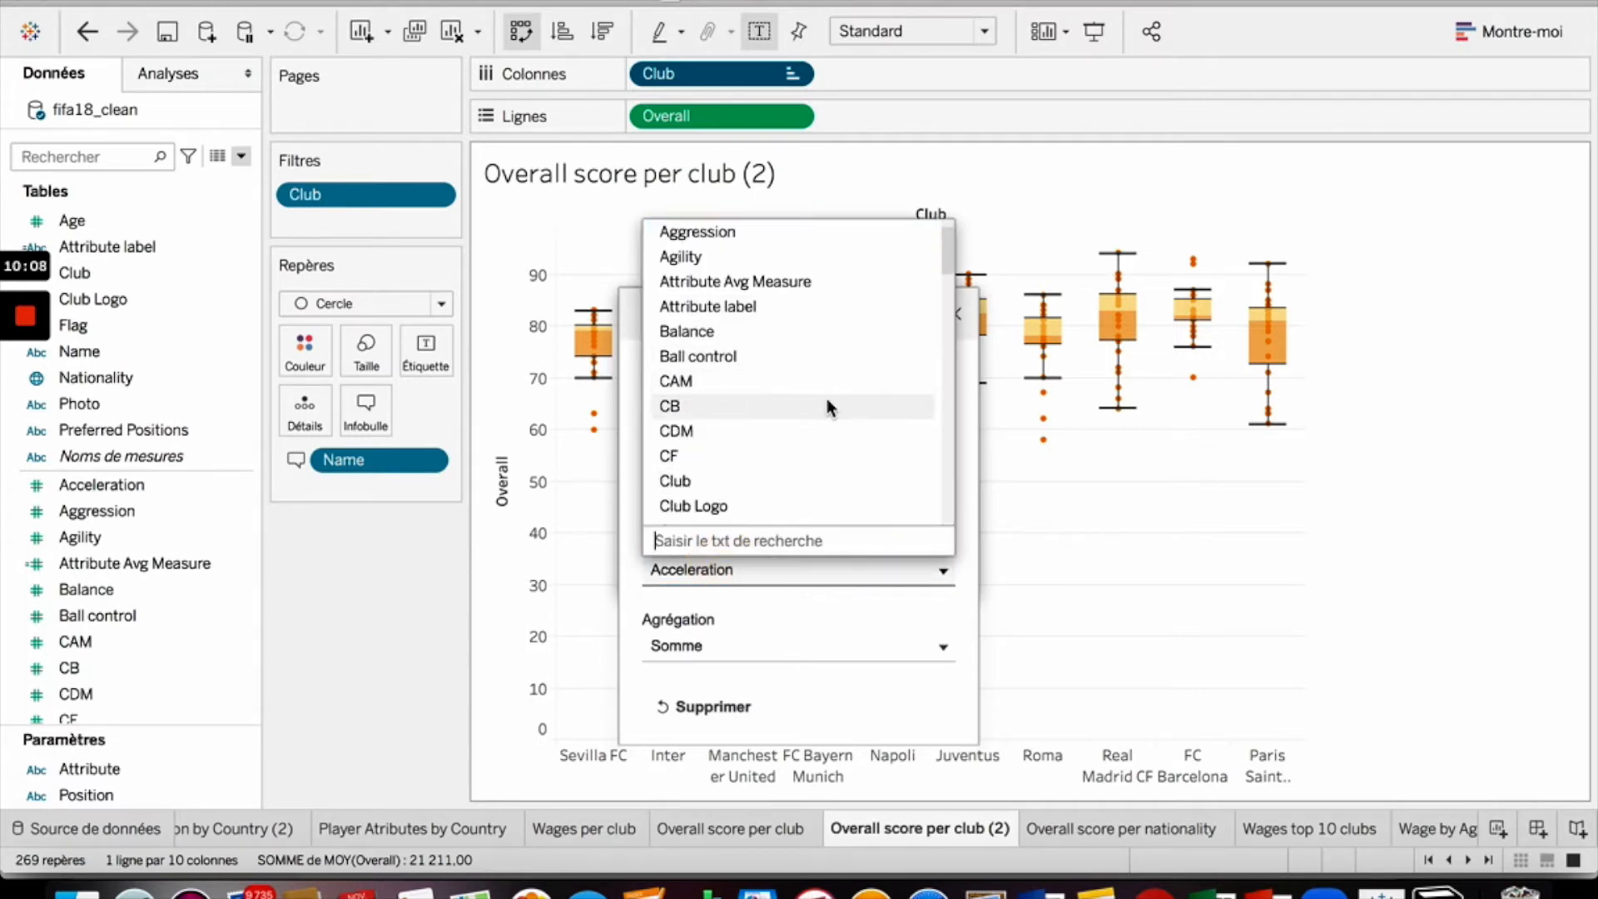
text(ove)
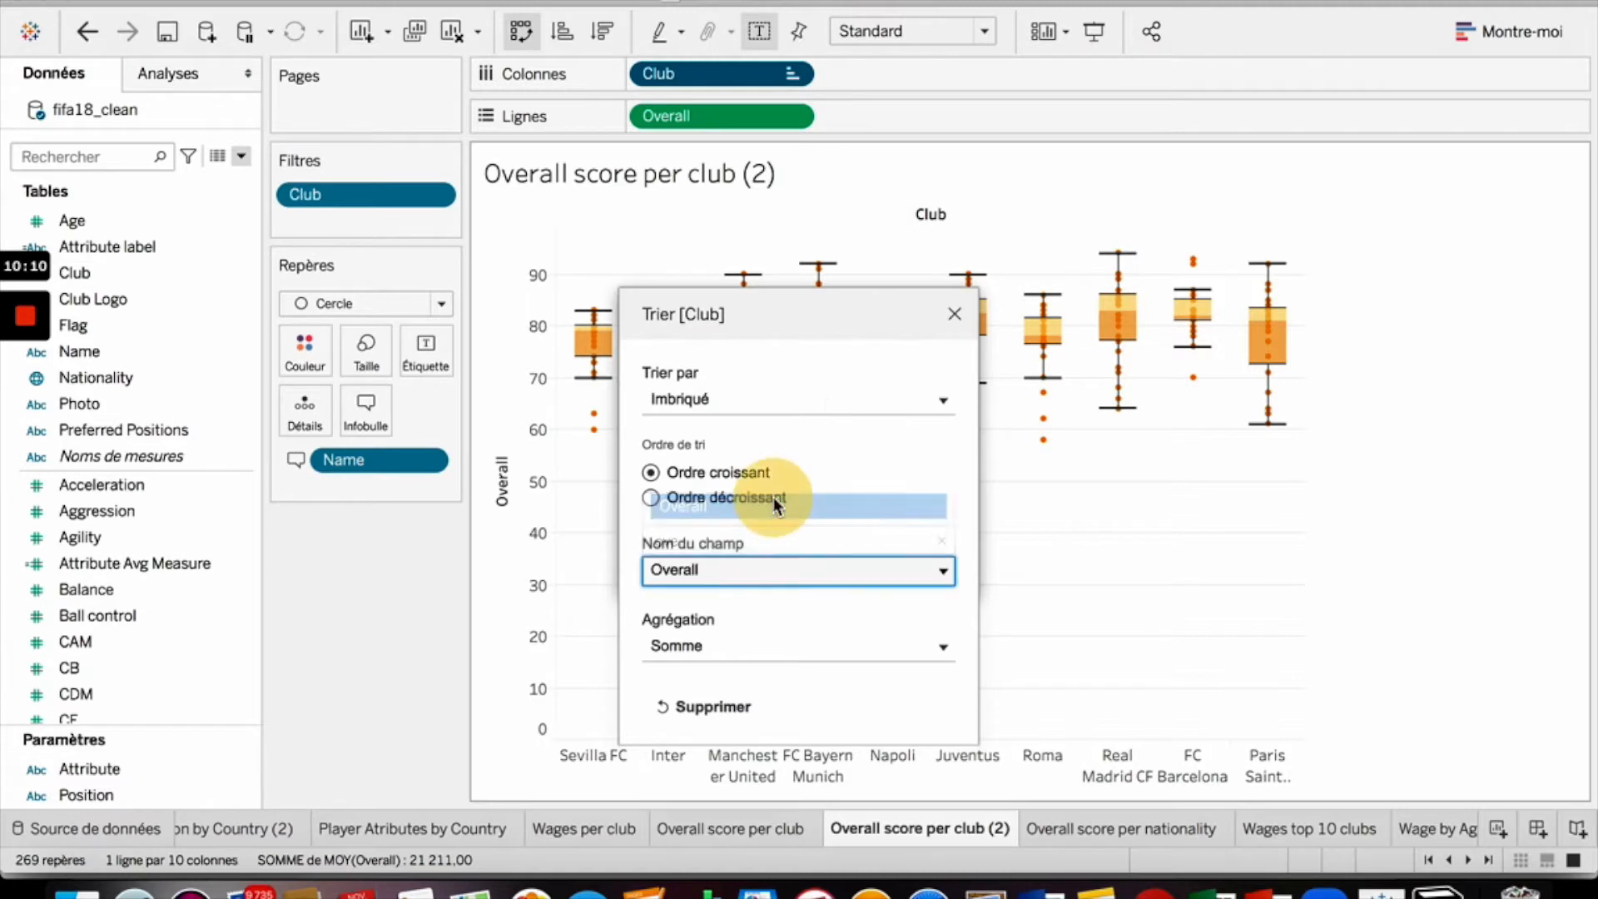
click(772, 502)
- Make the club sort descending using the Moyenne aggregation
click(731, 497)
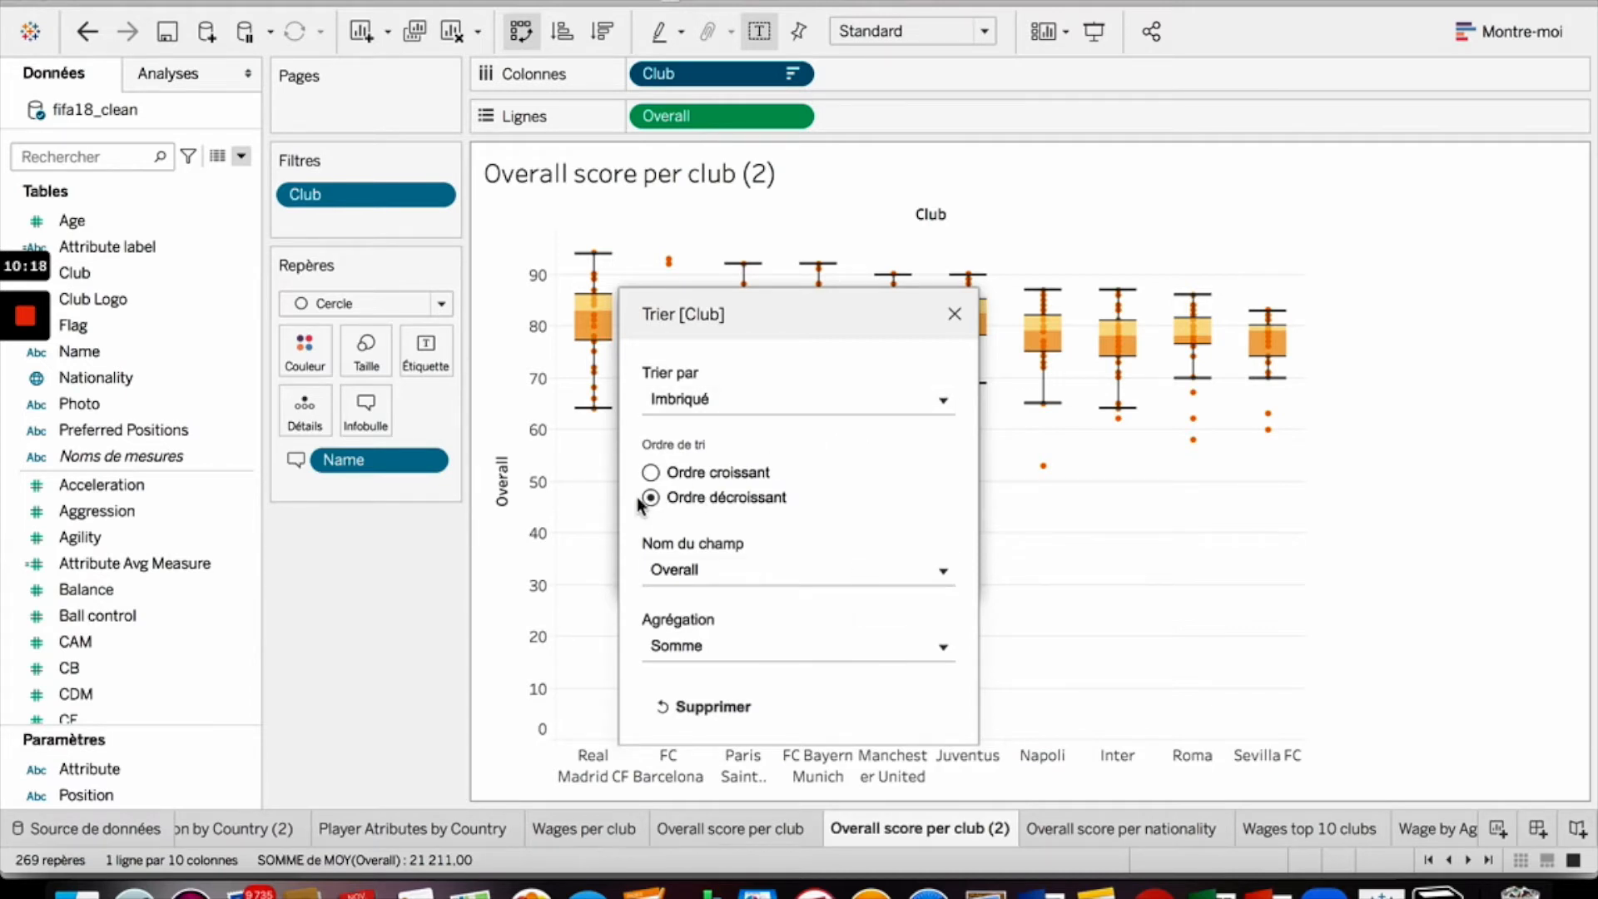
click(805, 649)
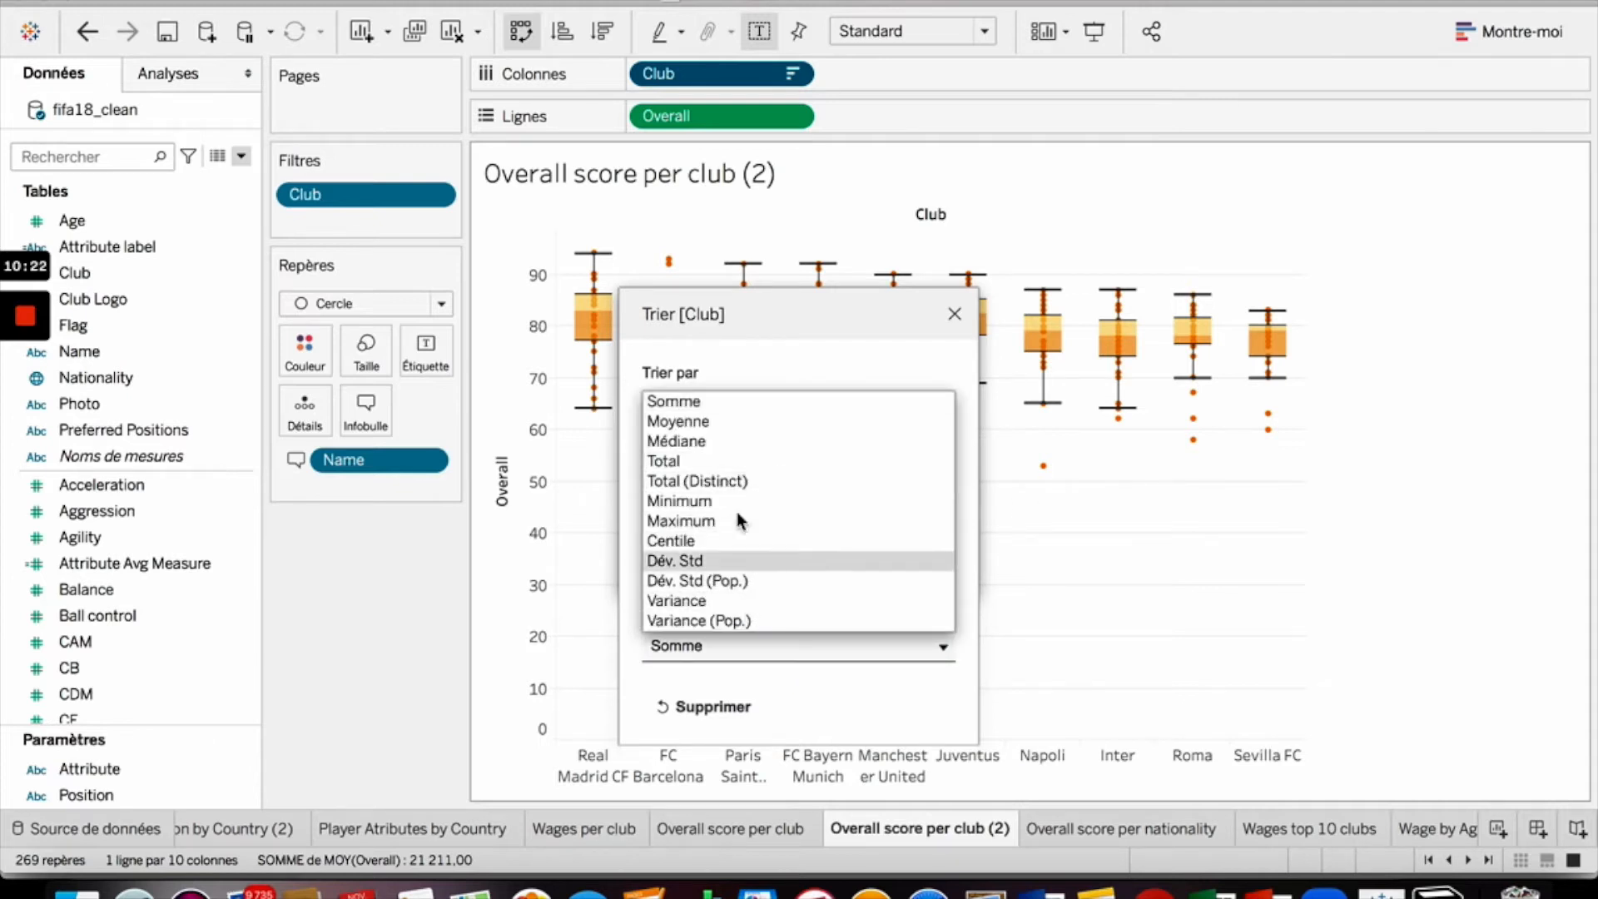
click(752, 423)
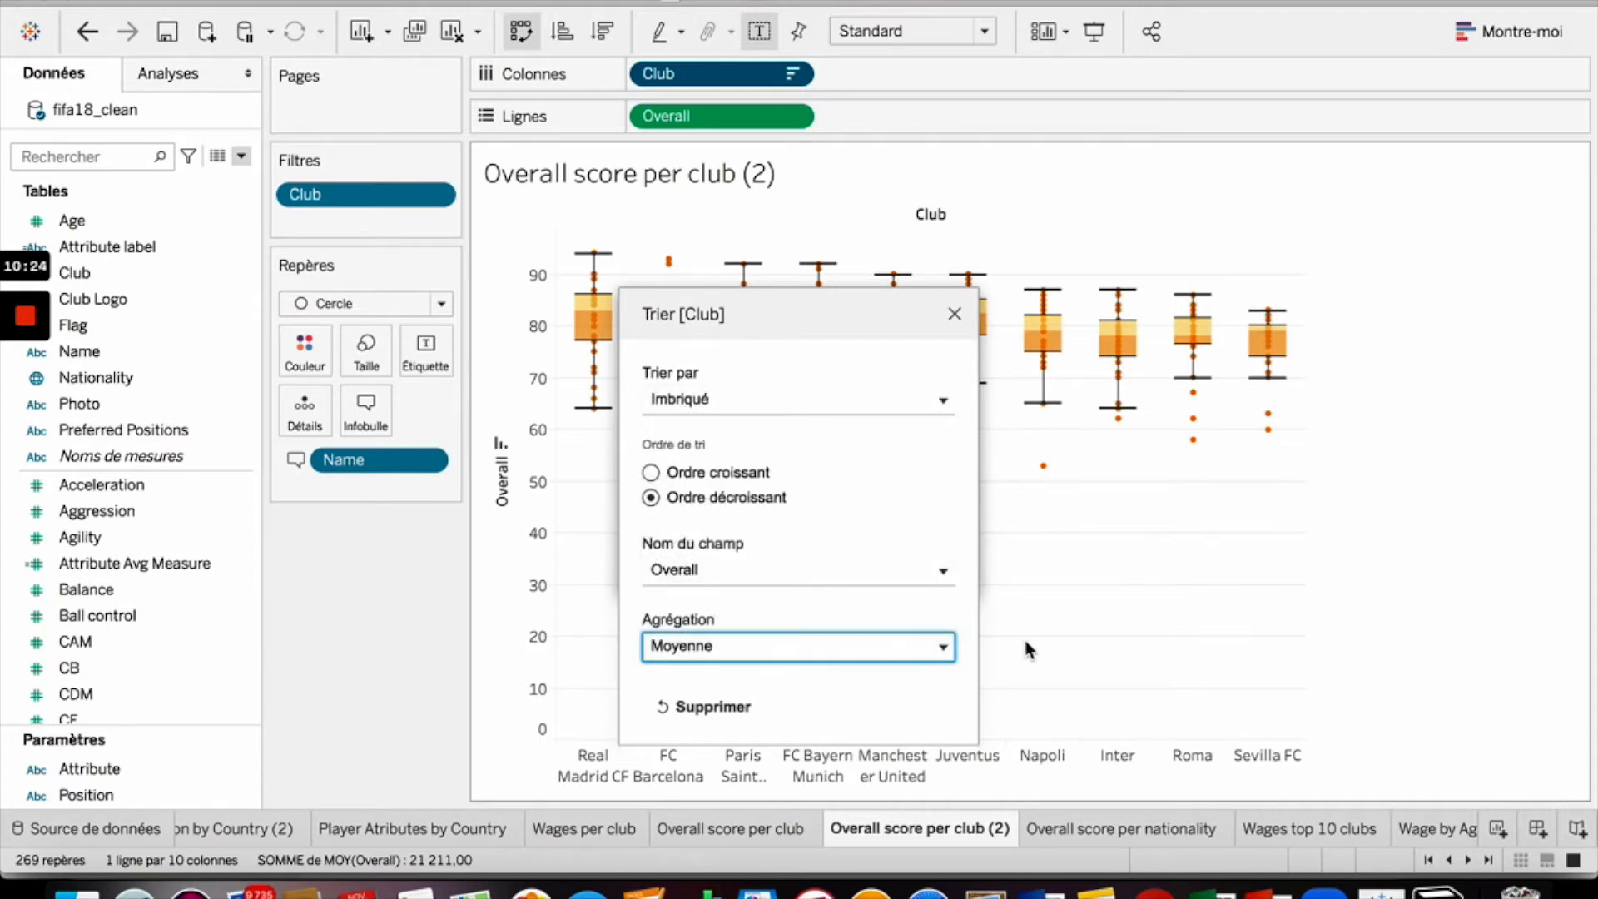
click(954, 313)
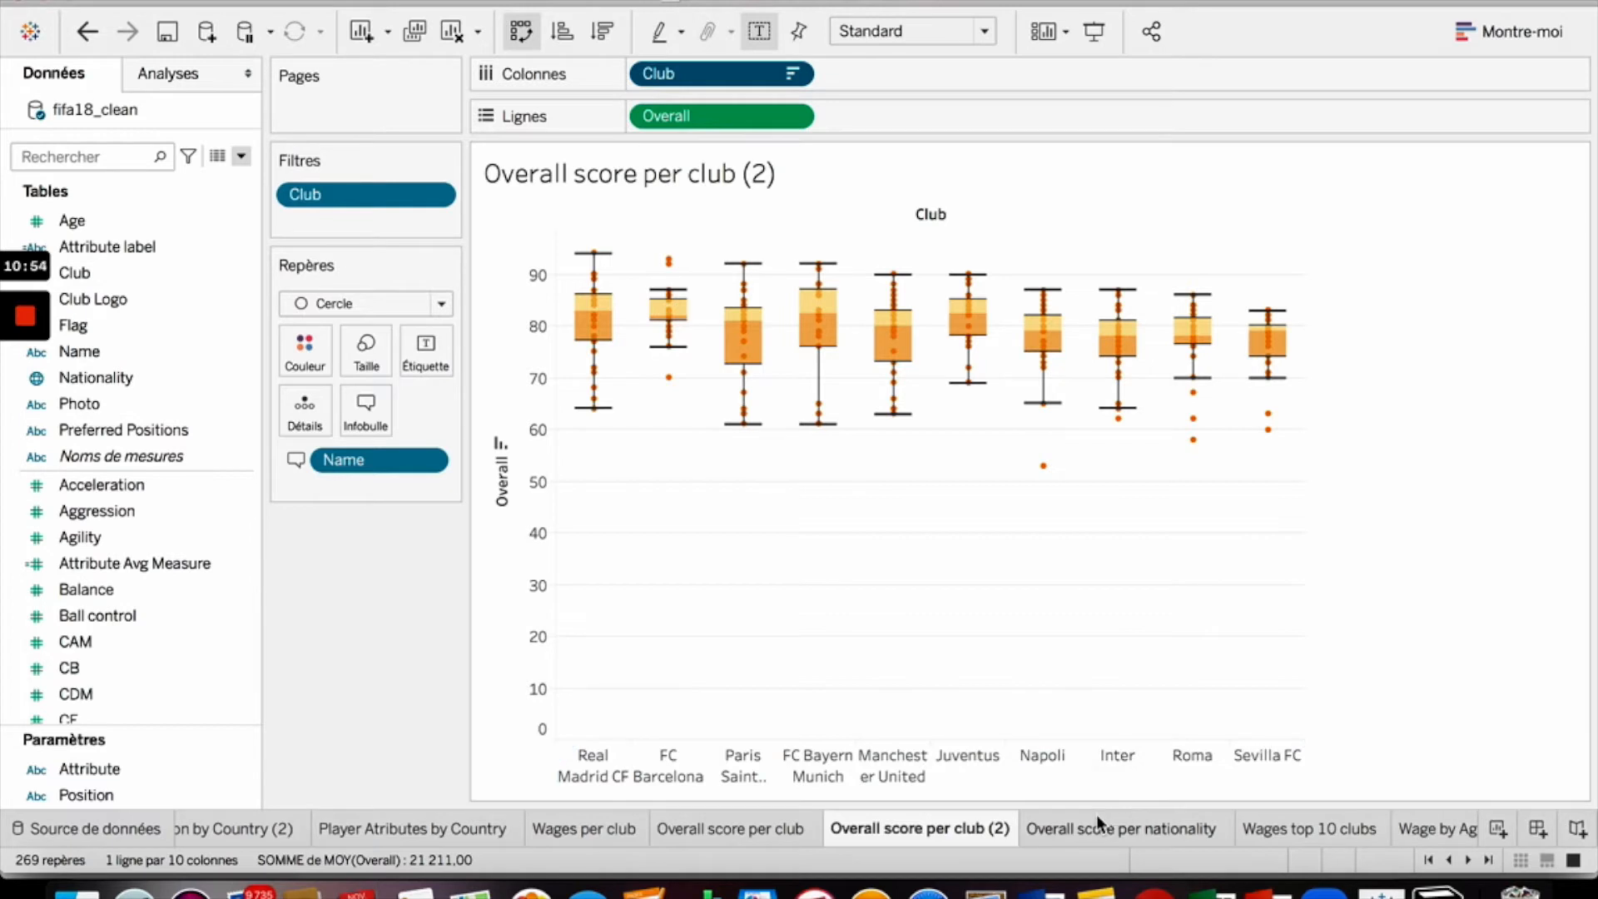
- Open the Overall score per nationality sheet and re-place Nationality on columns and Overall on rows
click(704, 829)
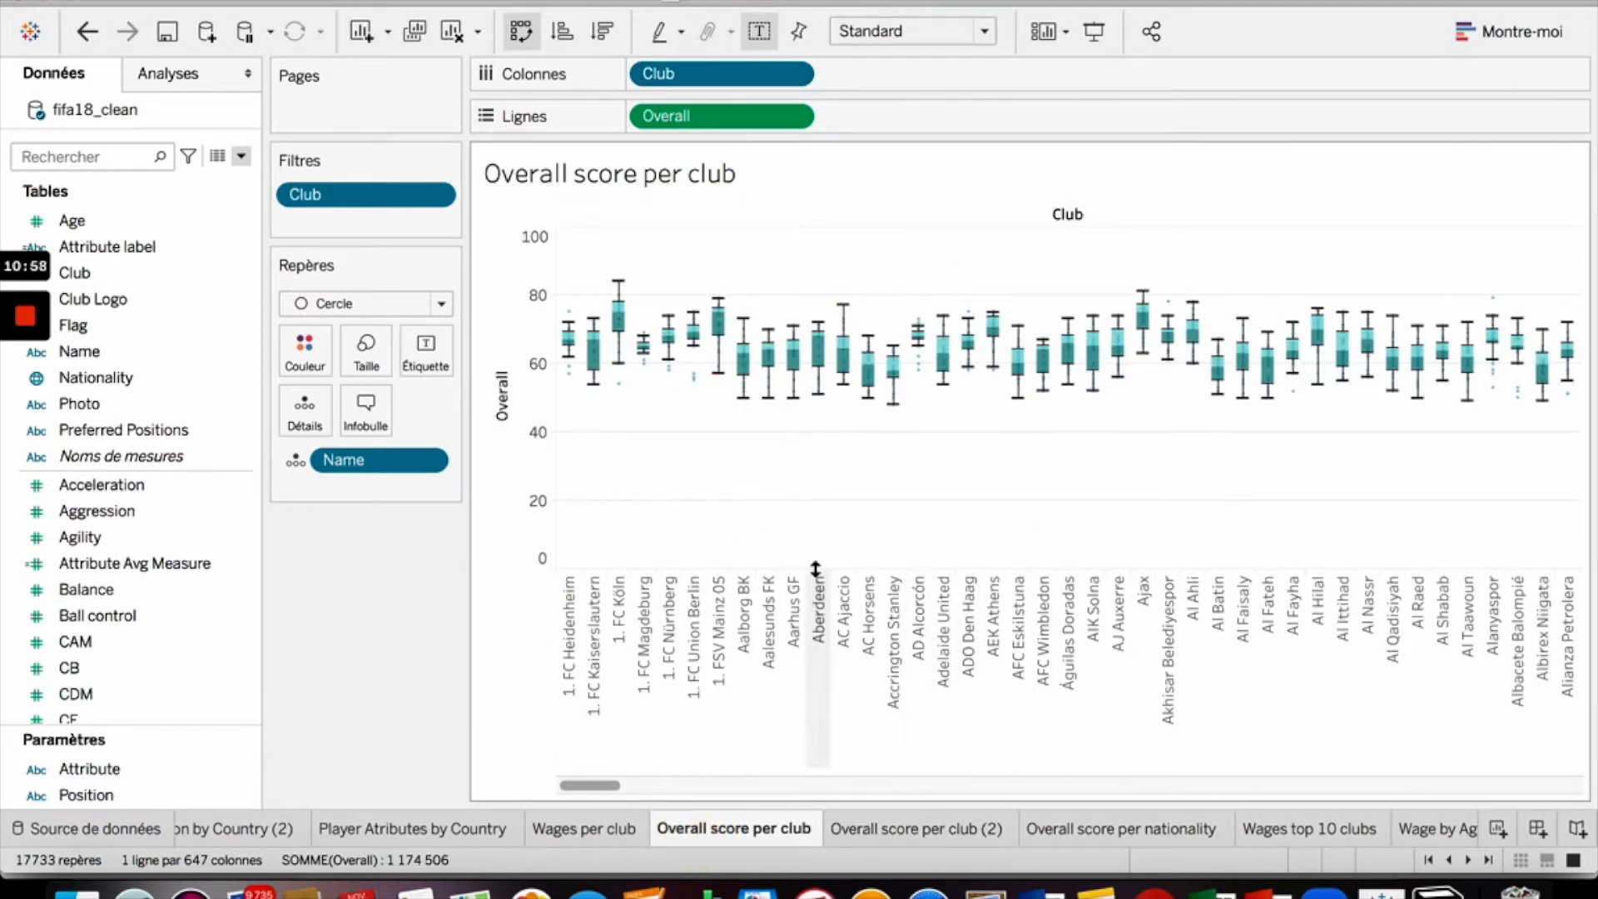
click(1071, 833)
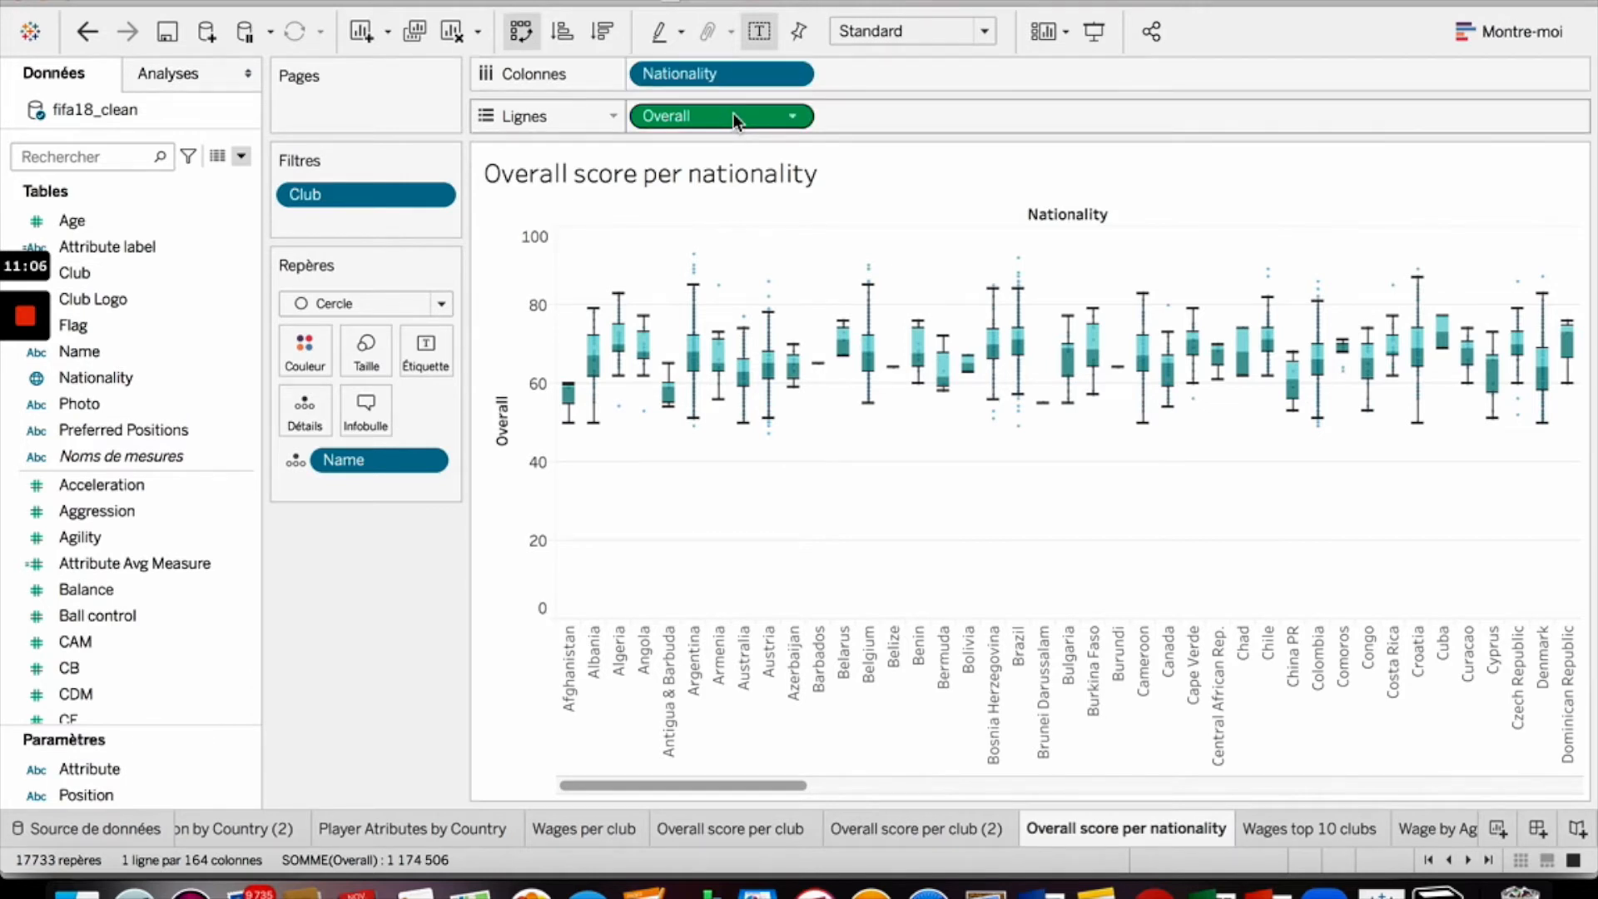
drag(749, 74, 208, 429)
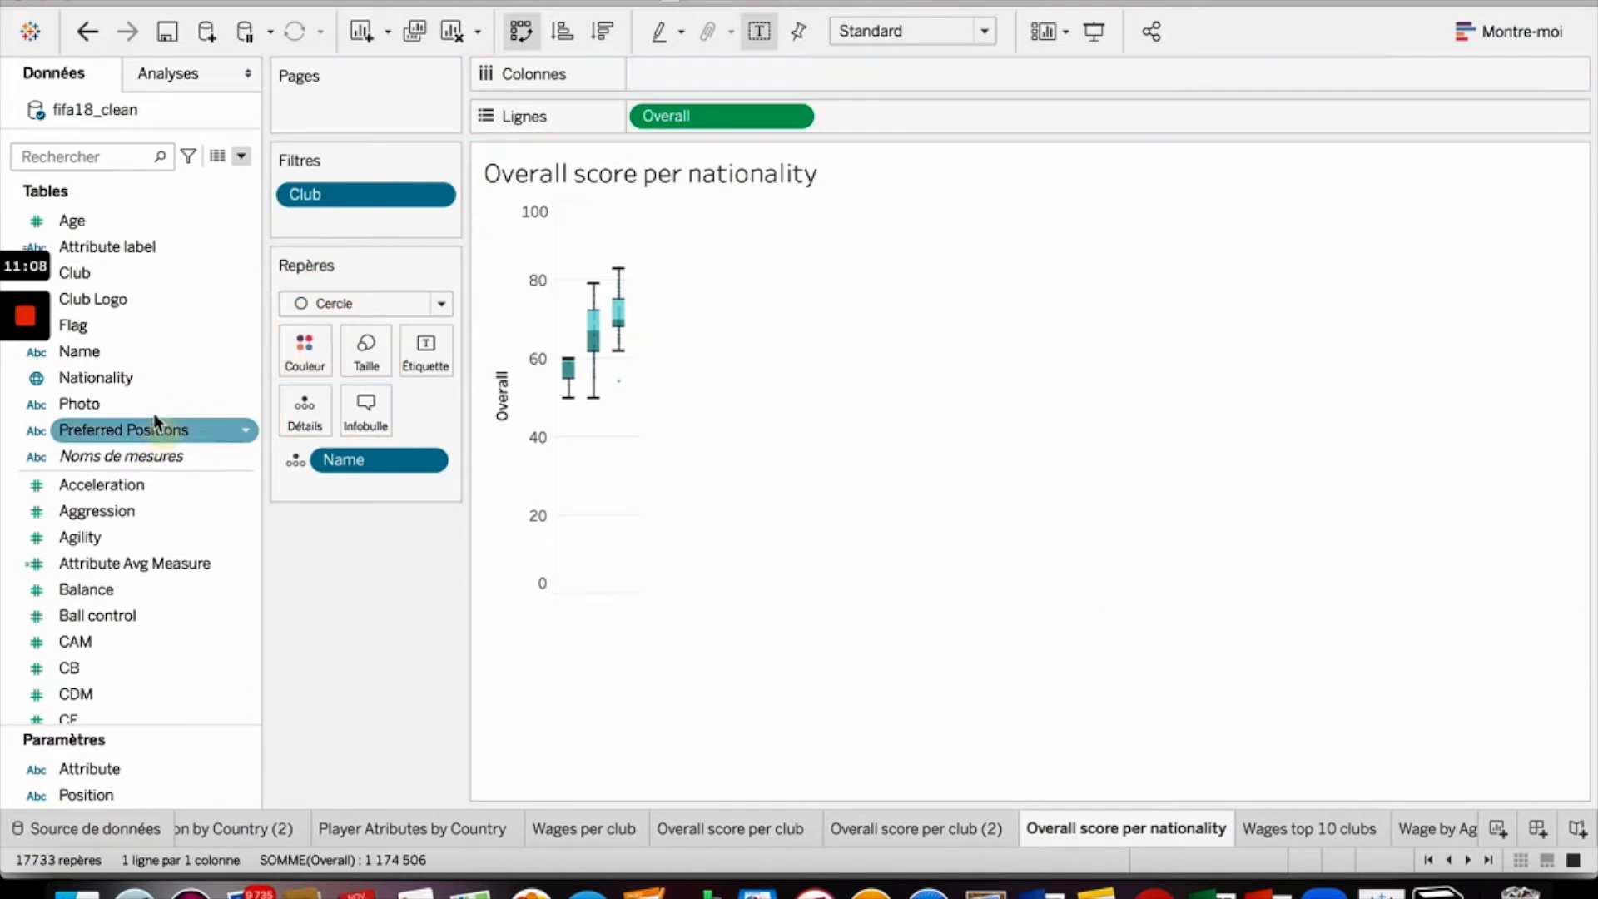
drag(720, 124, 184, 547)
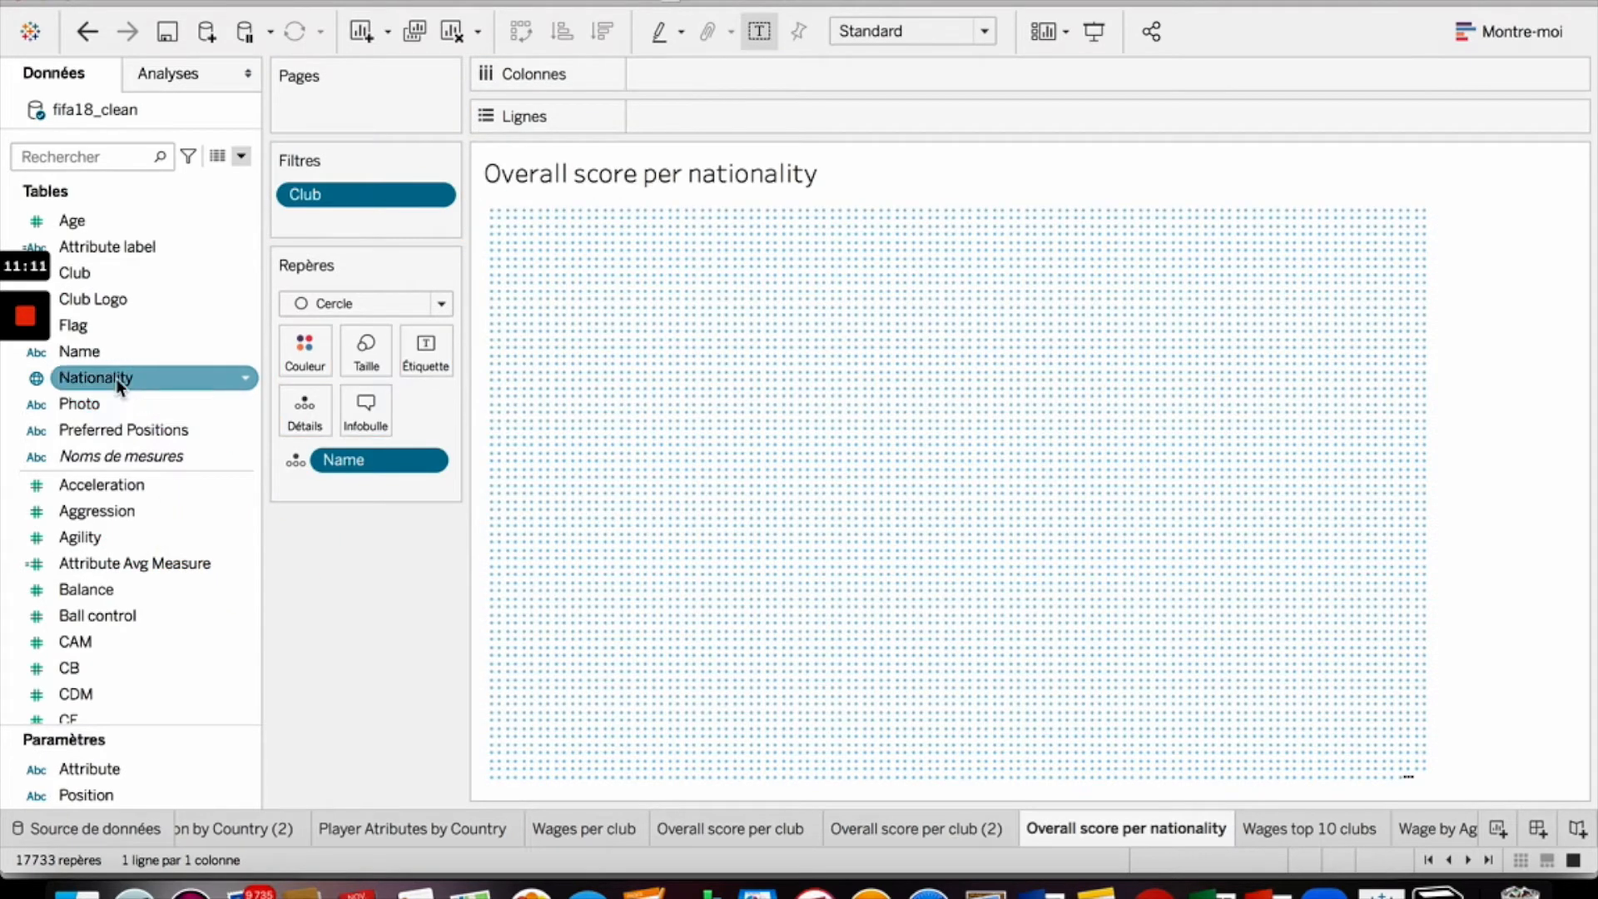
drag(117, 378, 741, 72)
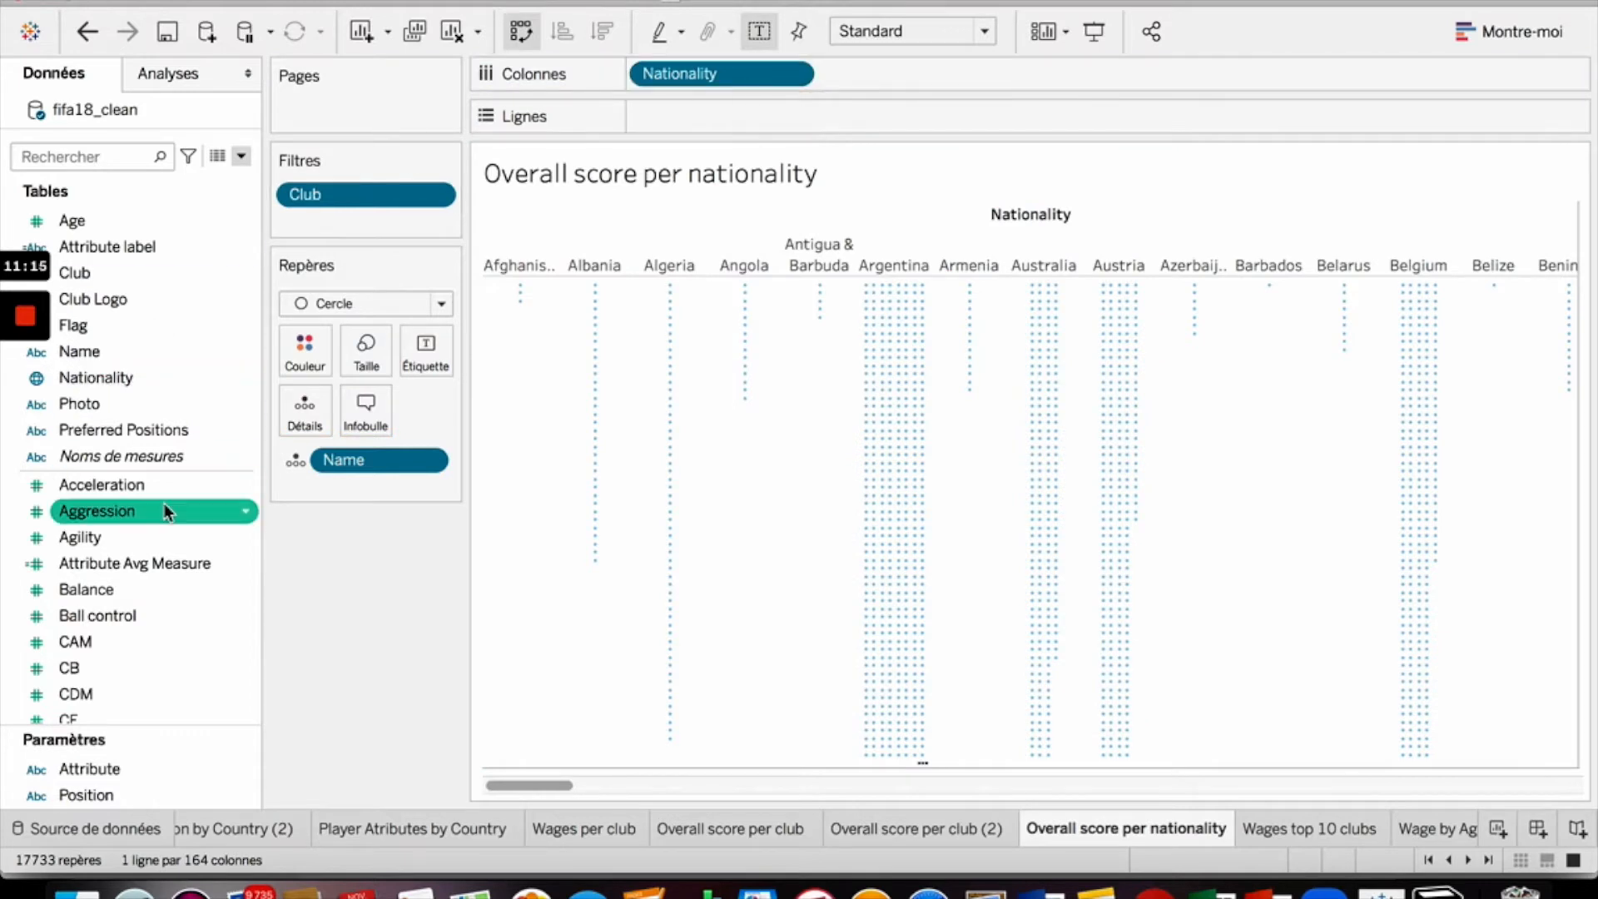
scroll(130, 612, down, 5)
scroll(130, 611, down, 10)
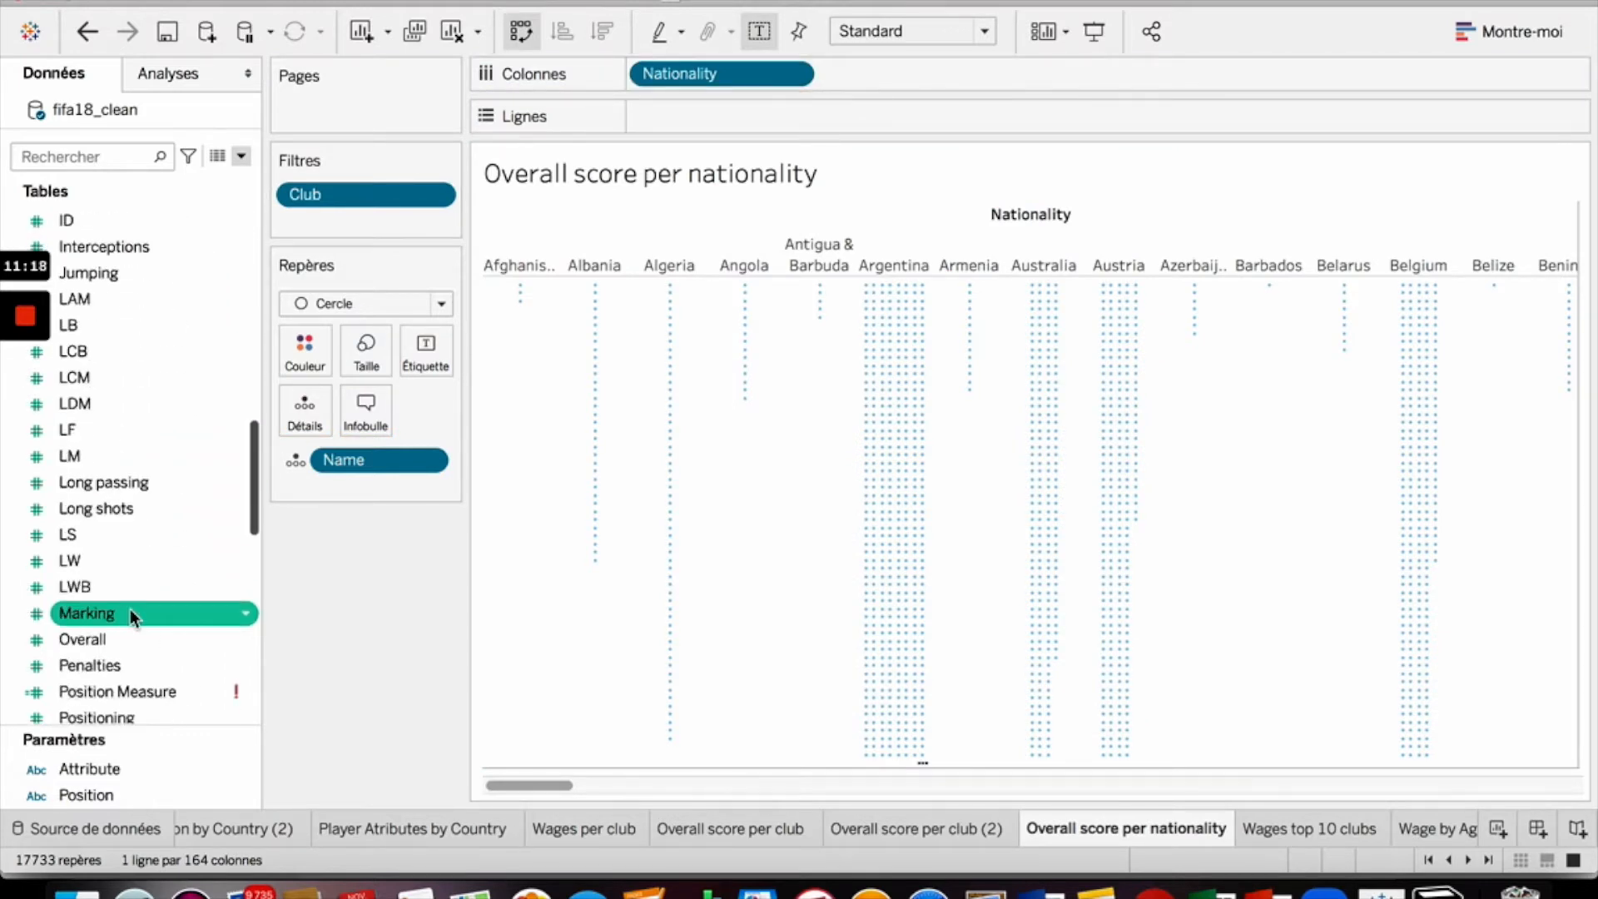
drag(80, 511, 699, 123)
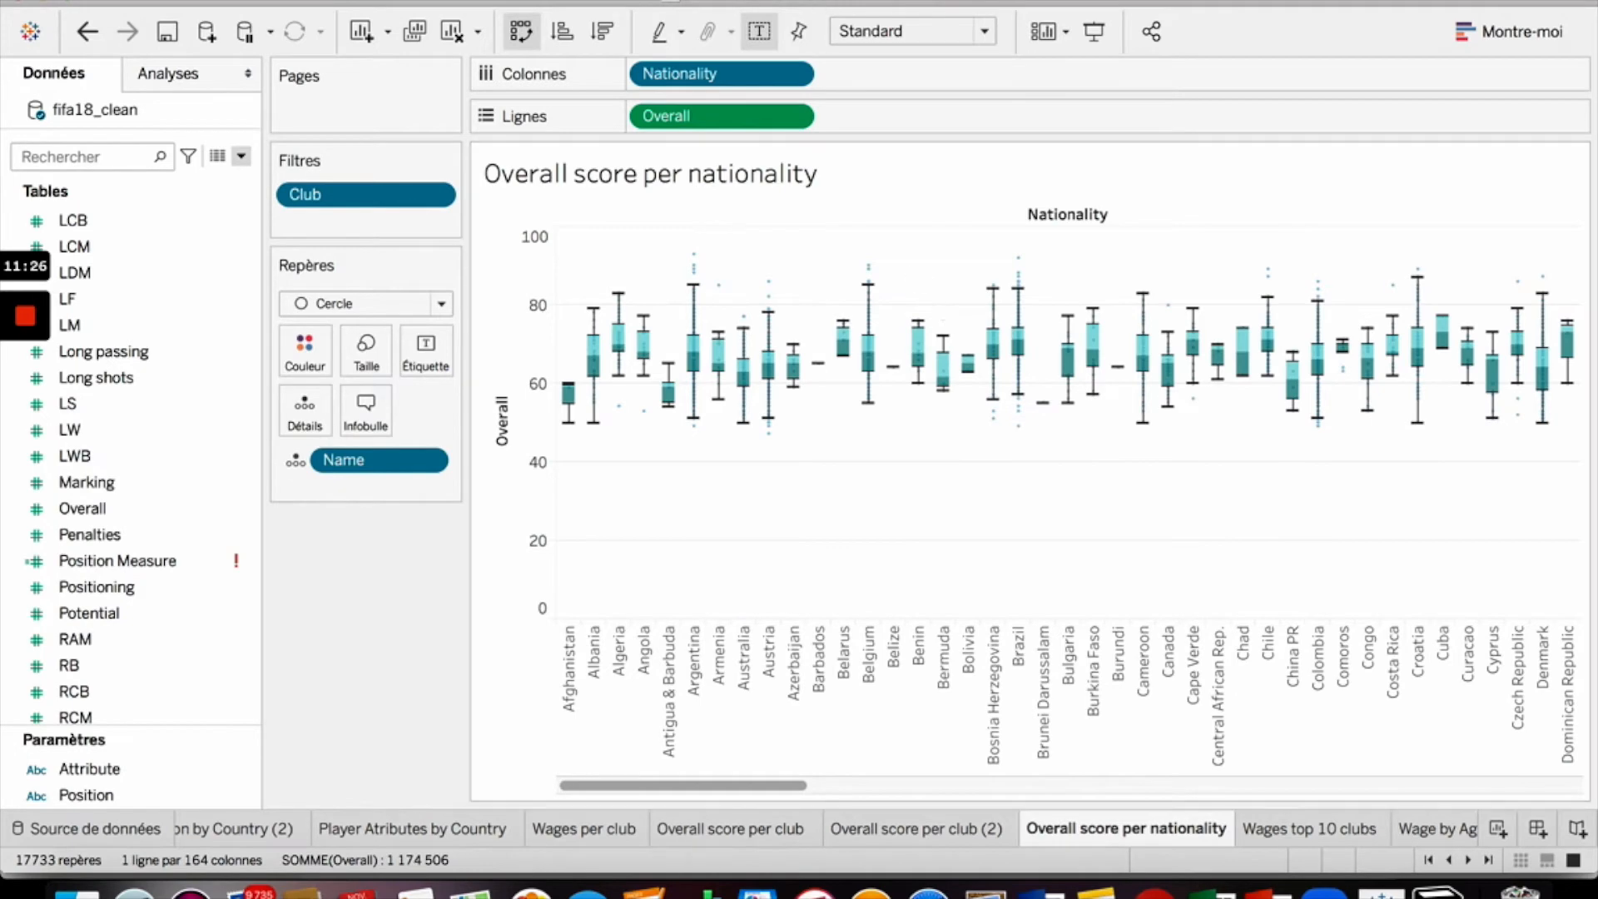
- Turn on measure aggregation for the nationality sheet
click(820, 2)
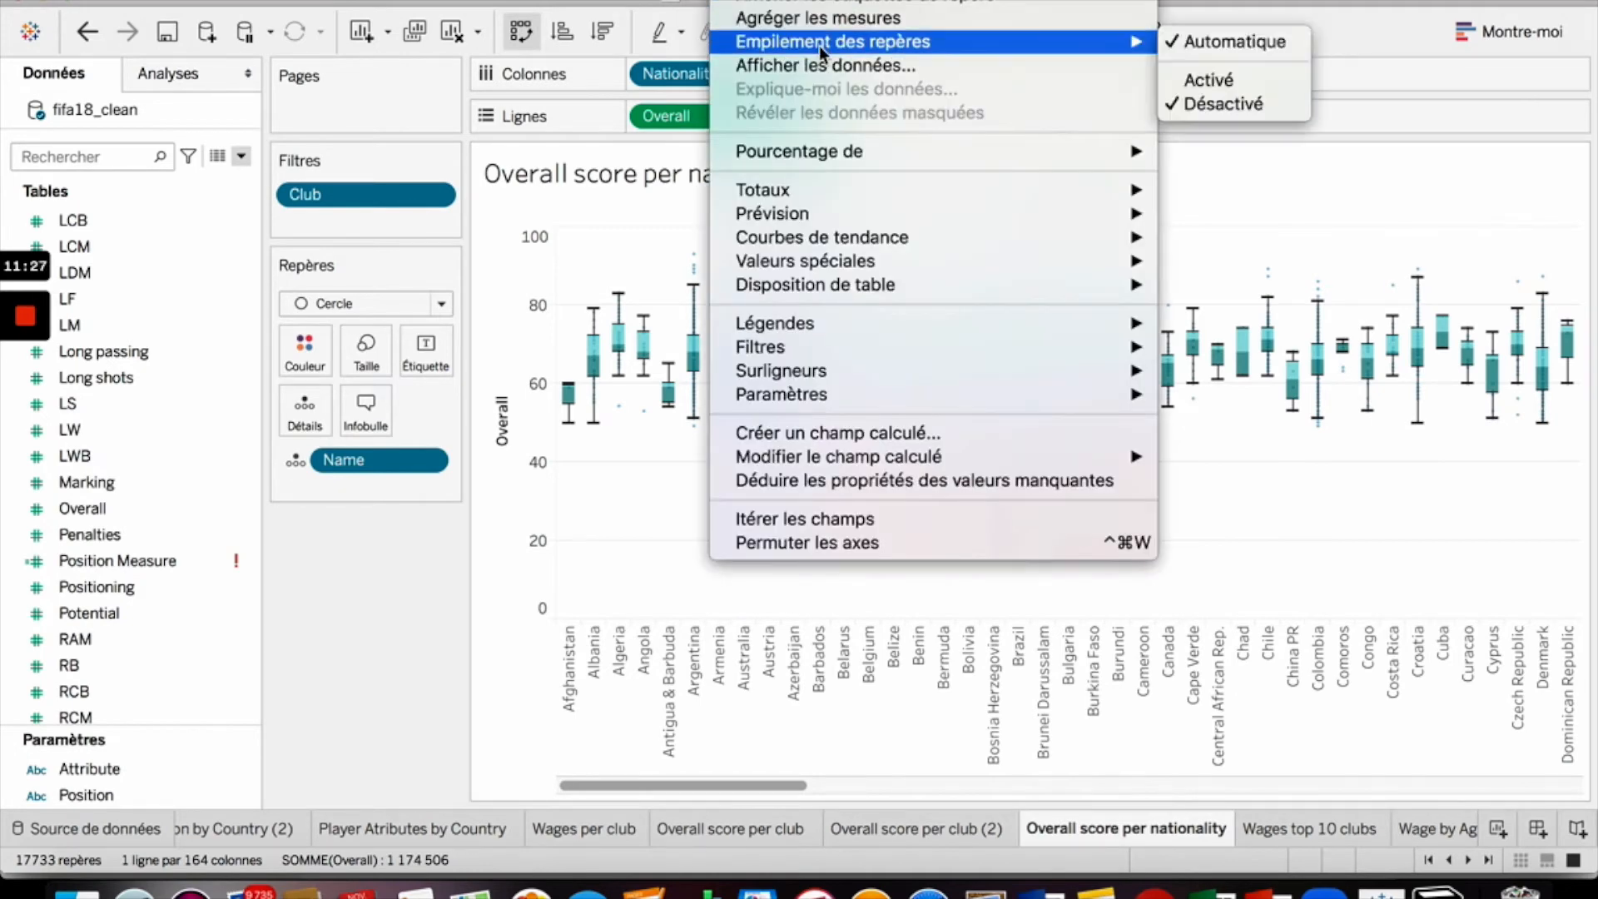
click(816, 19)
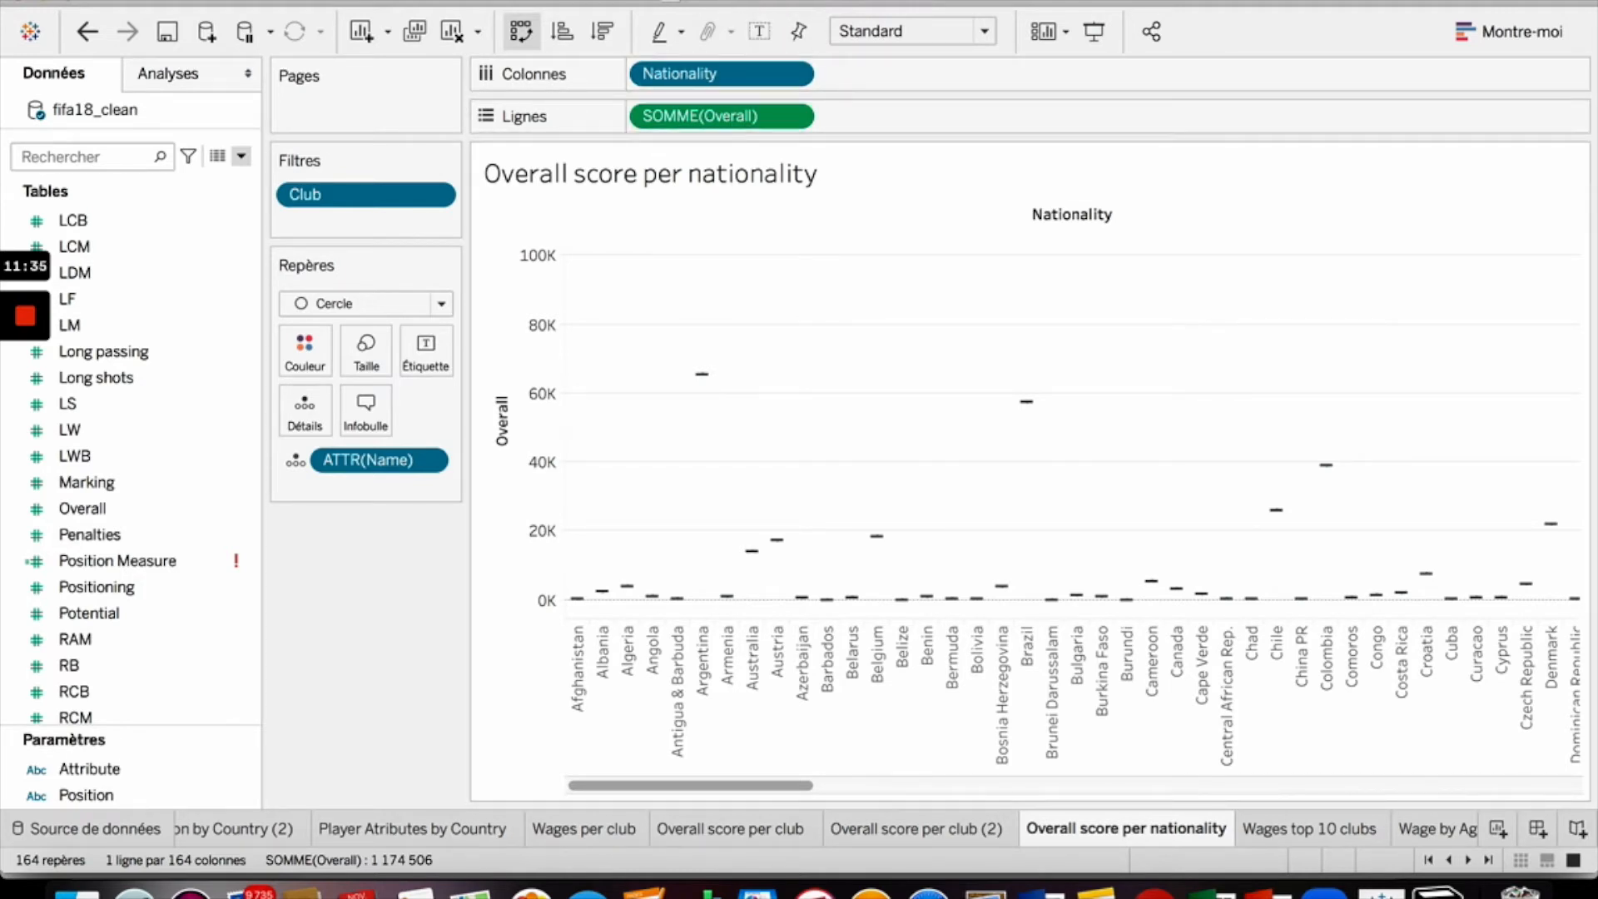
- Turn off measure aggregation so the nationality sheet shows box plots of individual Overall ratings
click(739, 1)
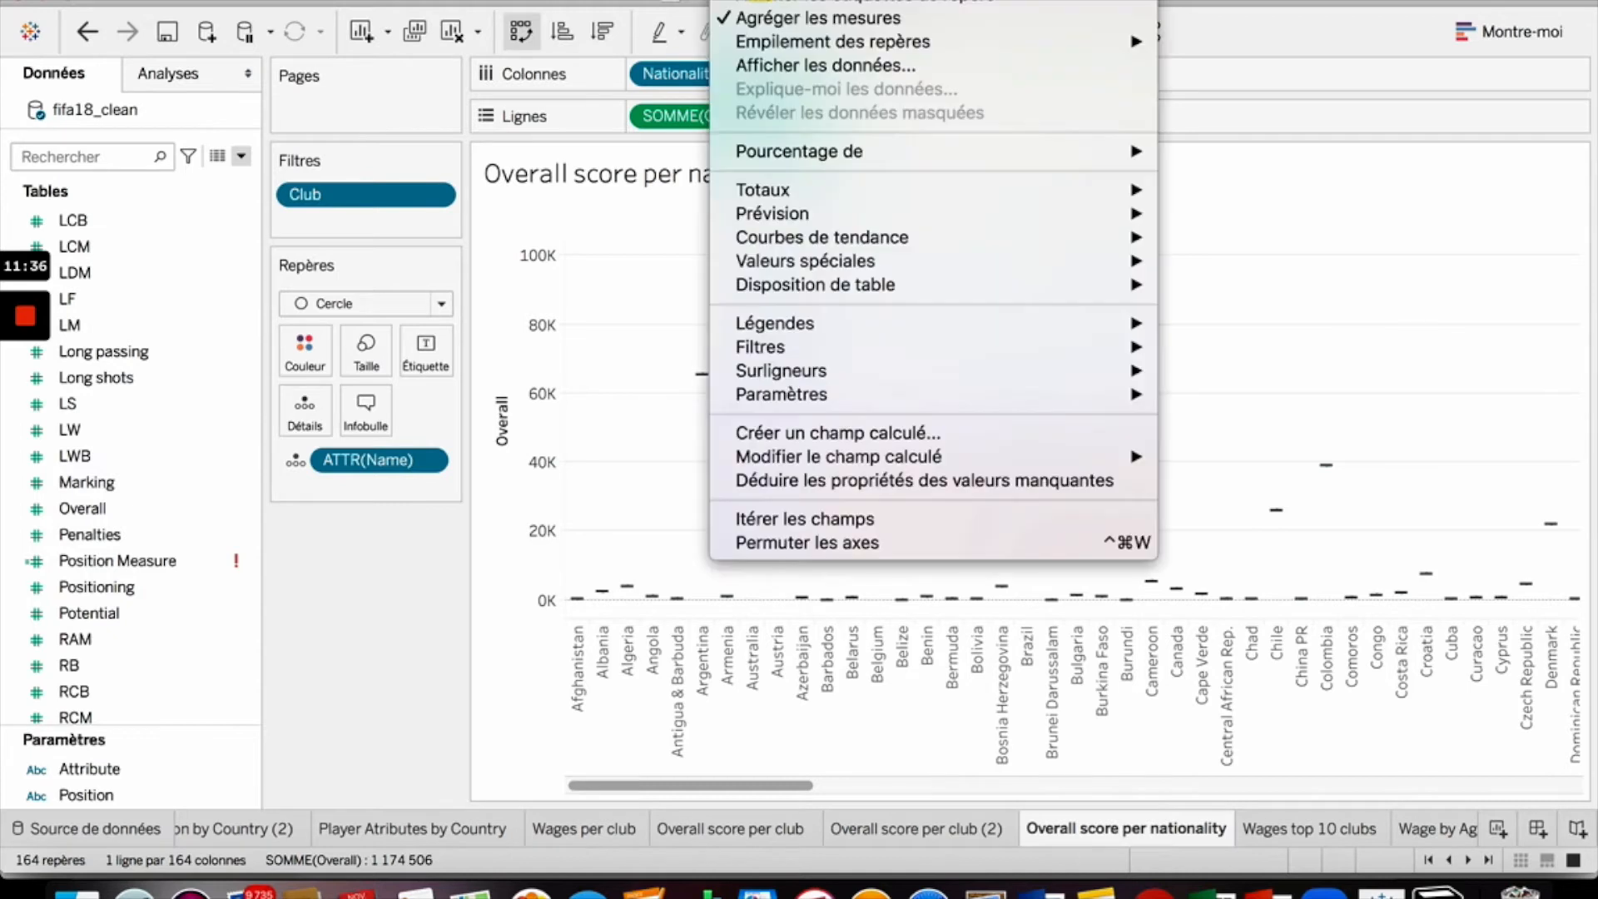
click(789, 20)
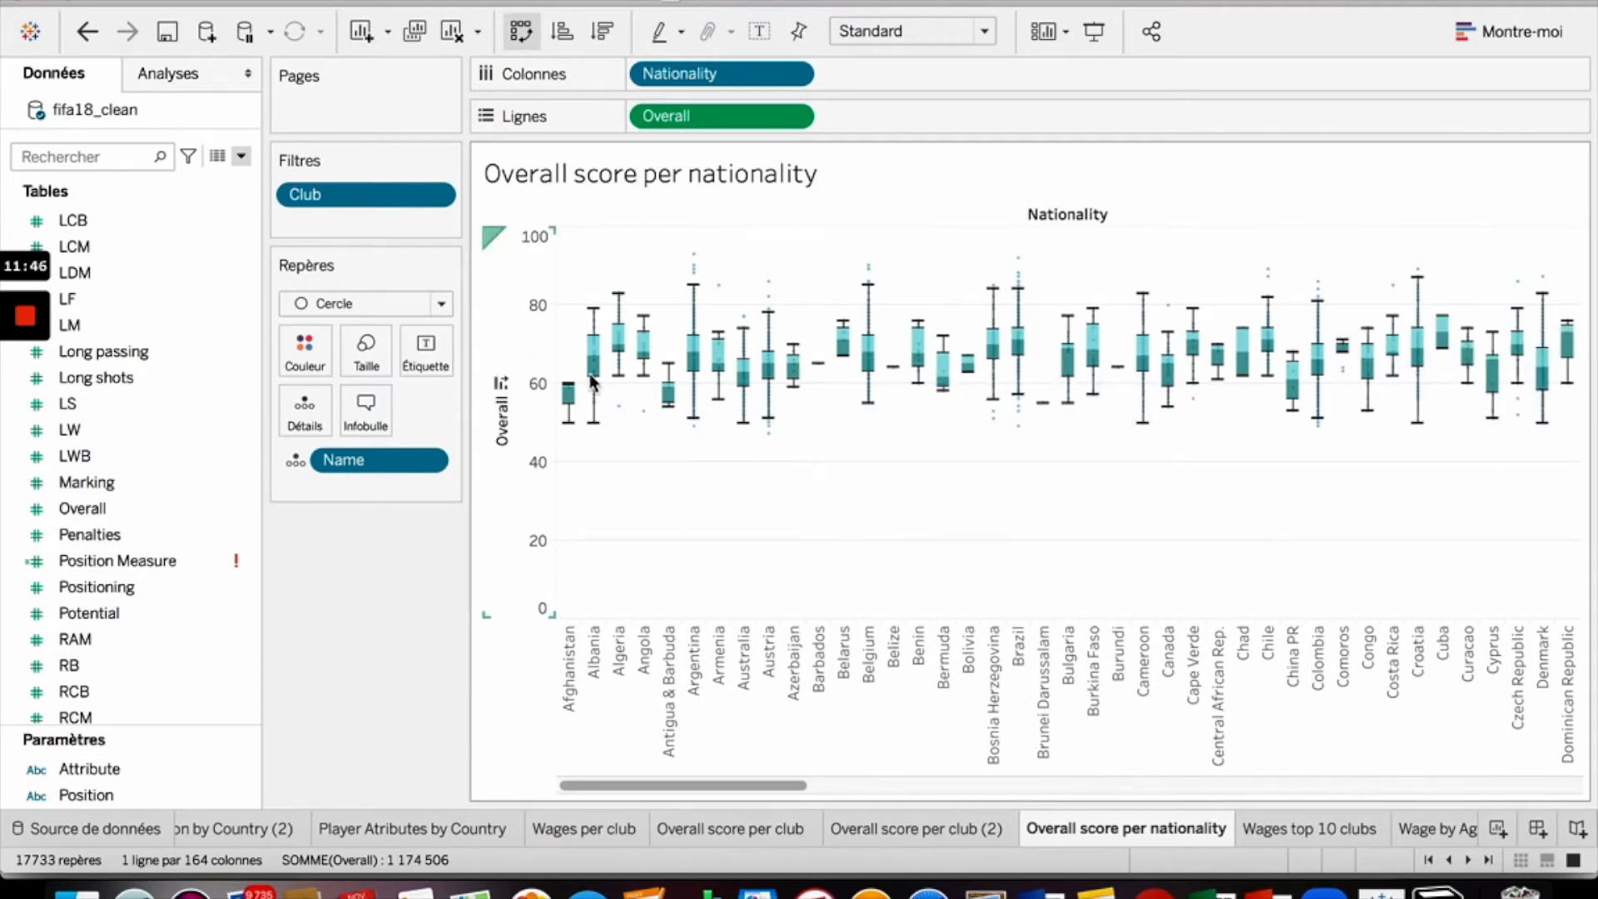
- Add a per-pane reference line at the average of Overall on the Overall axis
click(500, 309)
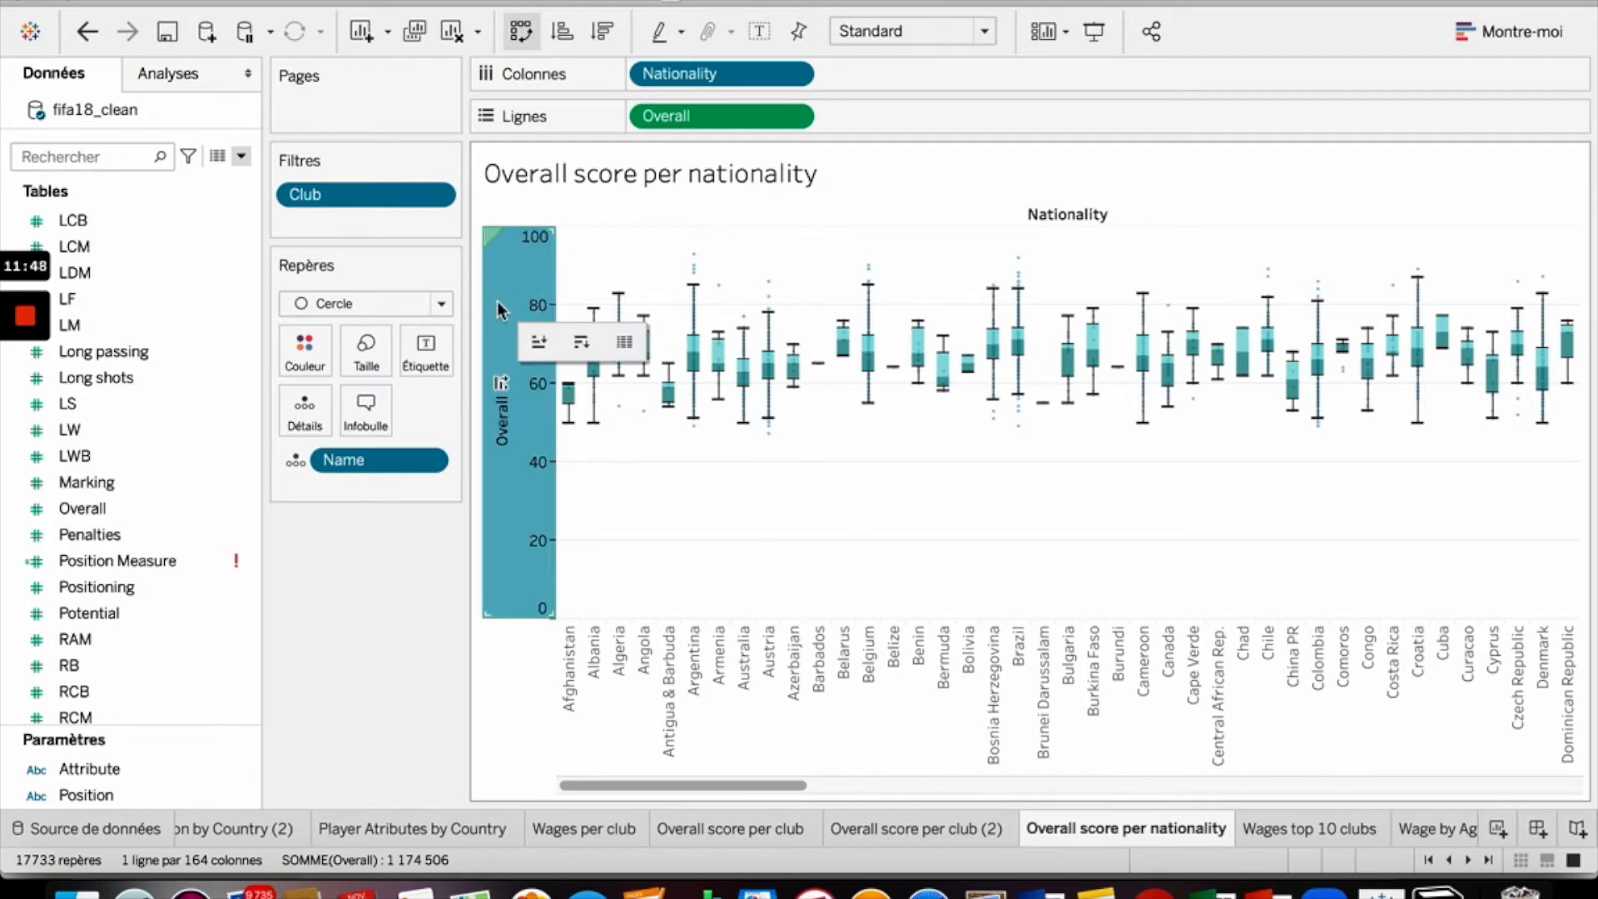
right_click(498, 305)
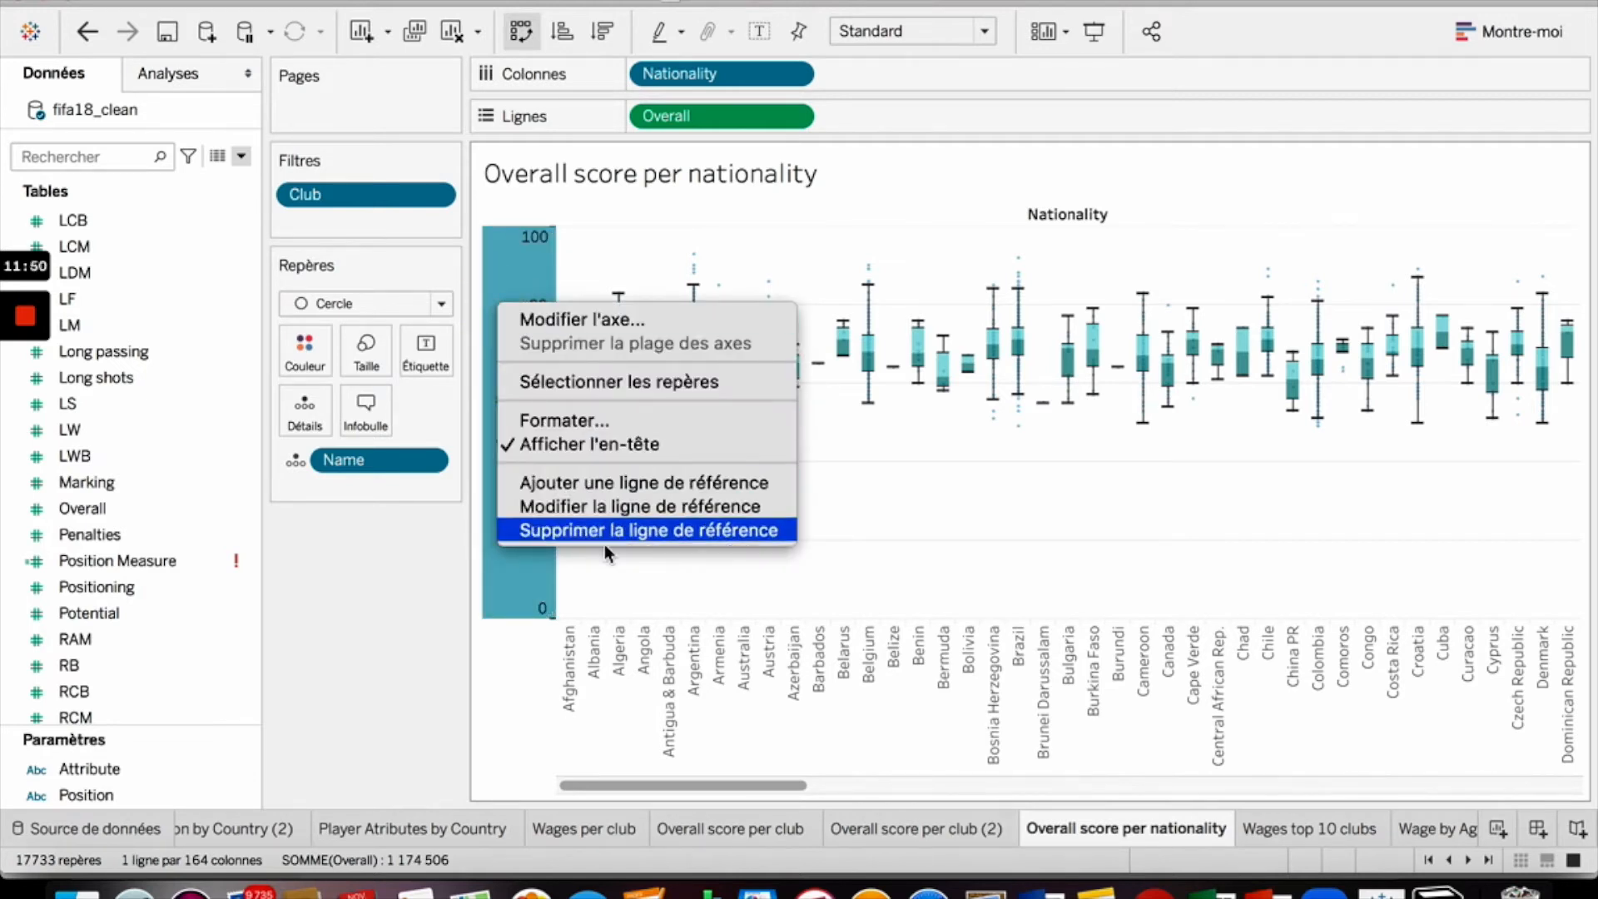
click(740, 483)
click(1075, 92)
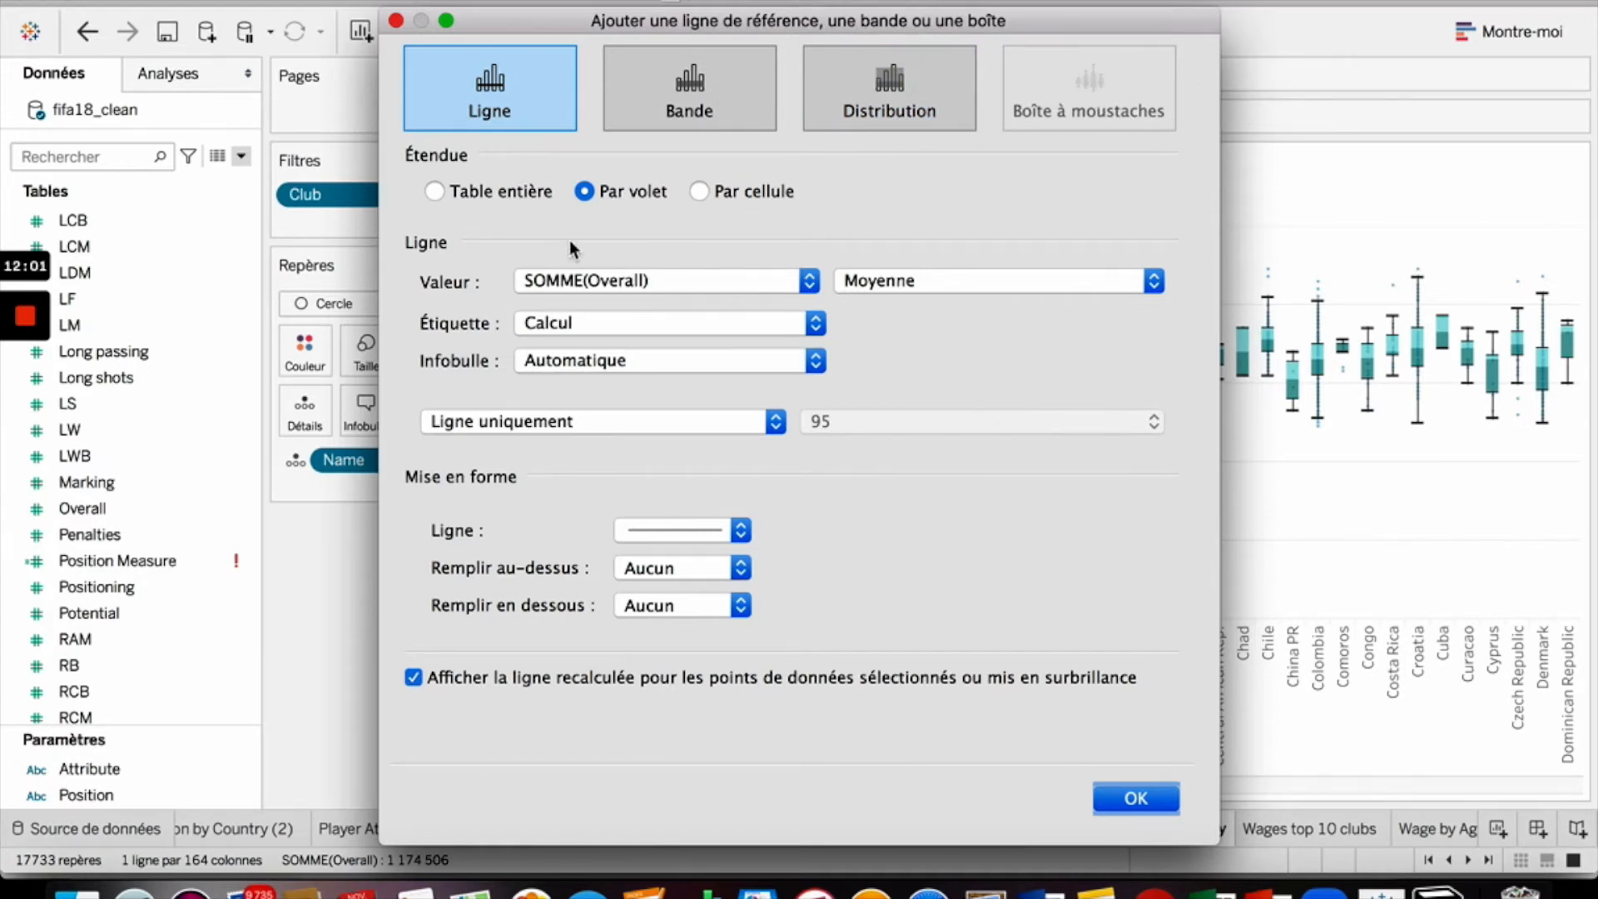
click(1134, 797)
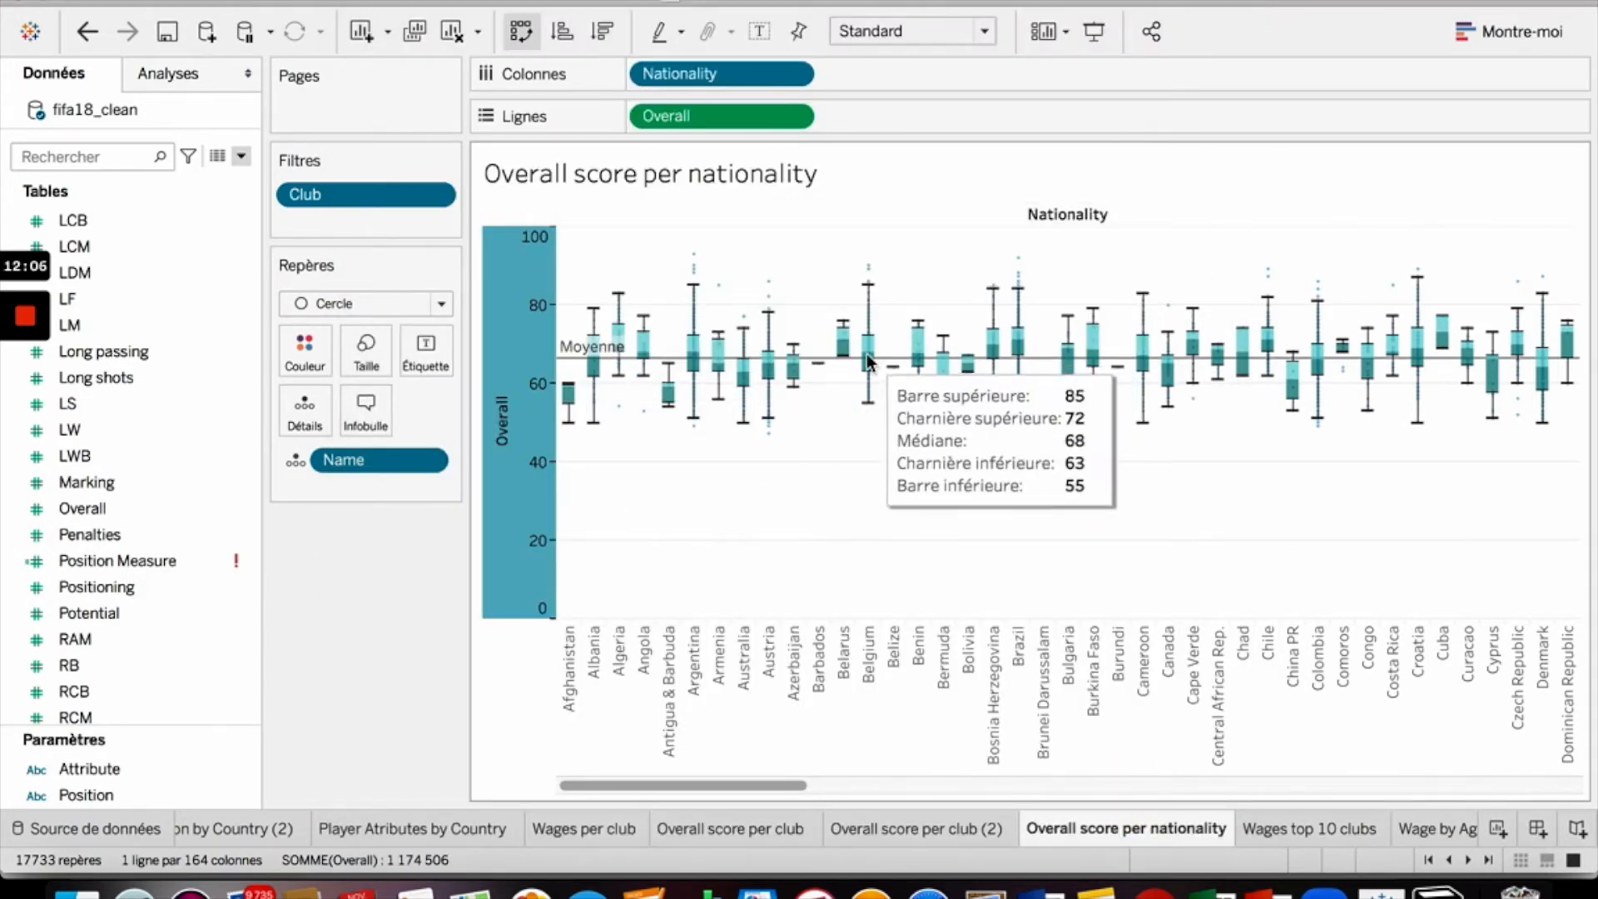
- Remove the Club filter from the nationality sheet
click(818, 364)
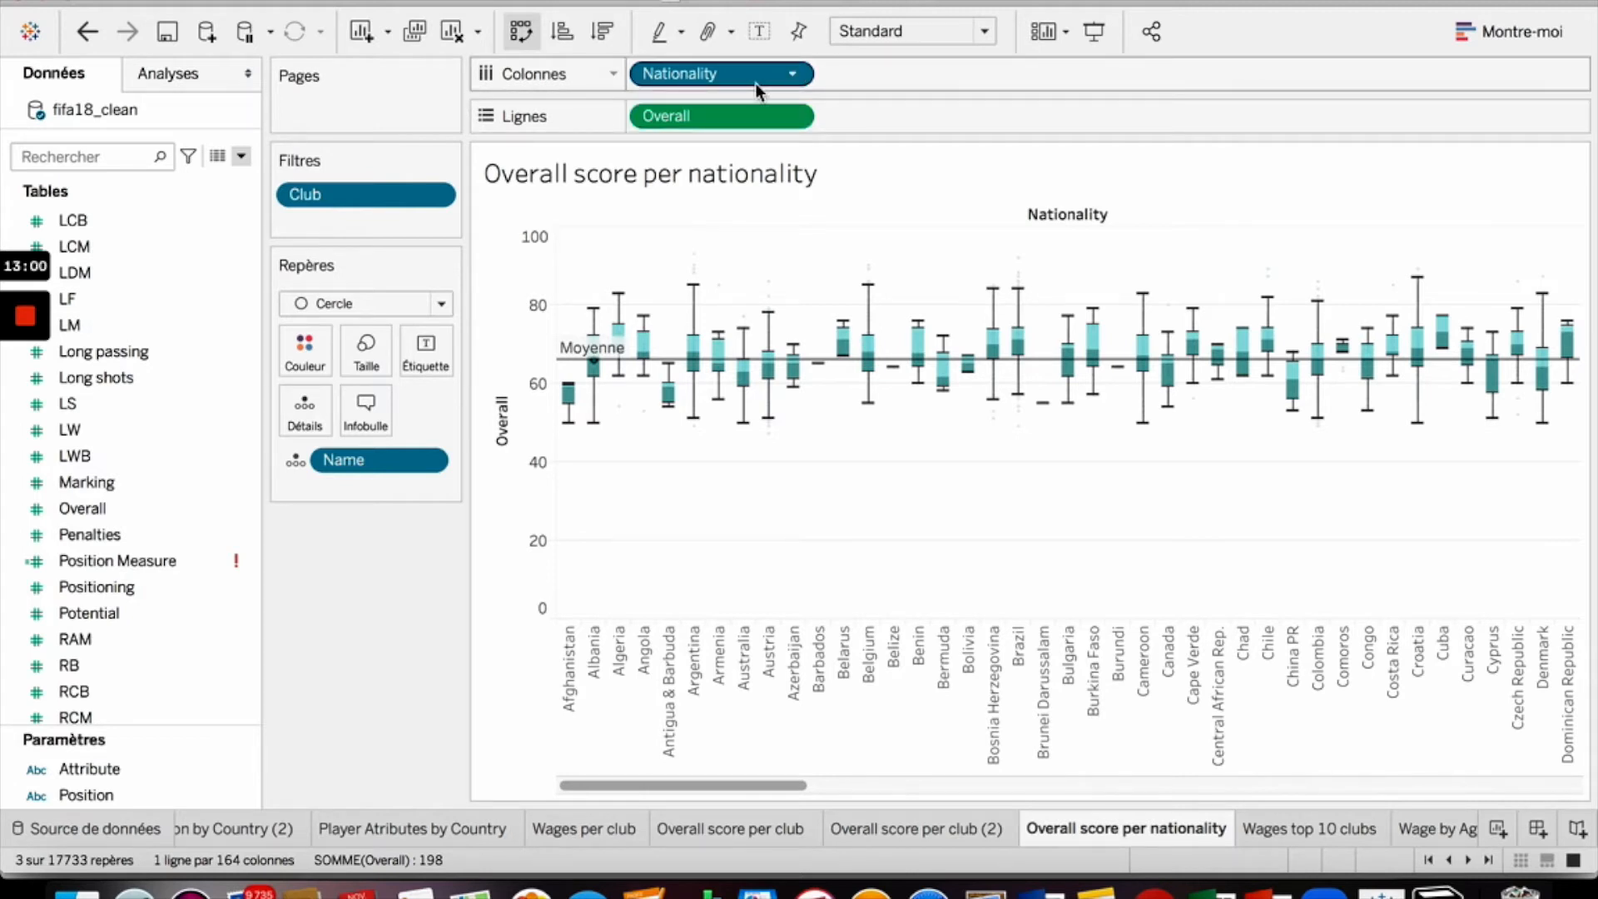
drag(403, 200, 171, 308)
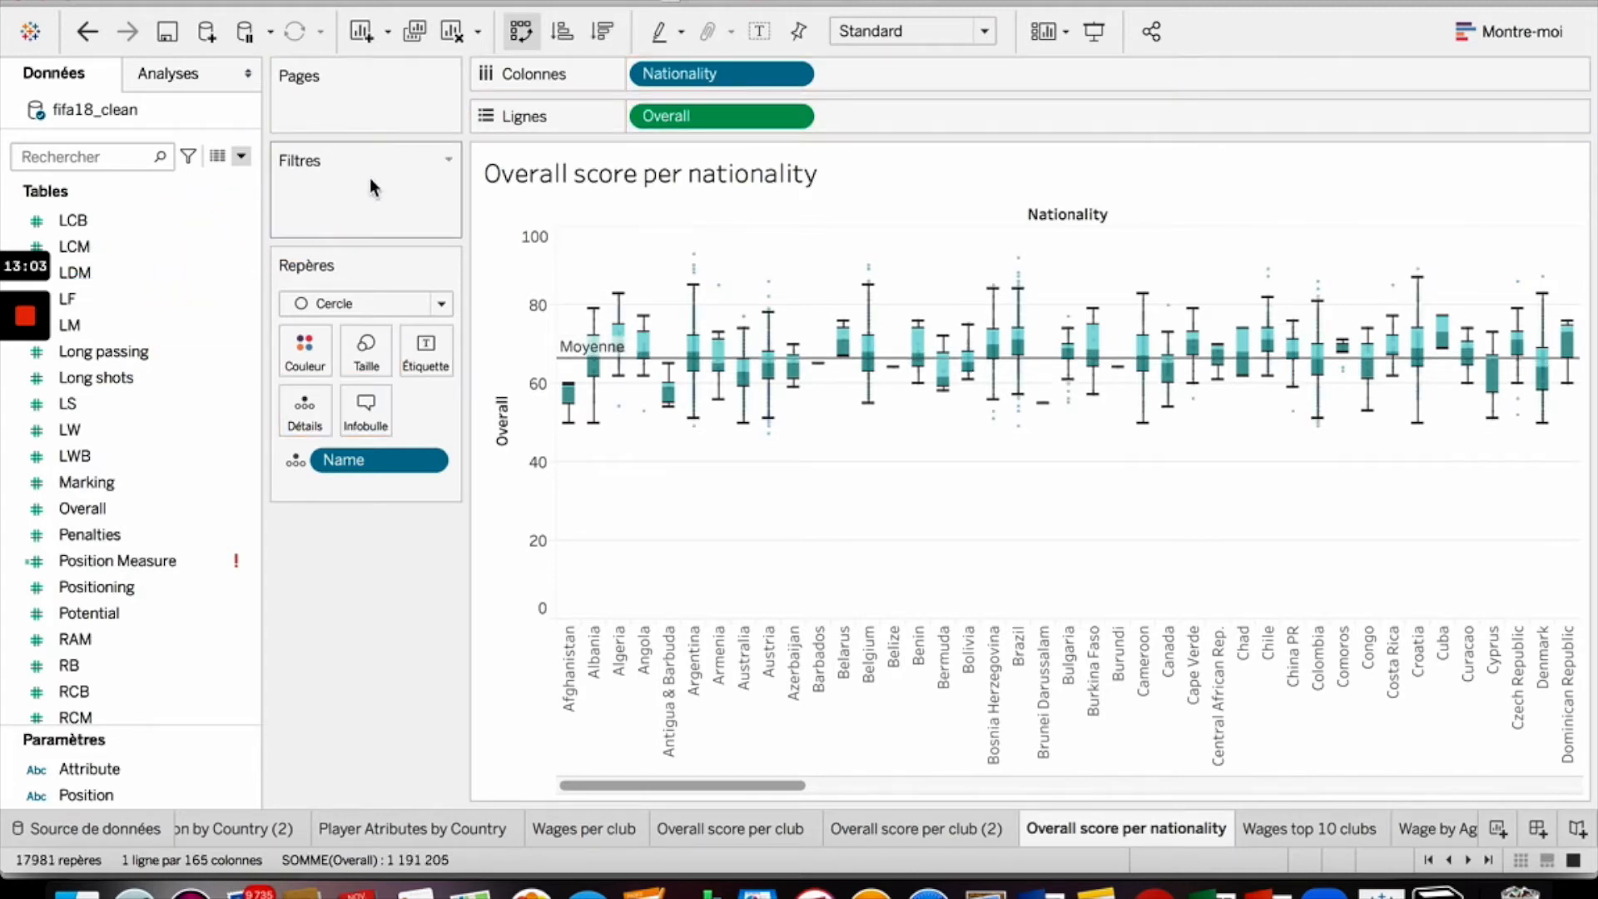
- Filter Nationality to the top 10 by average Overall
click(806, 74)
click(786, 103)
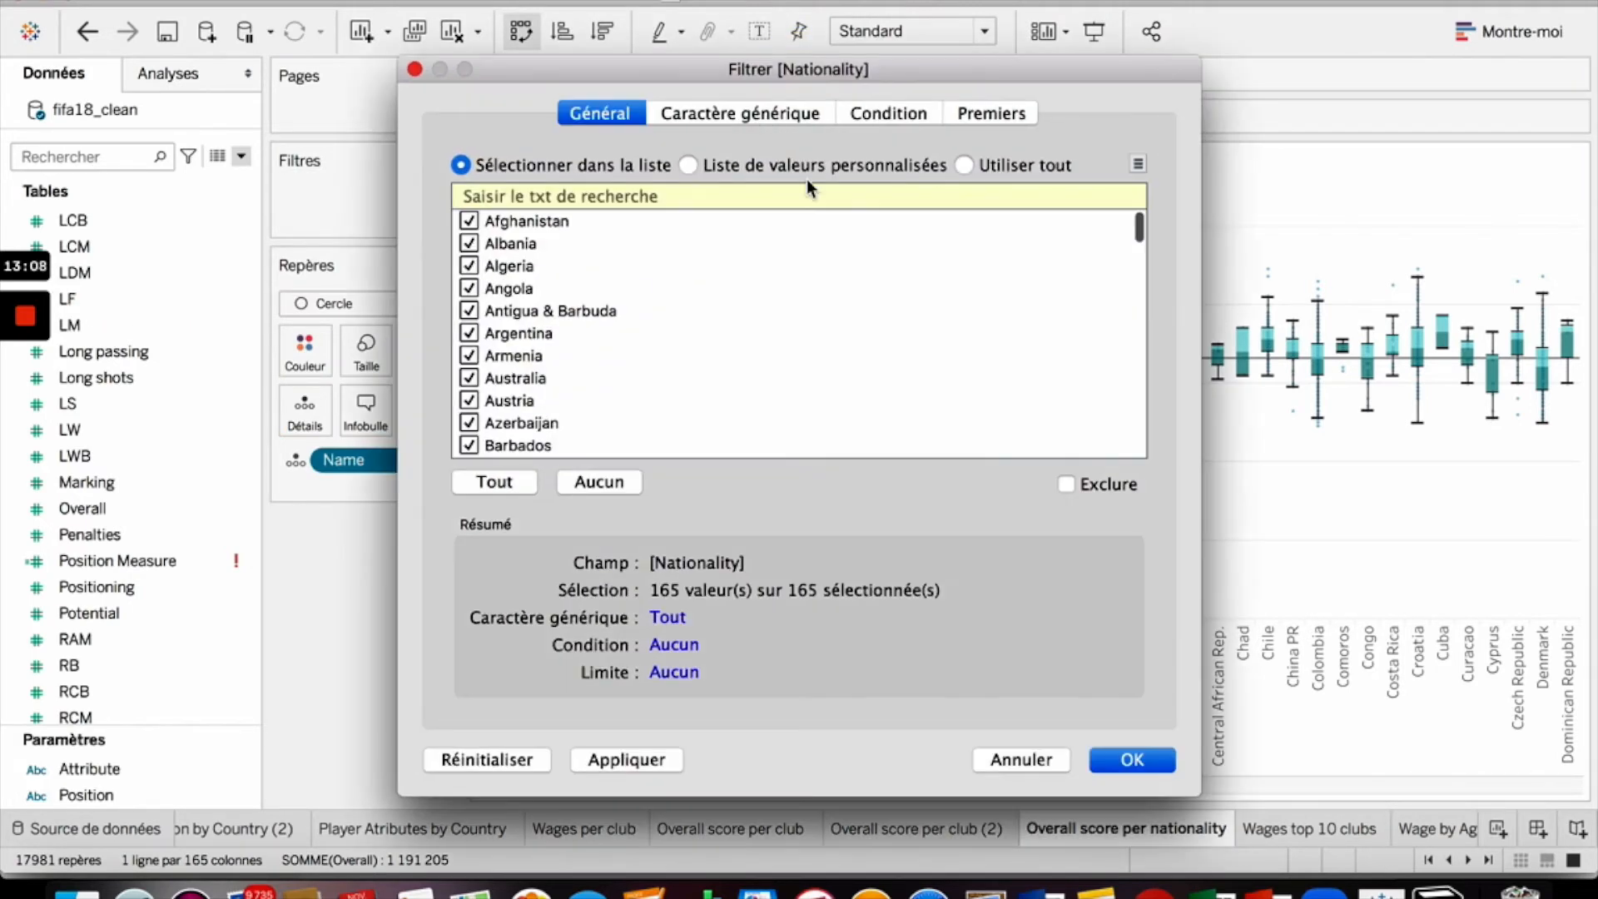
scroll(569, 346, down, 20)
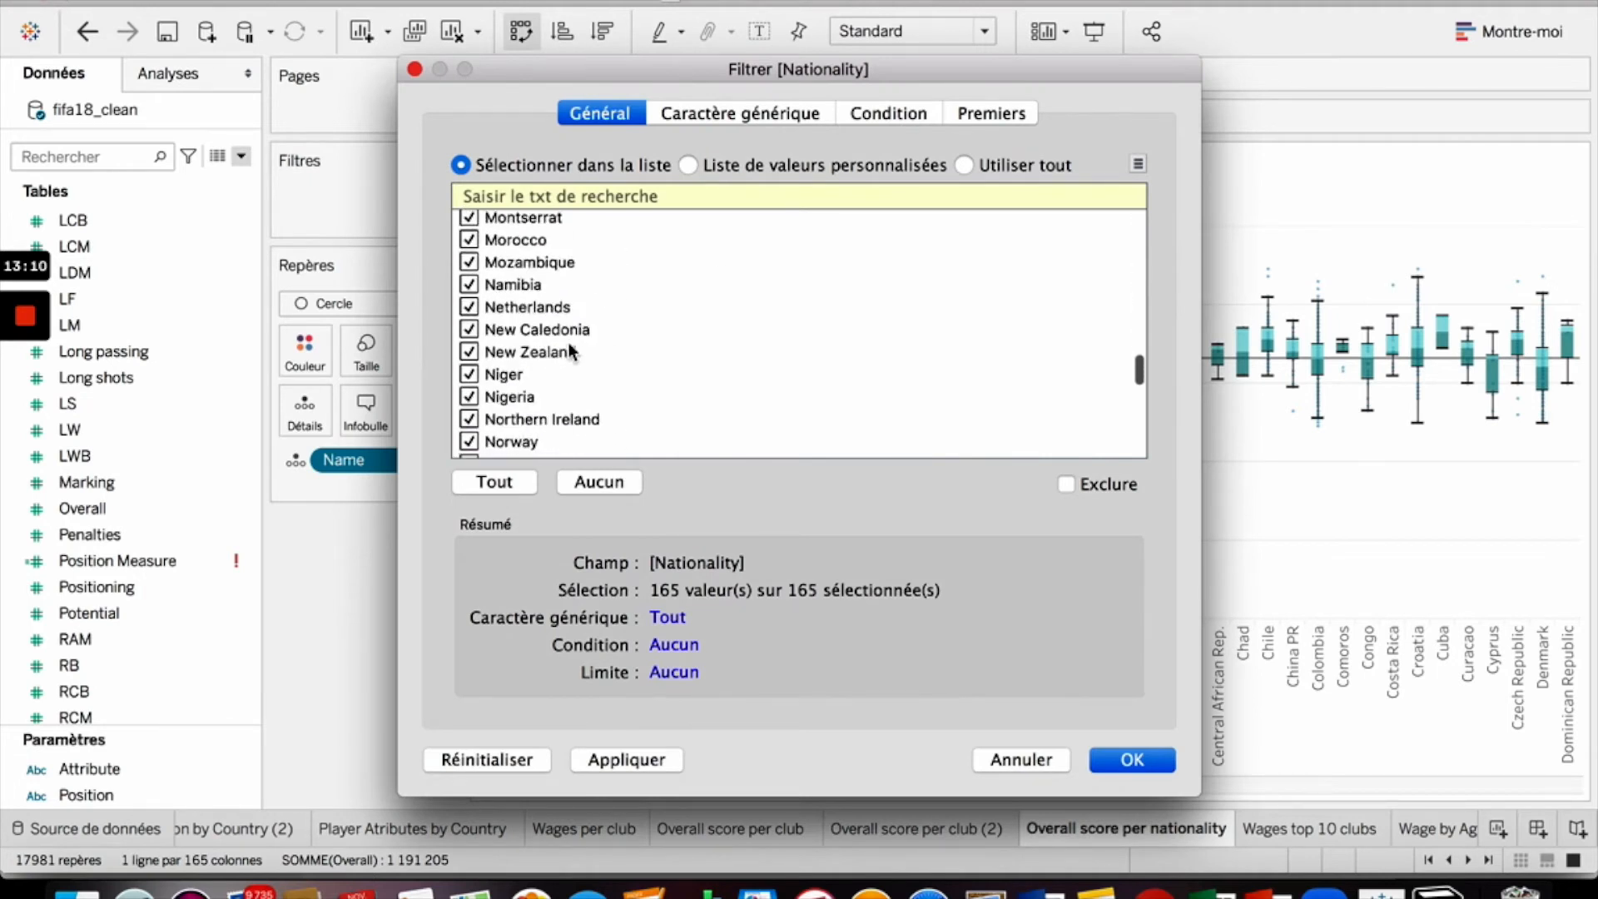
scroll(567, 342, up, 20)
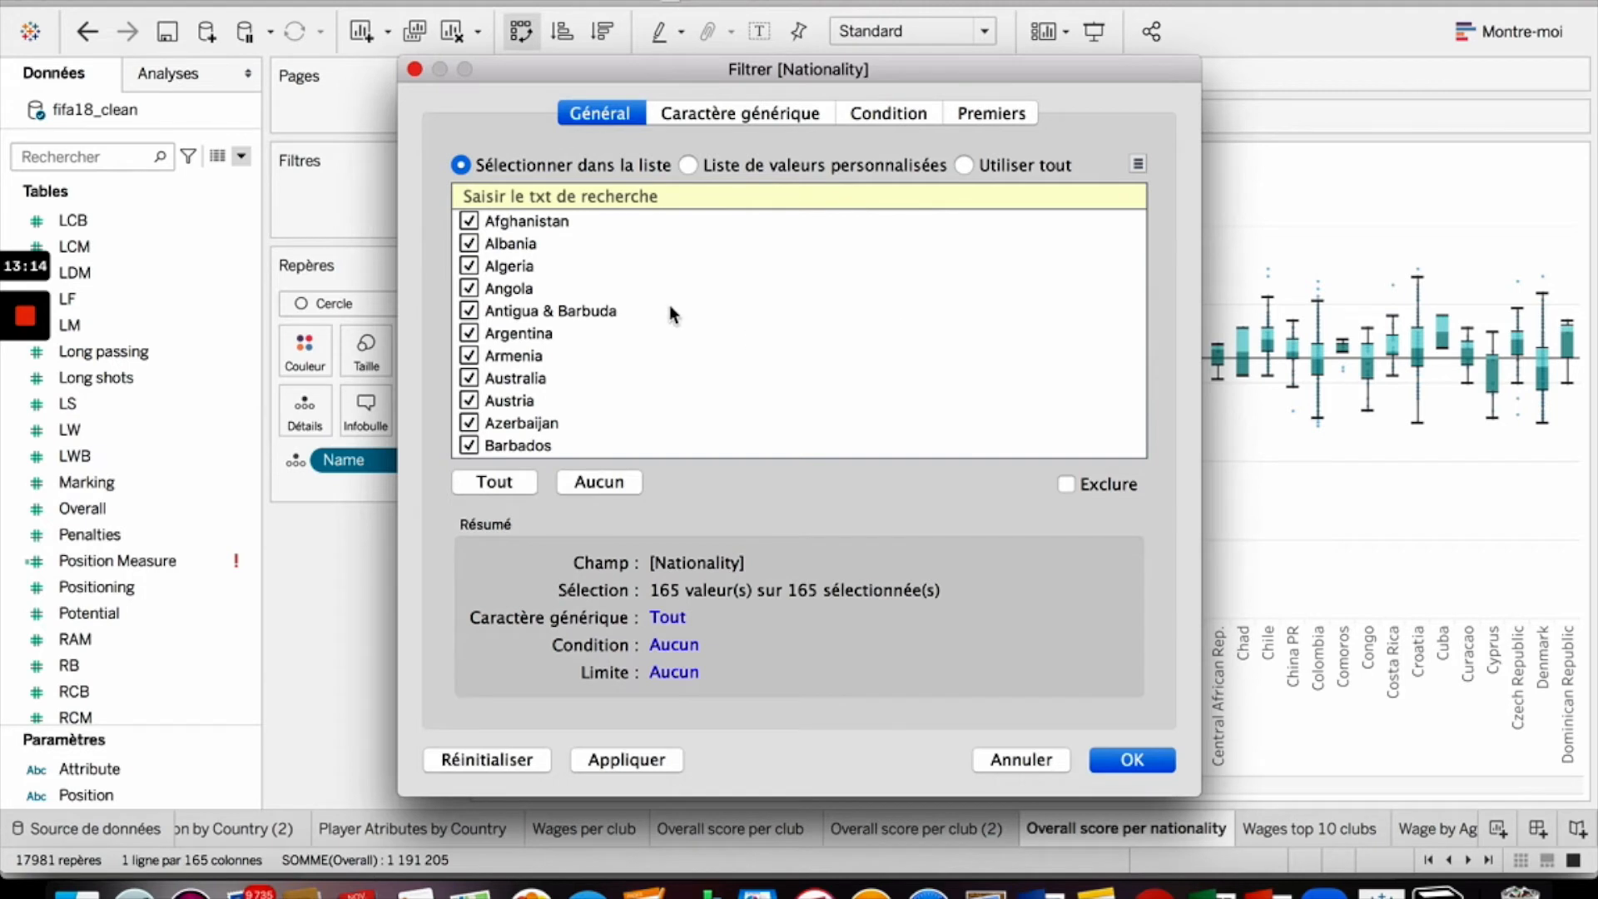
click(1017, 122)
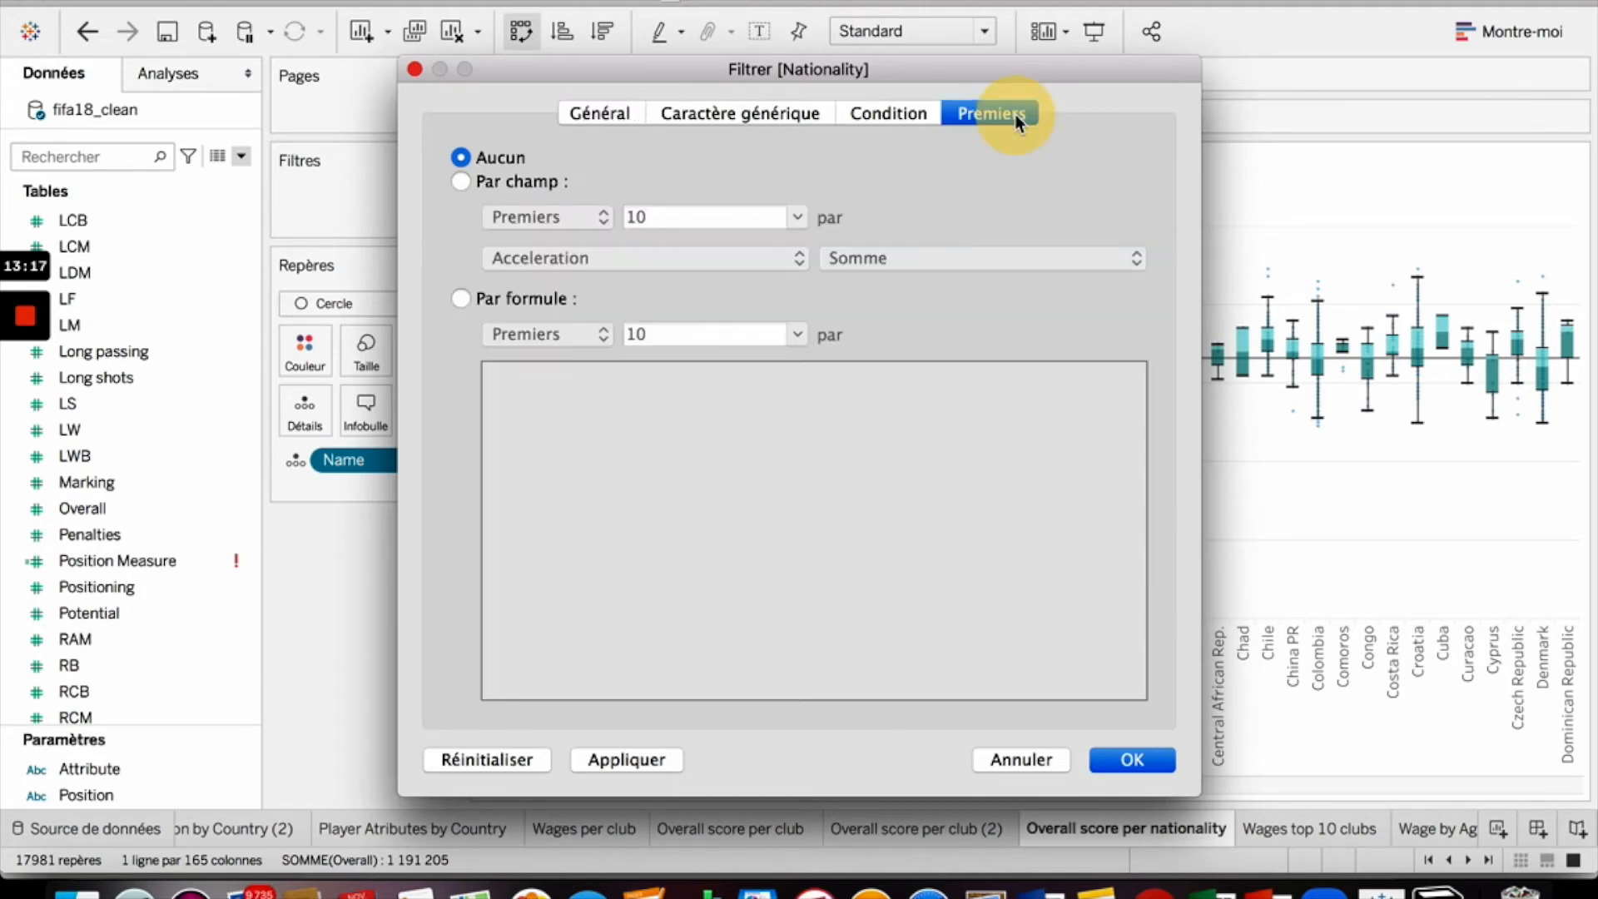
click(462, 182)
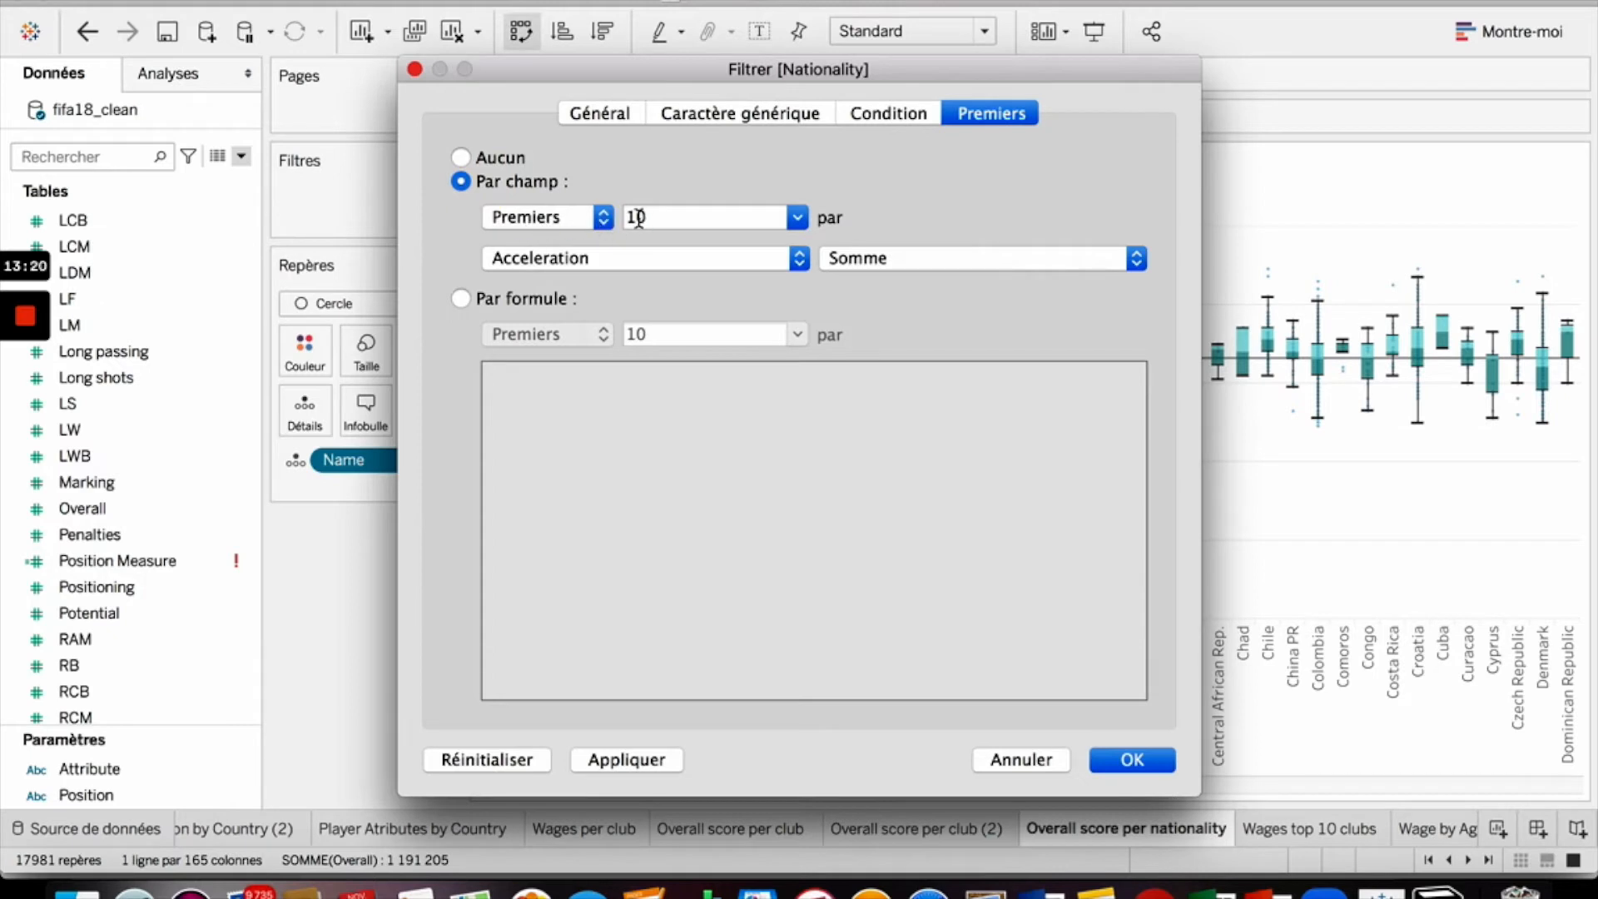
click(706, 257)
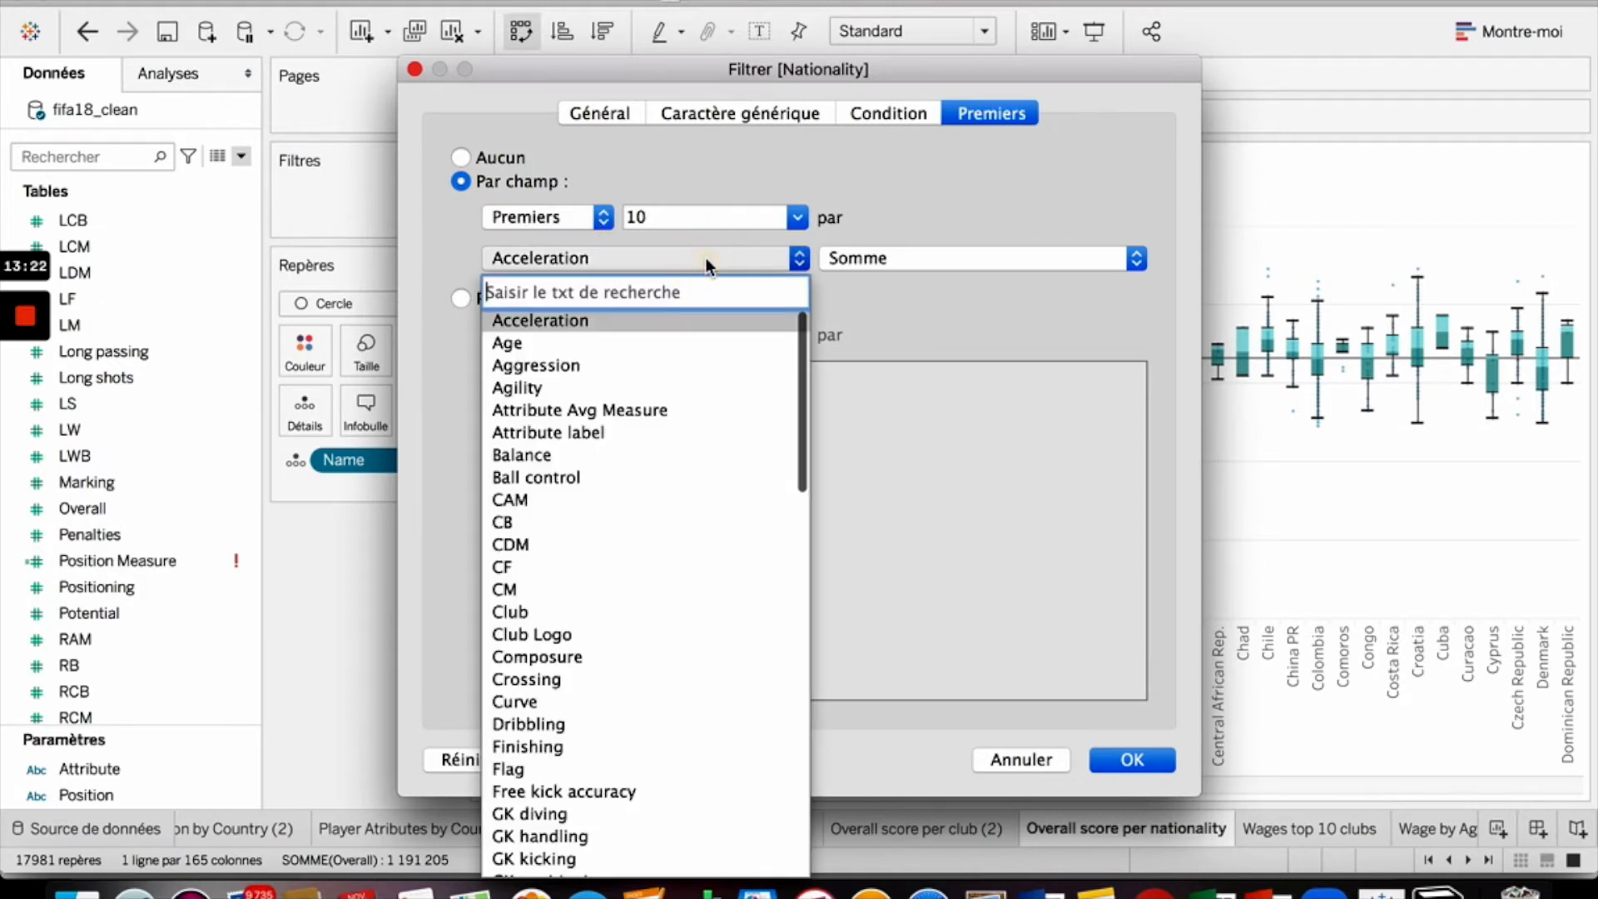
text(over)
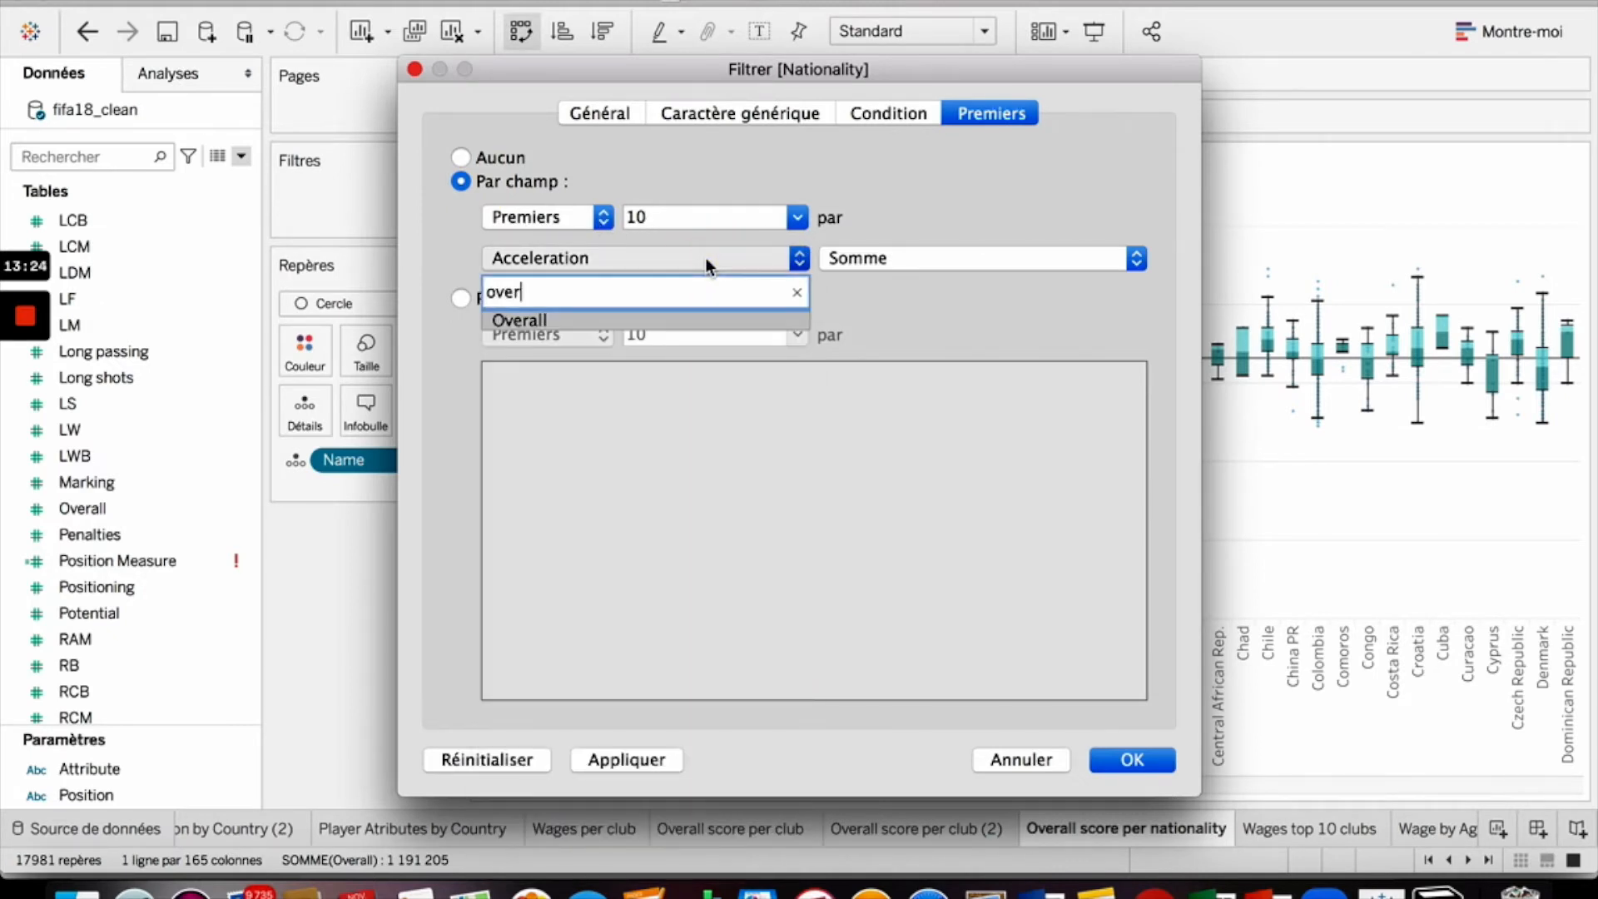
click(610, 320)
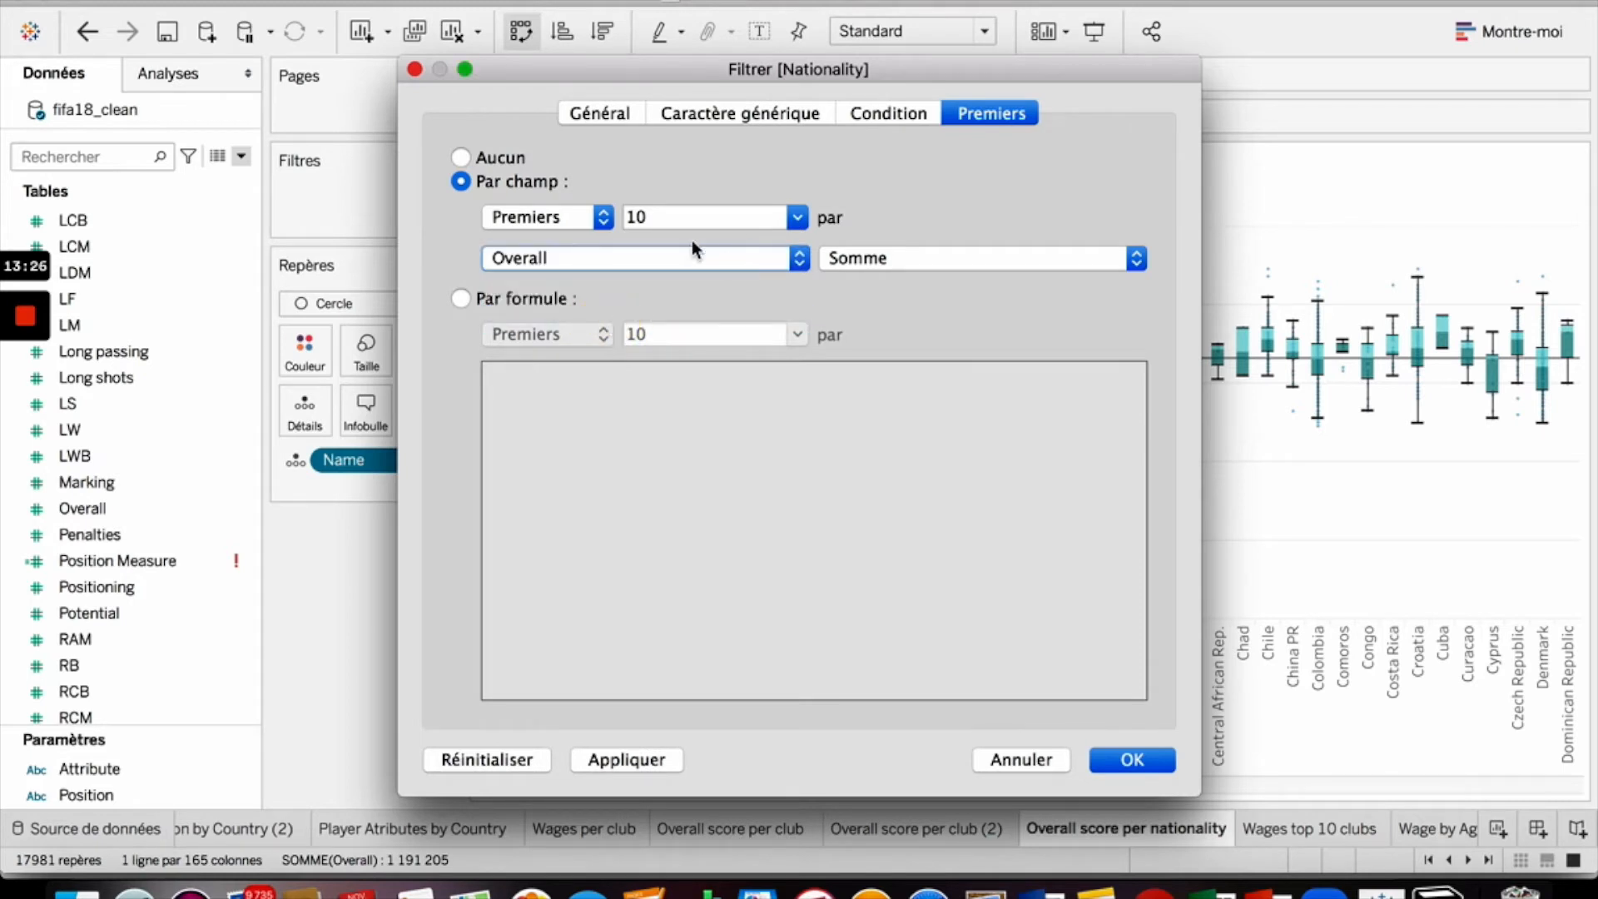
click(850, 268)
click(916, 285)
click(1134, 760)
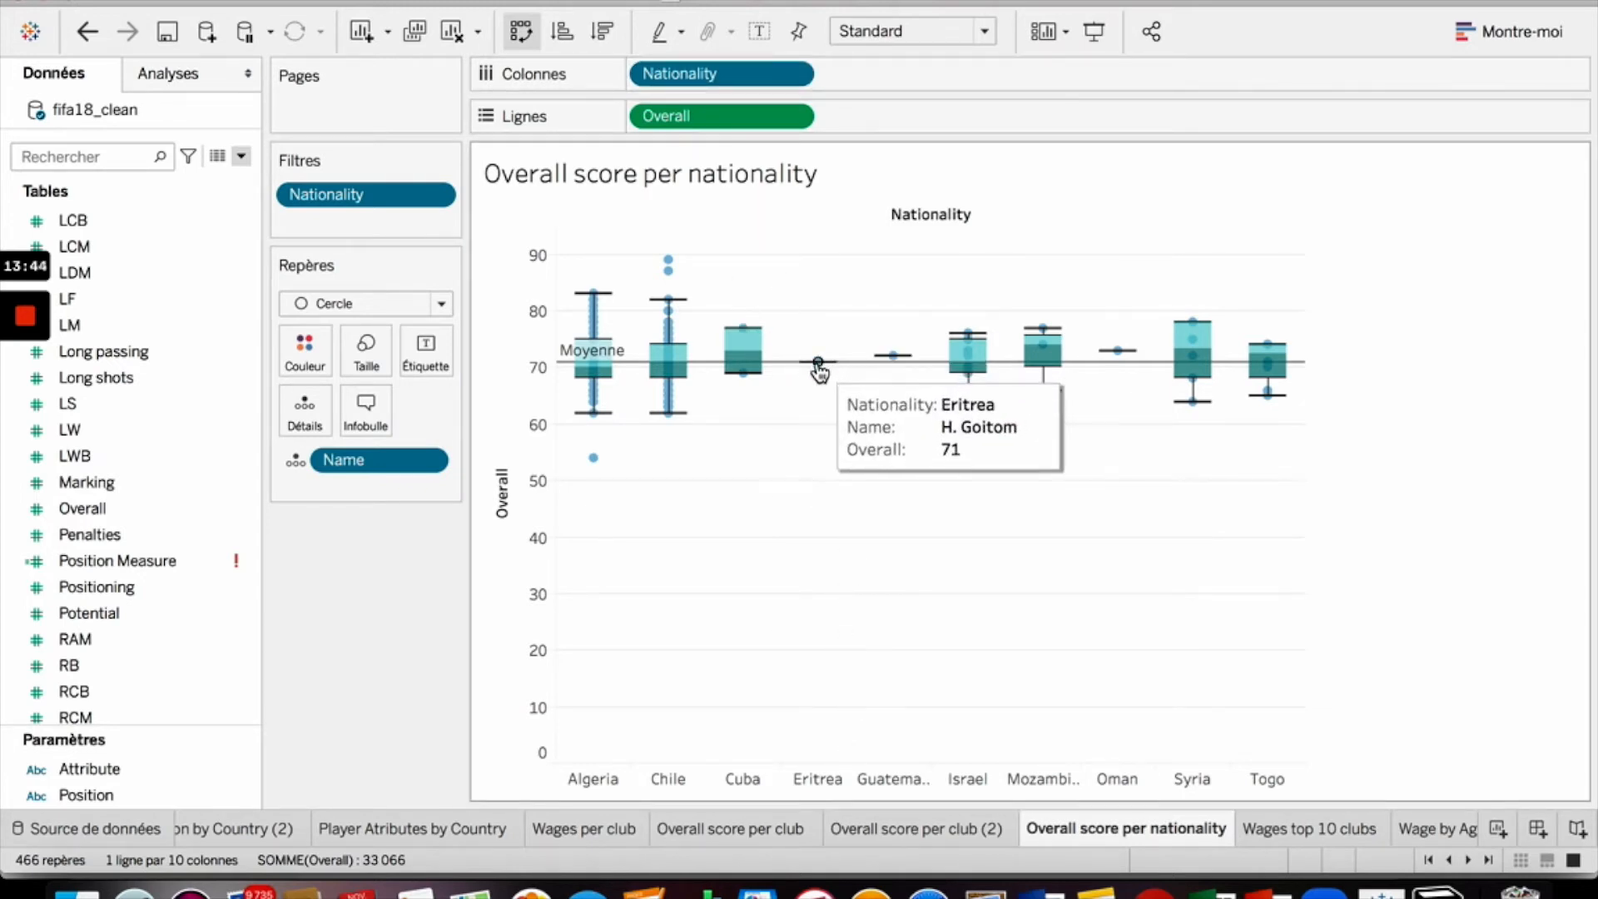
- Inspect the values of the nationality boxes in the chart
mouse_move(895, 361)
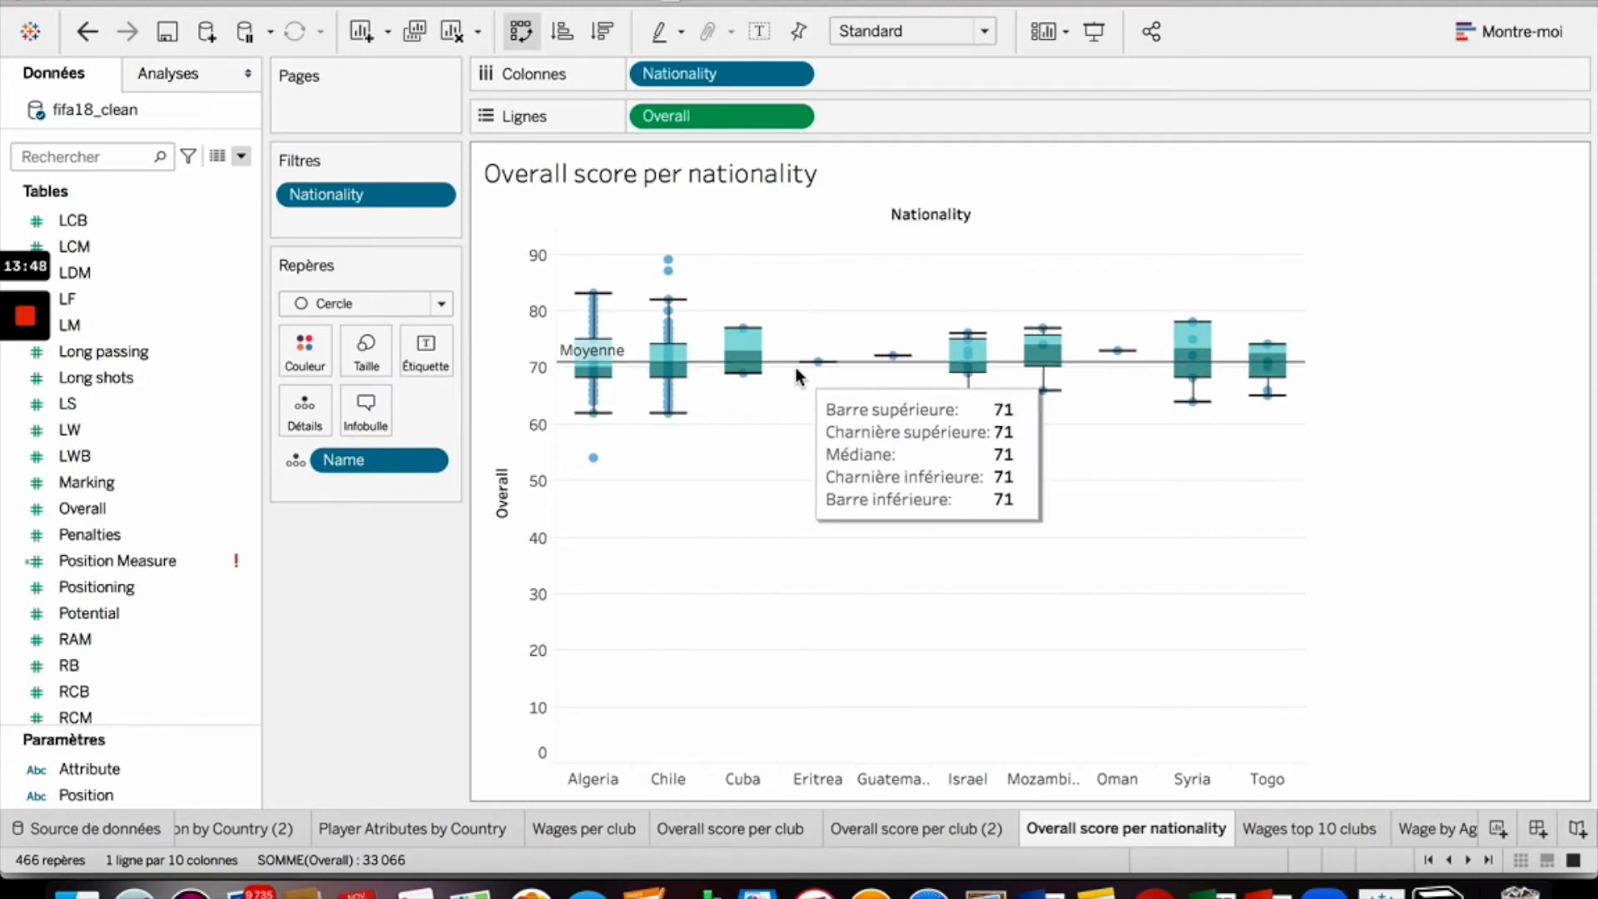
mouse_move(806, 363)
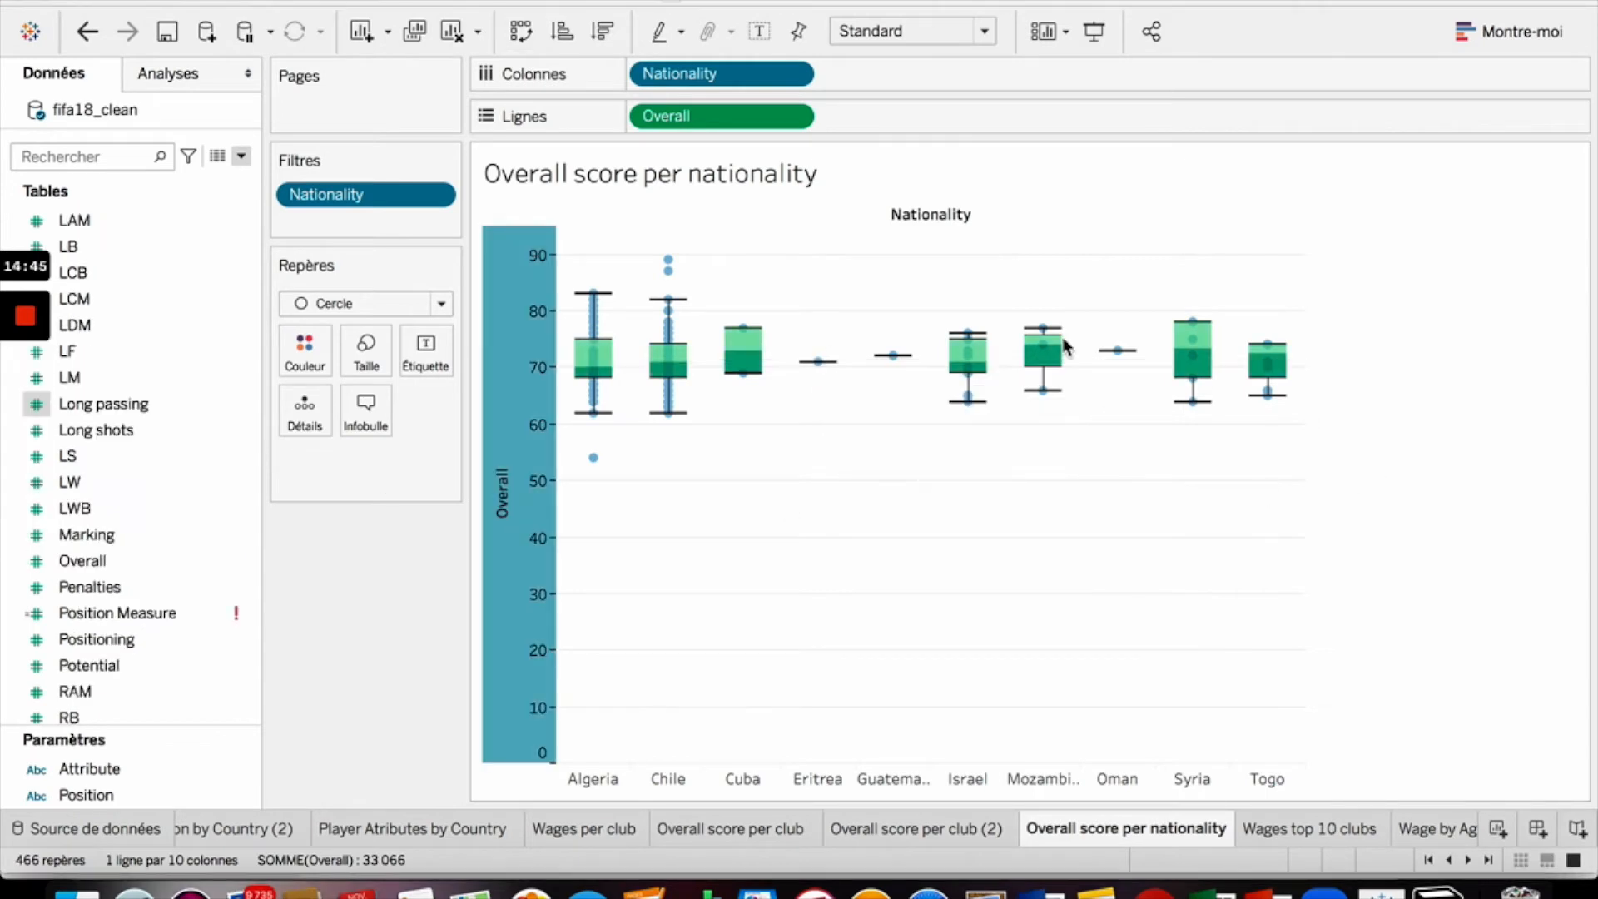
click(1047, 471)
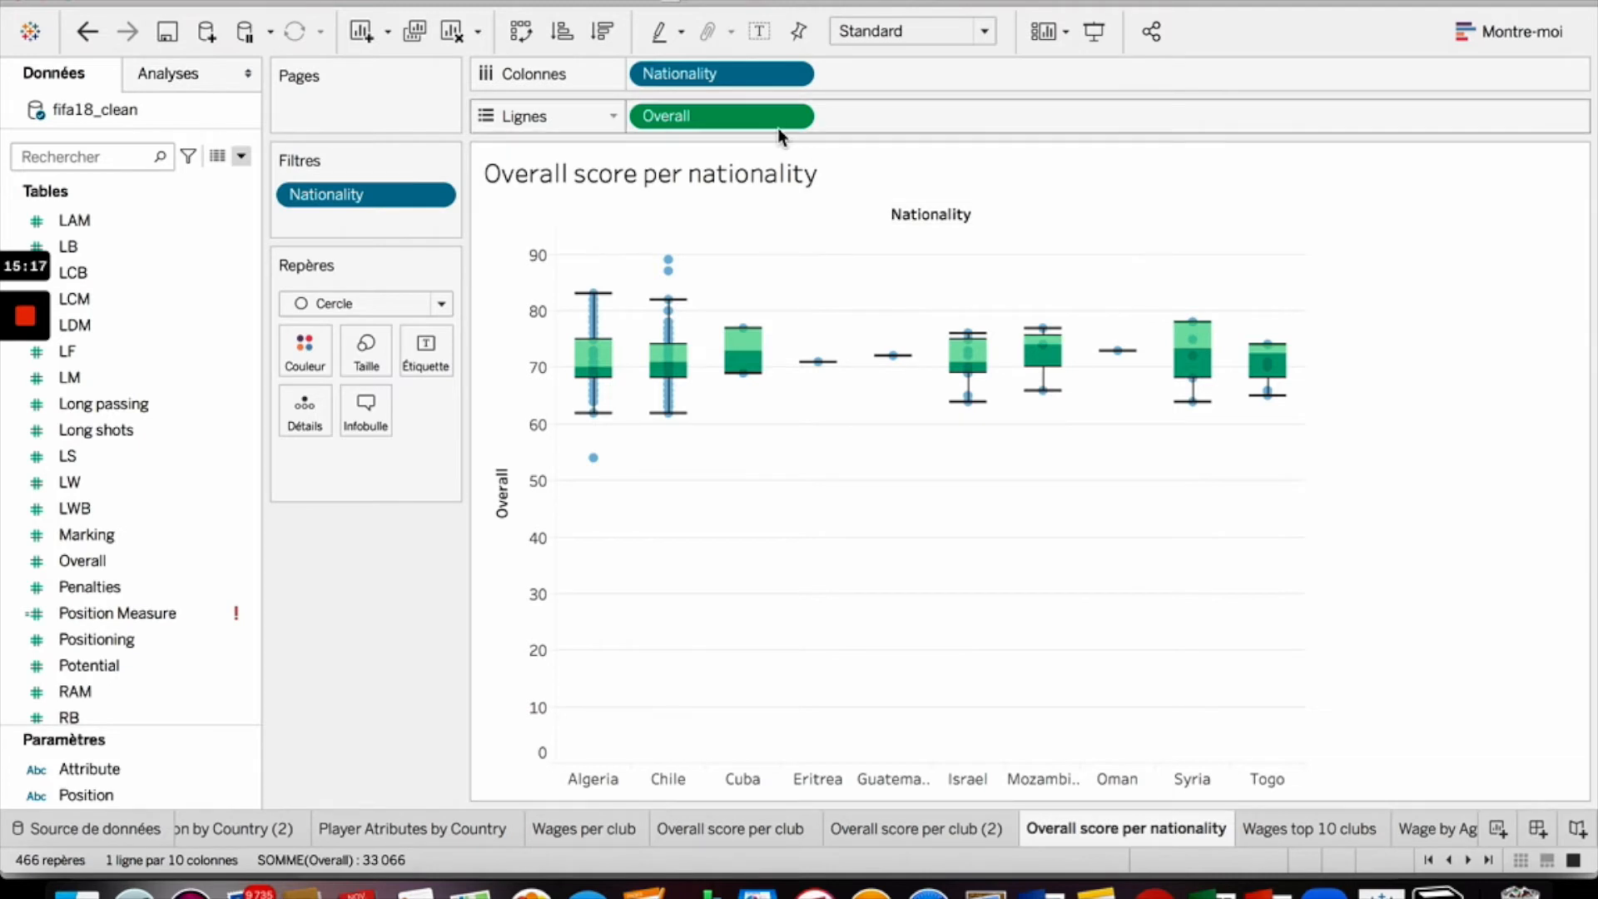
- Change the top-10 Nationality filter to rank by the Total (count) of ID
click(791, 77)
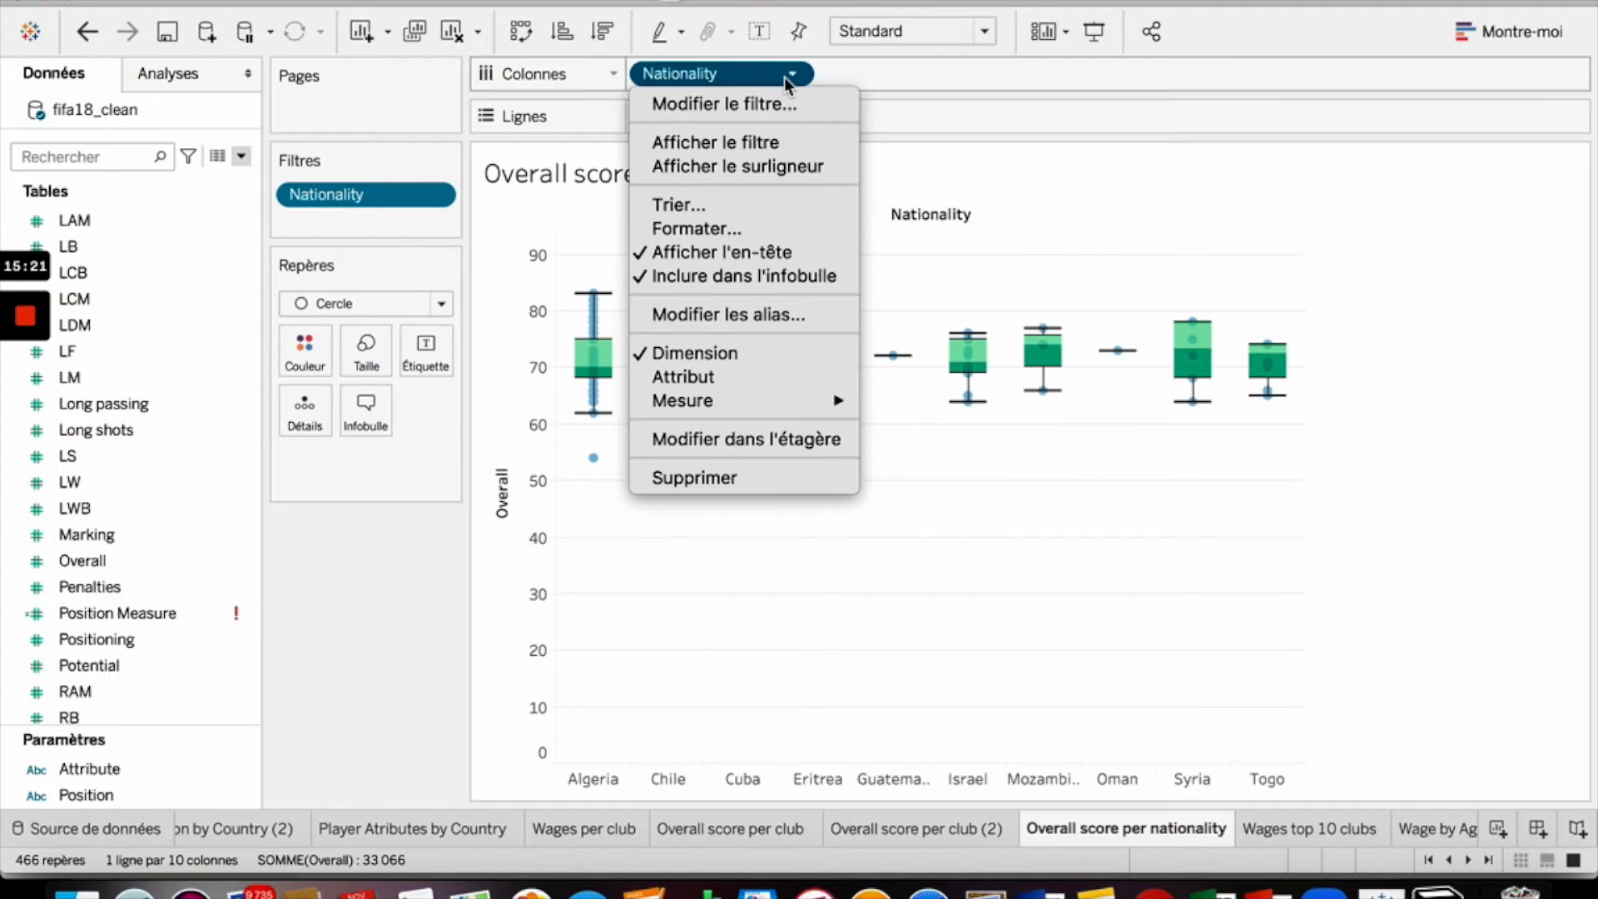
click(787, 101)
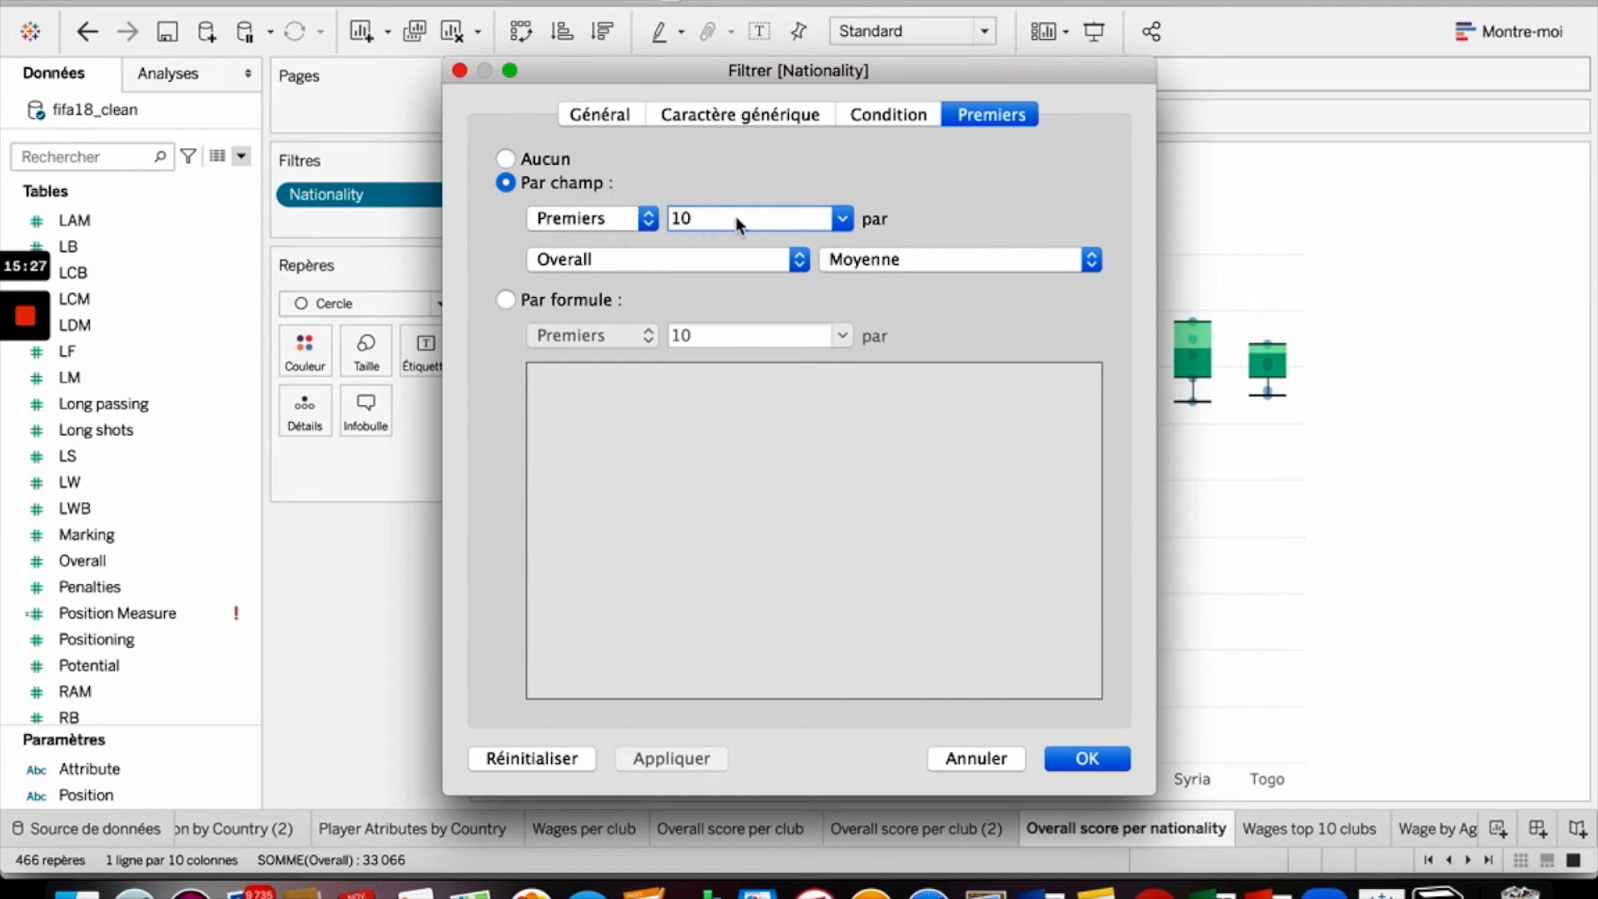
click(717, 258)
text(id)
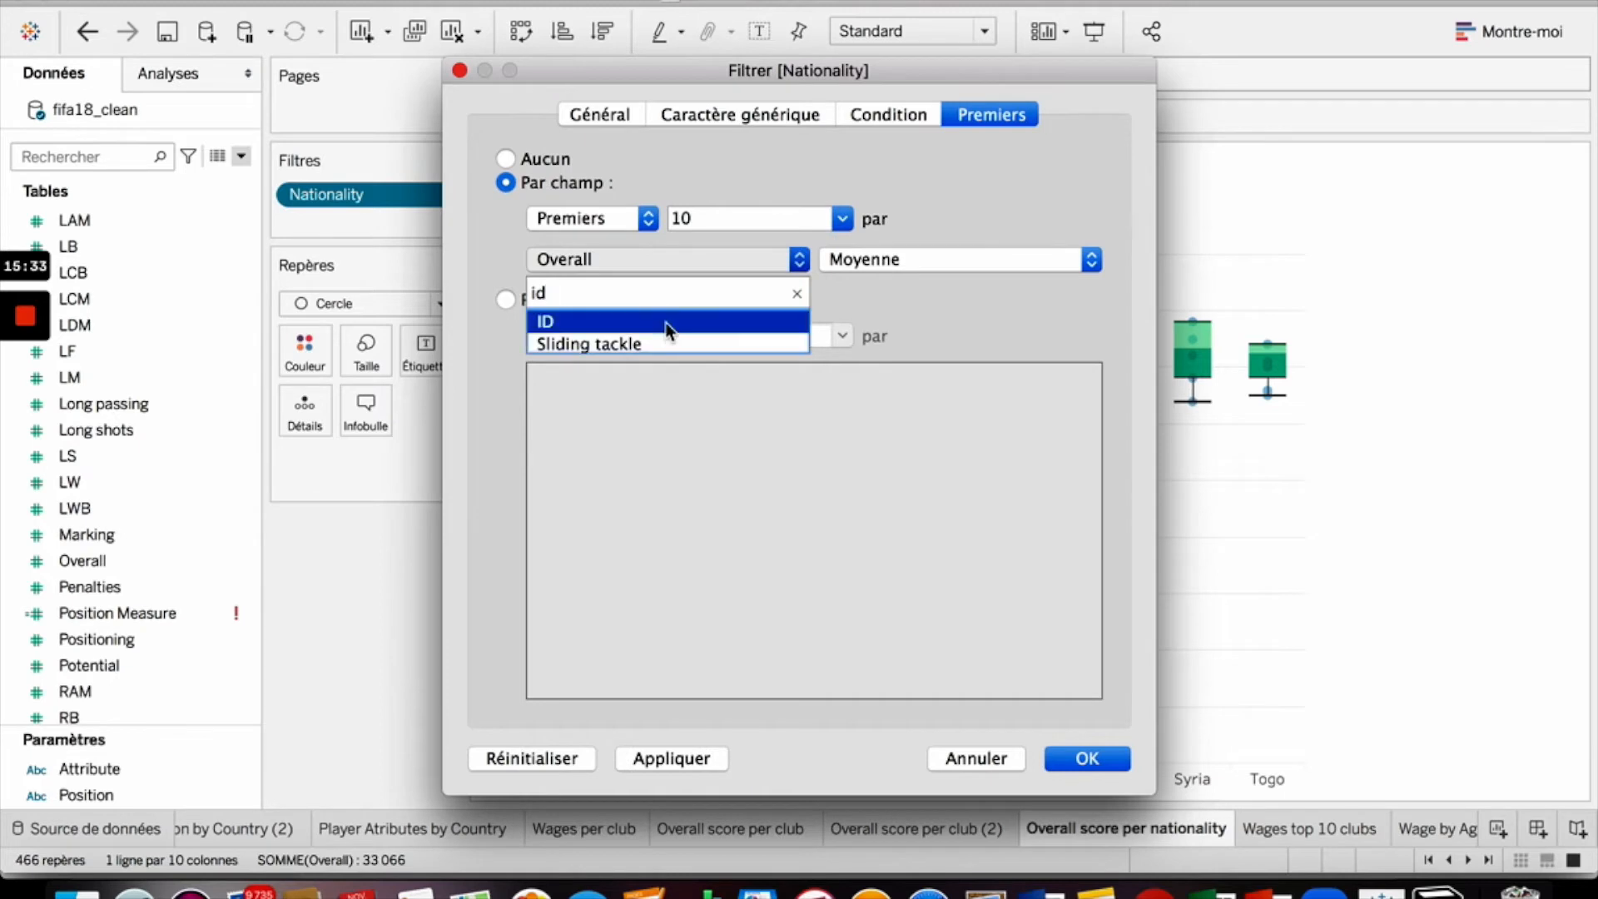
click(669, 321)
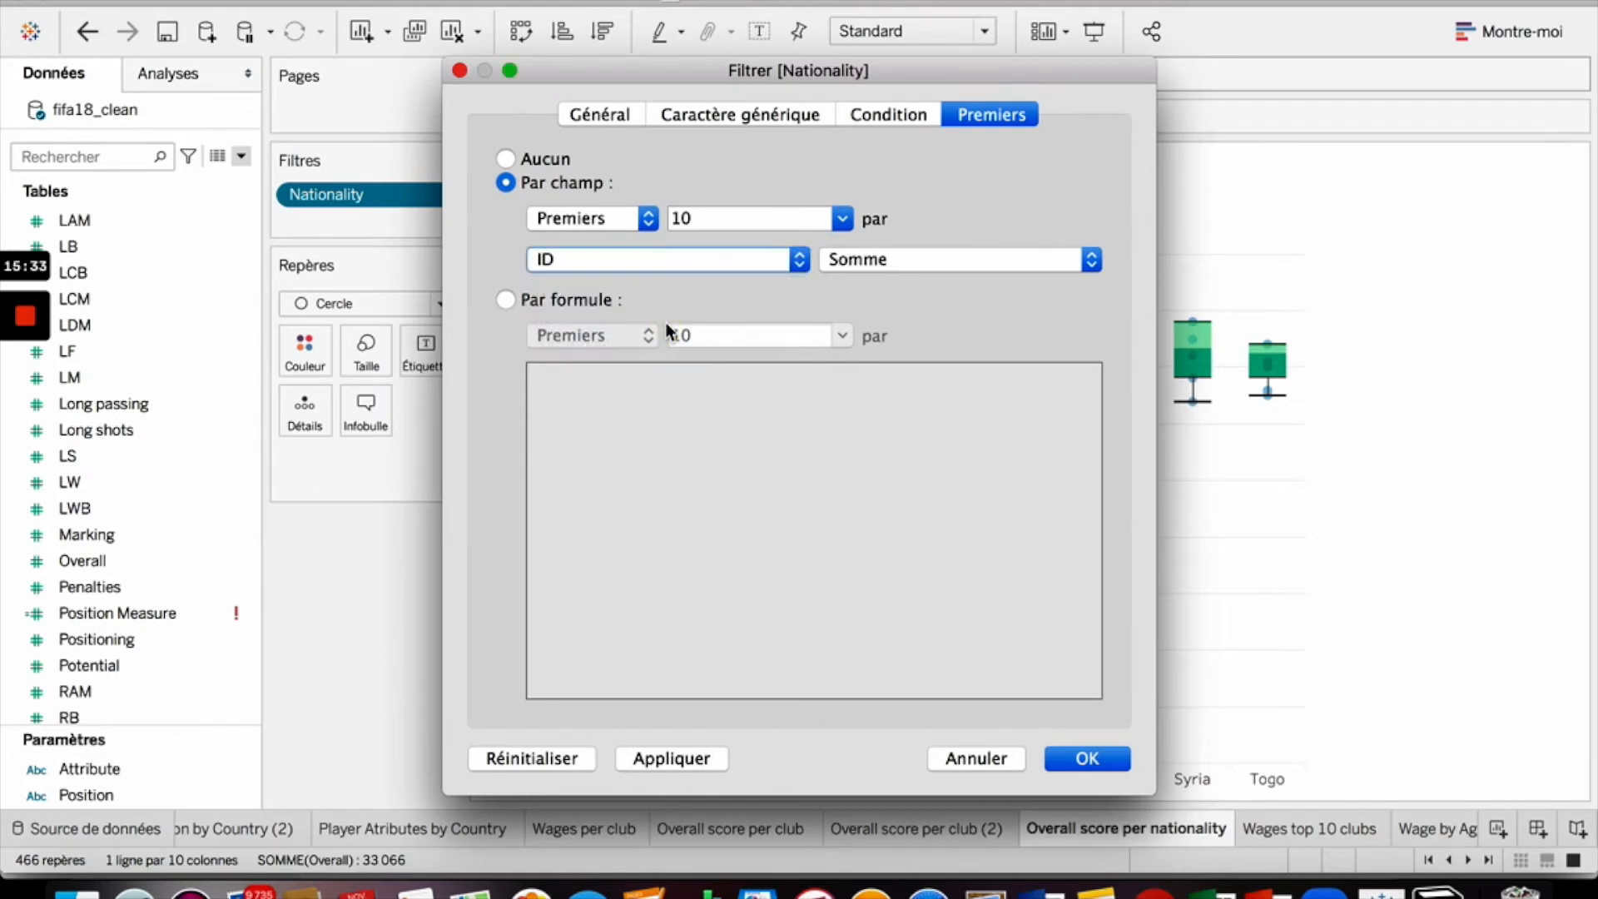
click(887, 258)
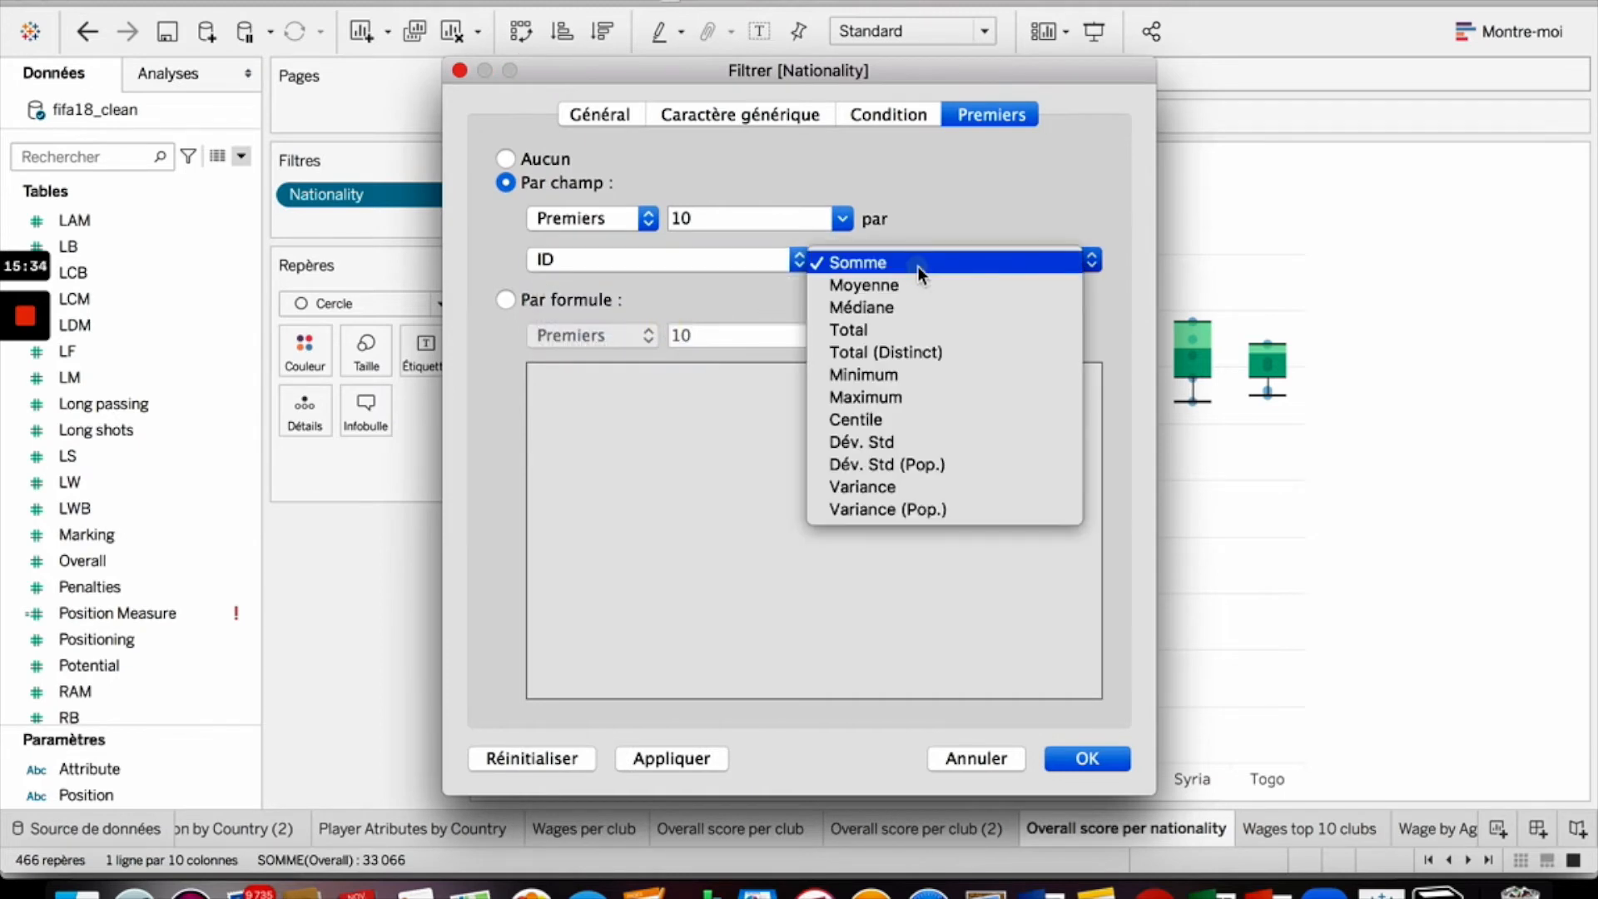
click(914, 327)
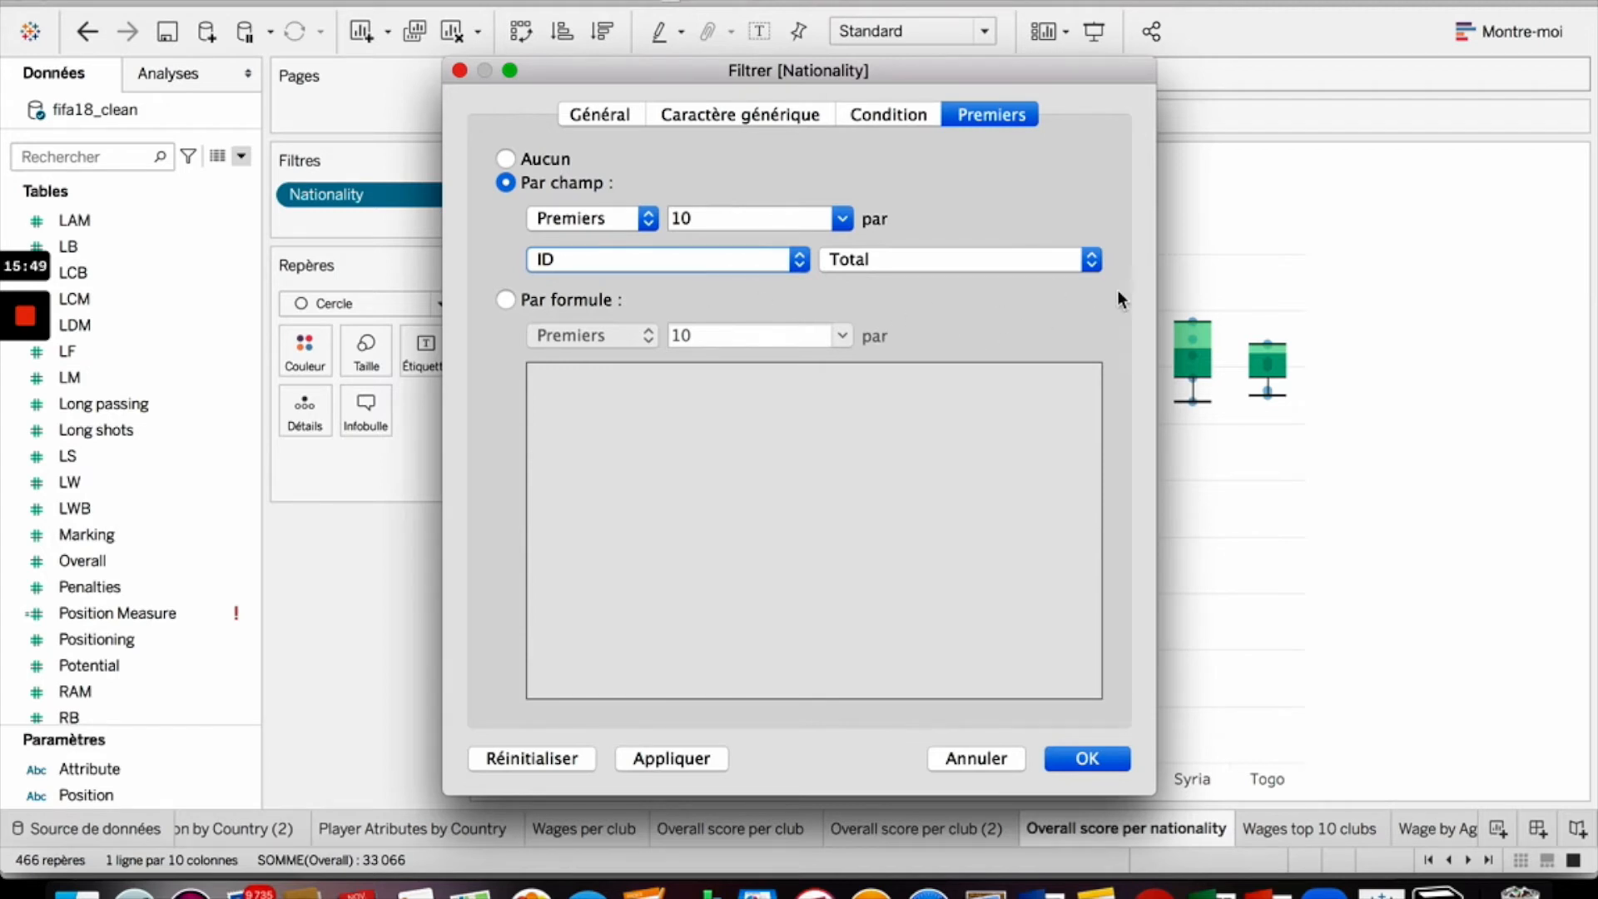
click(1106, 760)
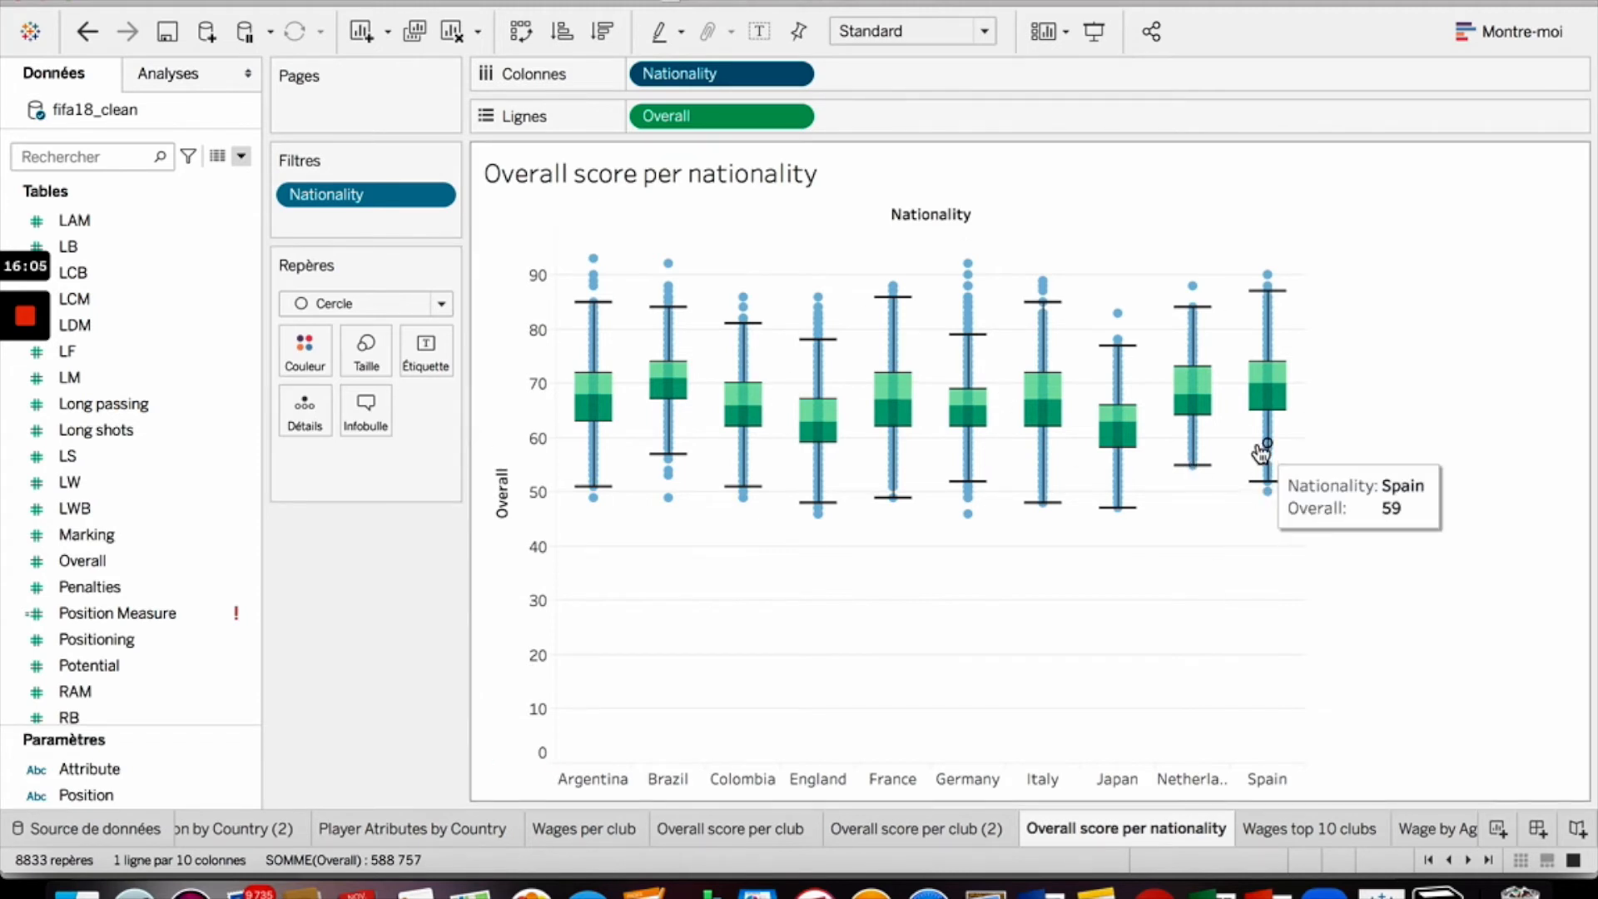
- Sort nationalities in descending order with a nested sort on Overall using the Moyenne aggregation
click(799, 116)
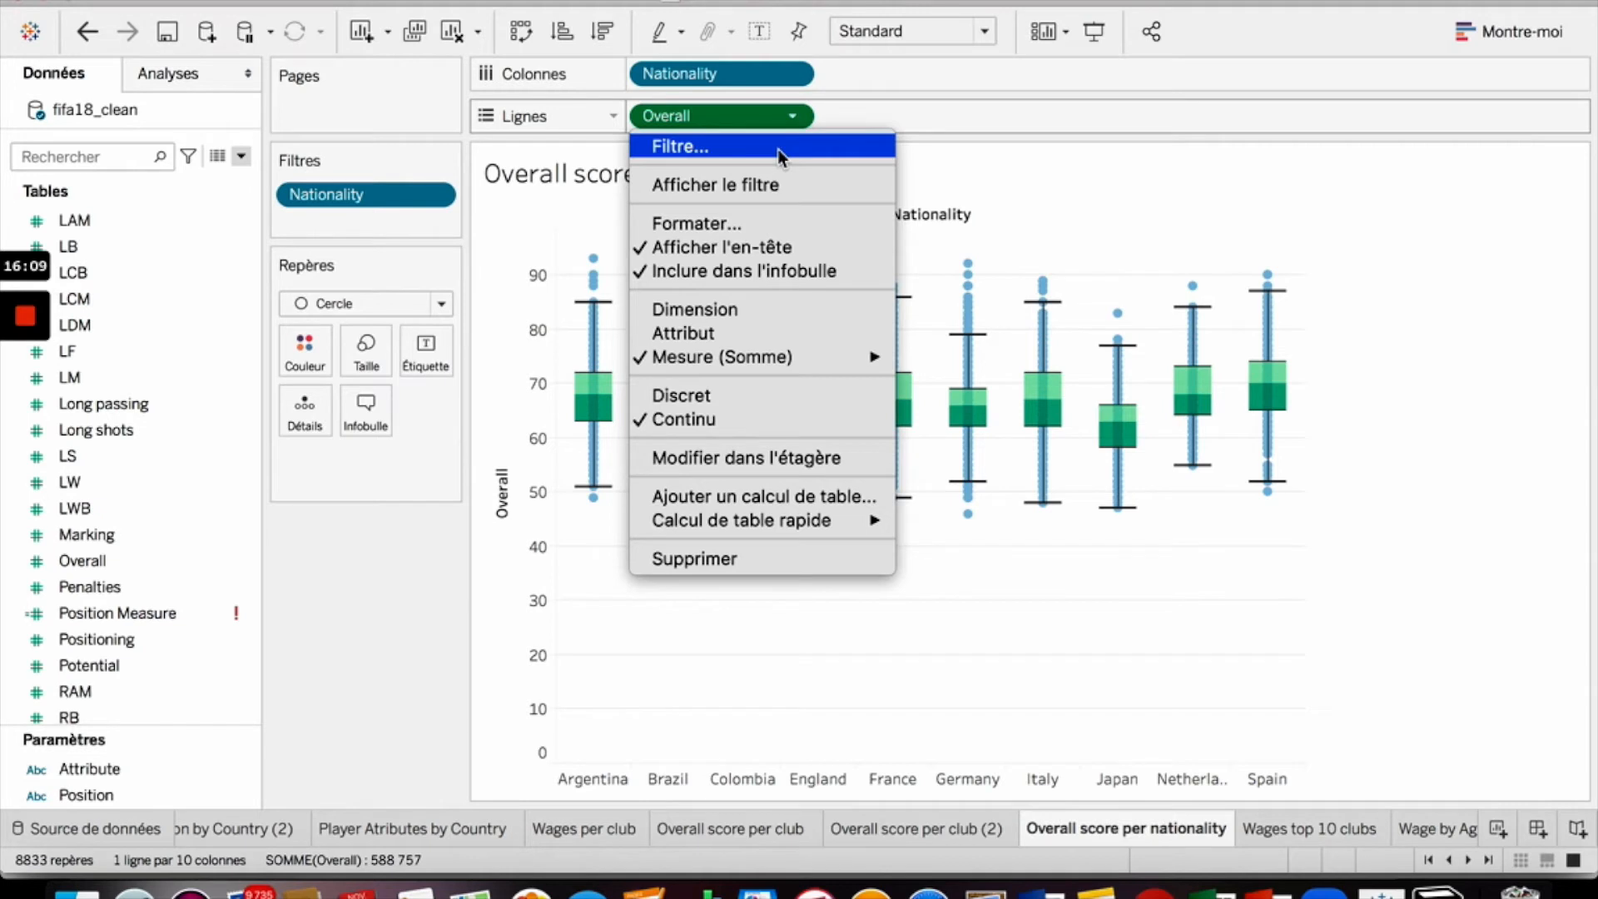
click(790, 75)
click(794, 75)
click(742, 205)
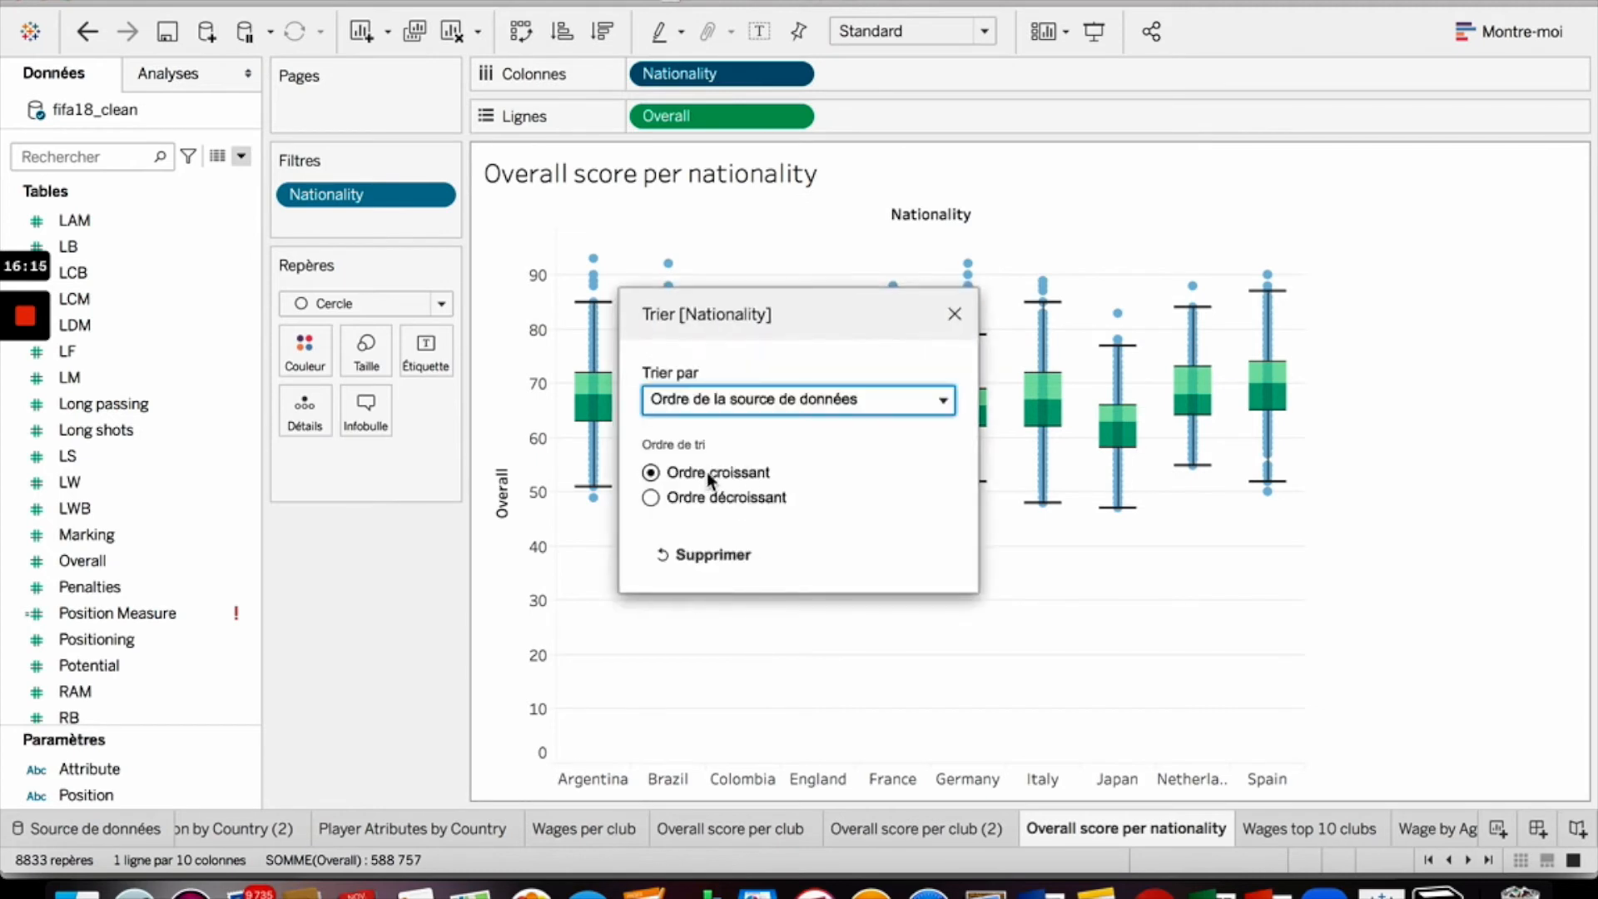
click(812, 400)
click(782, 504)
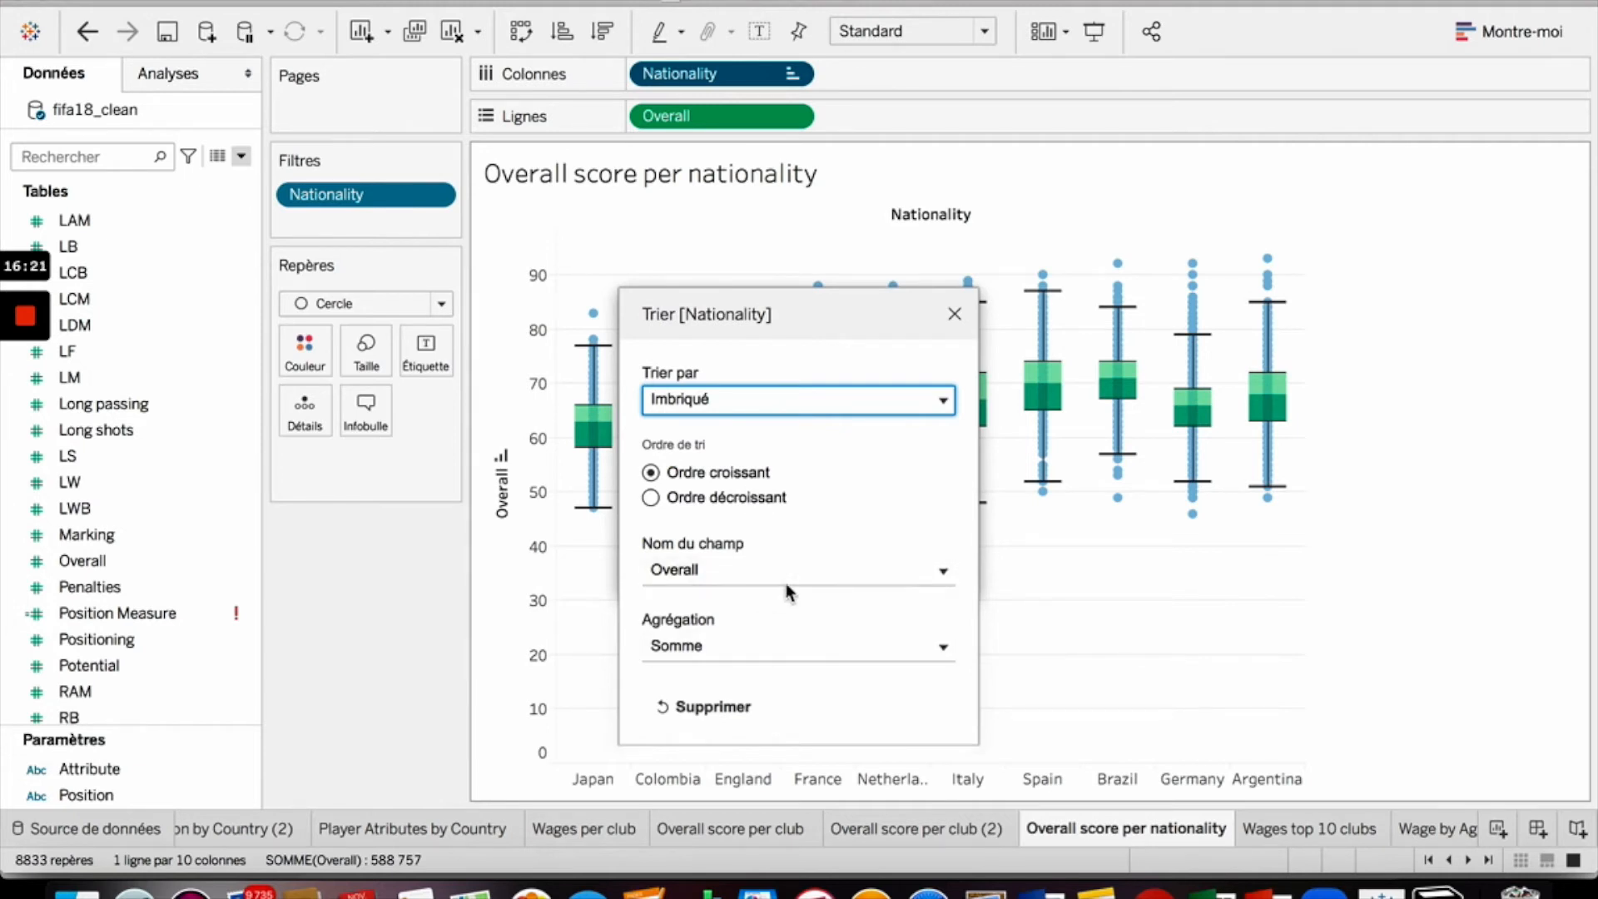
click(829, 647)
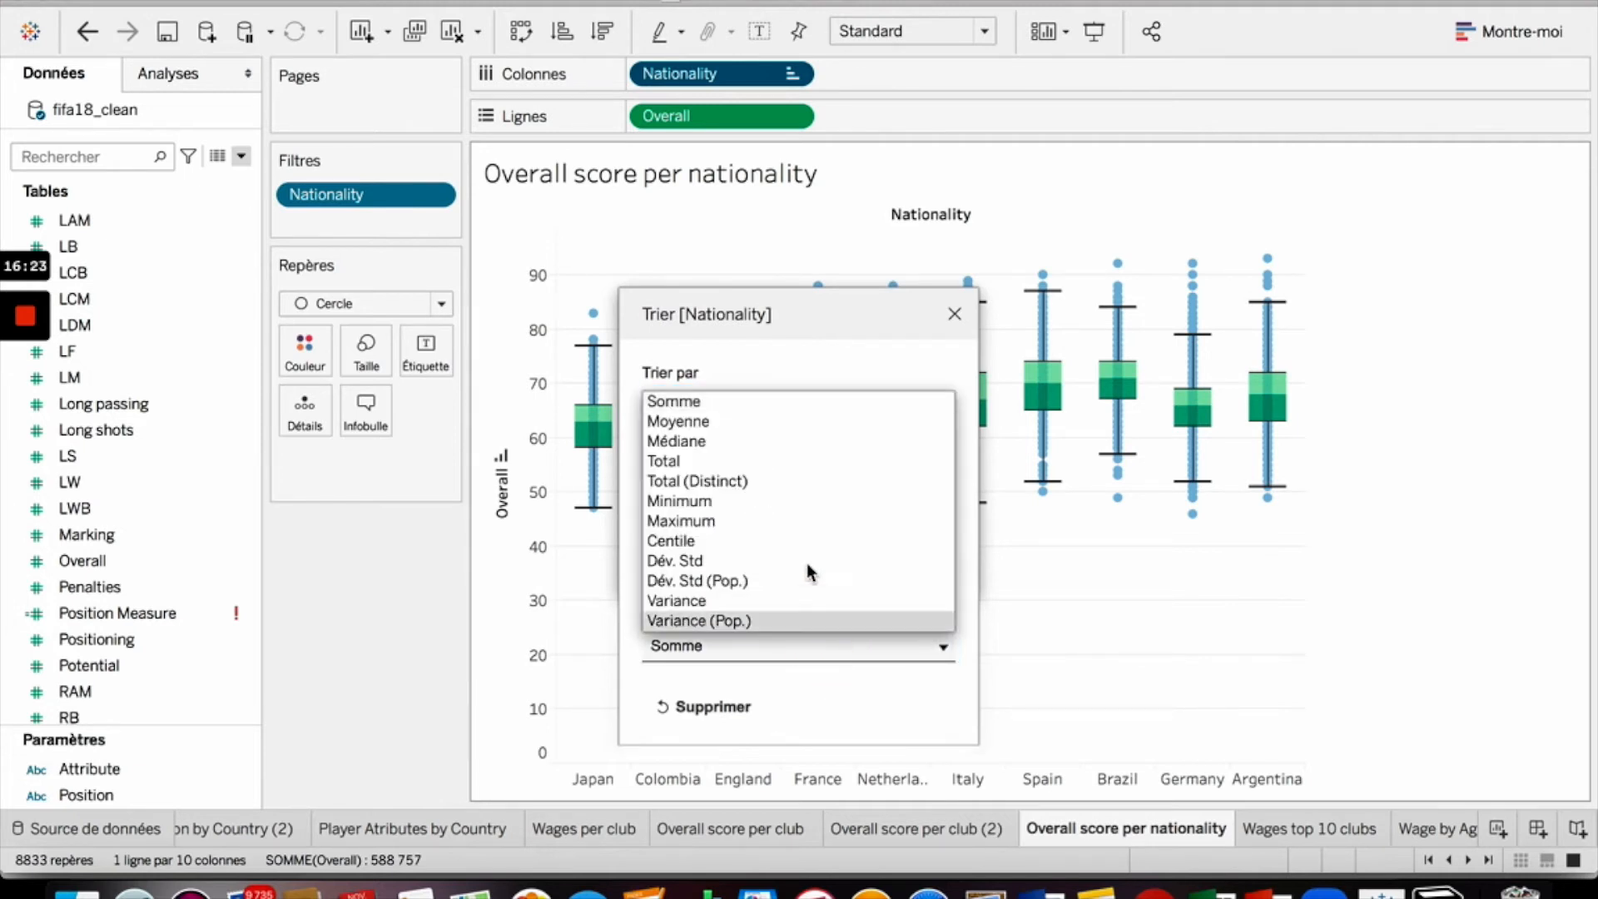
click(789, 423)
click(726, 499)
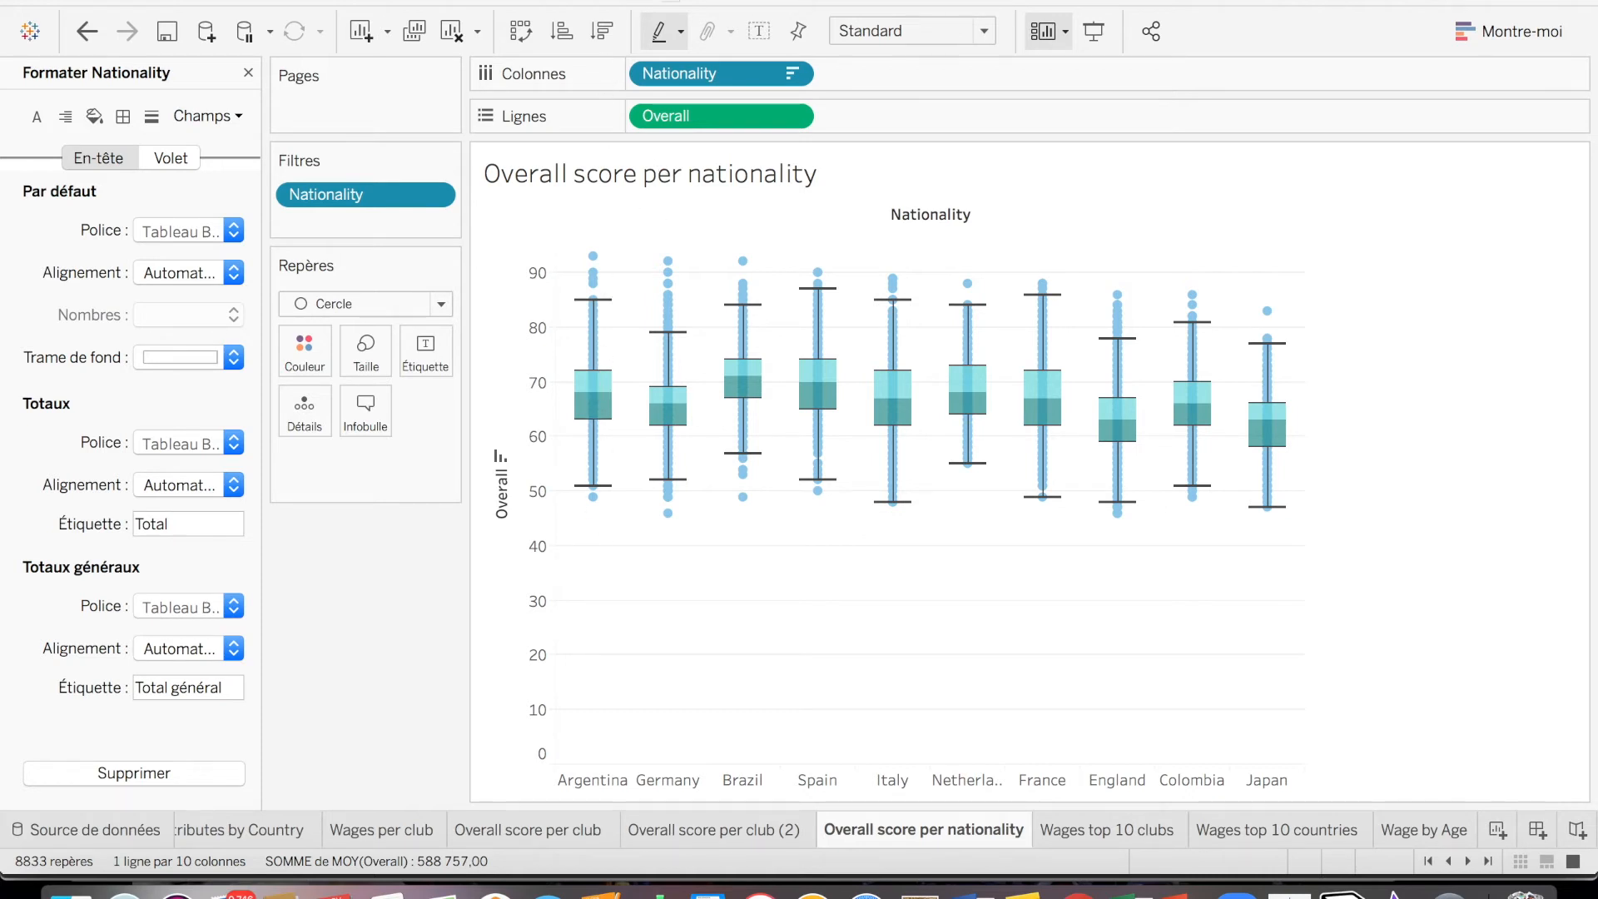
- Turn measure aggregation back on for the nationality sheet
click(742, 260)
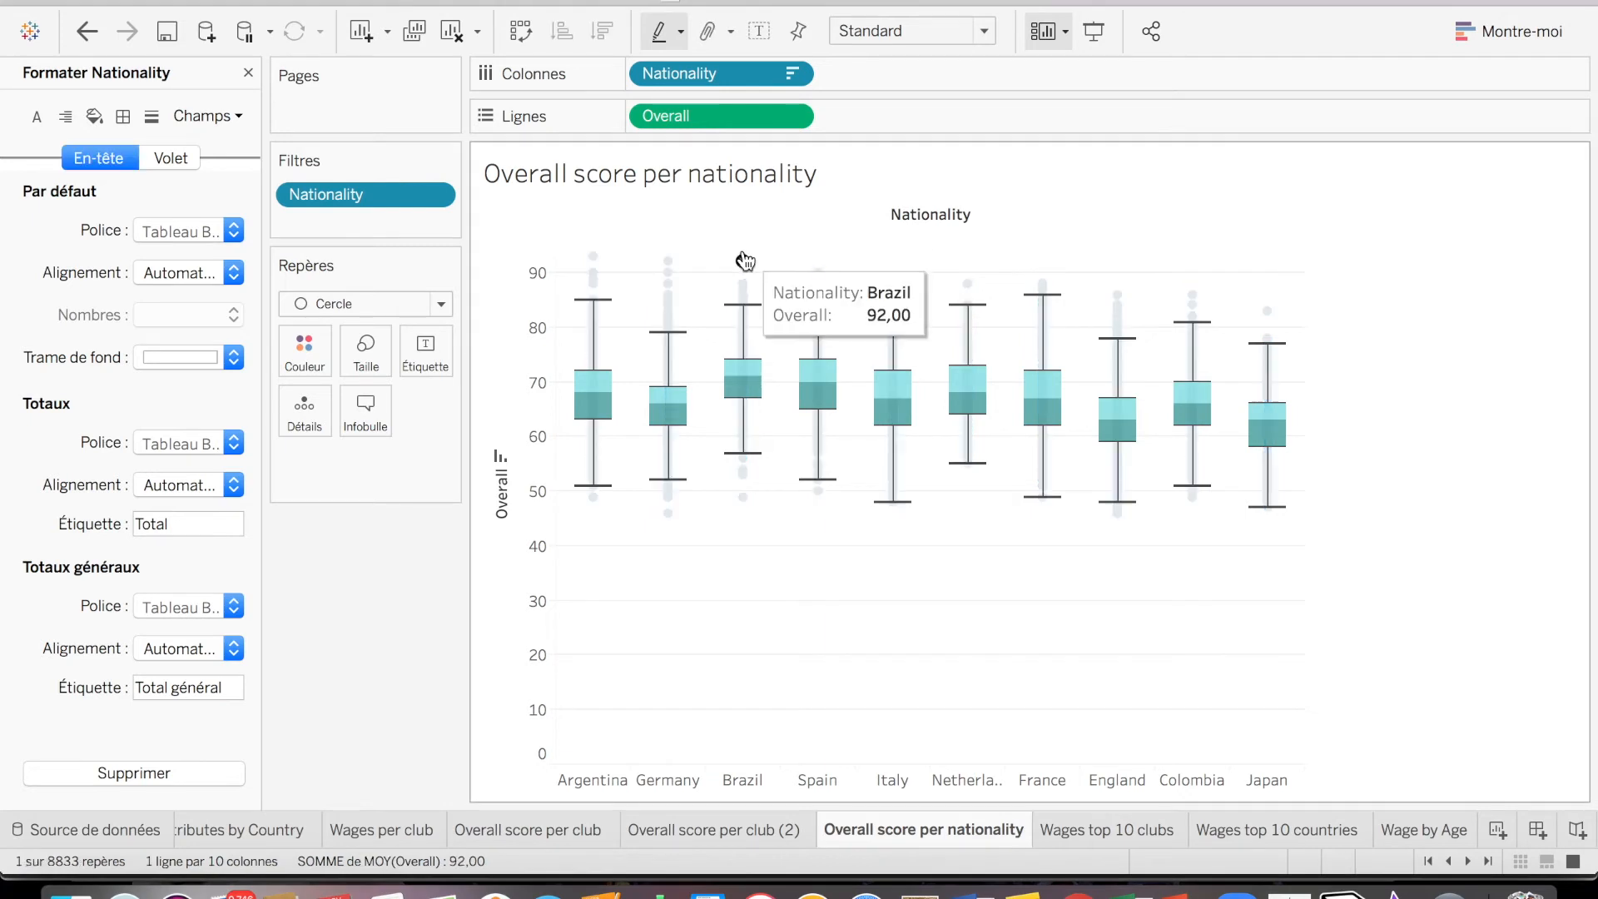
click(745, 2)
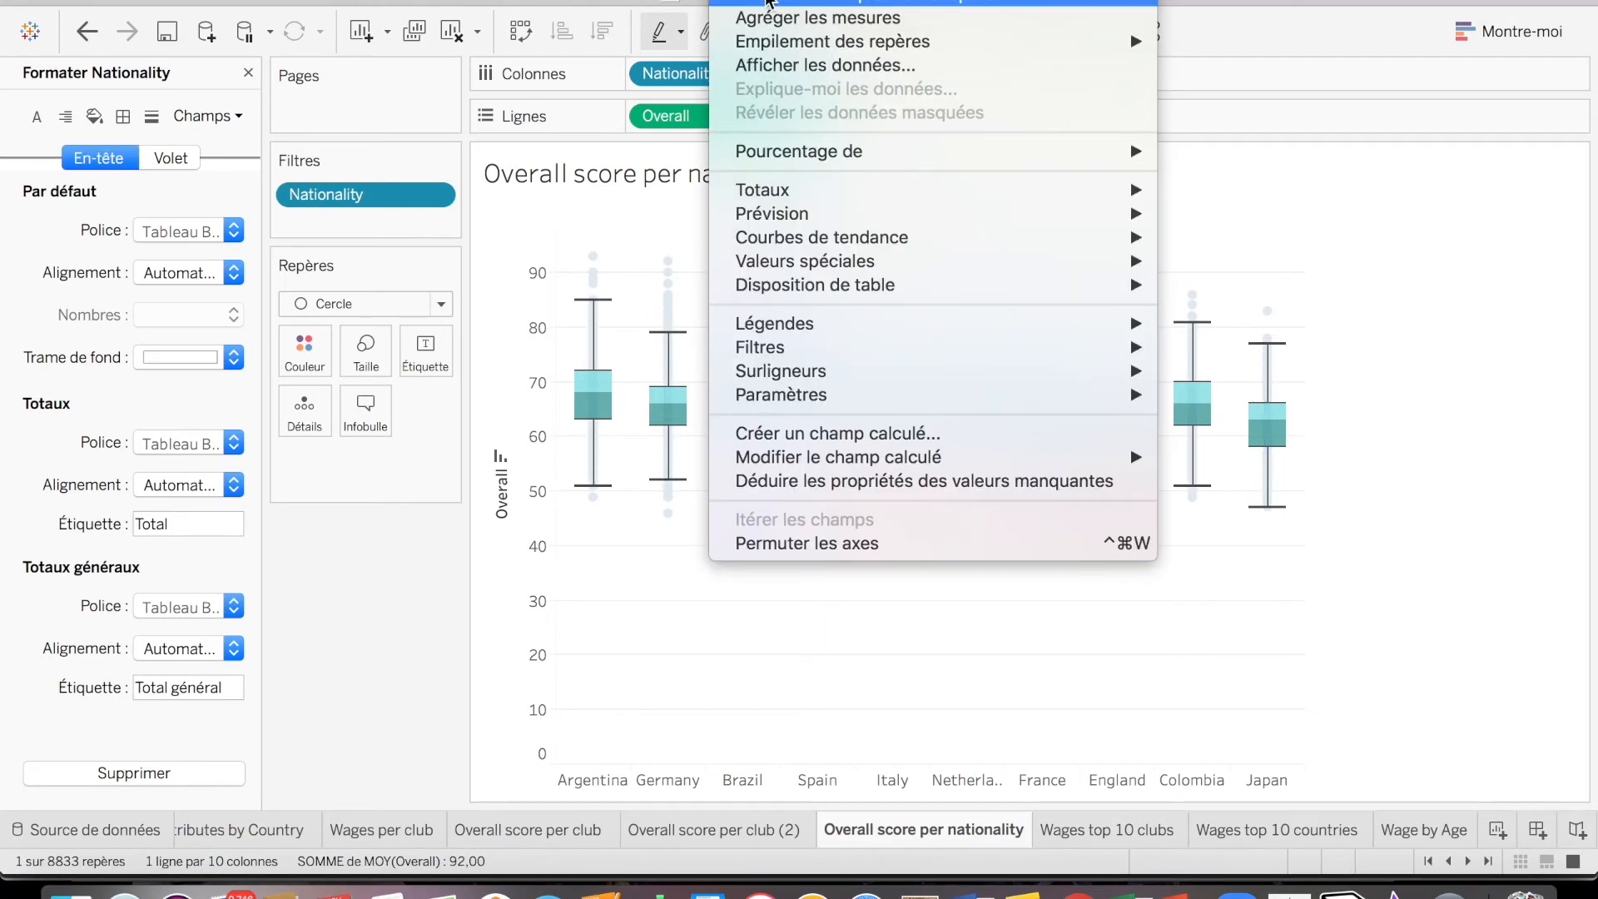
click(769, 18)
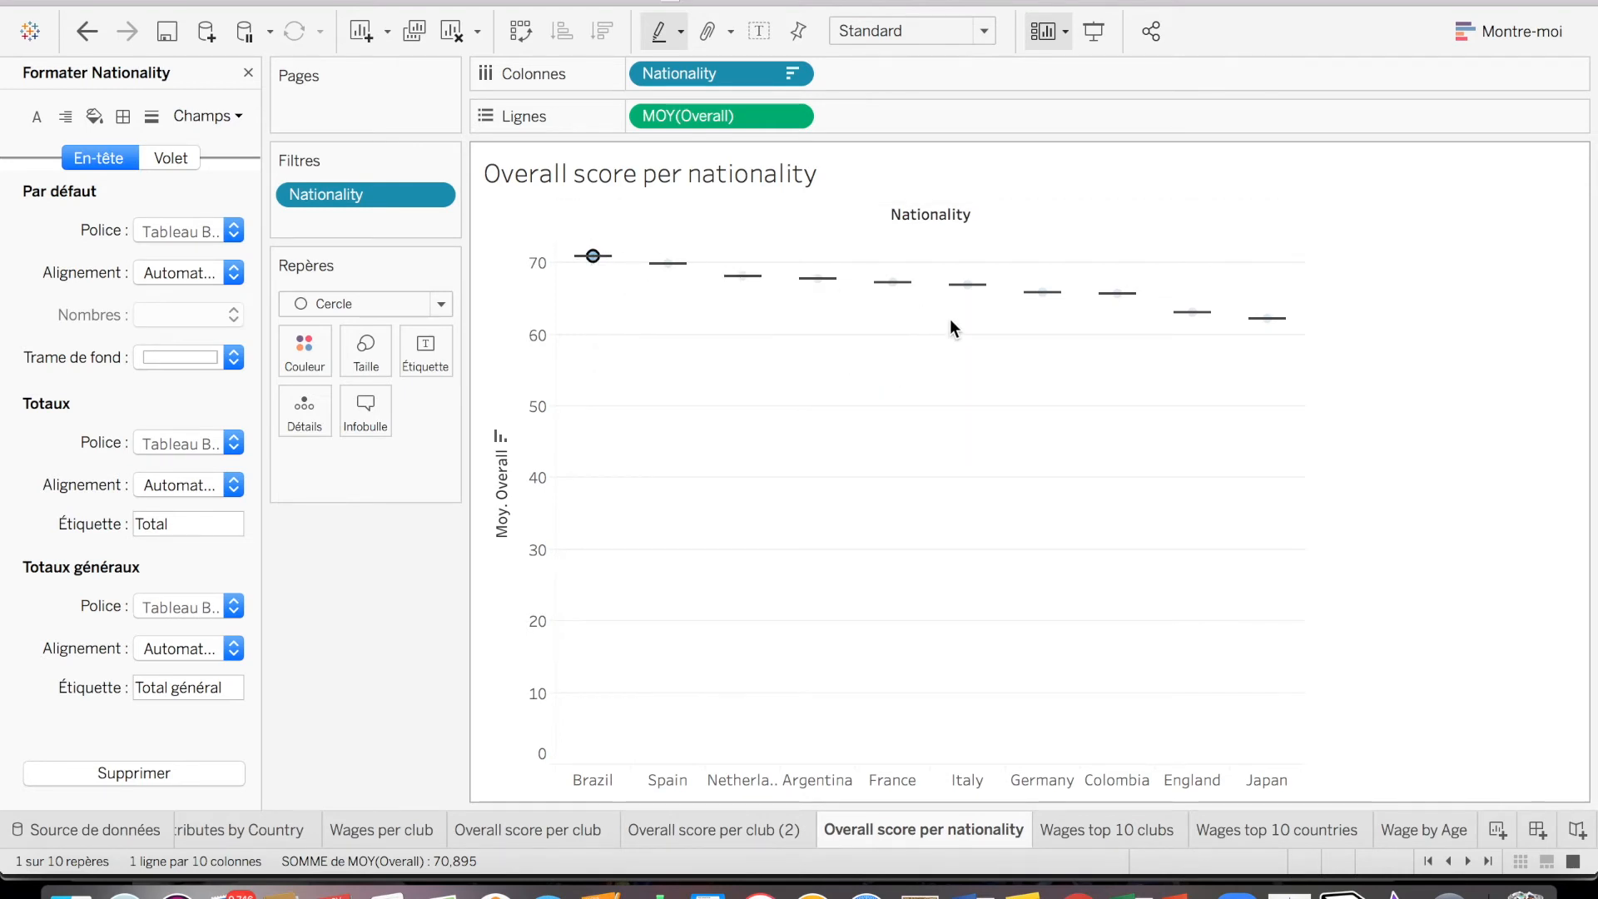
- Open the Wages top 10 clubs sheet and clear all fields from its columns, rows, marks and filters
mouse_move(589, 259)
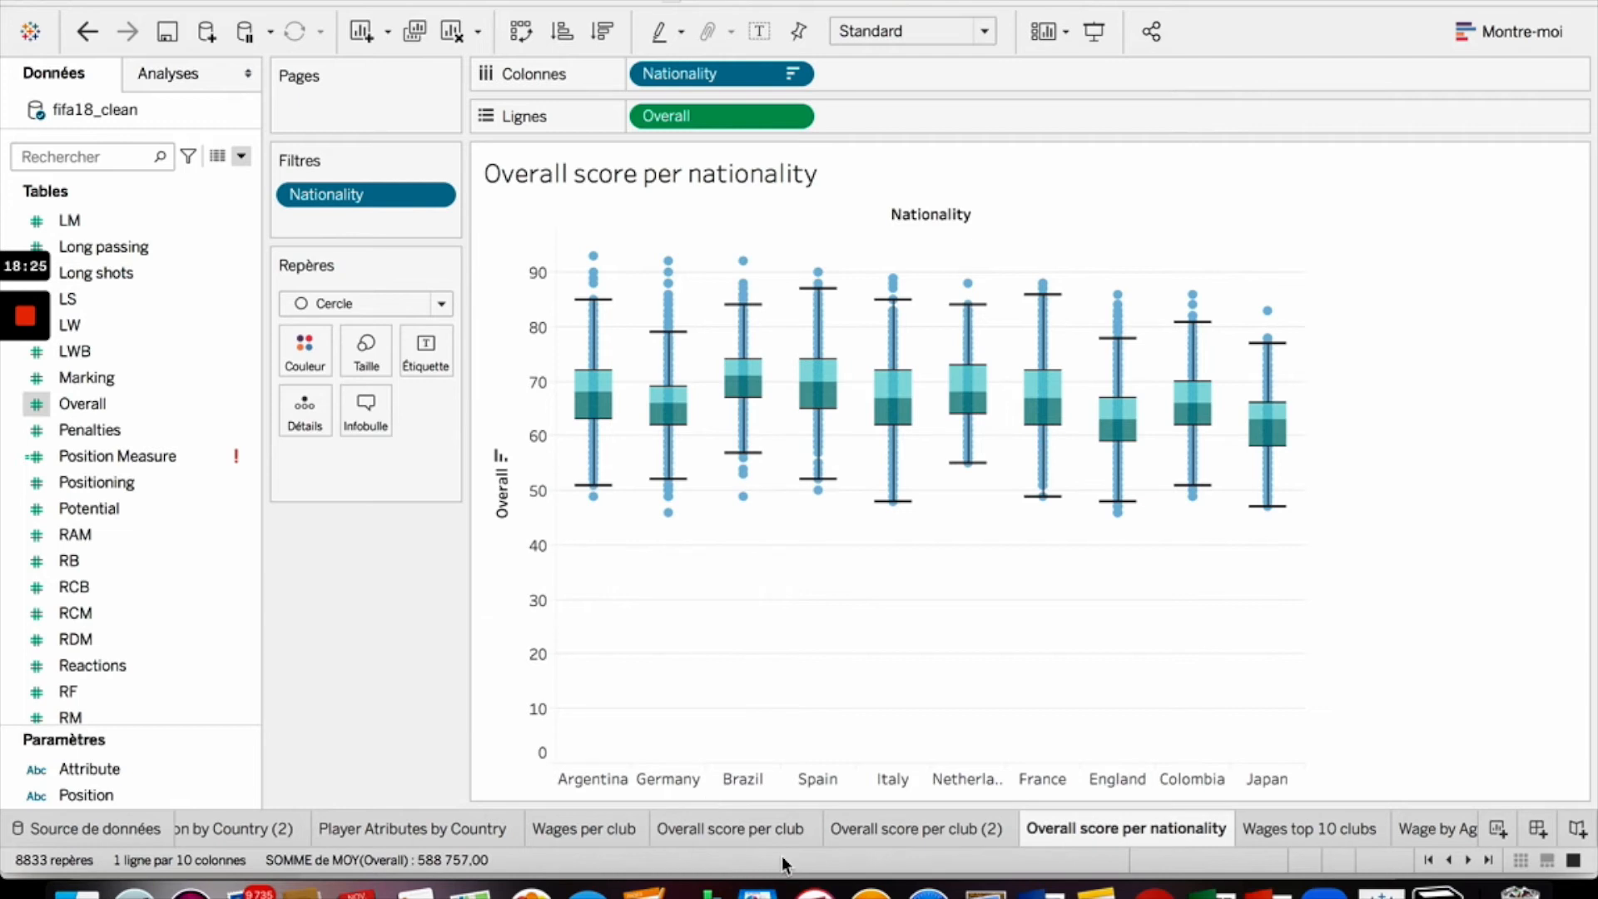
click(1306, 827)
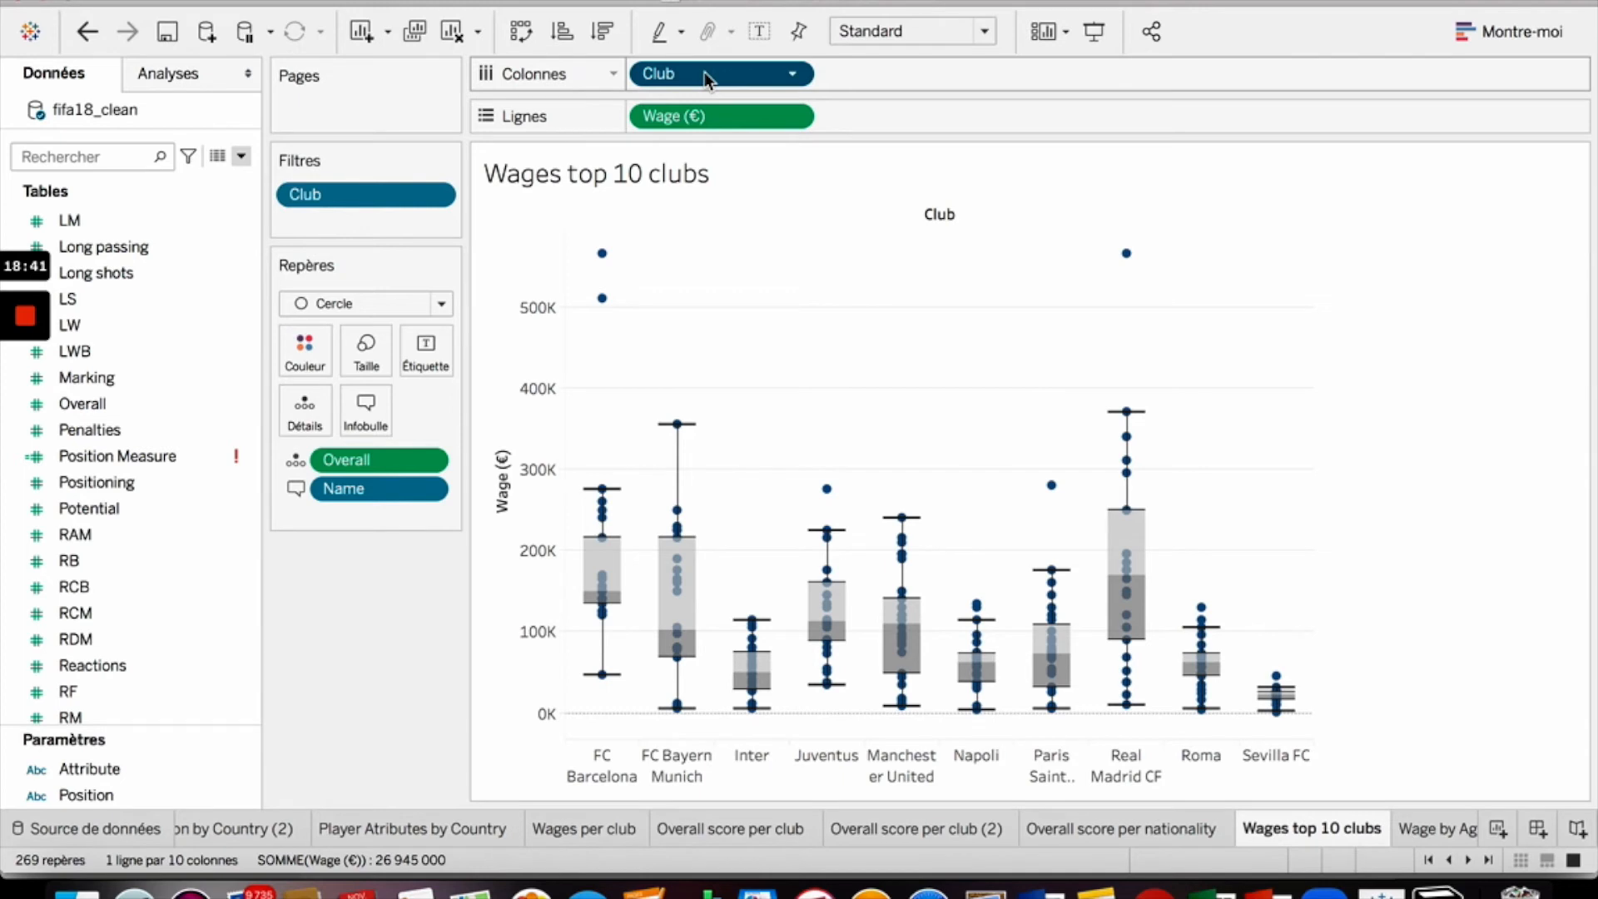
drag(703, 73, 168, 257)
drag(682, 115, 116, 408)
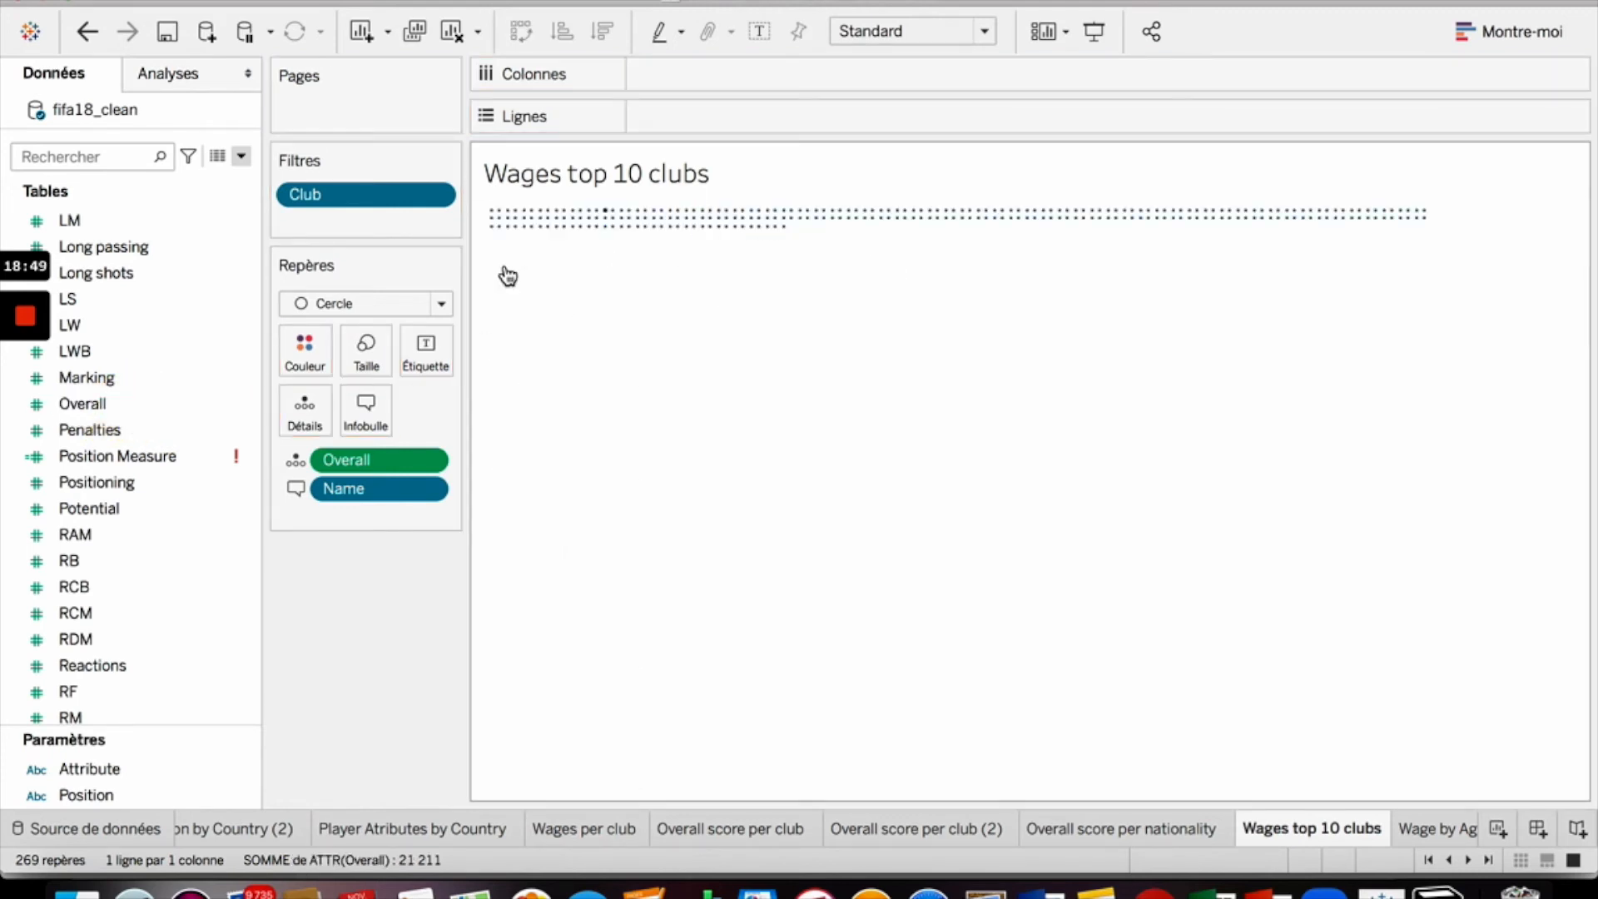
drag(372, 460, 281, 466)
drag(353, 197, 125, 481)
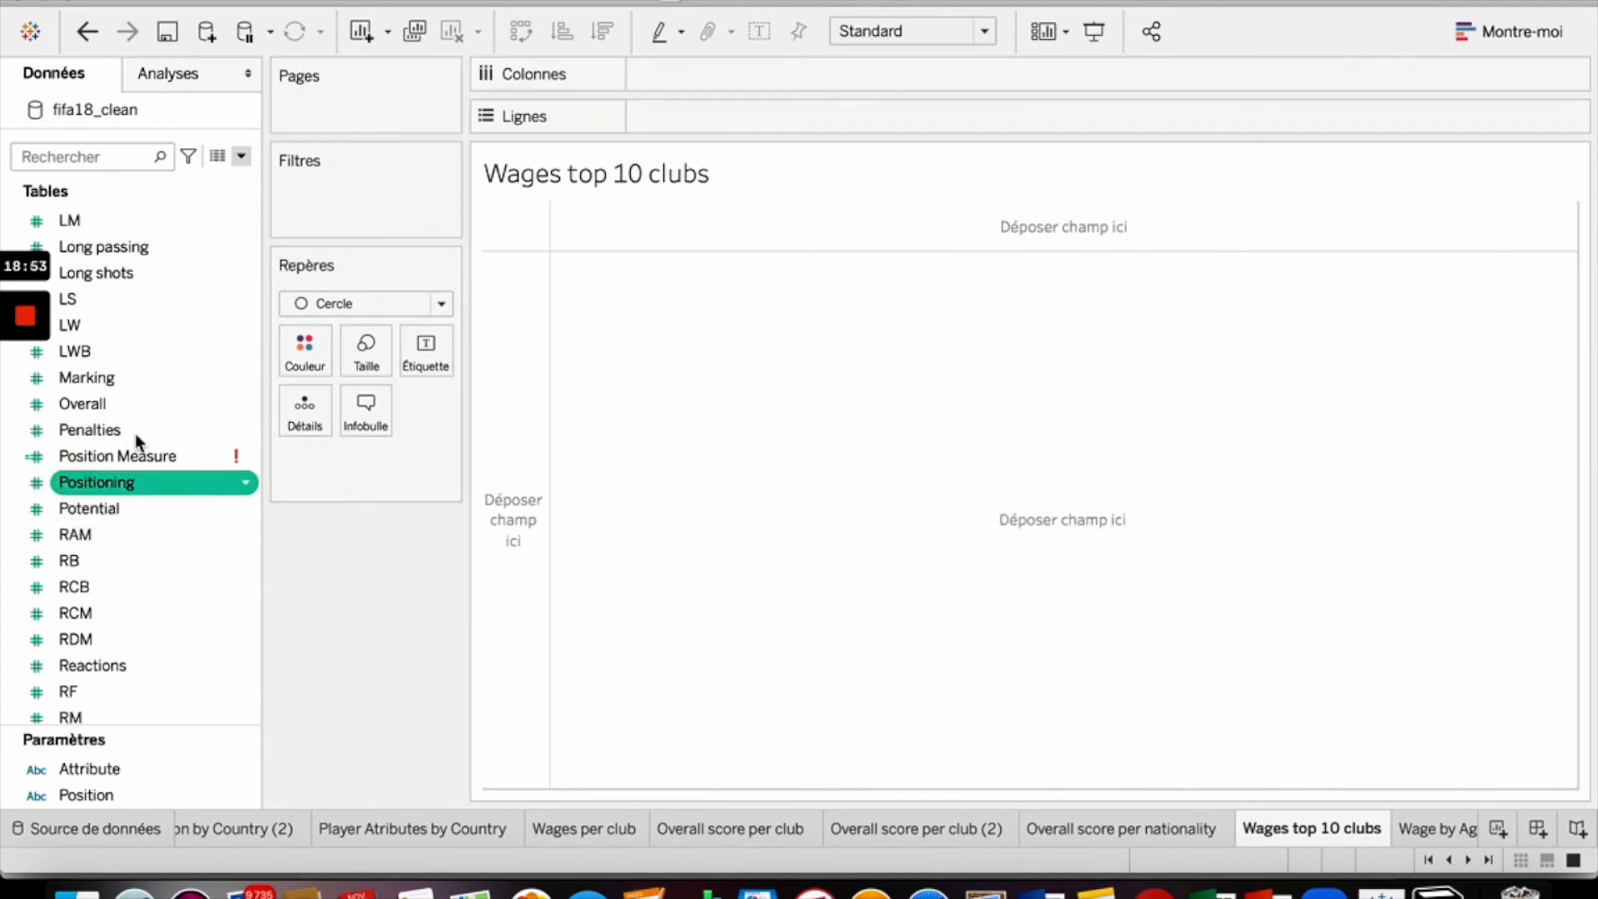
- Rebuild the box plot with Club on Columns and Wage (€) on Rows
scroll(182, 496, up, 5)
scroll(182, 495, up, 7)
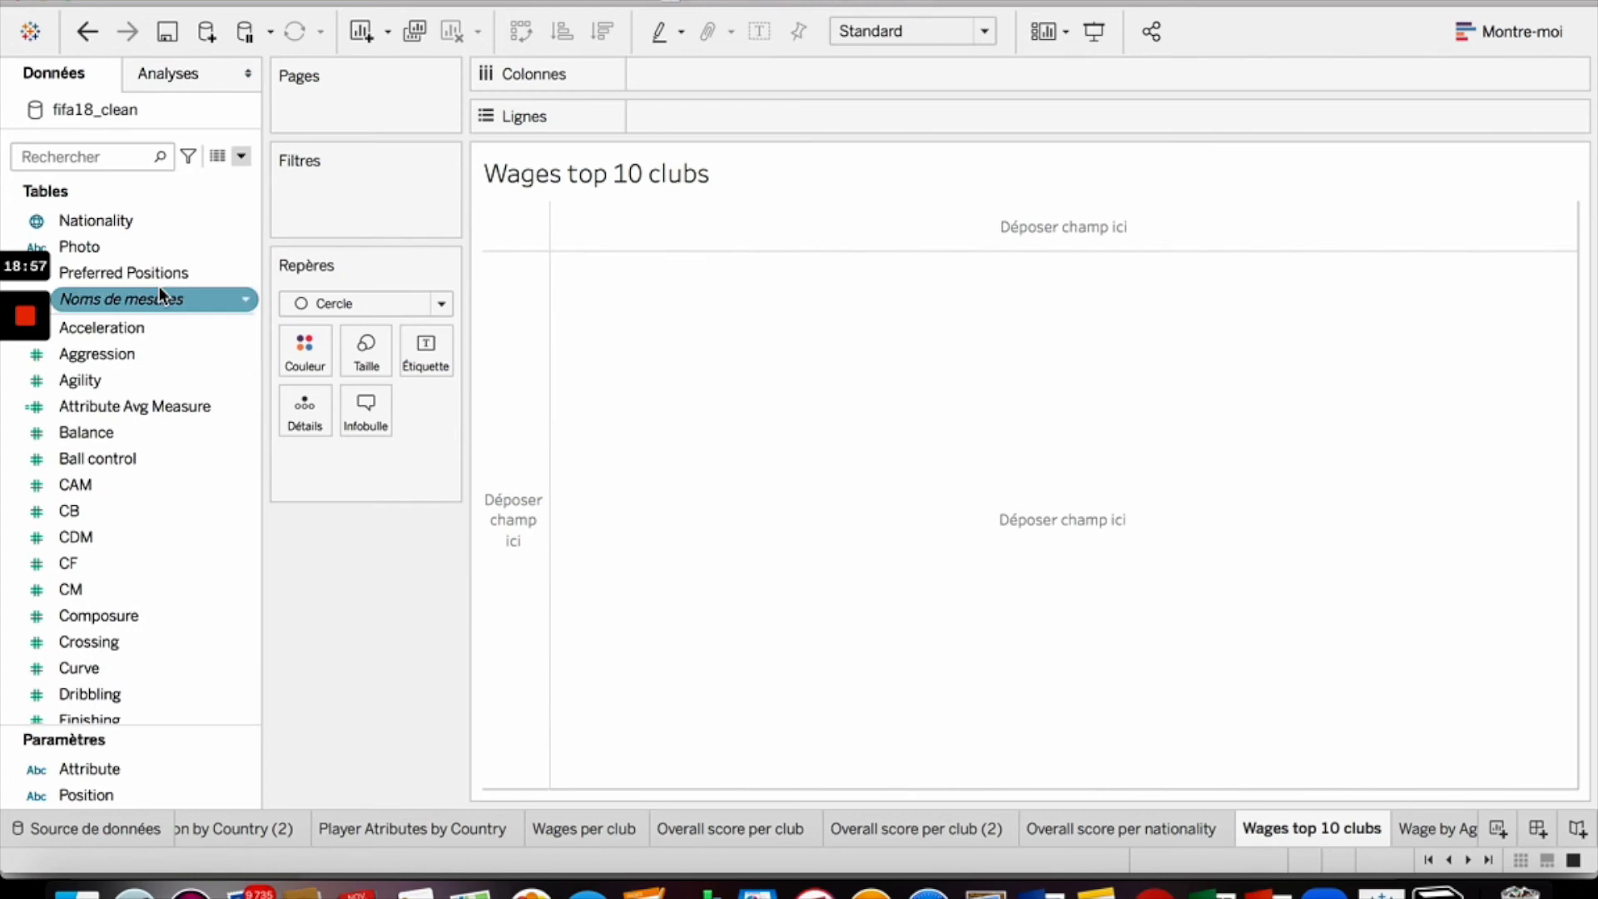
scroll(155, 481, down, 2)
scroll(129, 584, down, 2)
scroll(128, 583, down, 6)
scroll(128, 583, up, 9)
drag(84, 277, 697, 76)
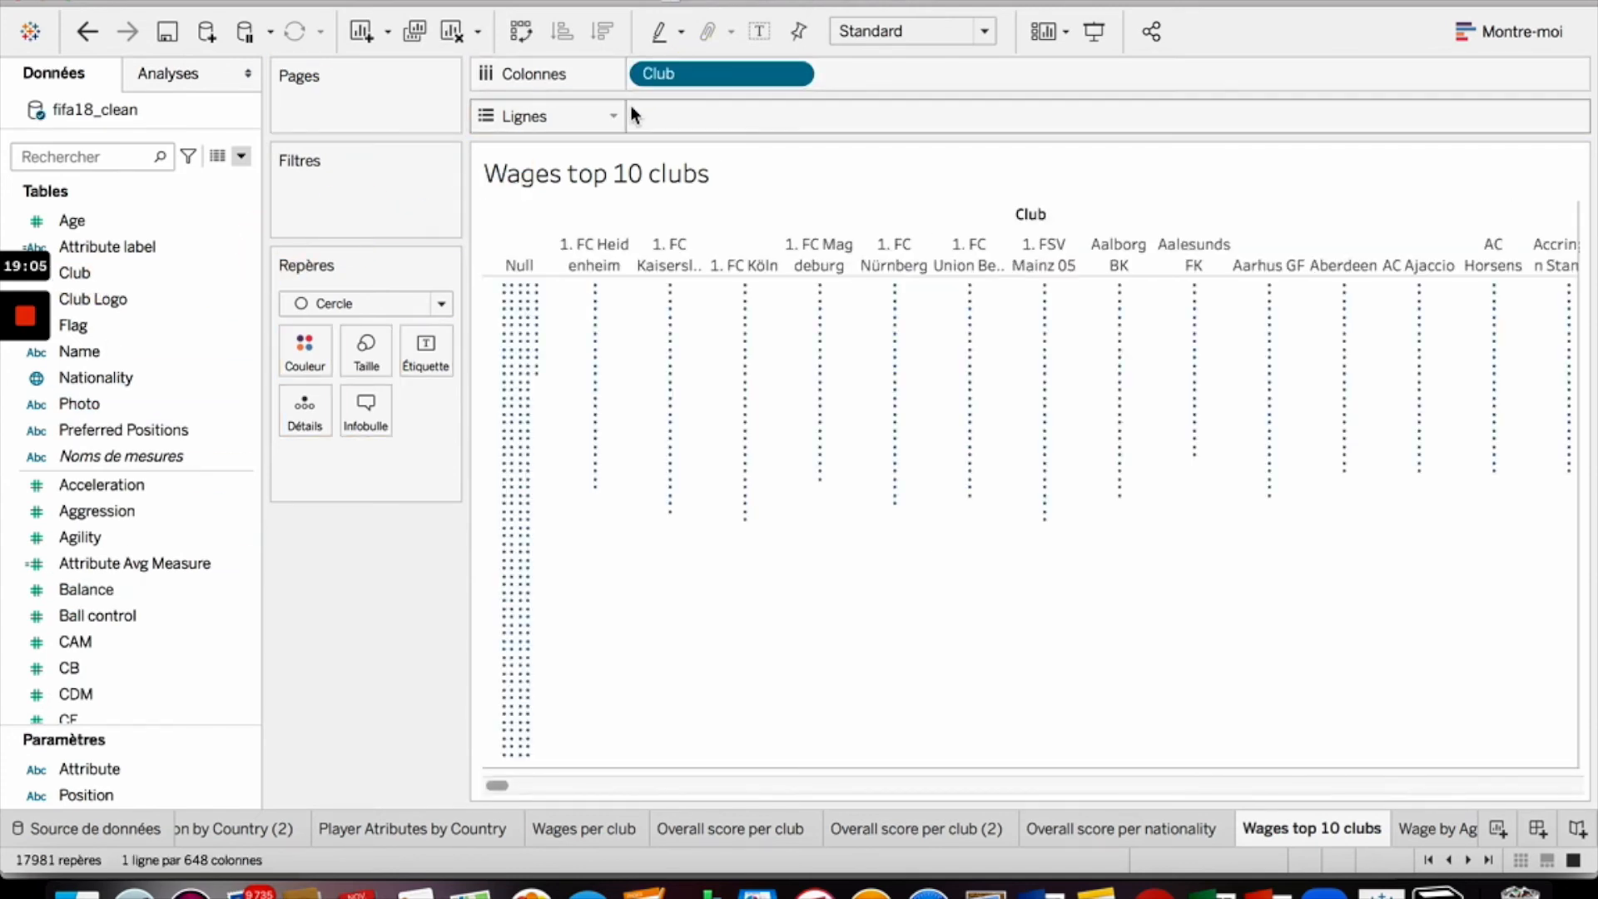
scroll(162, 587, down, 6)
scroll(157, 592, down, 10)
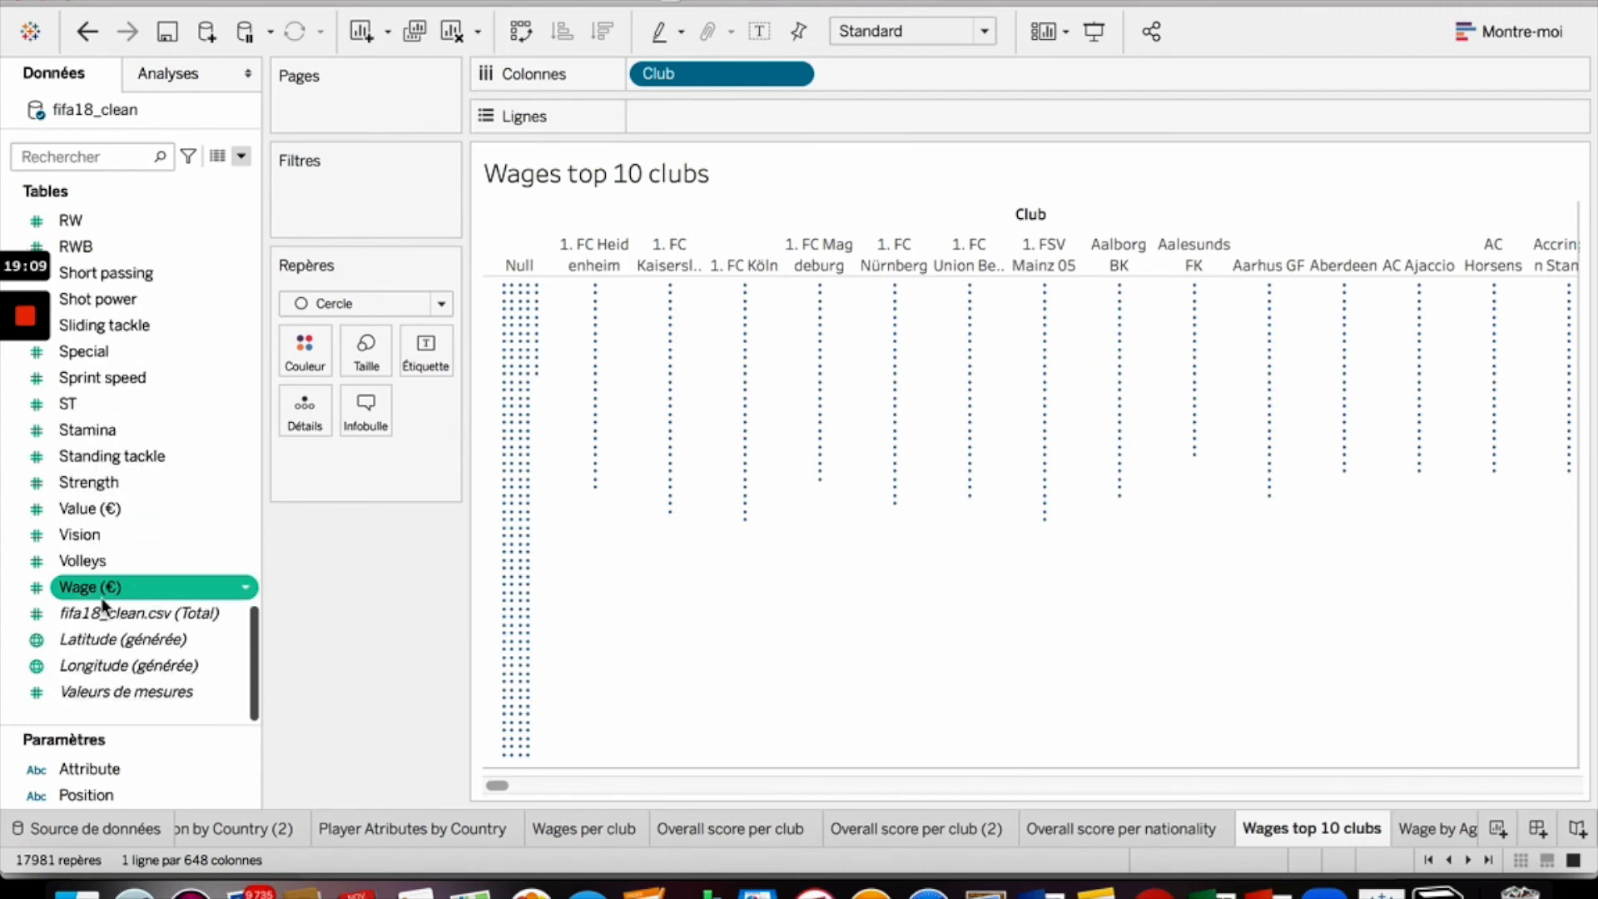
drag(92, 591, 693, 125)
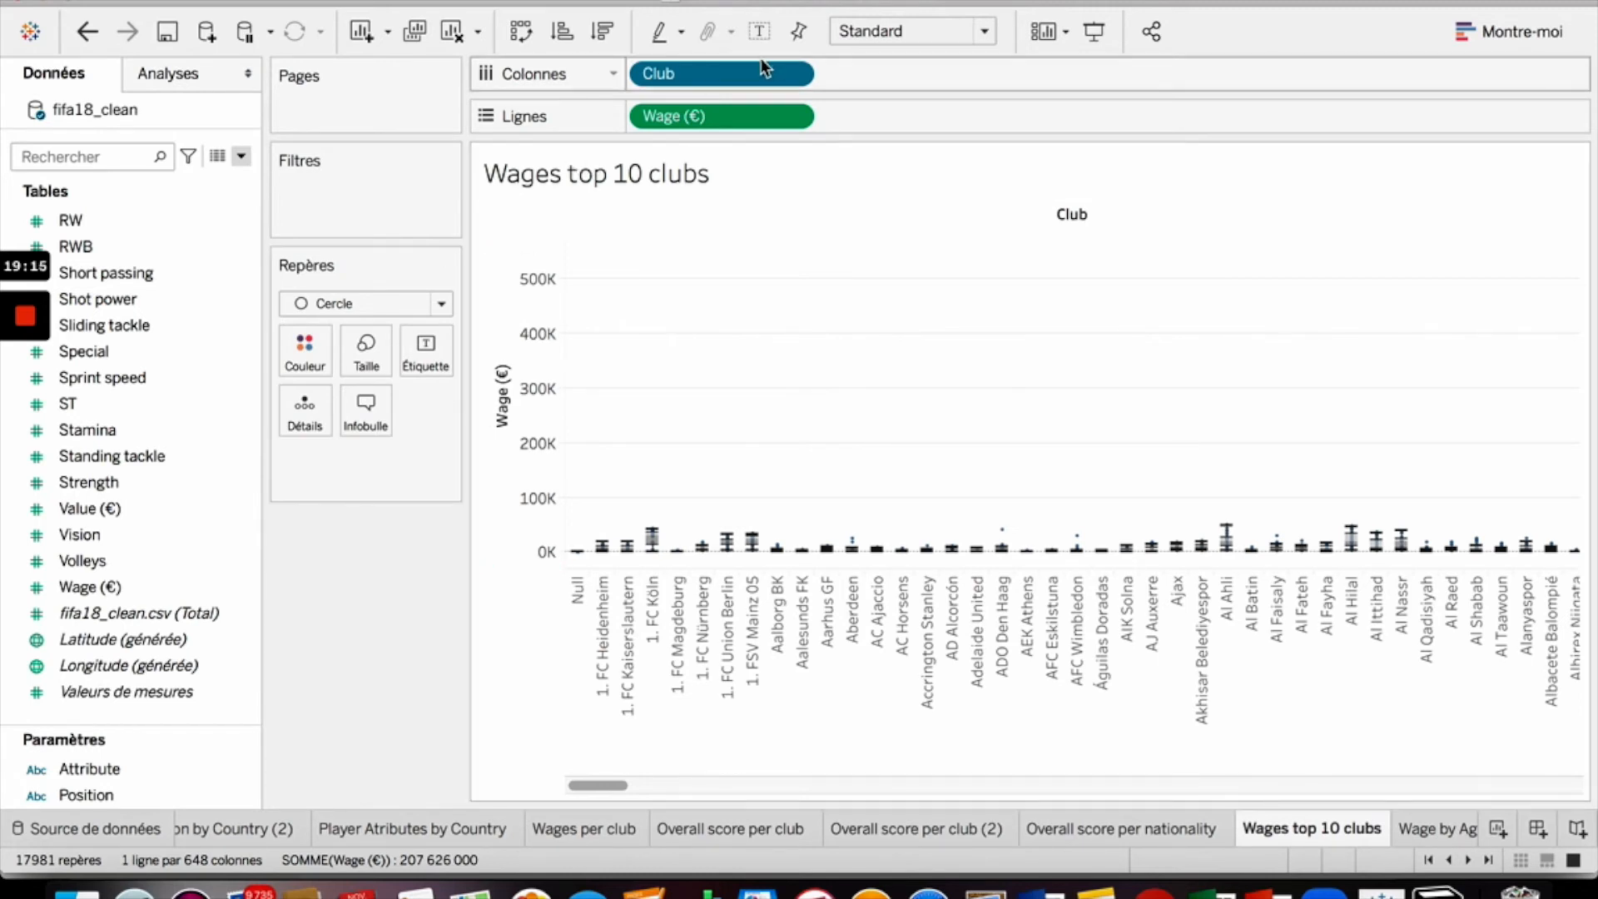
- Filter Club to the top 10 clubs by Overall using the Moyenne aggregation
click(783, 73)
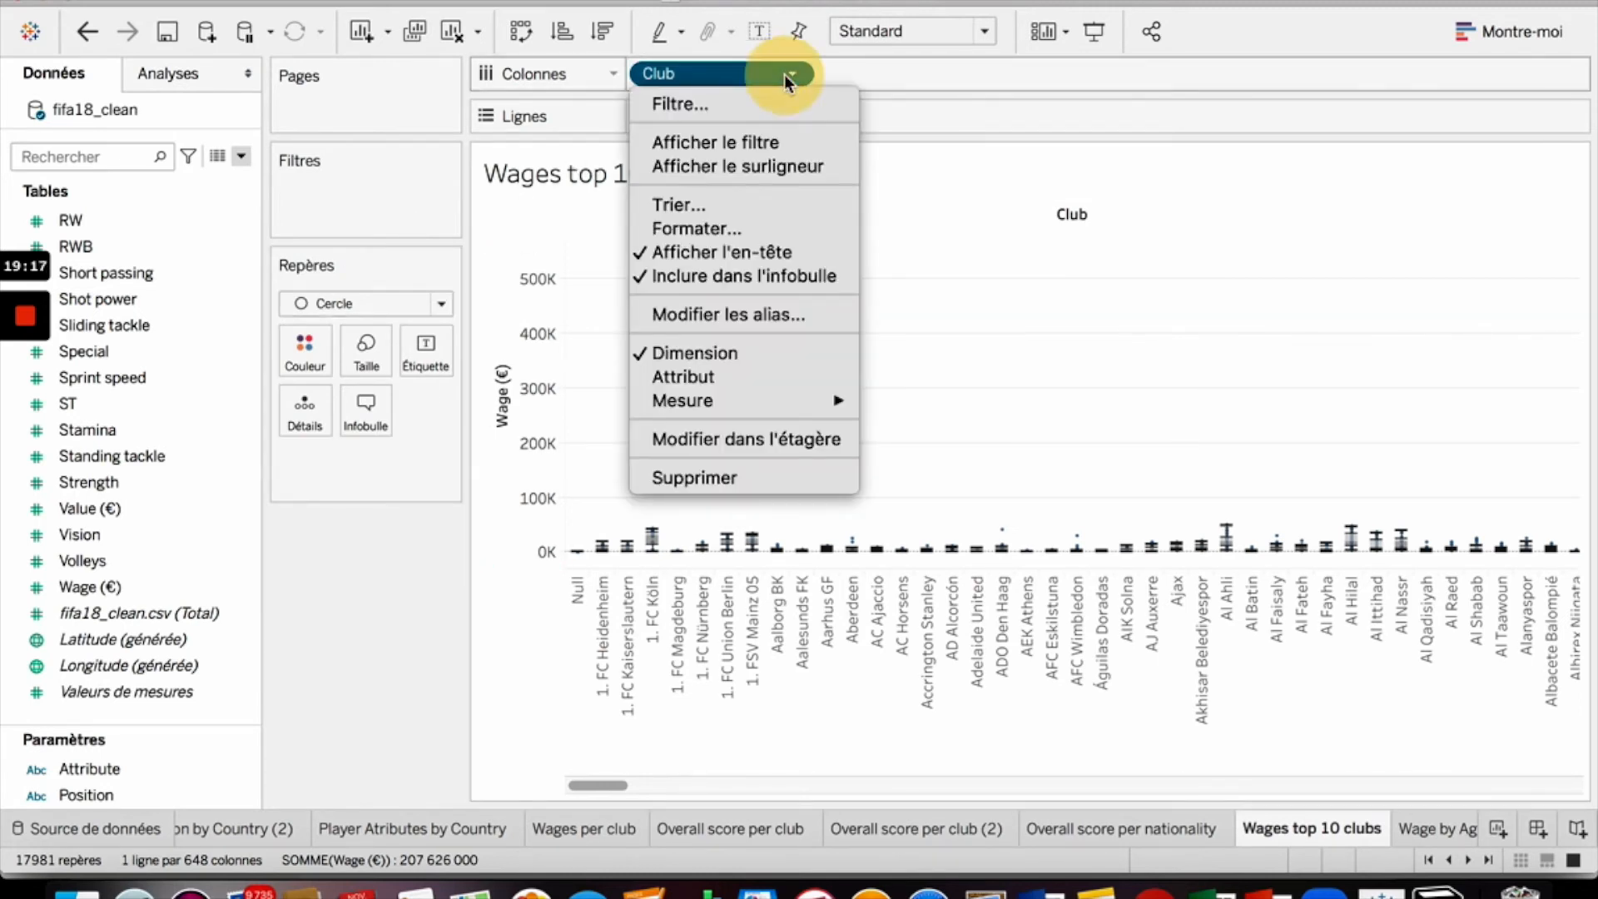
click(752, 105)
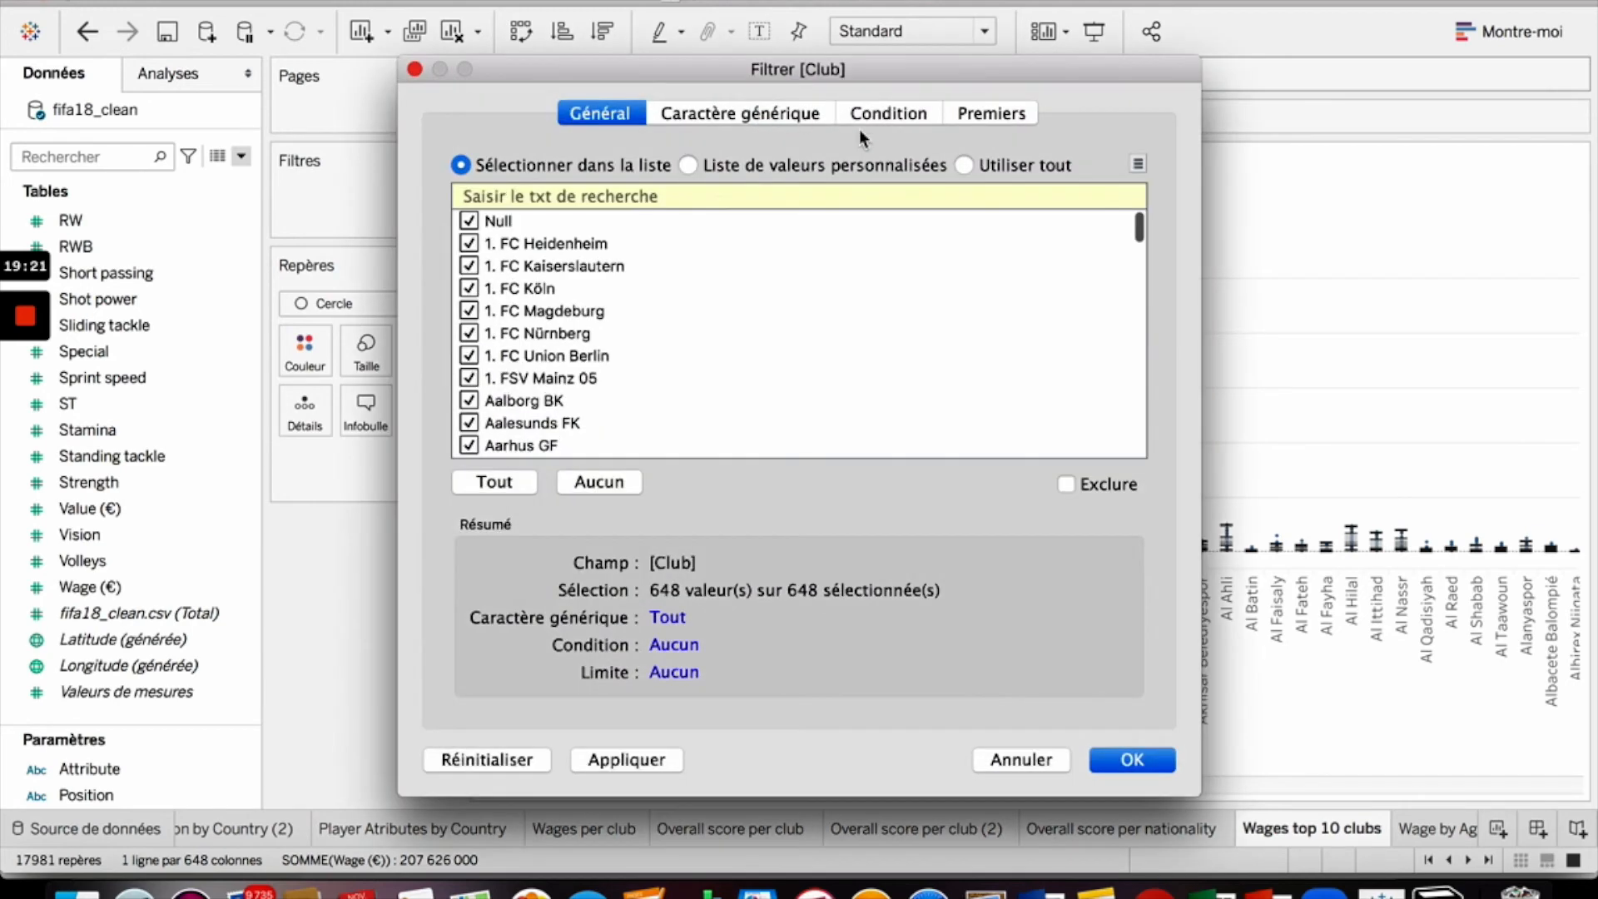
click(1002, 118)
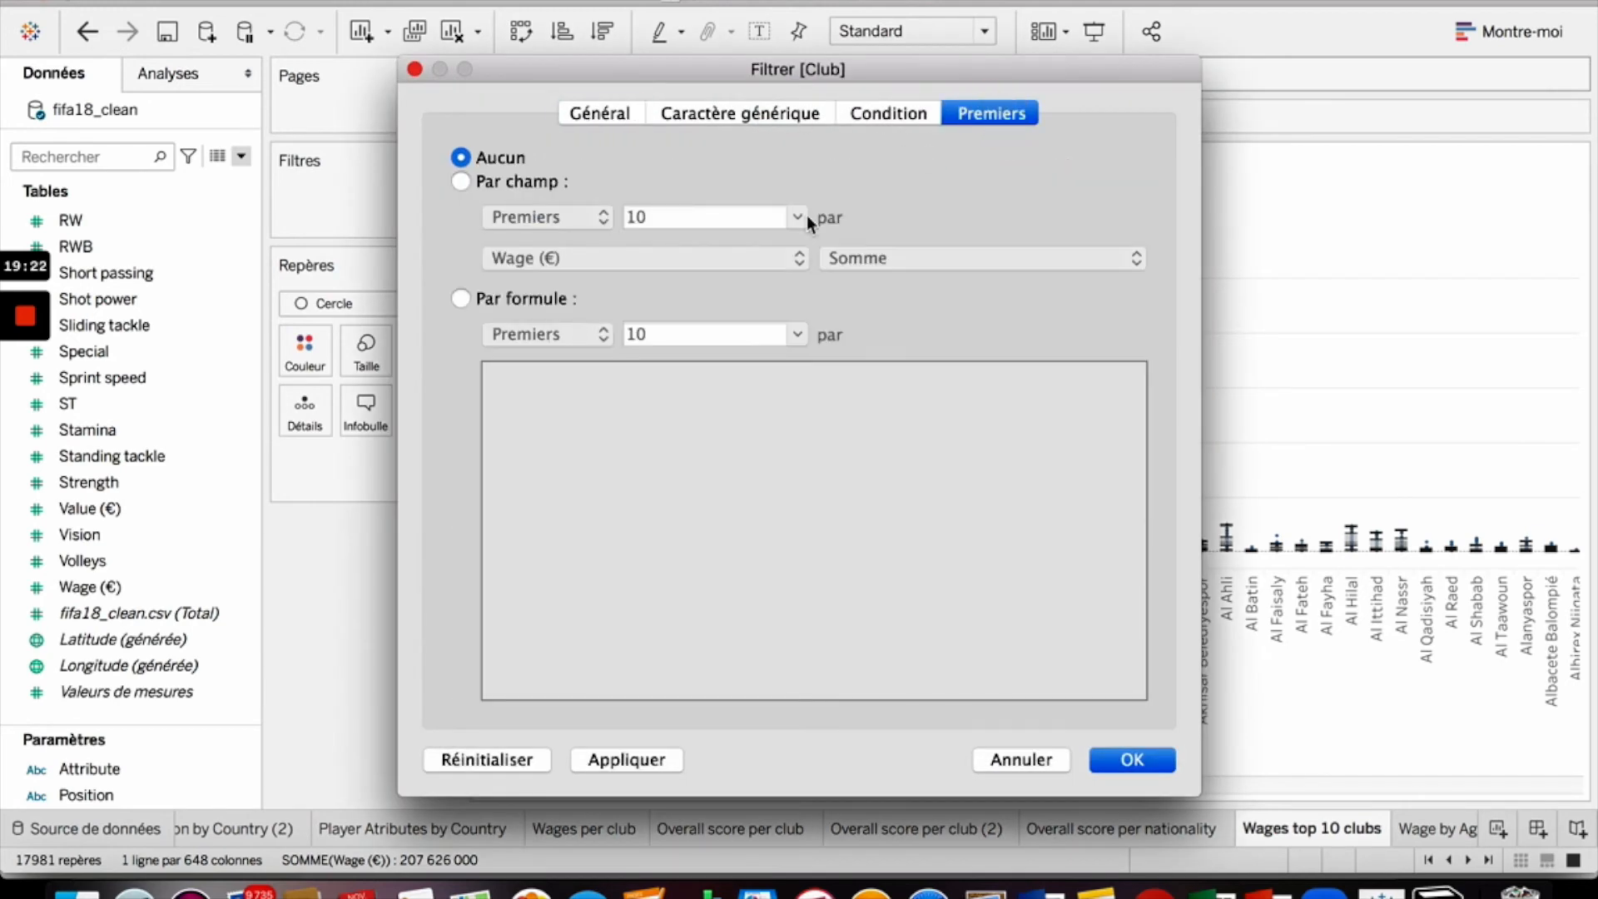
click(461, 181)
click(655, 256)
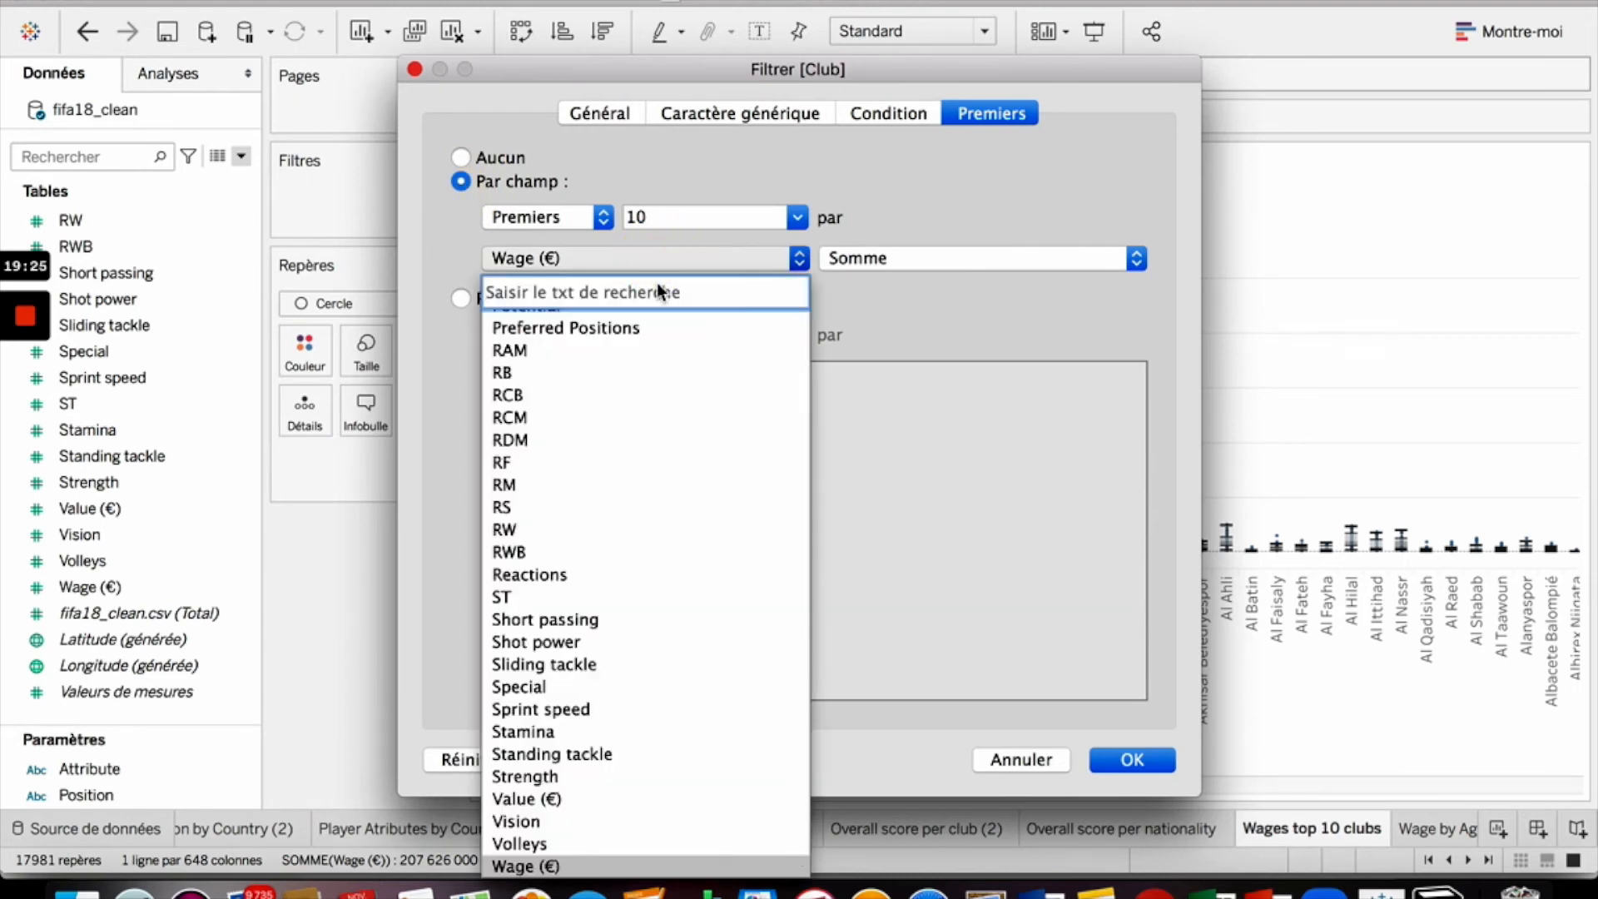
text(over)
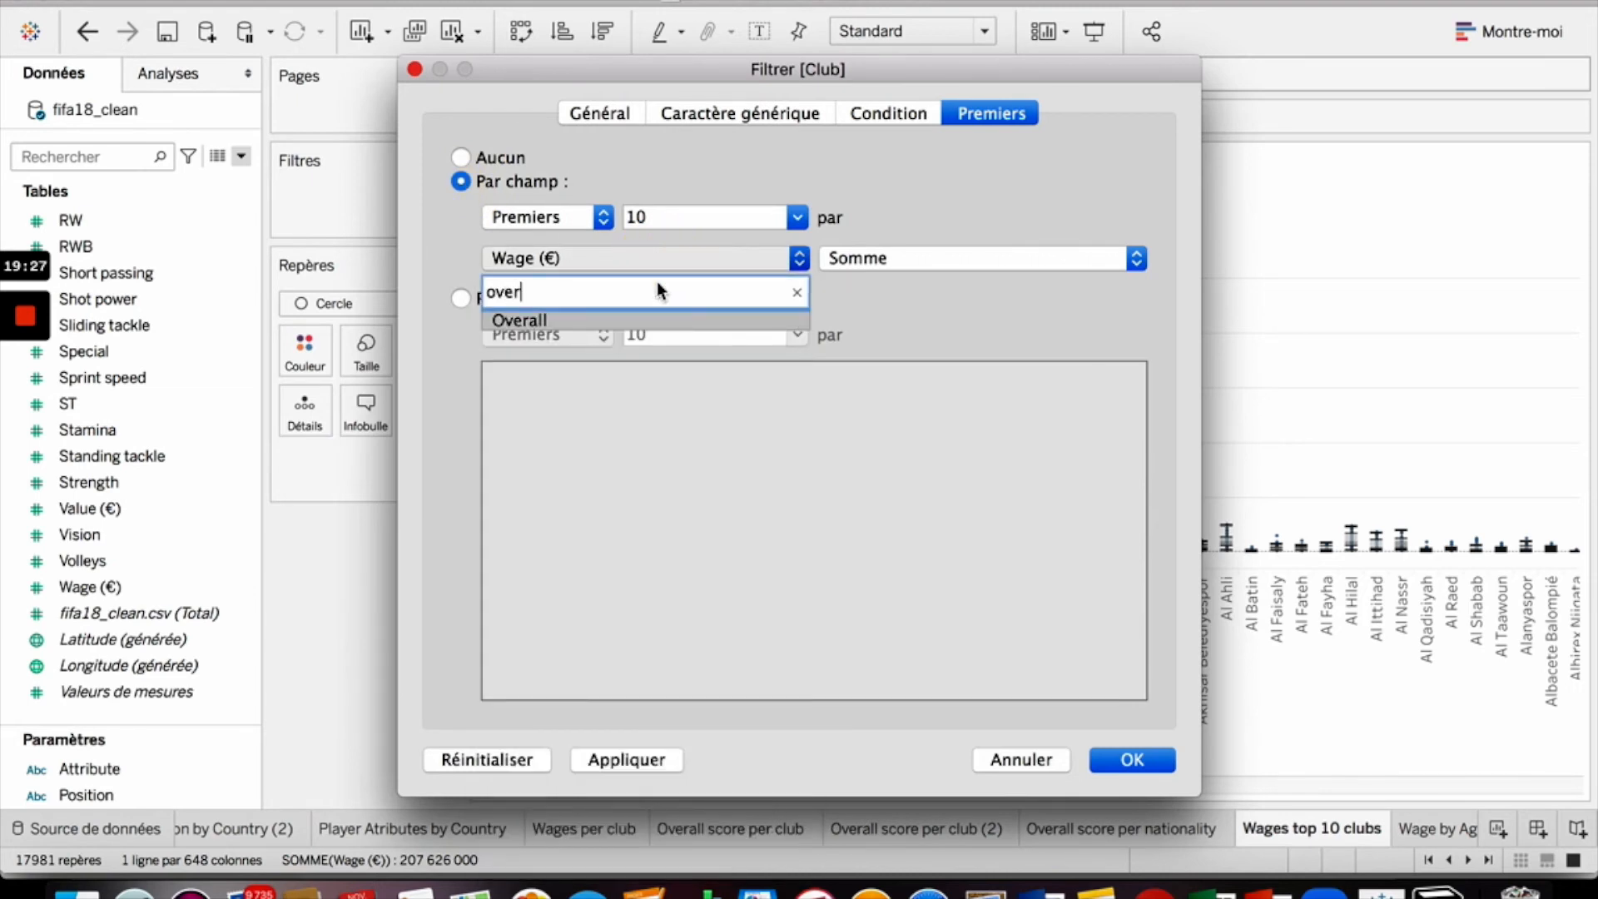
click(650, 324)
click(920, 256)
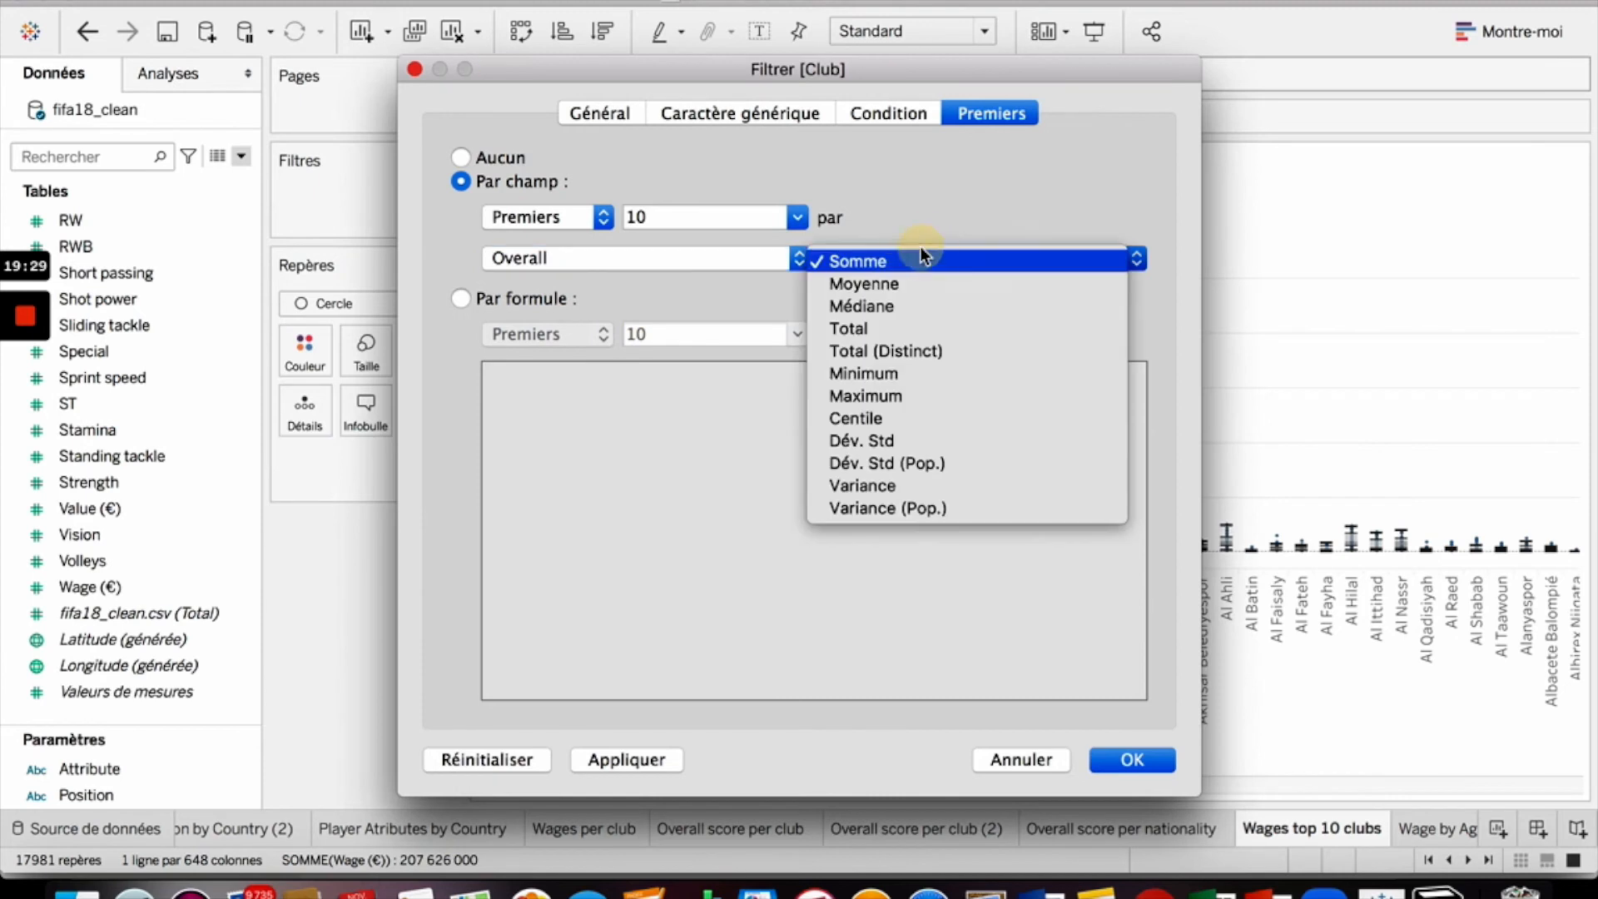
click(917, 283)
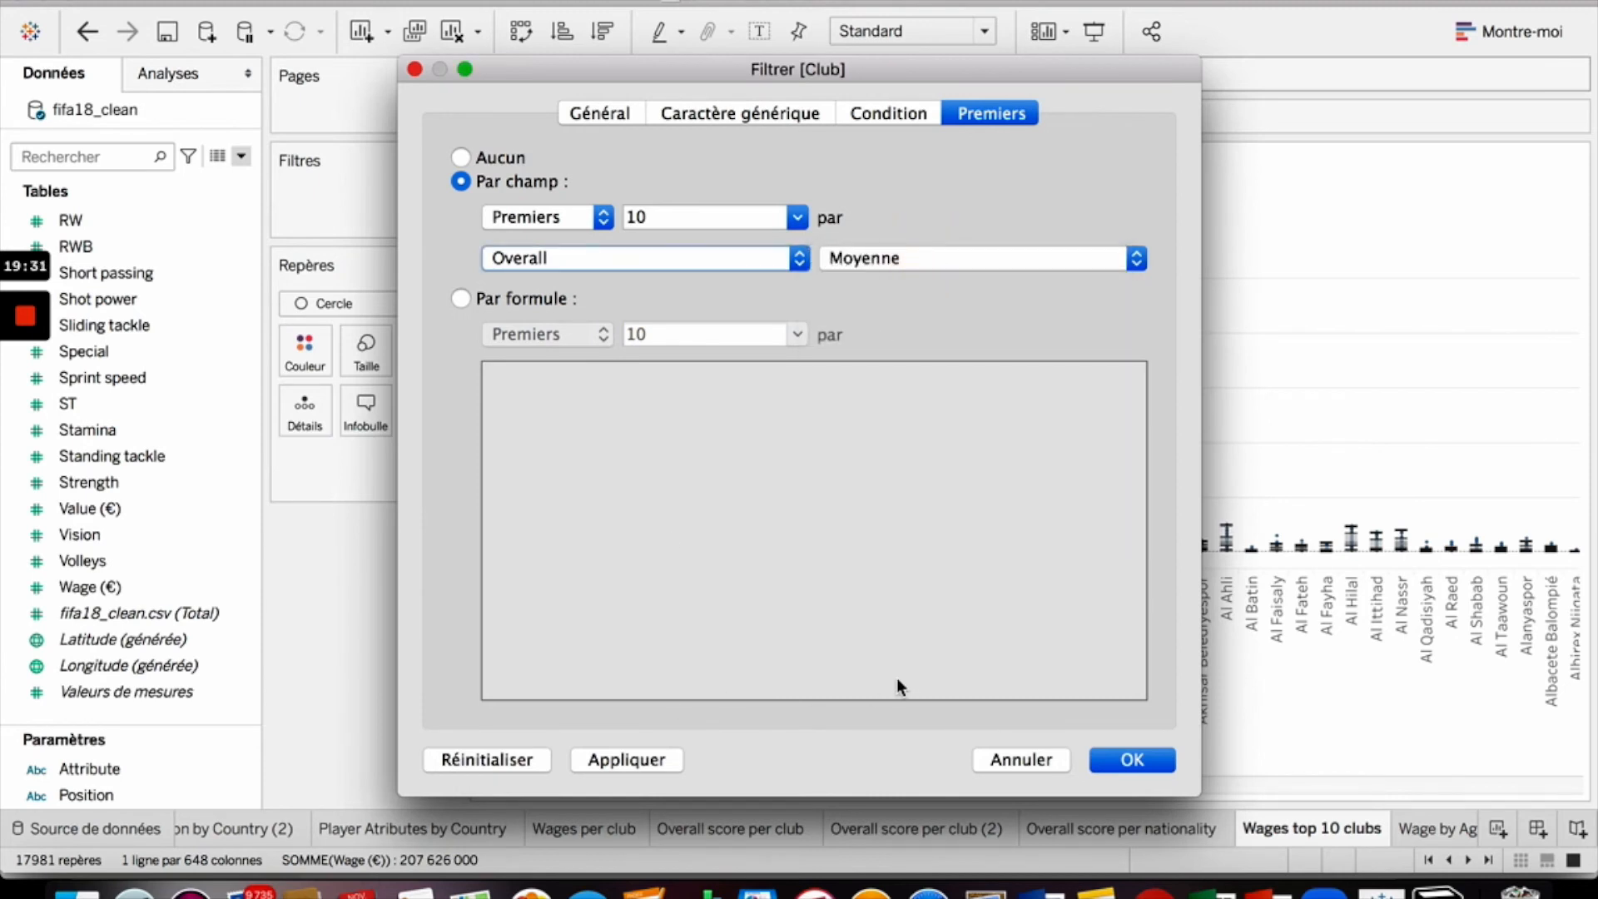
click(1156, 759)
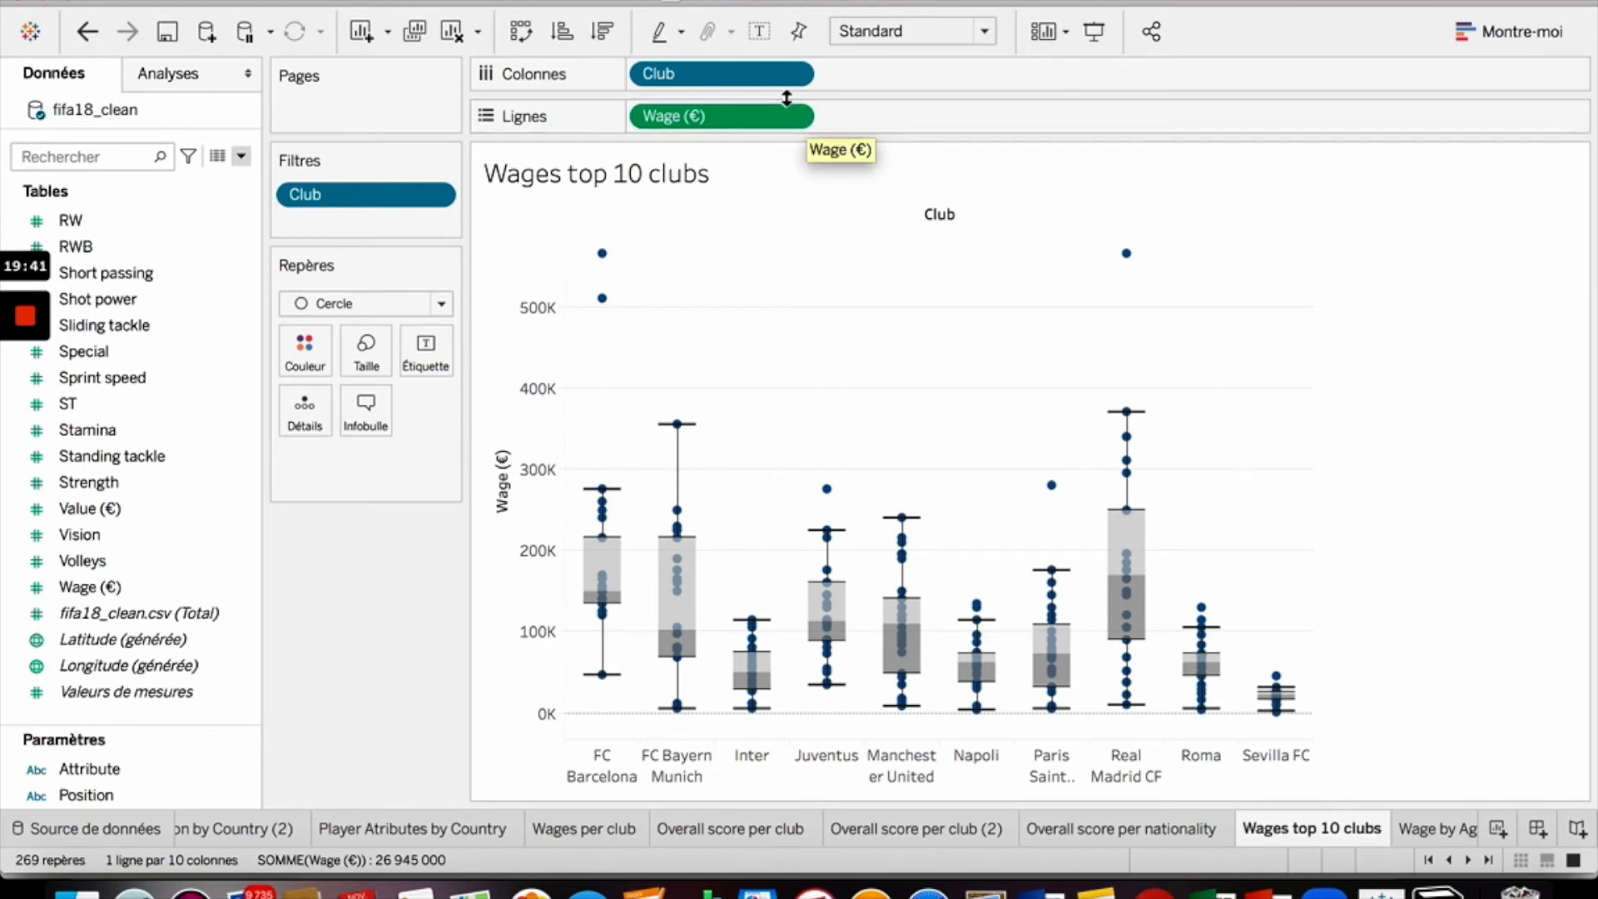
- Sort clubs with a nested sort on Overall using the Moyenne aggregation
click(792, 73)
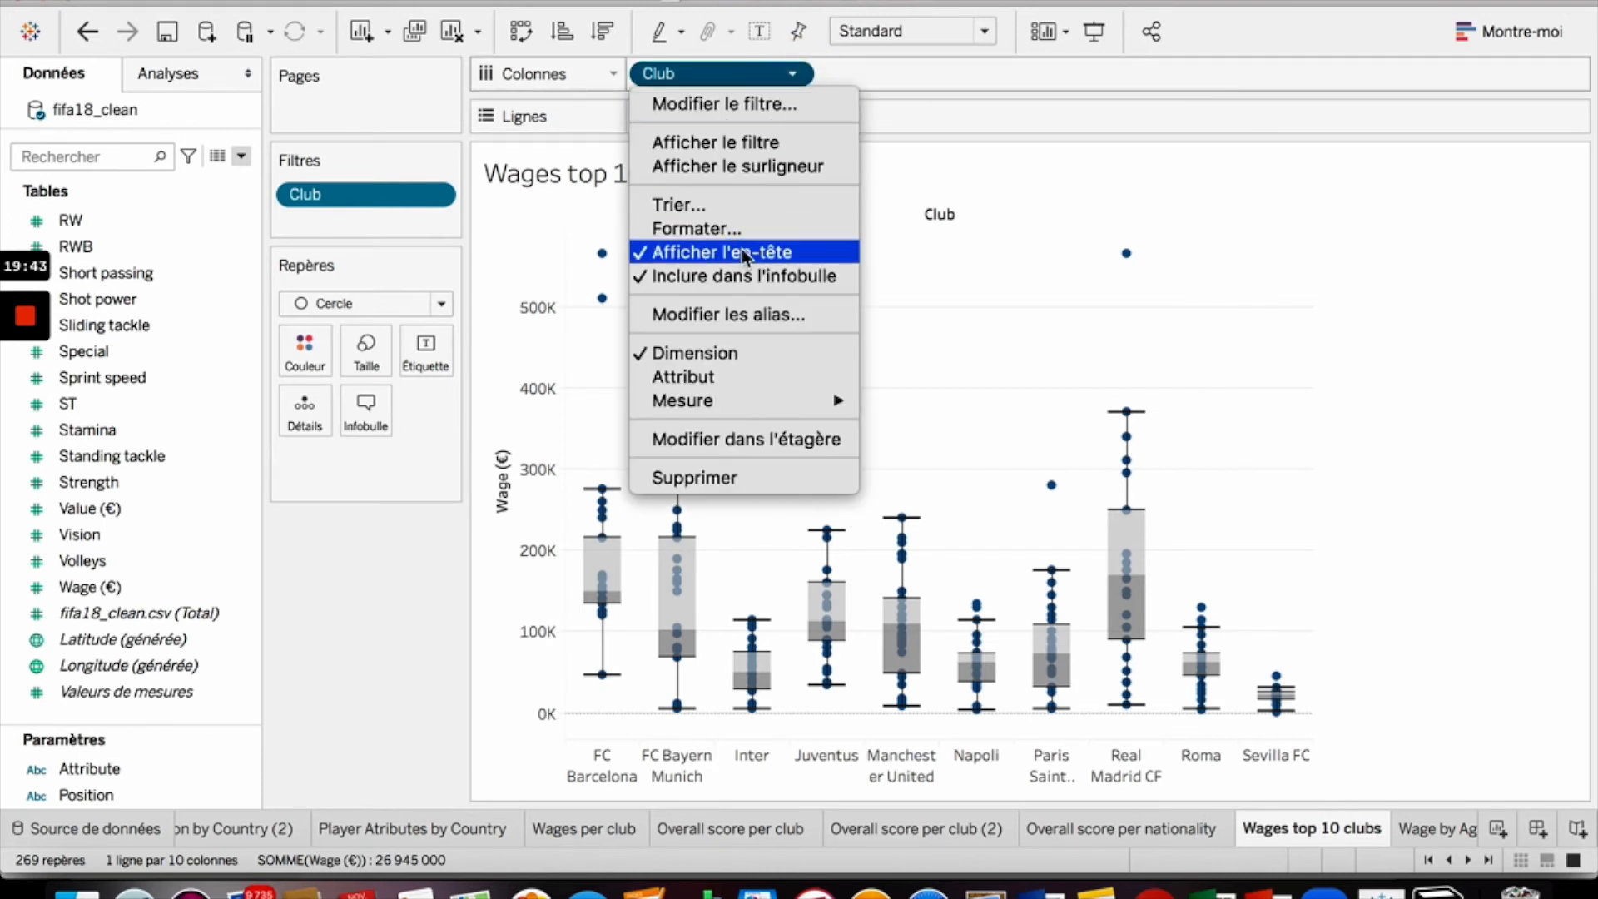
click(784, 204)
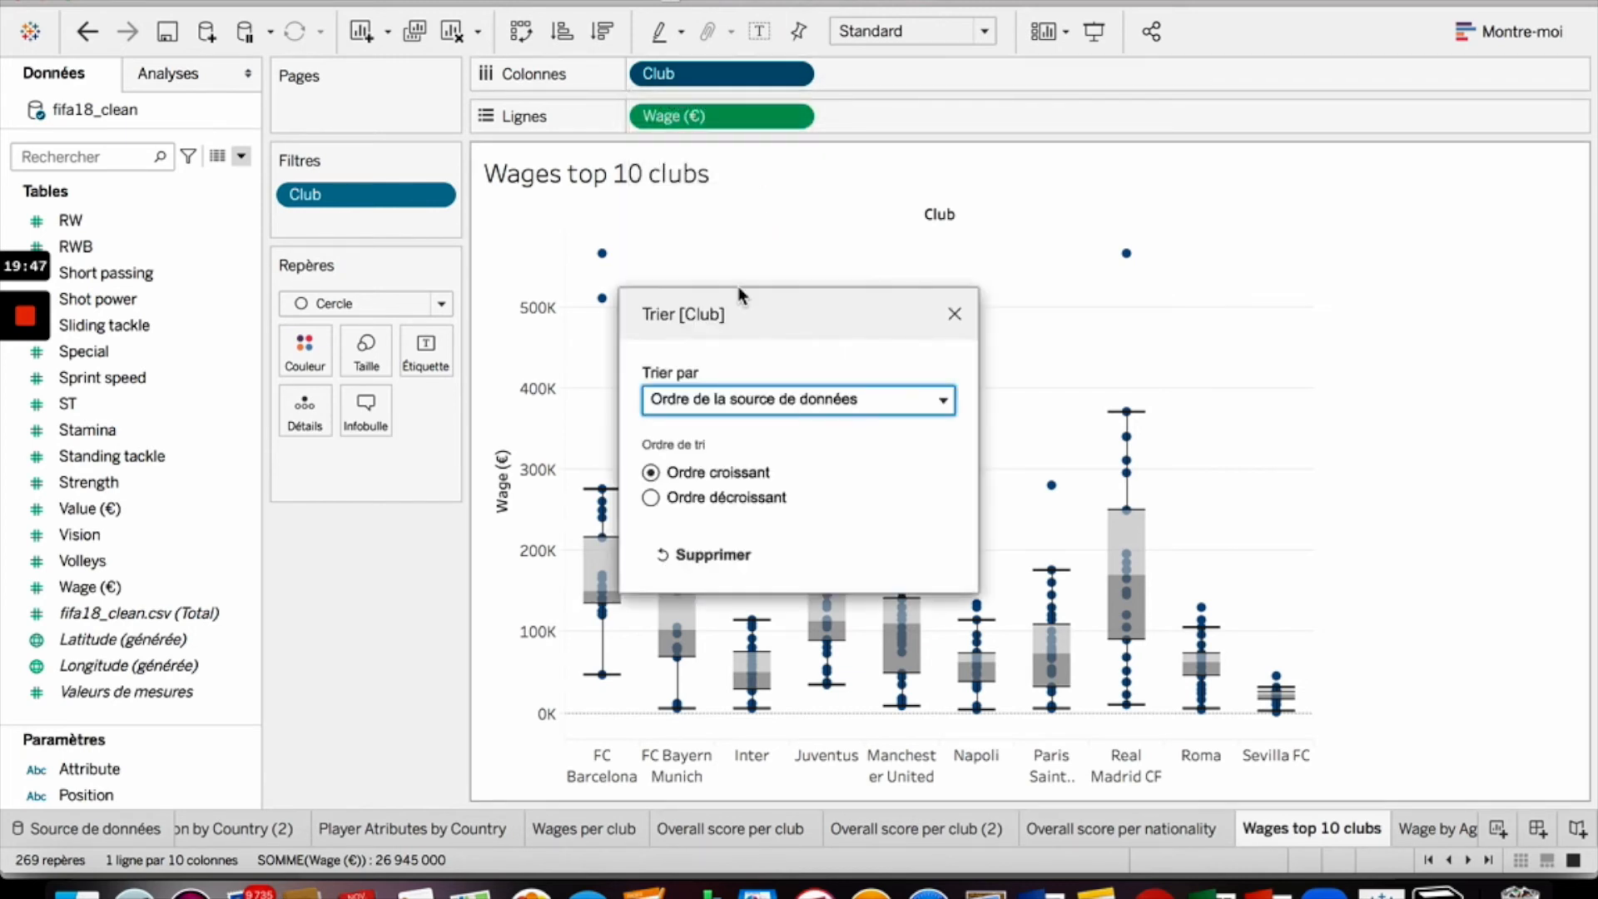
click(747, 412)
click(746, 499)
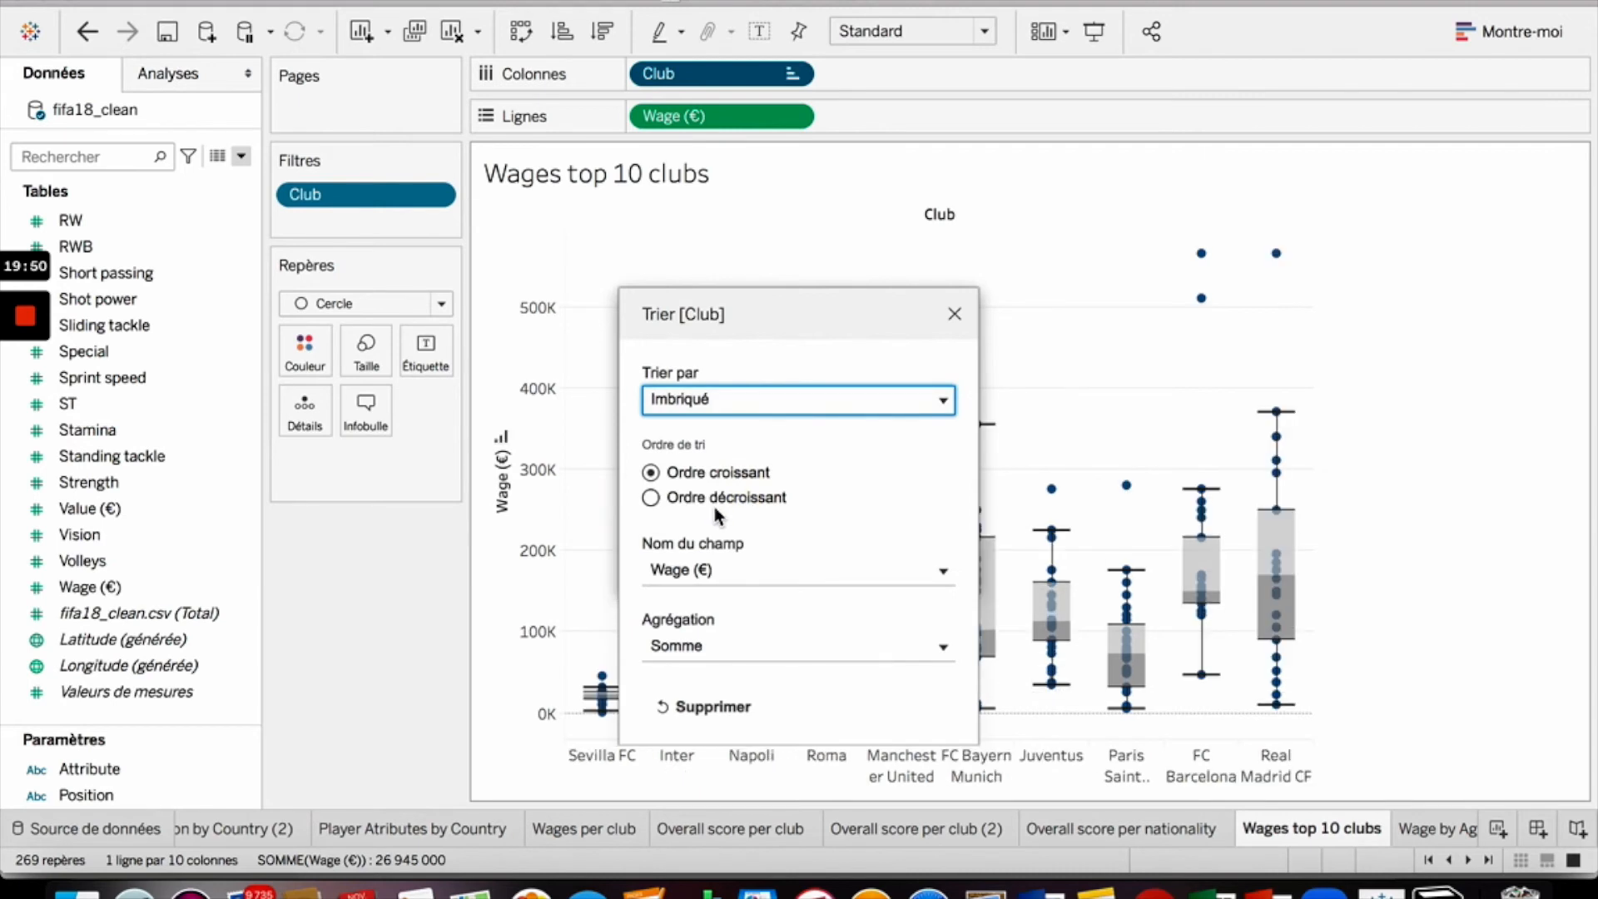
click(735, 568)
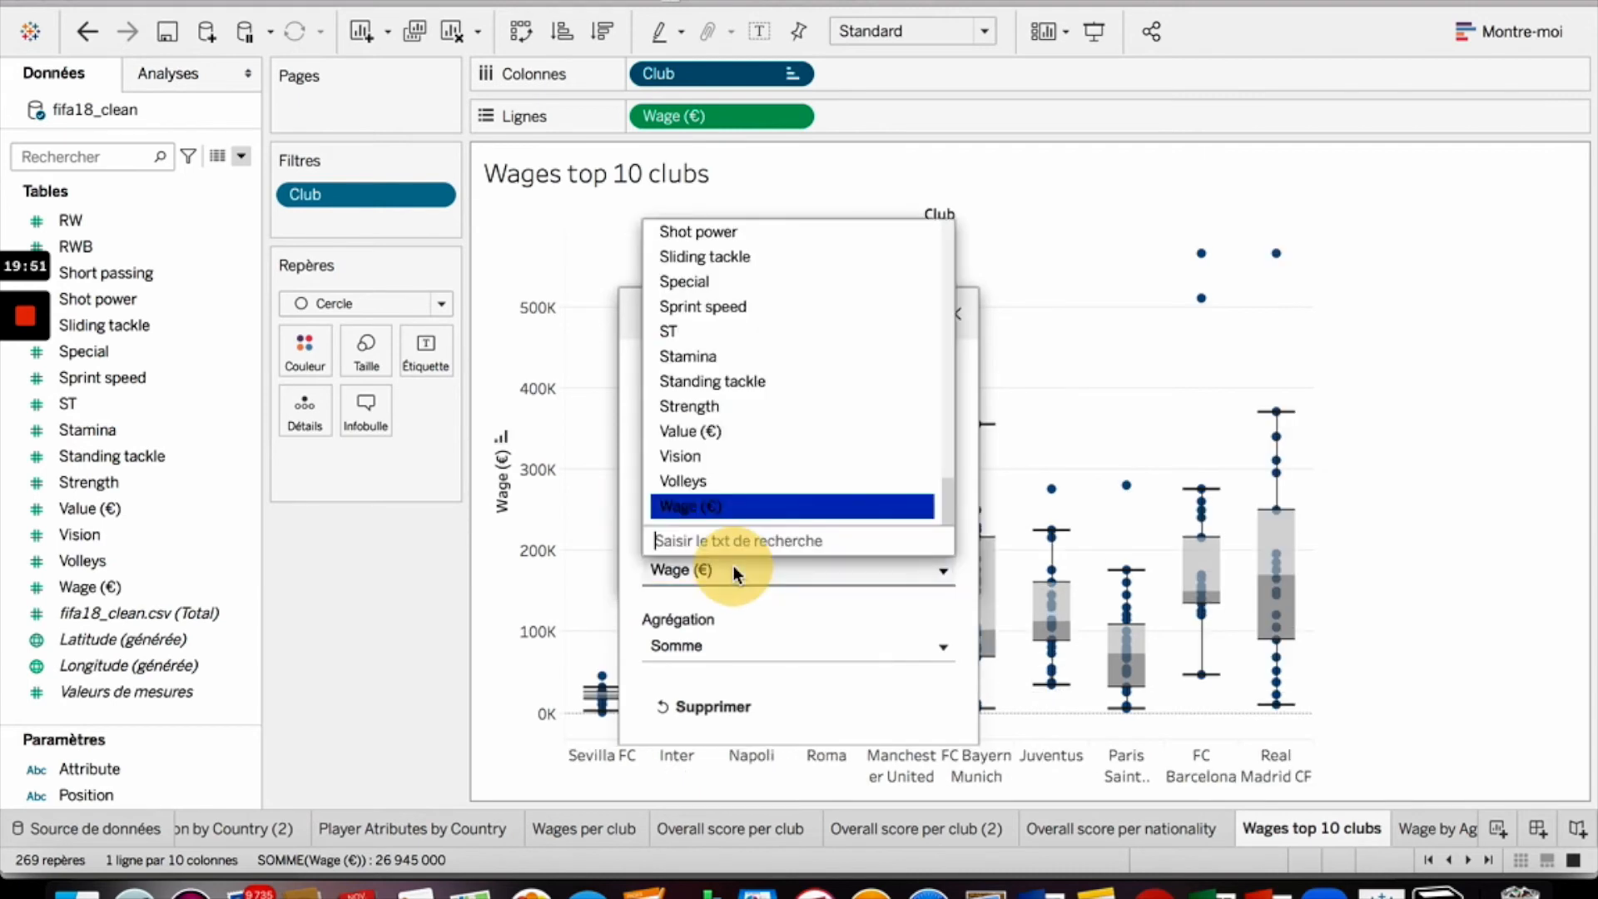
text(ov)
click(741, 505)
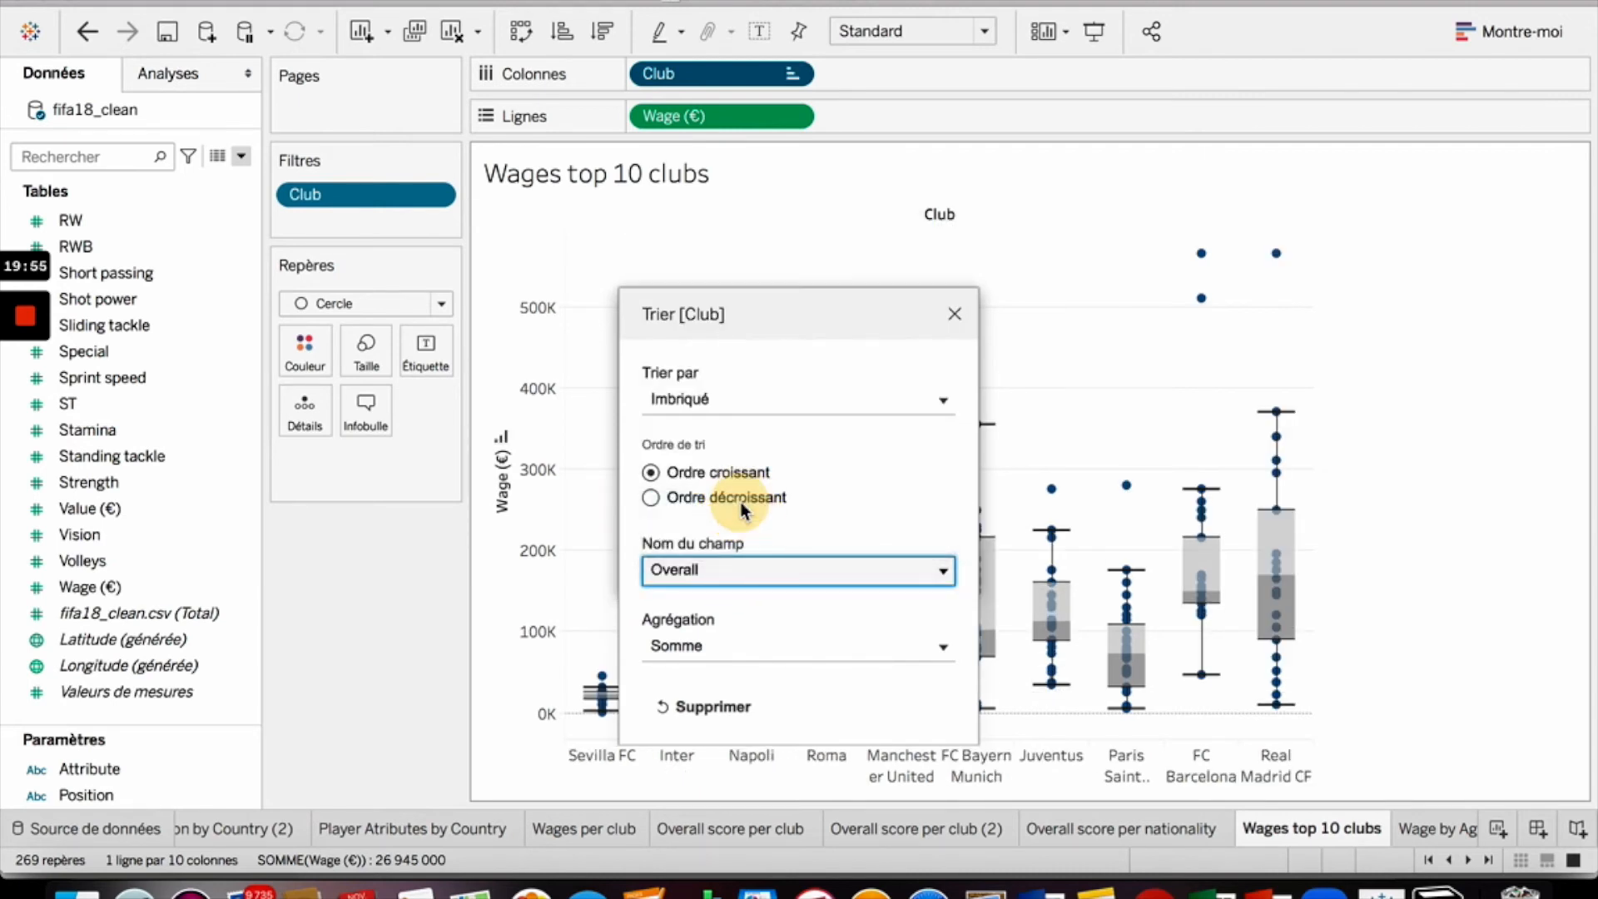
click(738, 643)
click(758, 426)
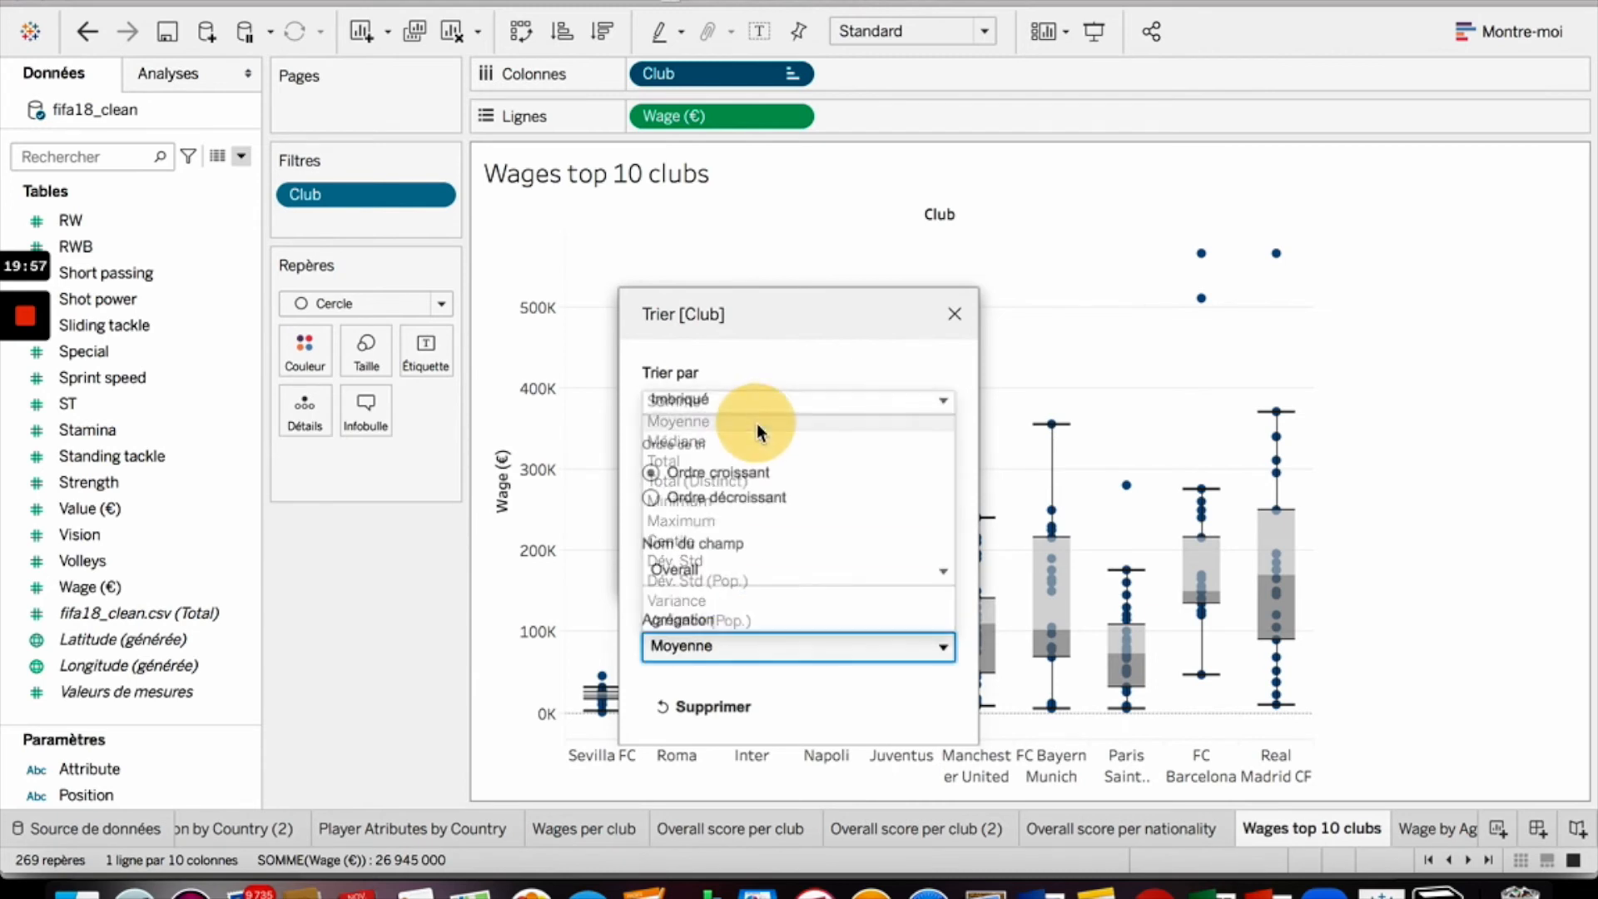
click(955, 314)
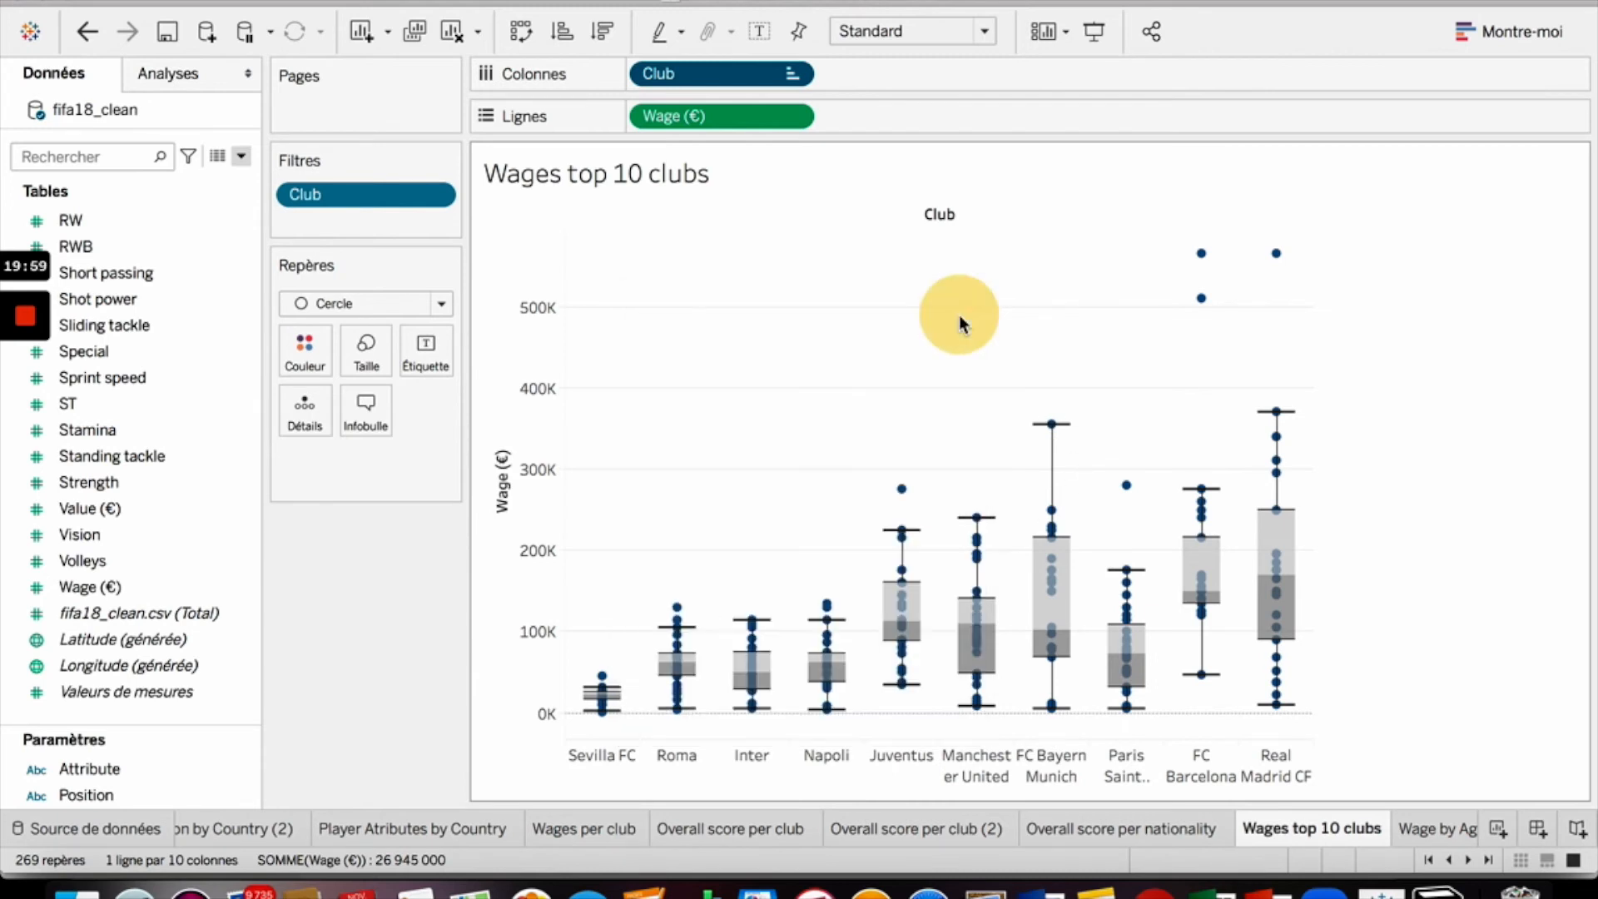
- Switch the club sort to descending order
click(802, 119)
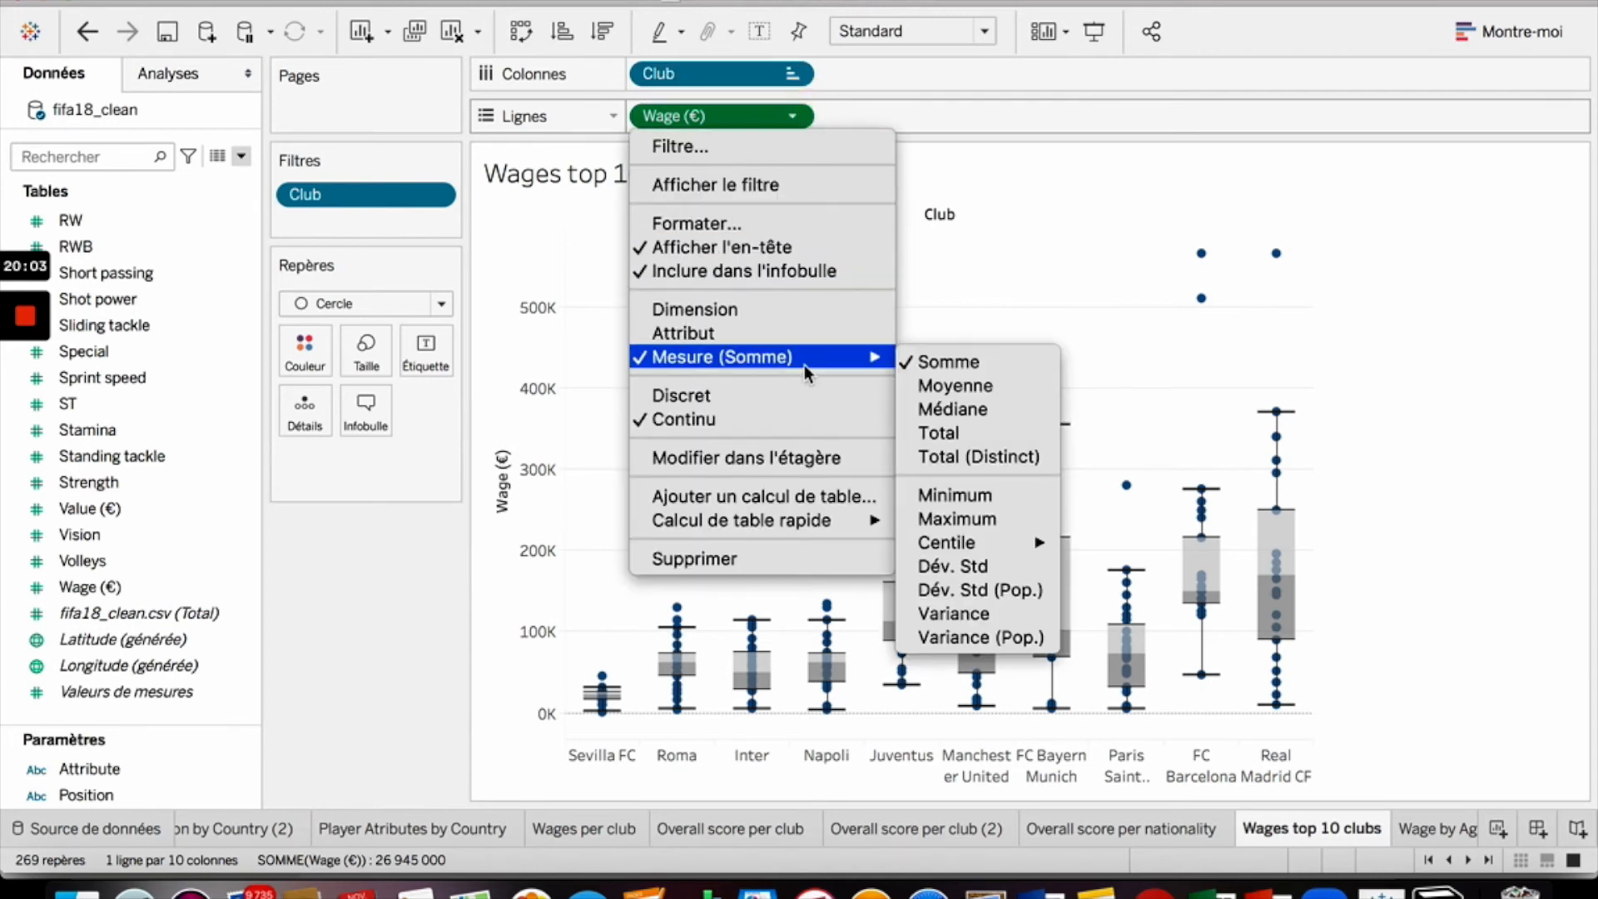
click(794, 75)
click(795, 75)
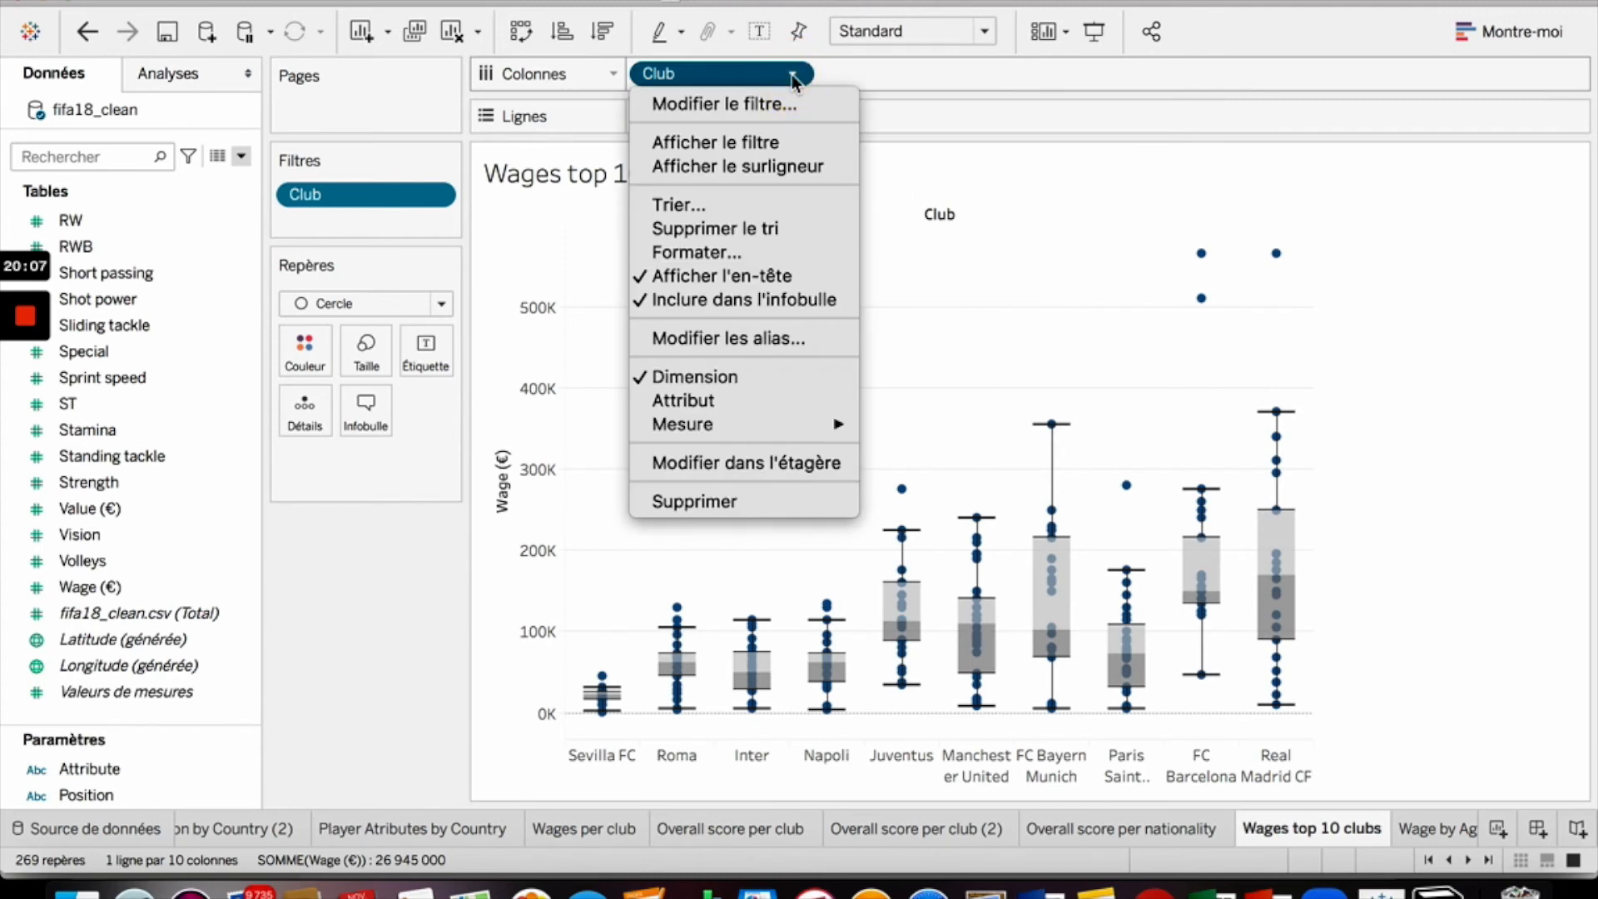
click(794, 77)
click(886, 73)
click(786, 77)
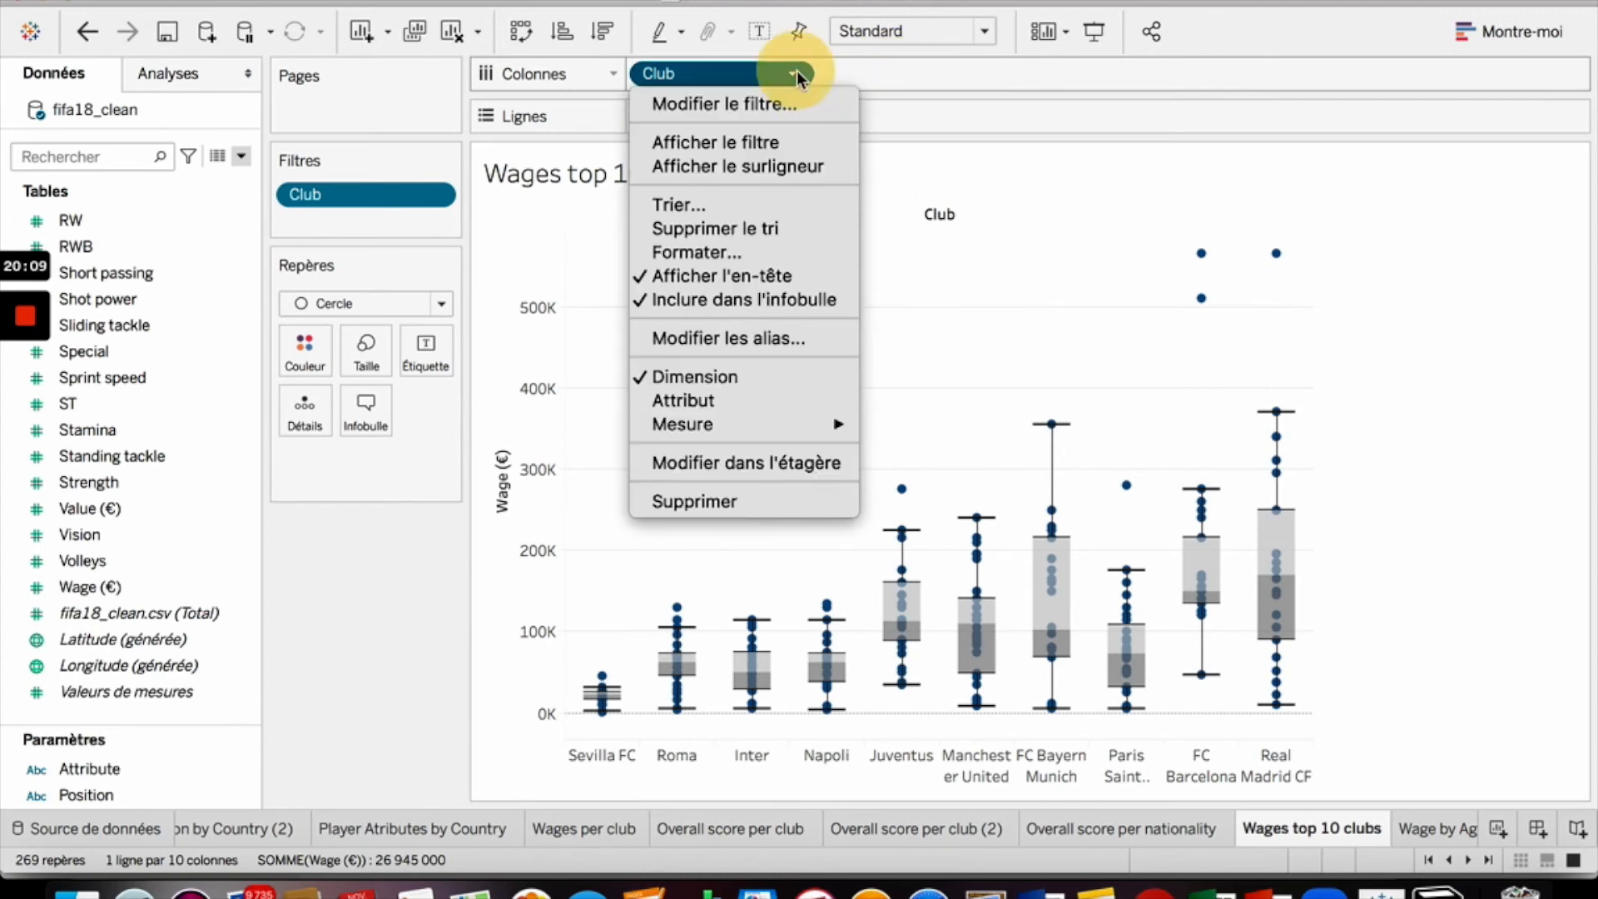
click(749, 205)
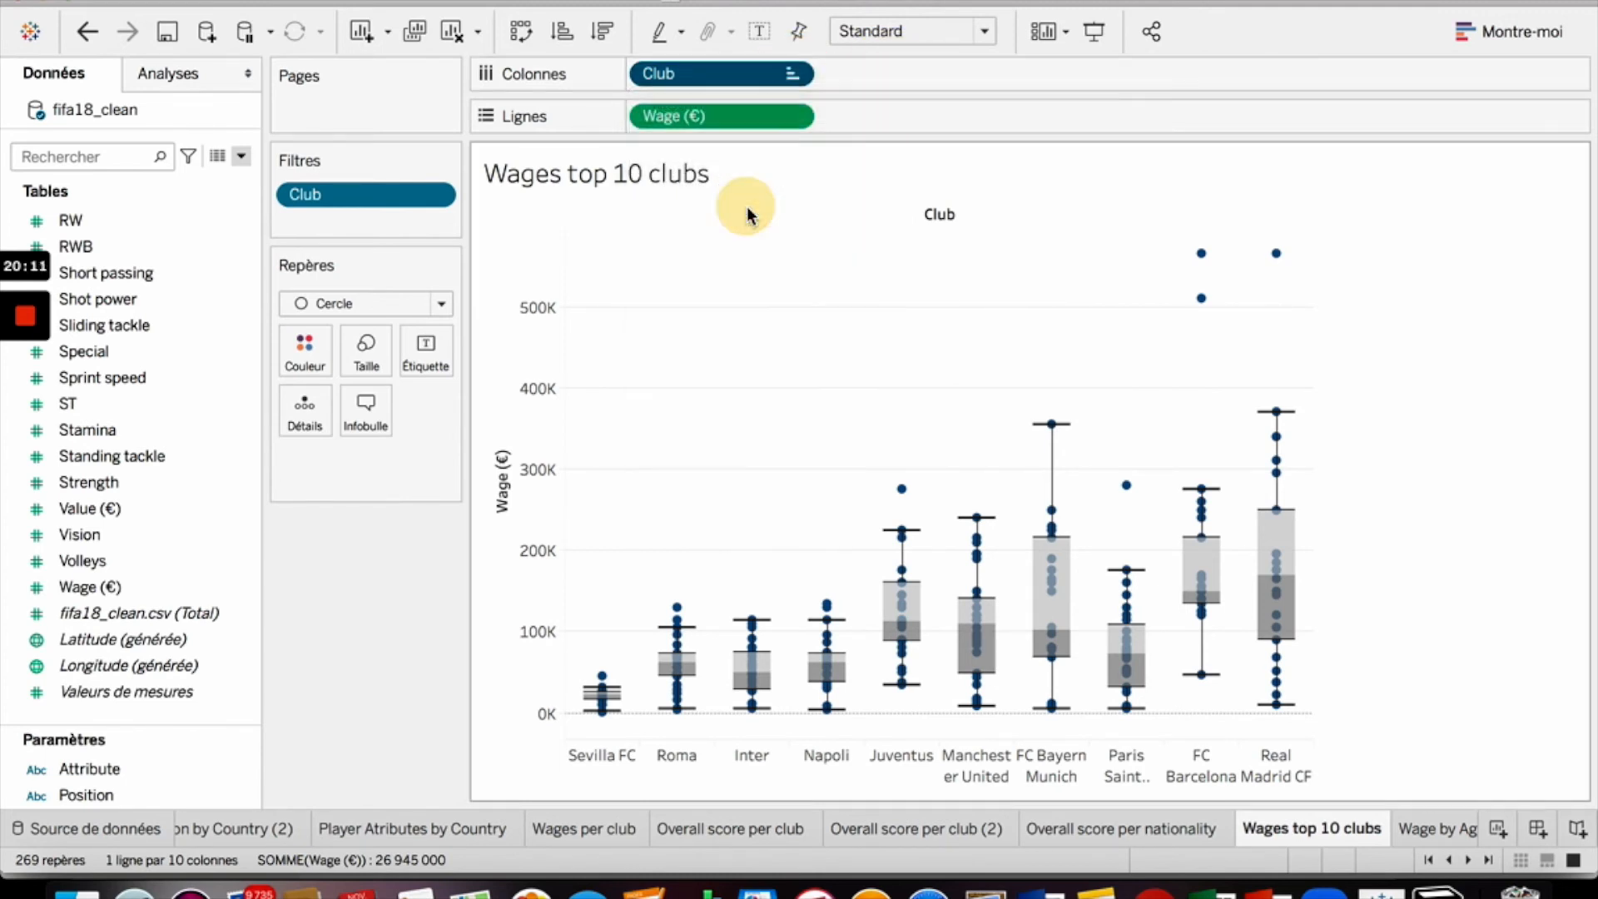
click(693, 423)
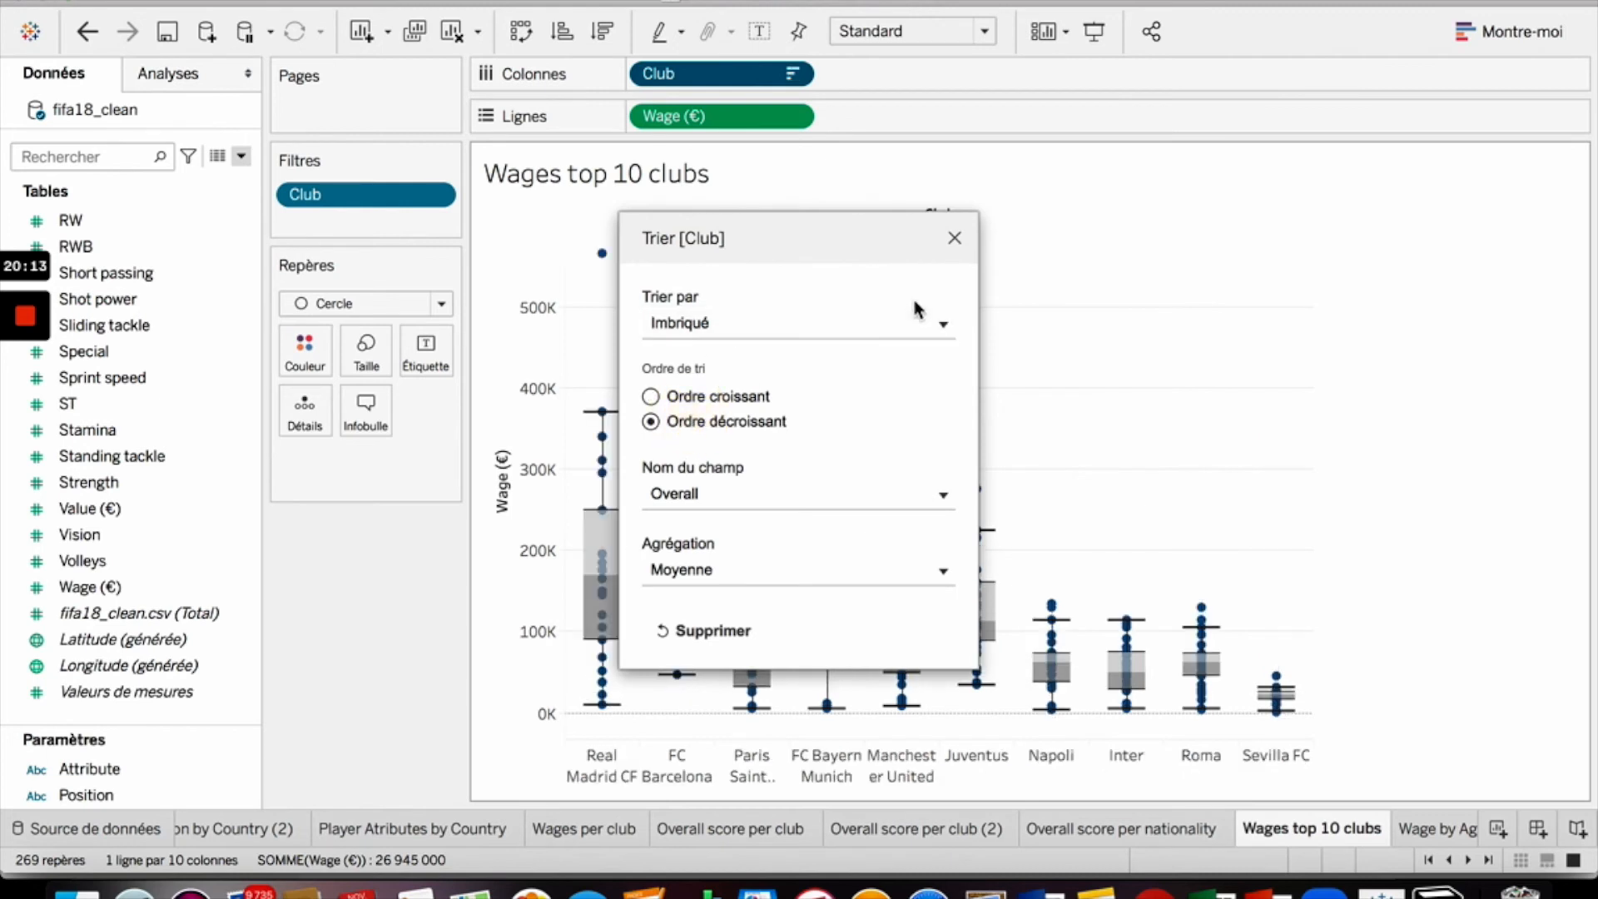
click(954, 238)
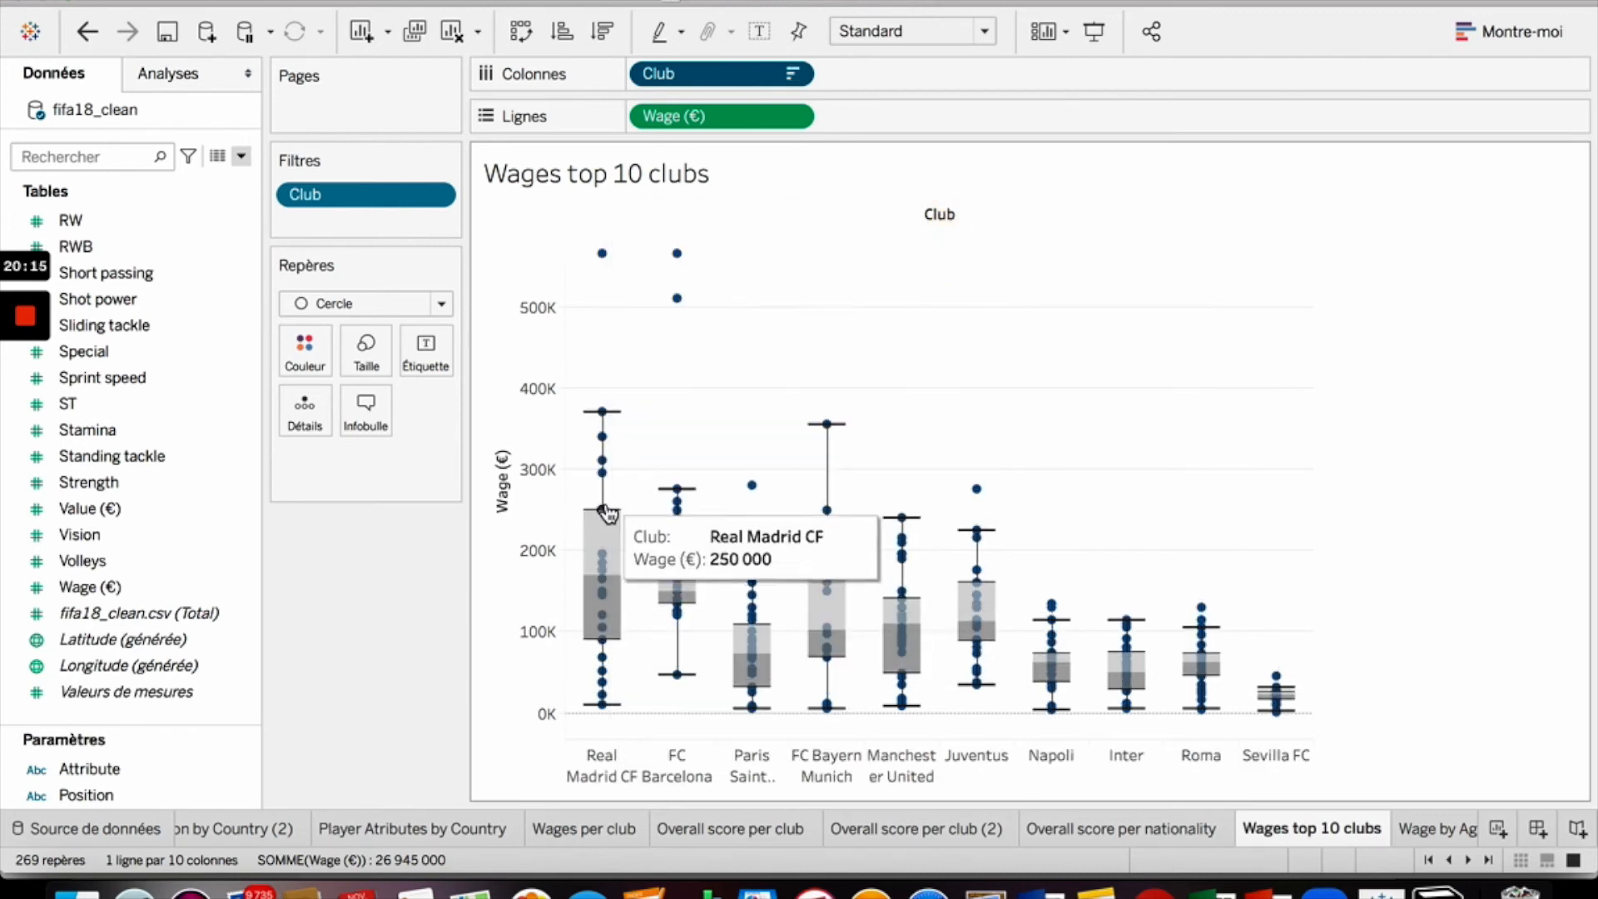
- Add the player Name field to the tooltip of the marks
mouse_move(814, 626)
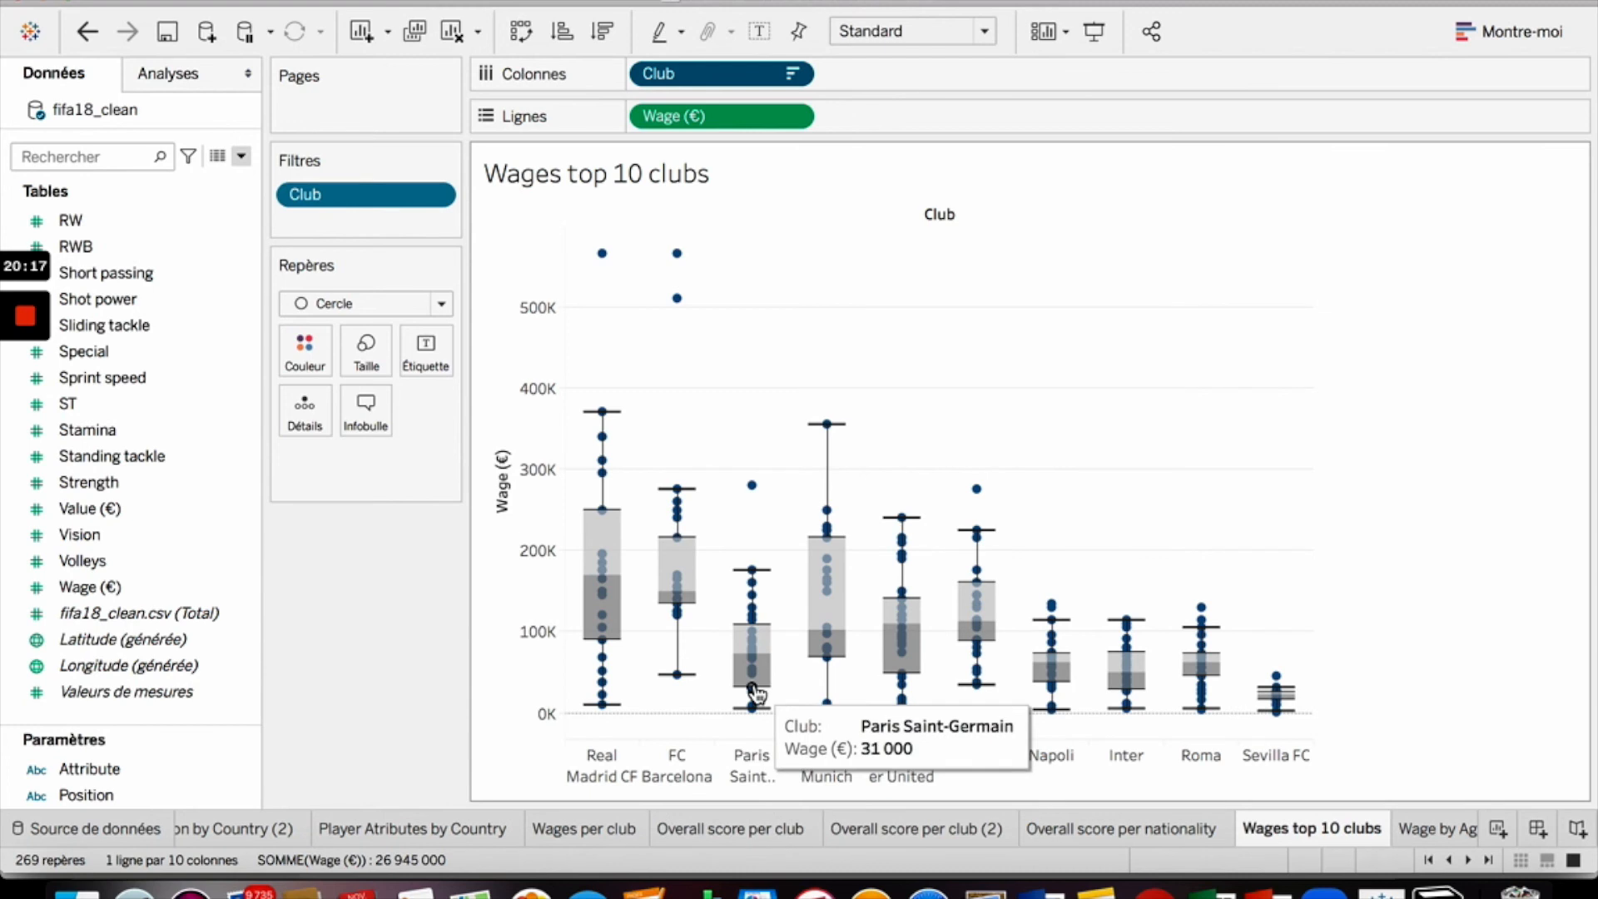
mouse_move(907, 696)
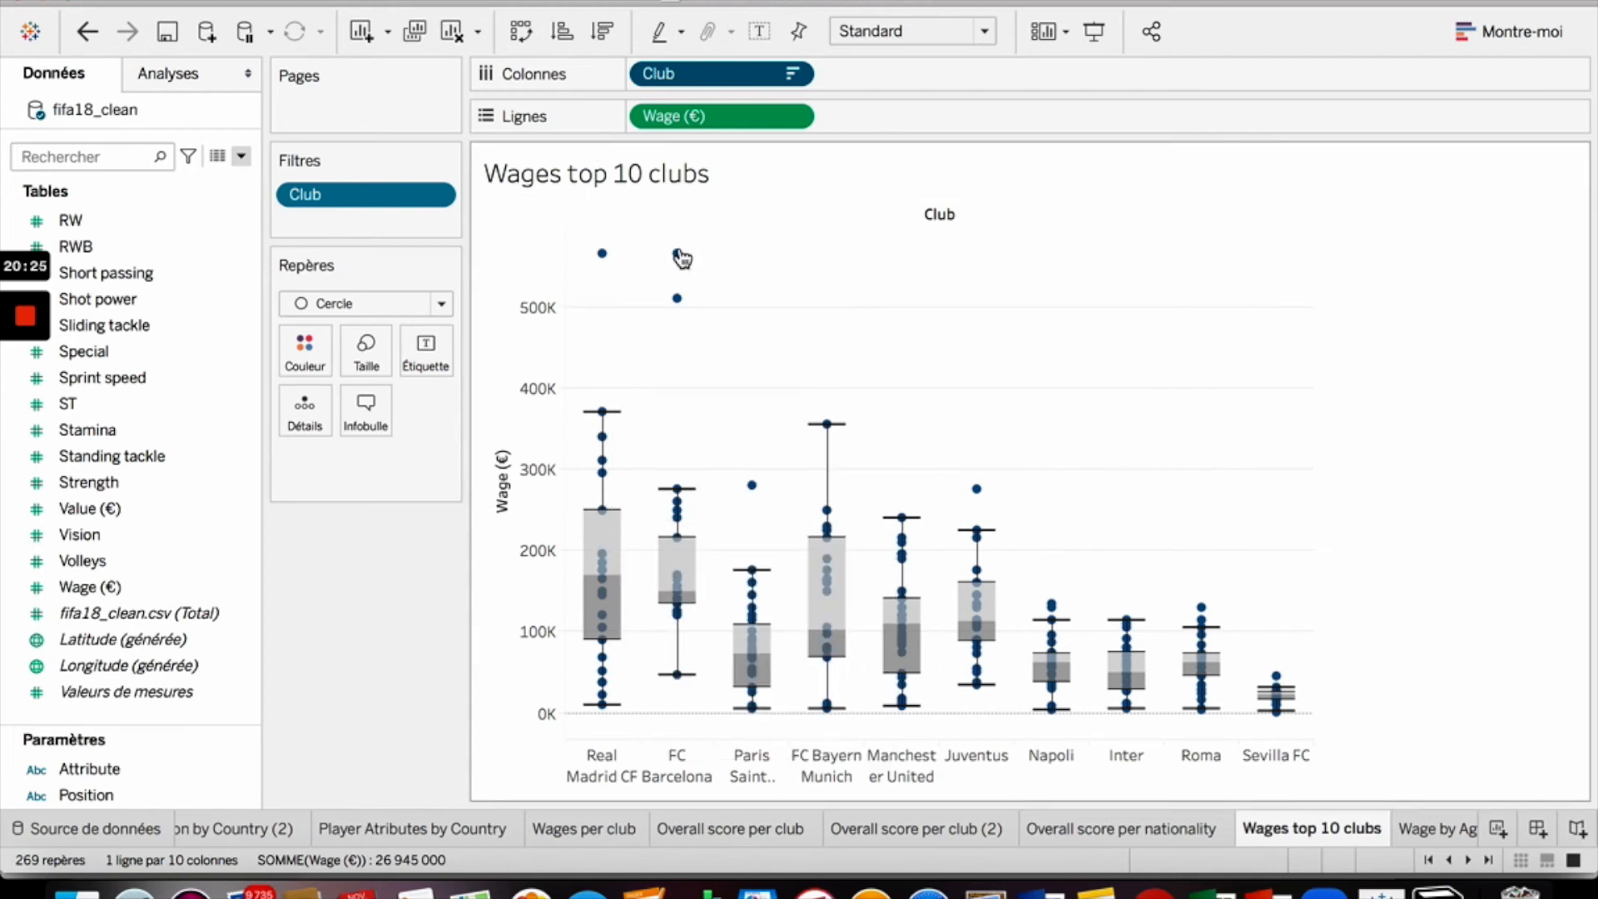
click(169, 616)
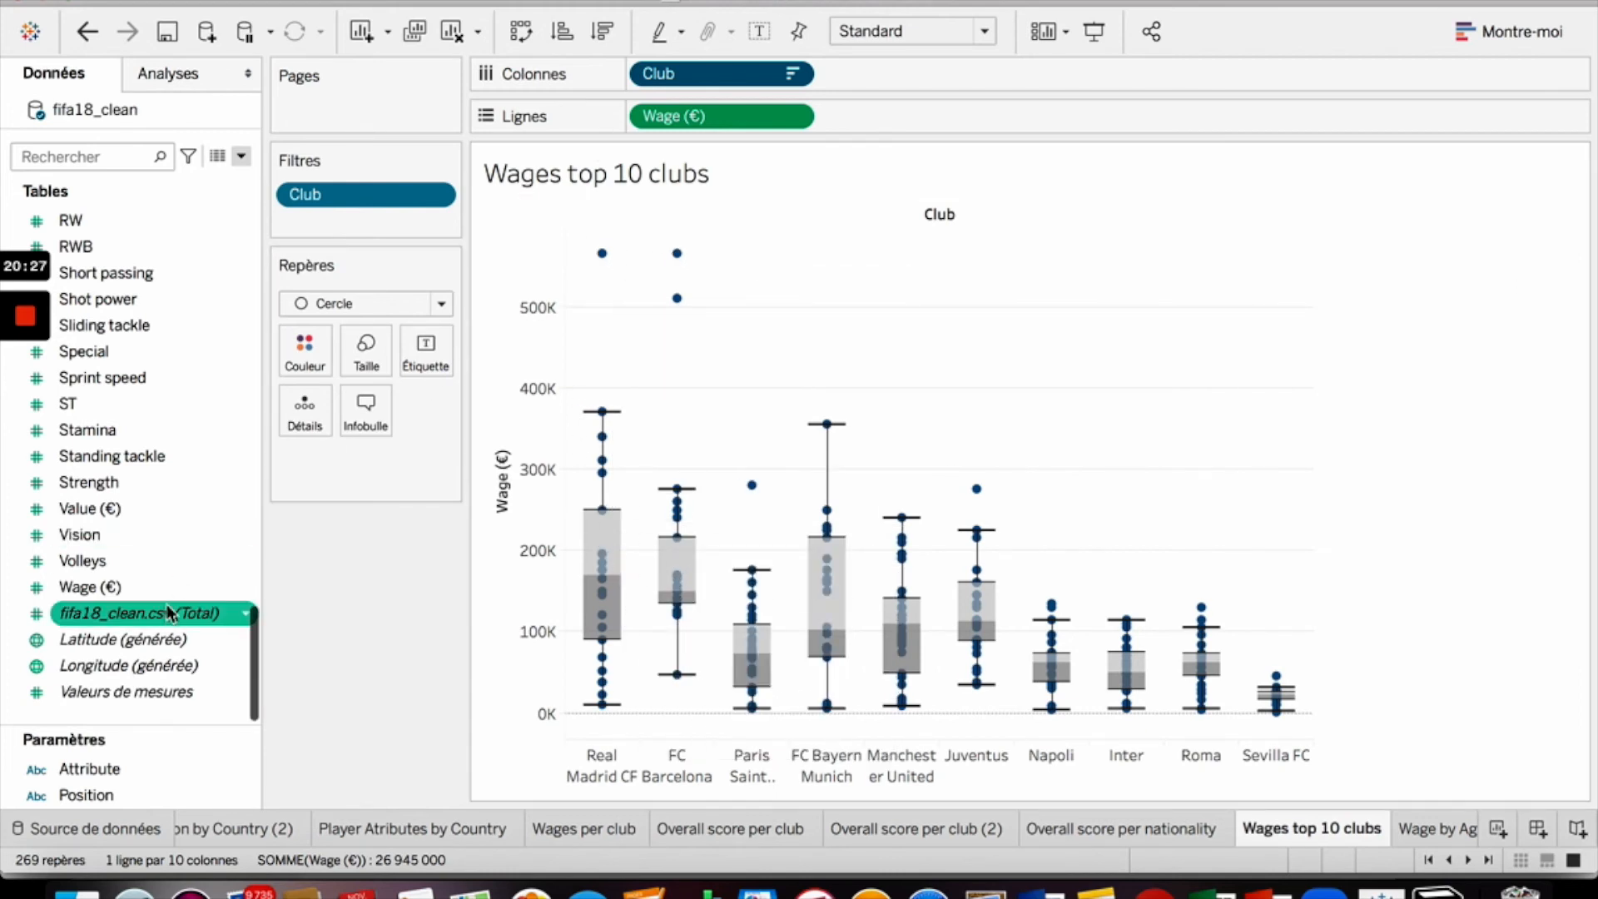
scroll(200, 545, up, 10)
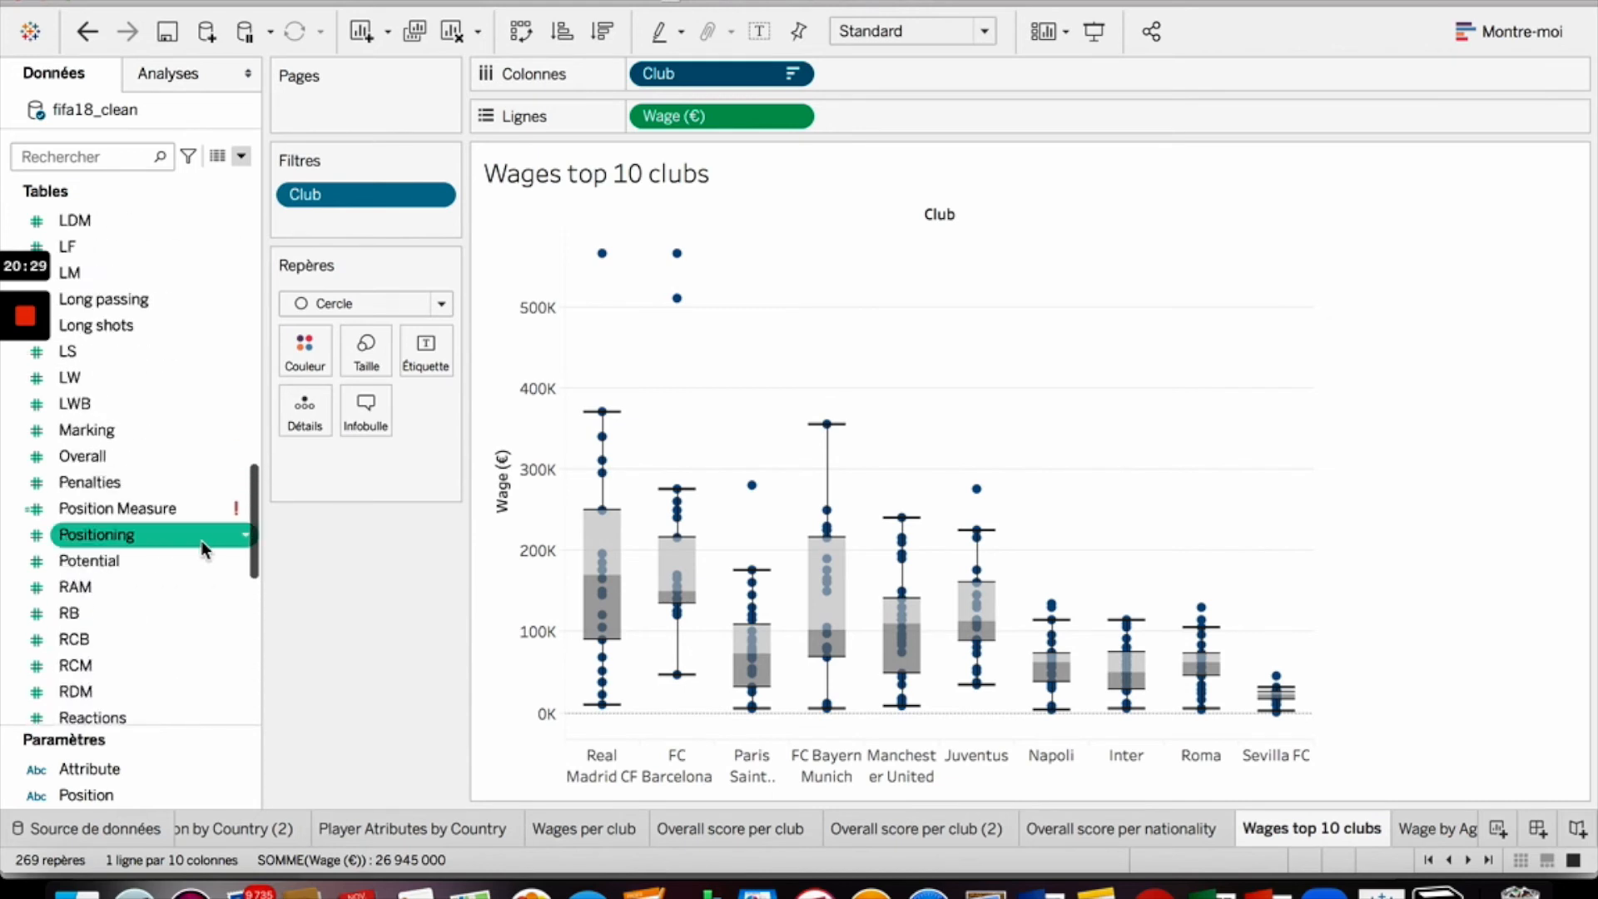
scroll(201, 545, up, 7)
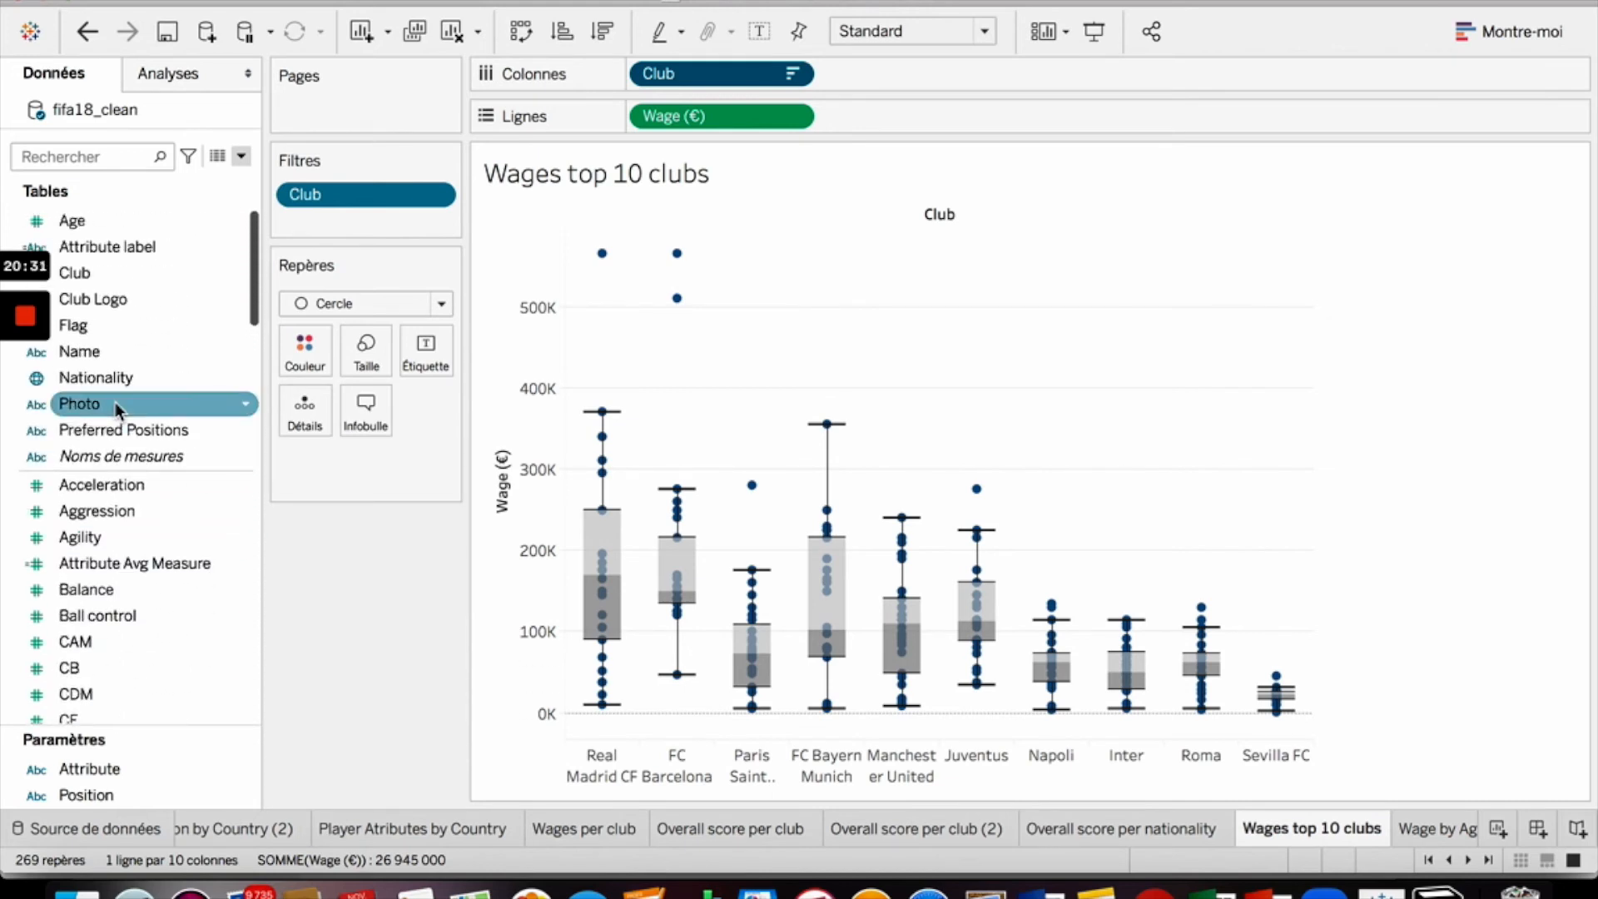
drag(80, 358, 371, 409)
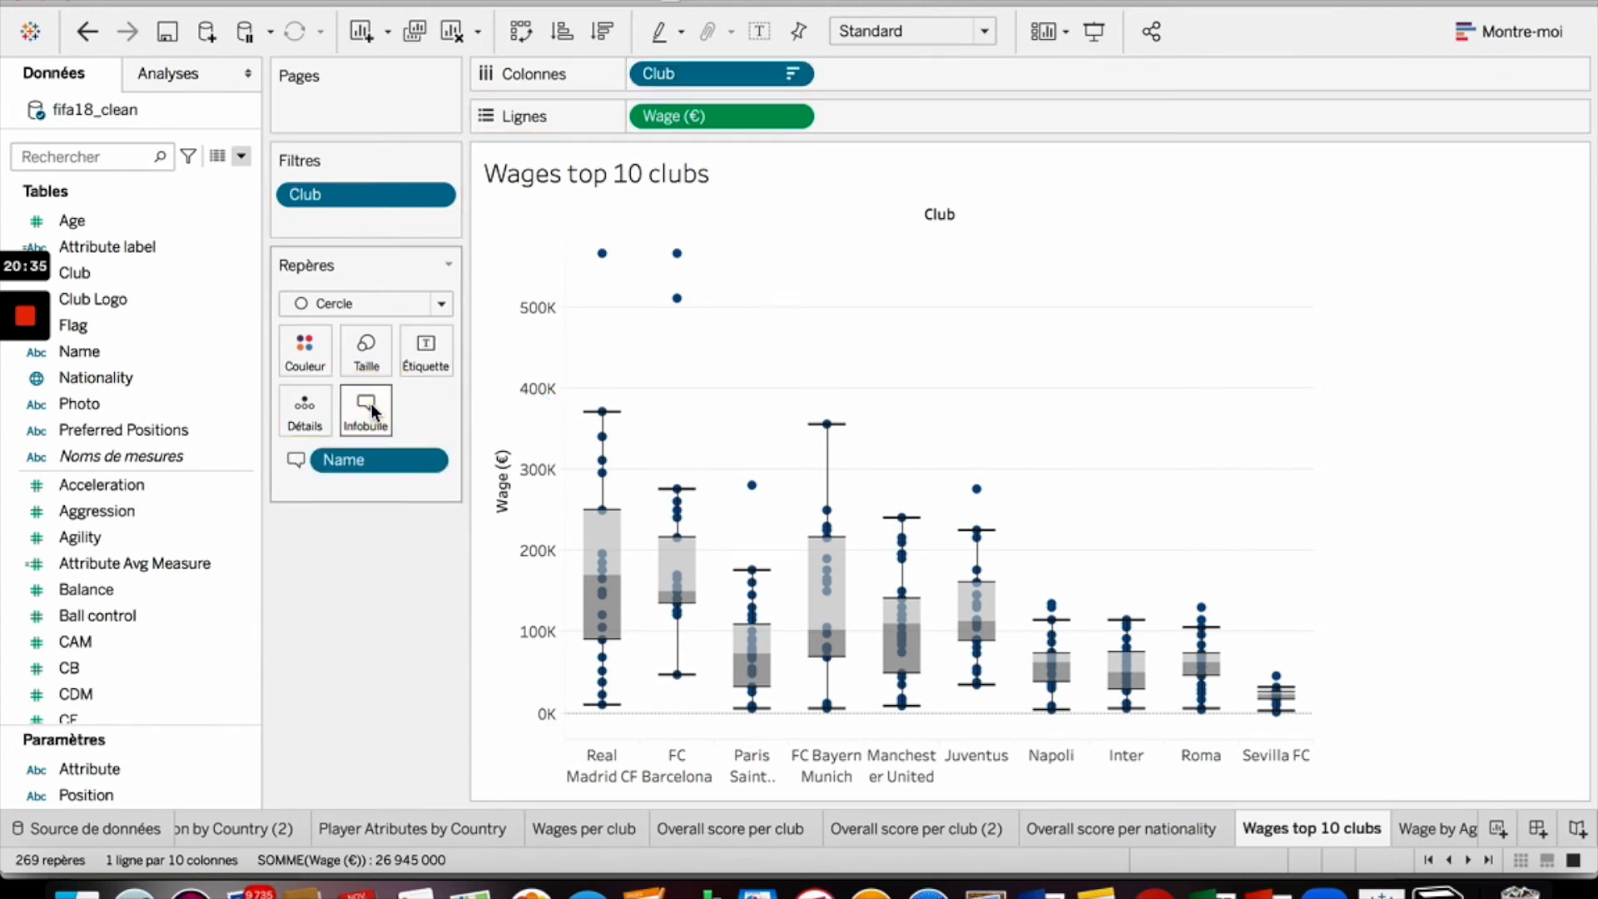
- Change the Wage (€) measure's aggregation on rows to Moyenne (average)
mouse_move(603, 259)
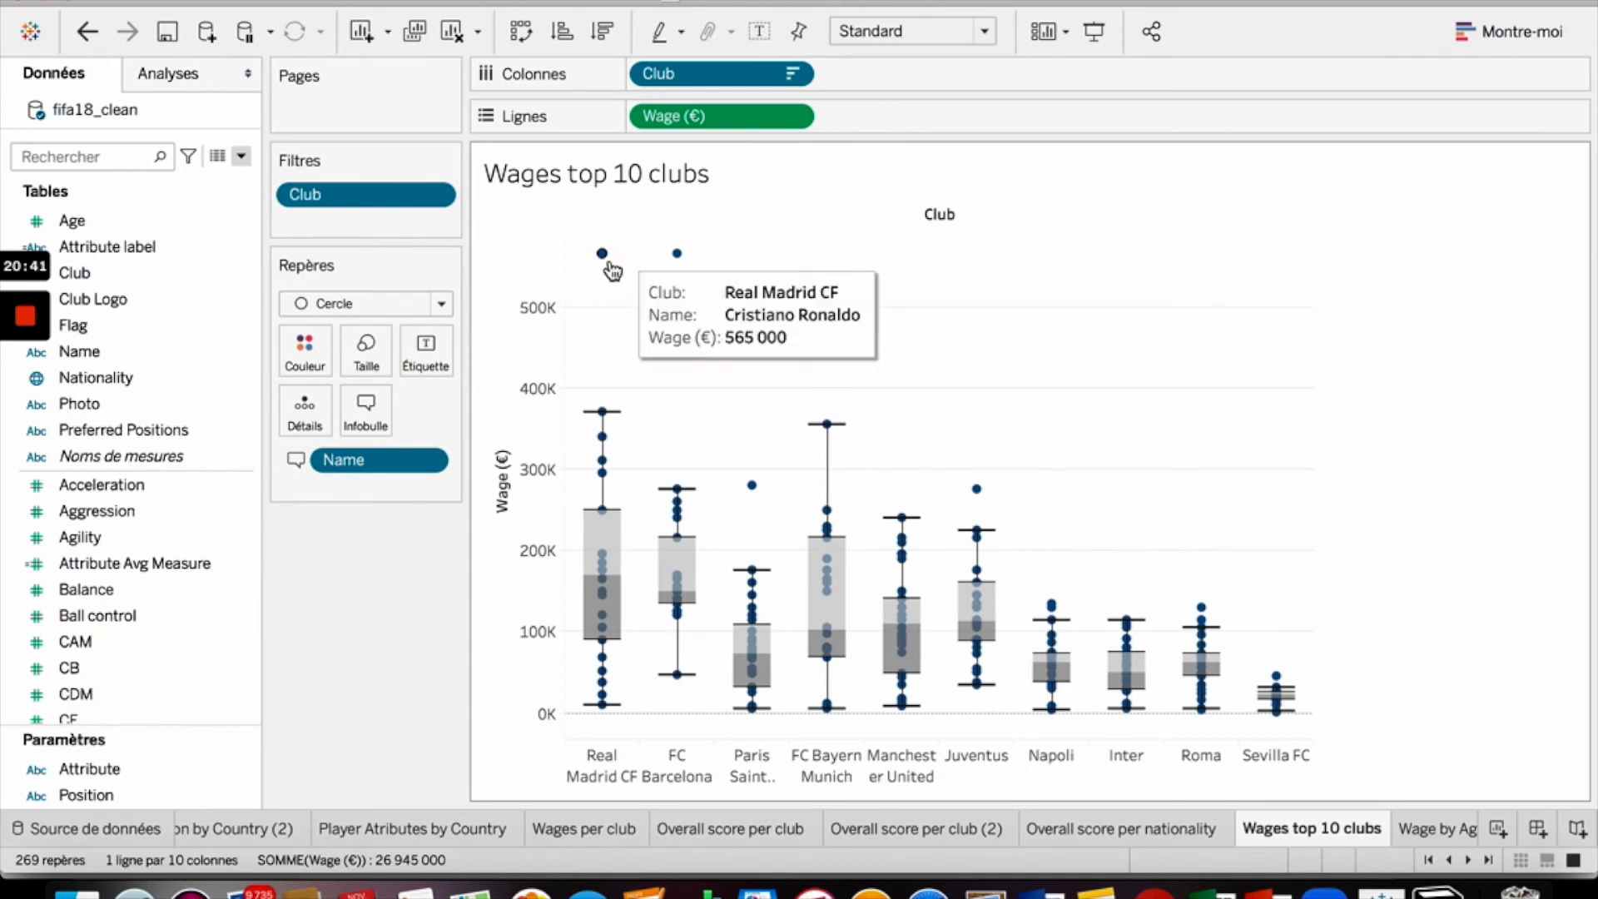
click(792, 120)
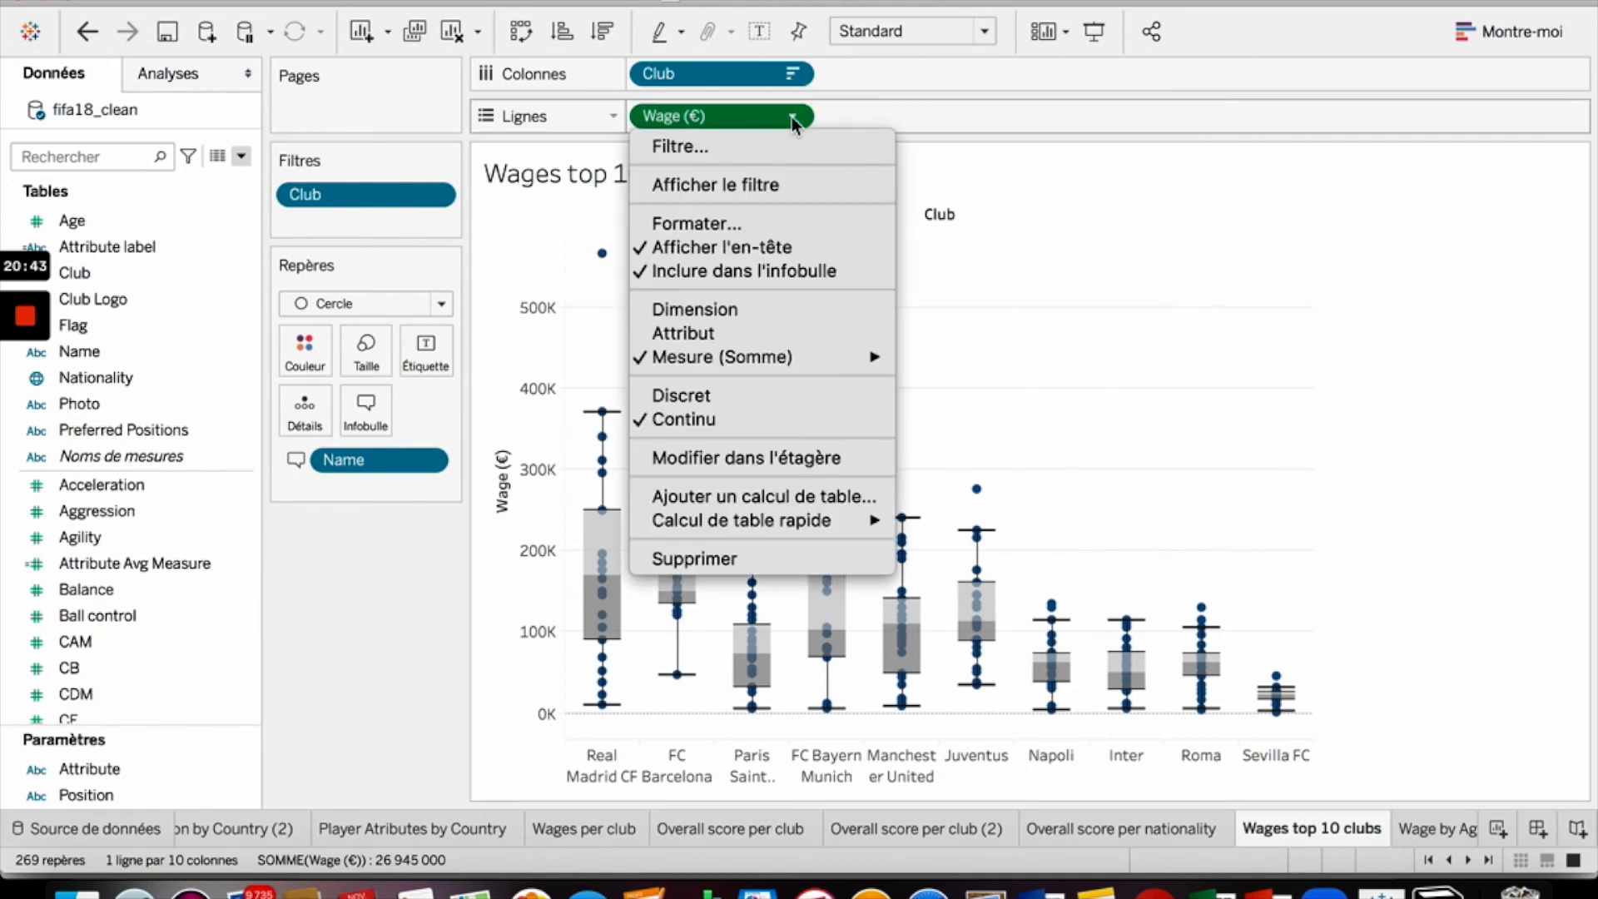
mouse_move(781, 357)
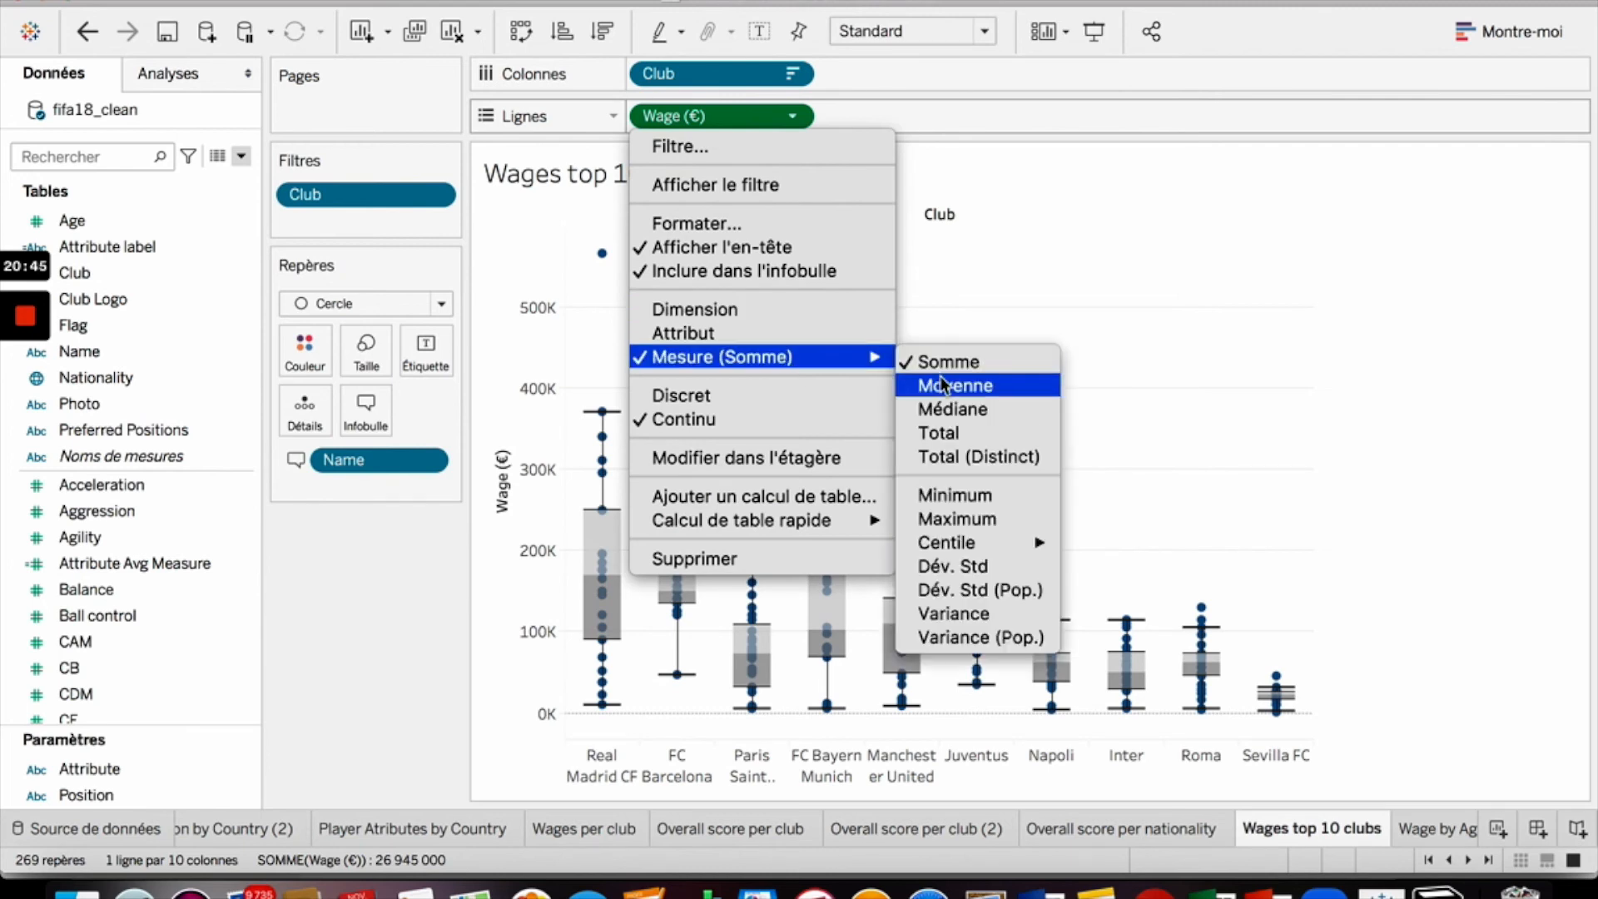
click(975, 388)
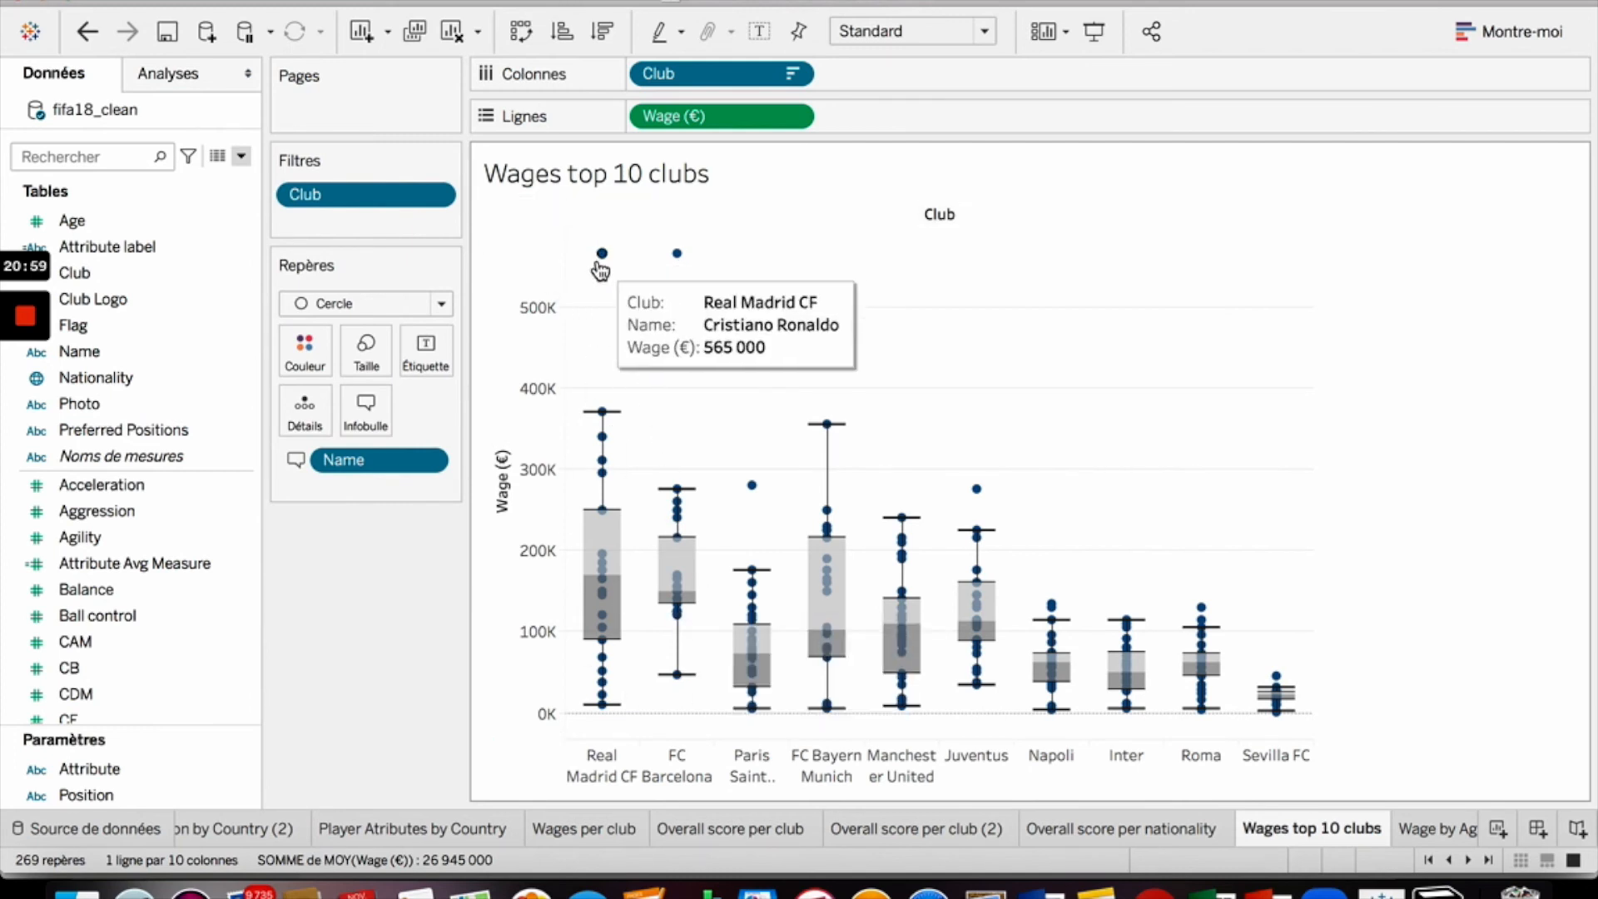
- Duplicate the Wages top 10 clubs worksheet
mouse_move(679, 258)
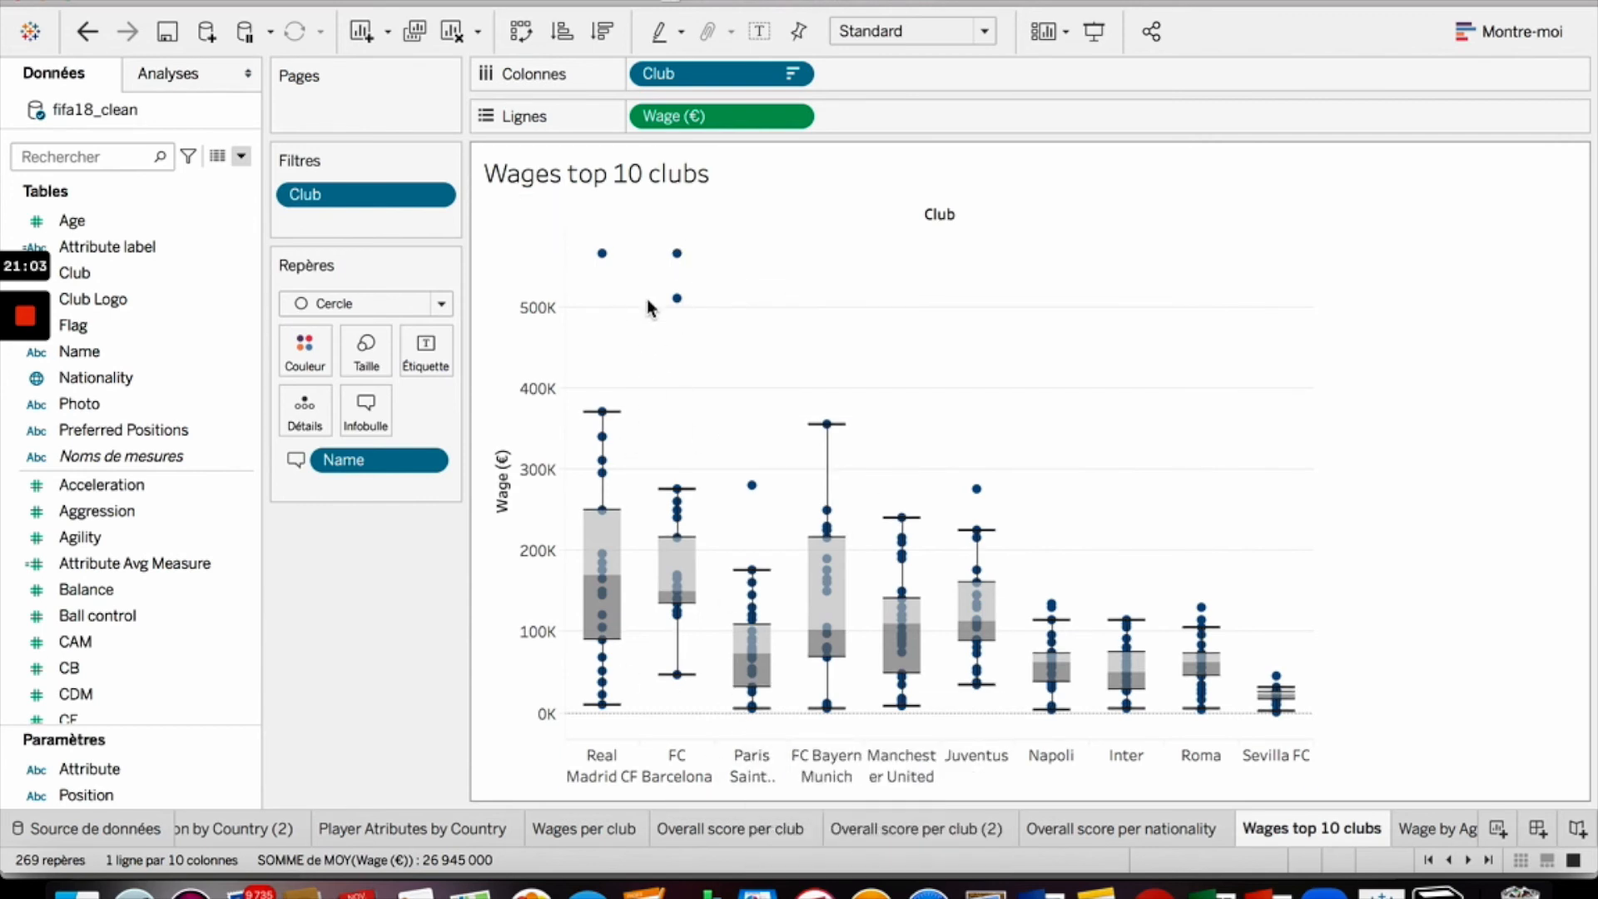
mouse_move(599, 446)
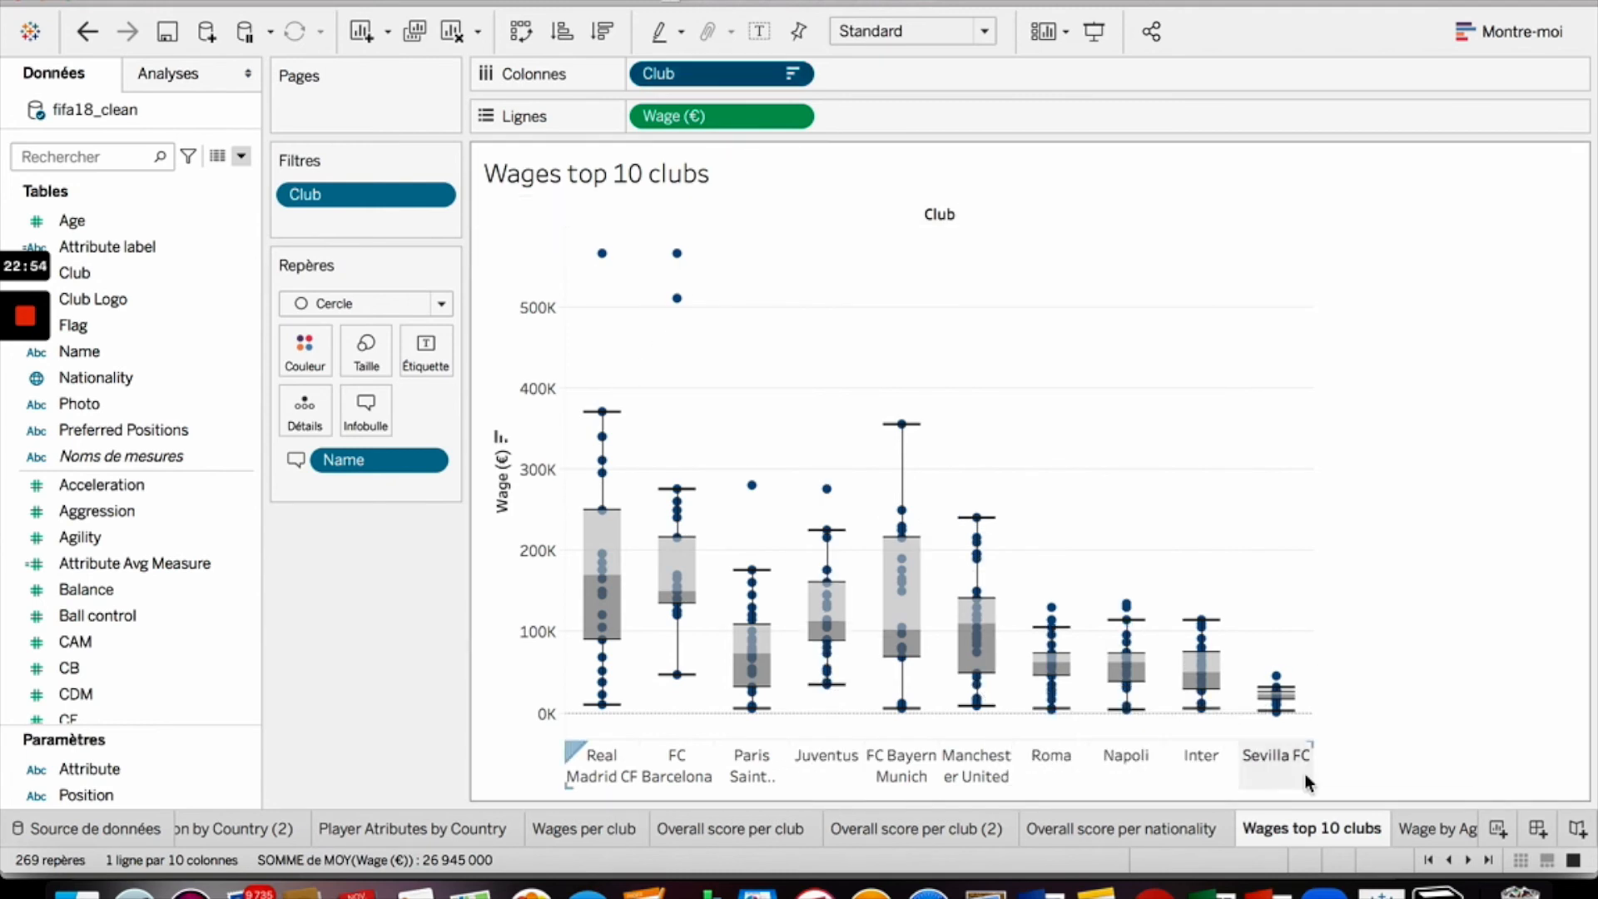
right_click(1357, 826)
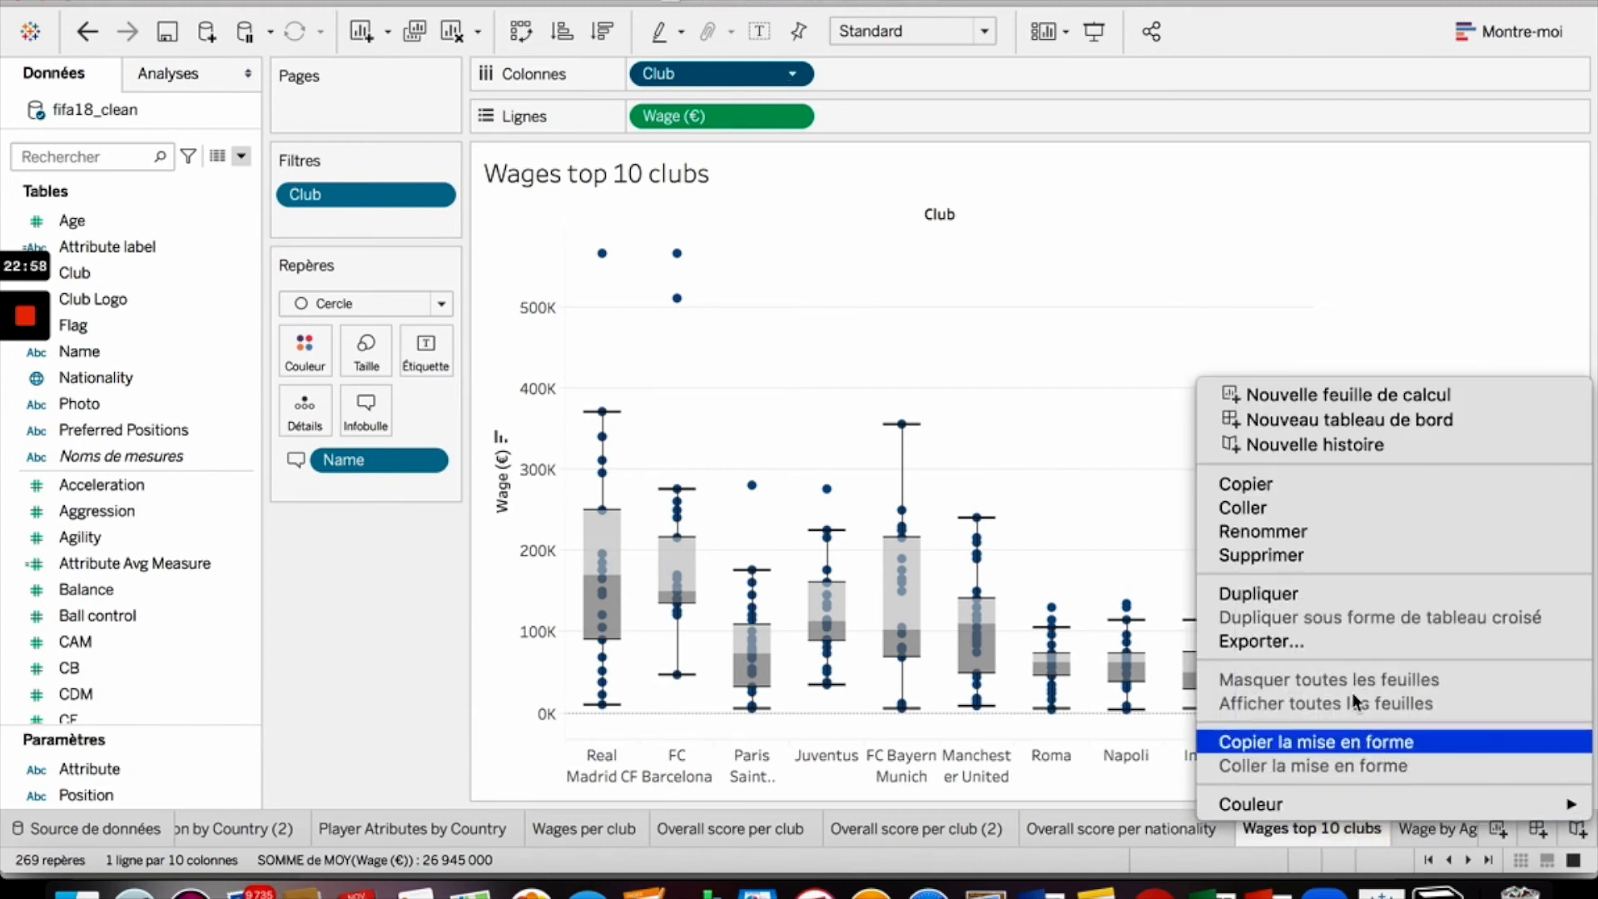
click(1400, 593)
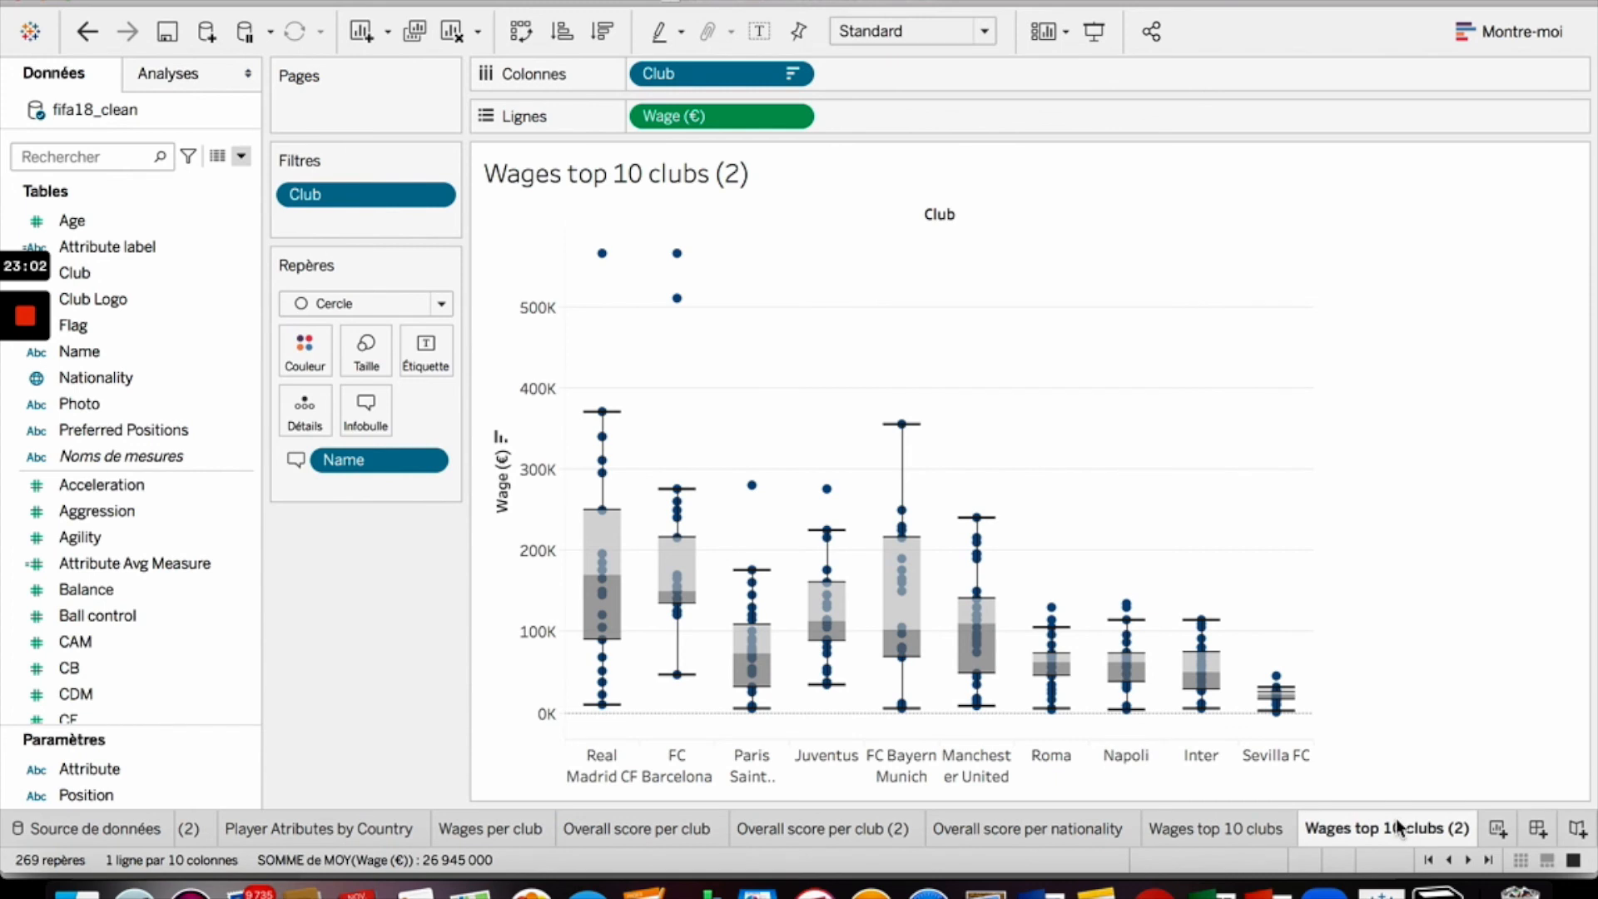
- Rename the duplicated sheet to Wages top 10 countries
double_click(1365, 836)
drag(1357, 830, 1464, 830)
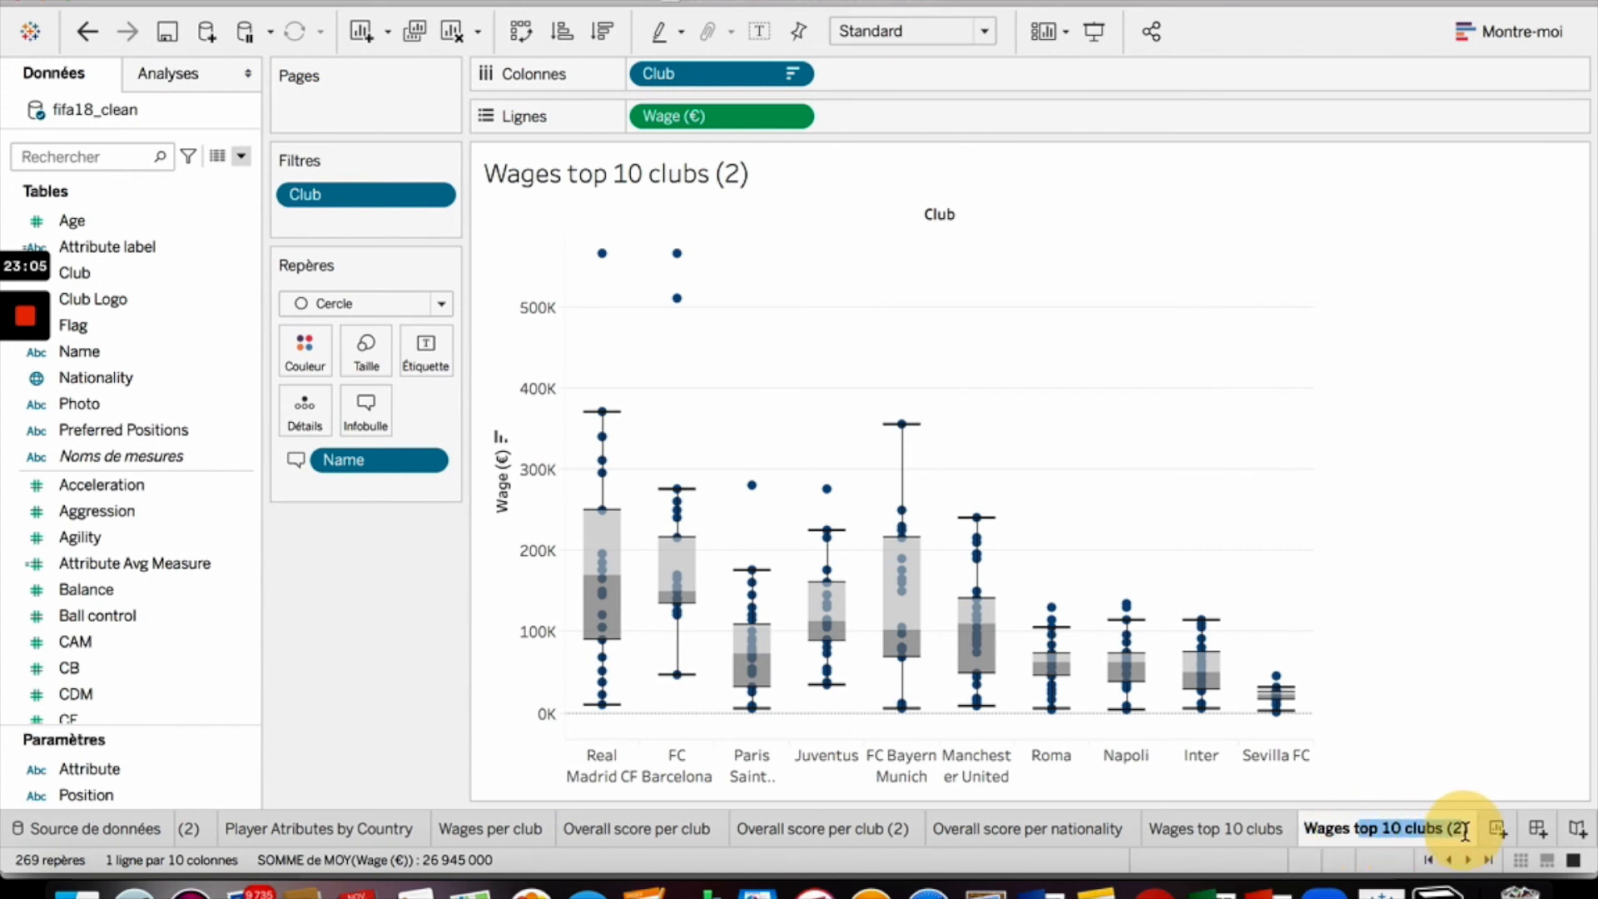
double_click(1419, 829)
text(countr)
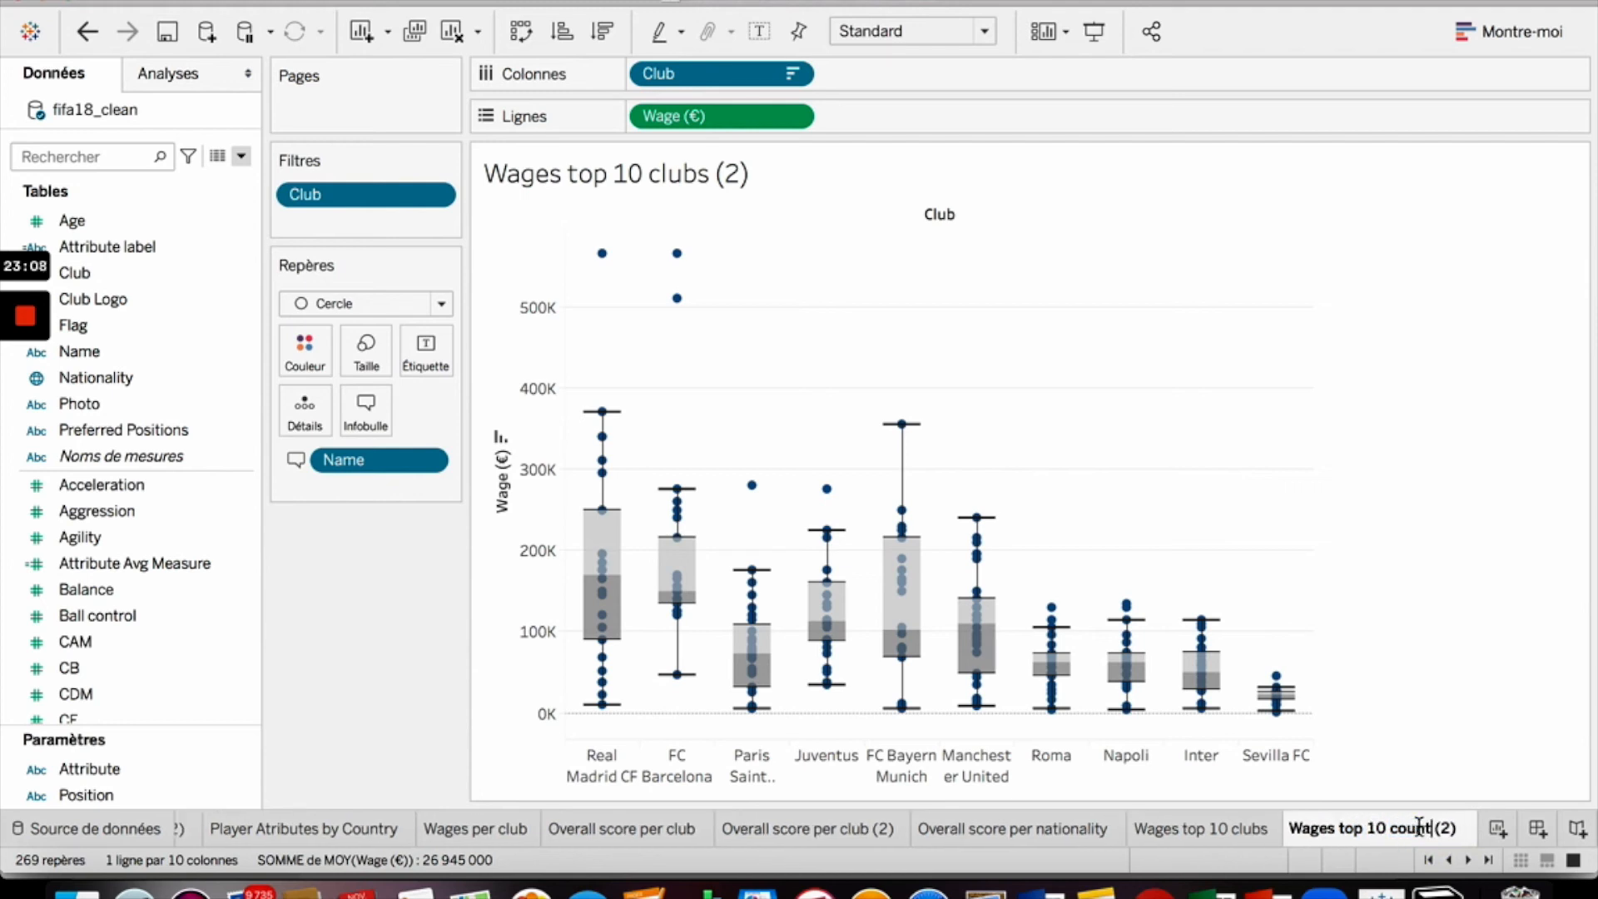
text(ies)
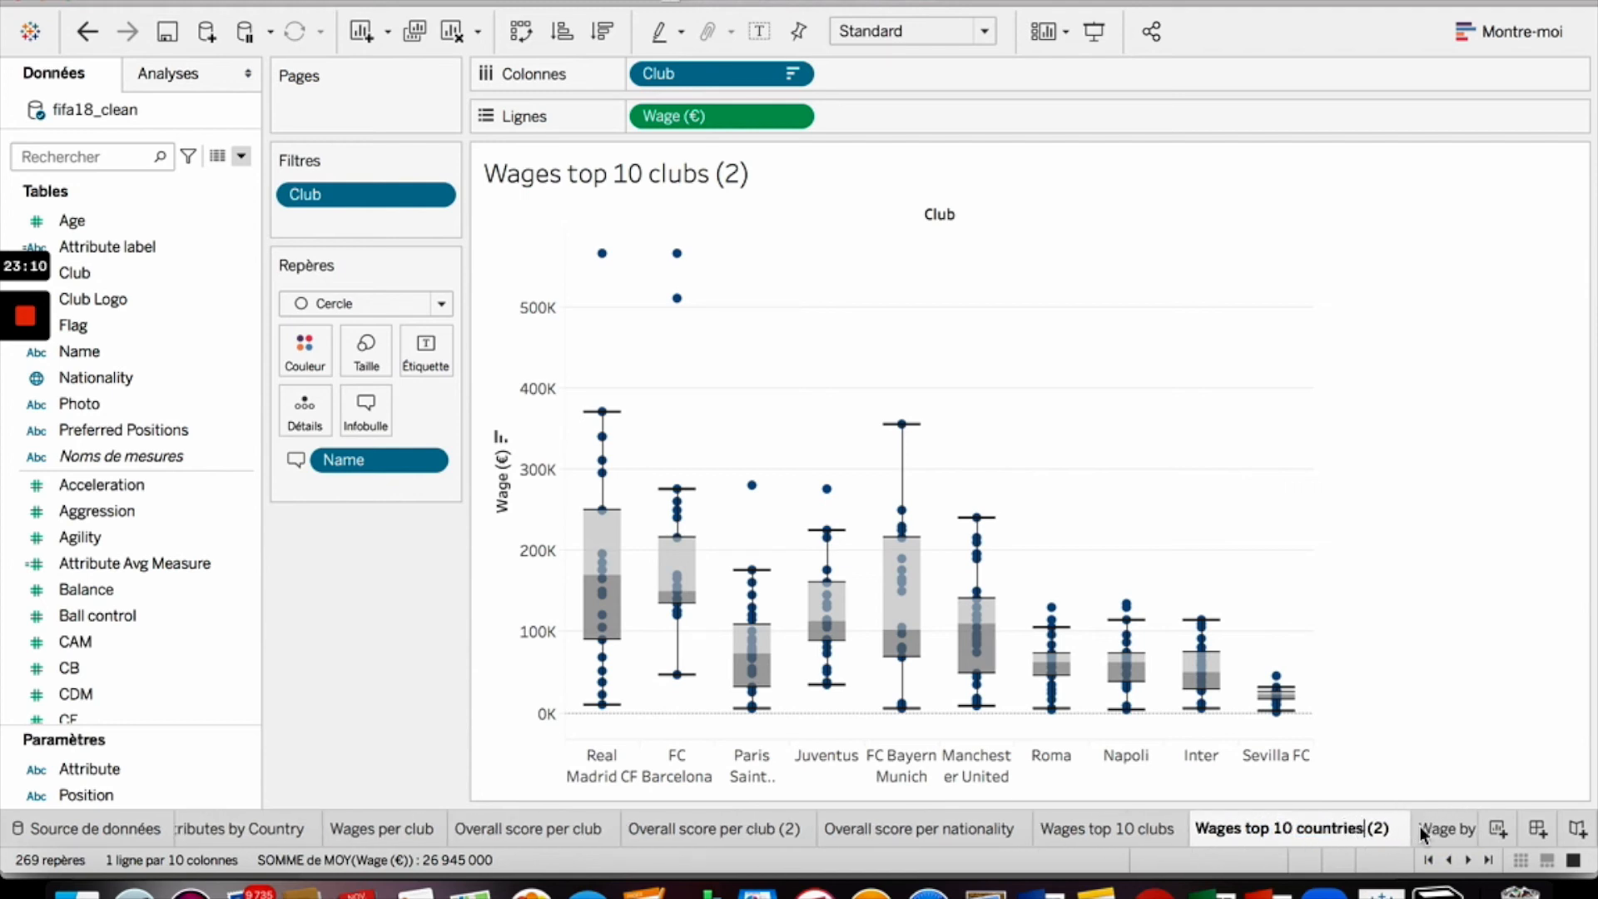
key(Delete)
key(Delete)
key(Delete)
key(Return)
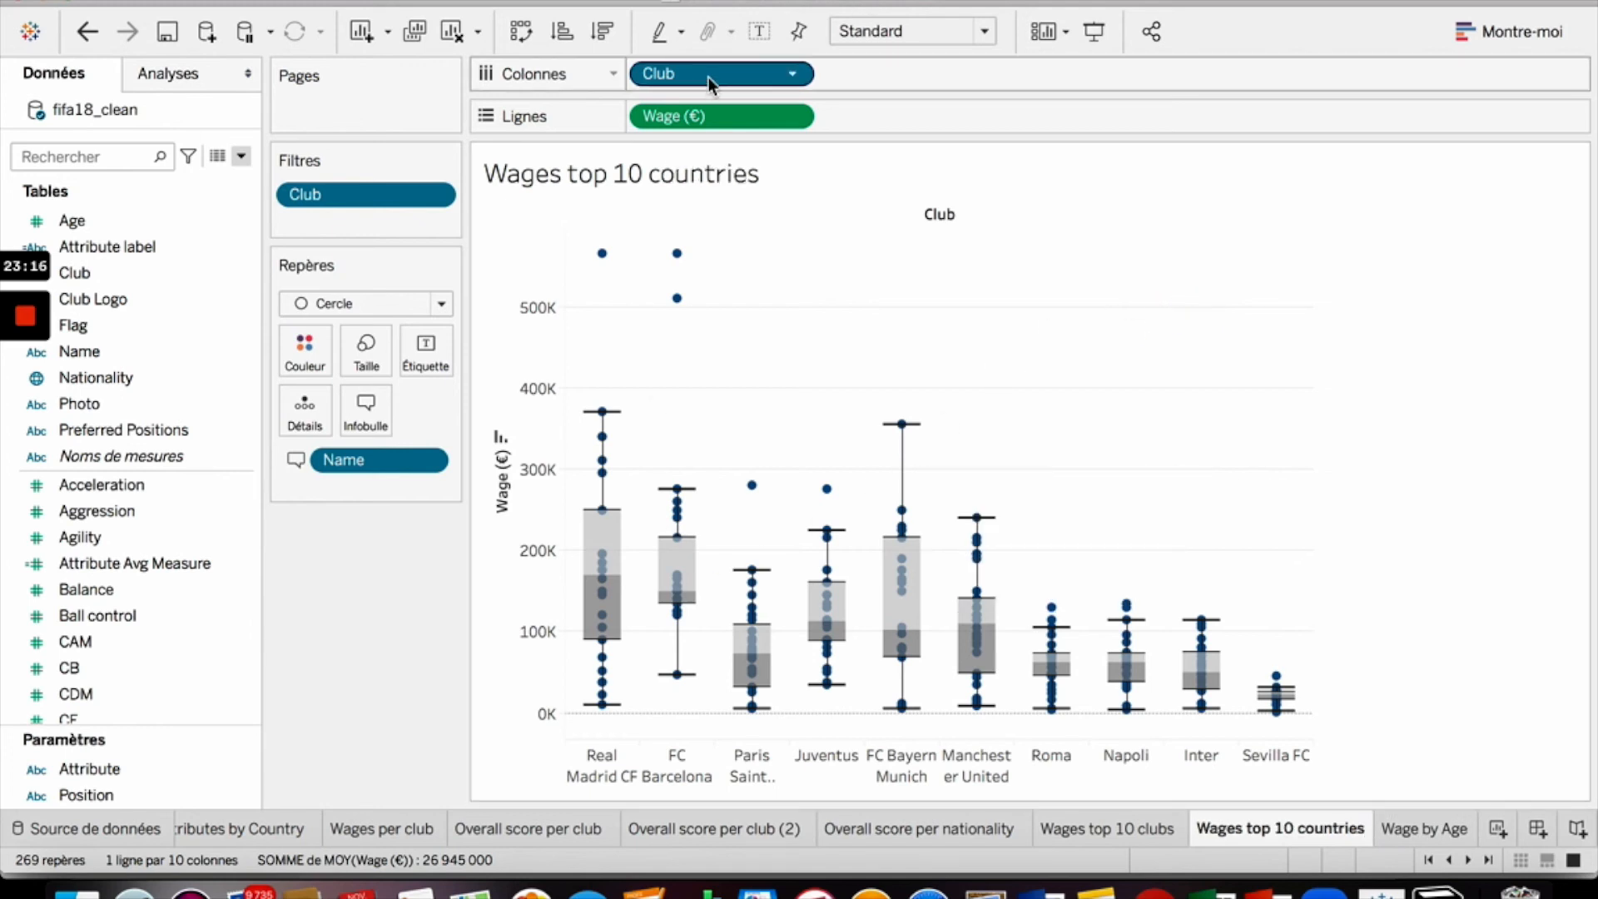
- Replace Club with Nationality on the columns and remove the Club filter
drag(708, 76, 212, 300)
drag(402, 206, 134, 323)
drag(93, 379, 696, 80)
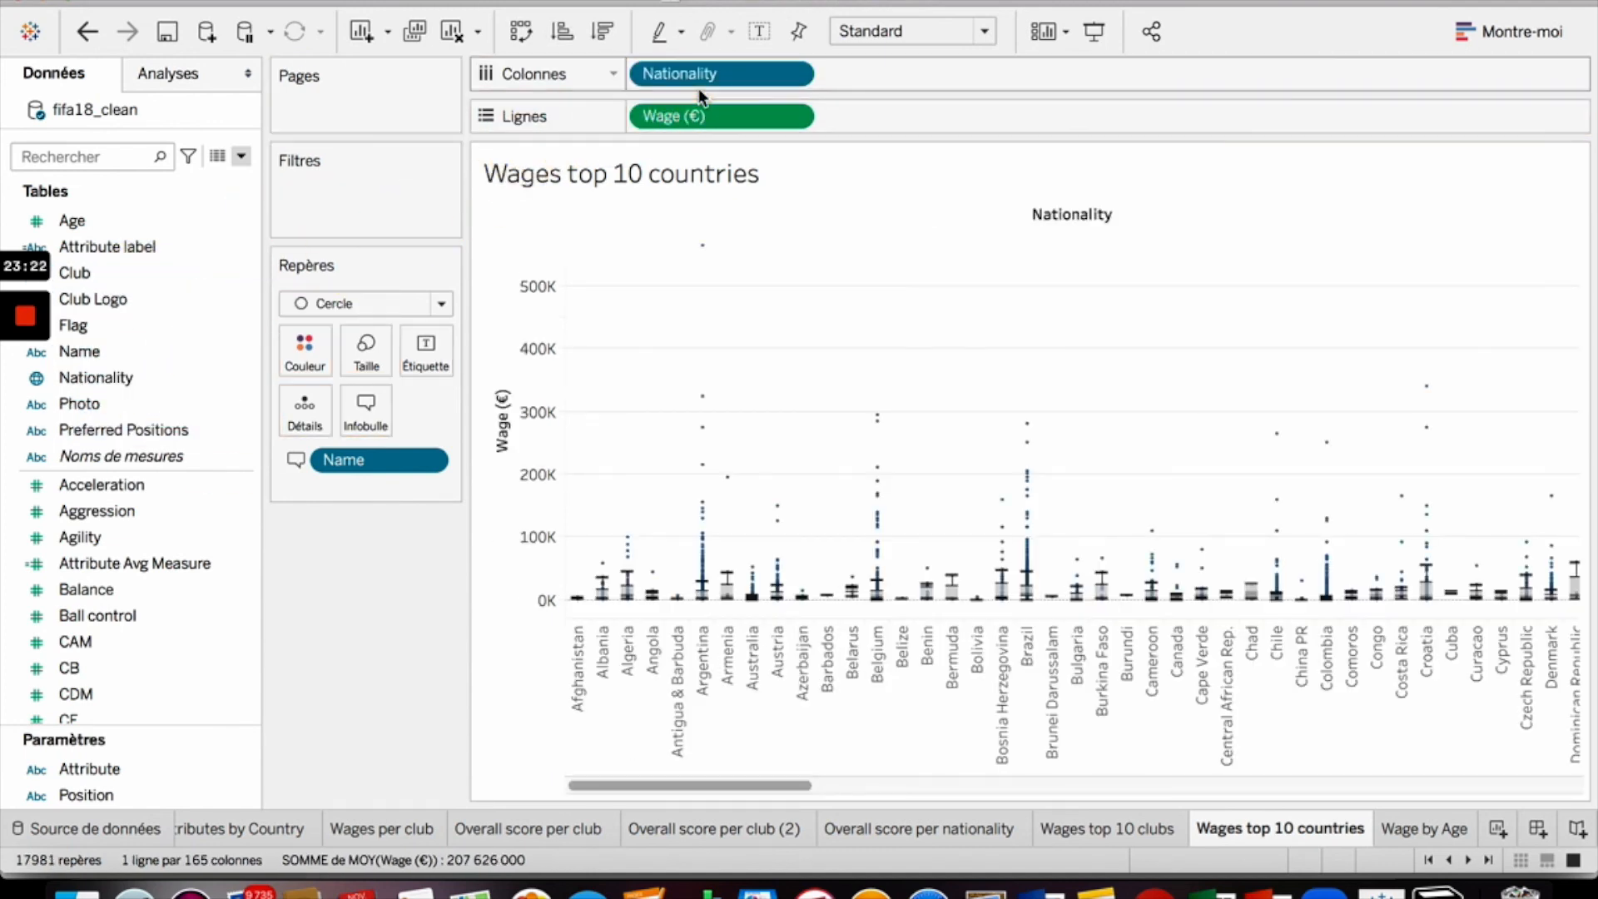
- Filter Nationality to the top 10 by field ID using the Total aggregation
click(801, 75)
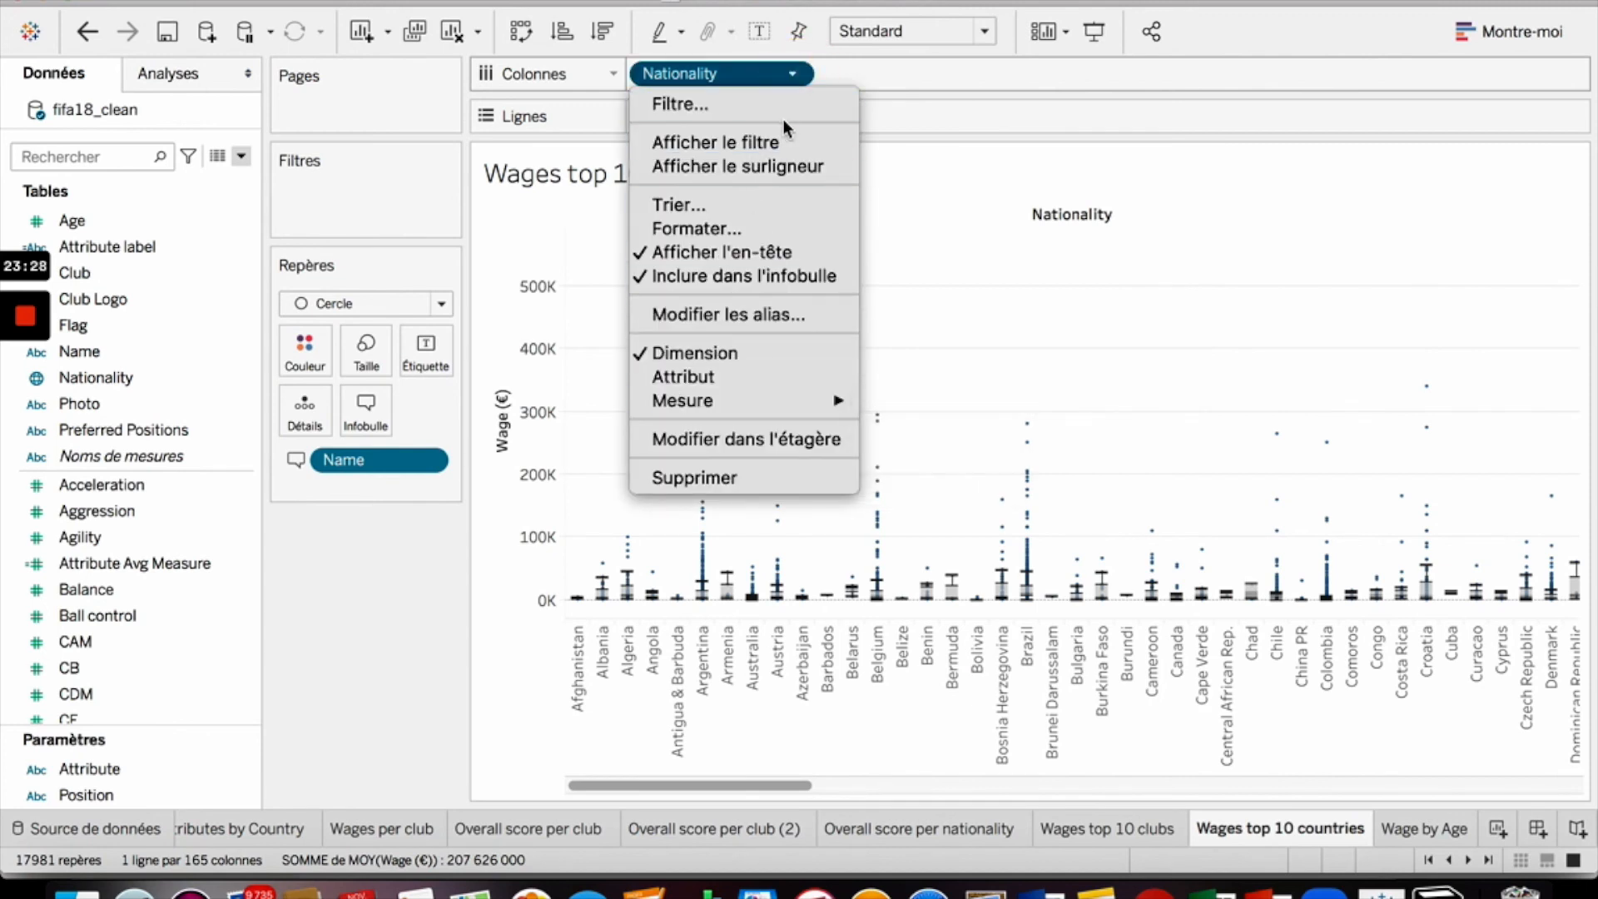
click(756, 111)
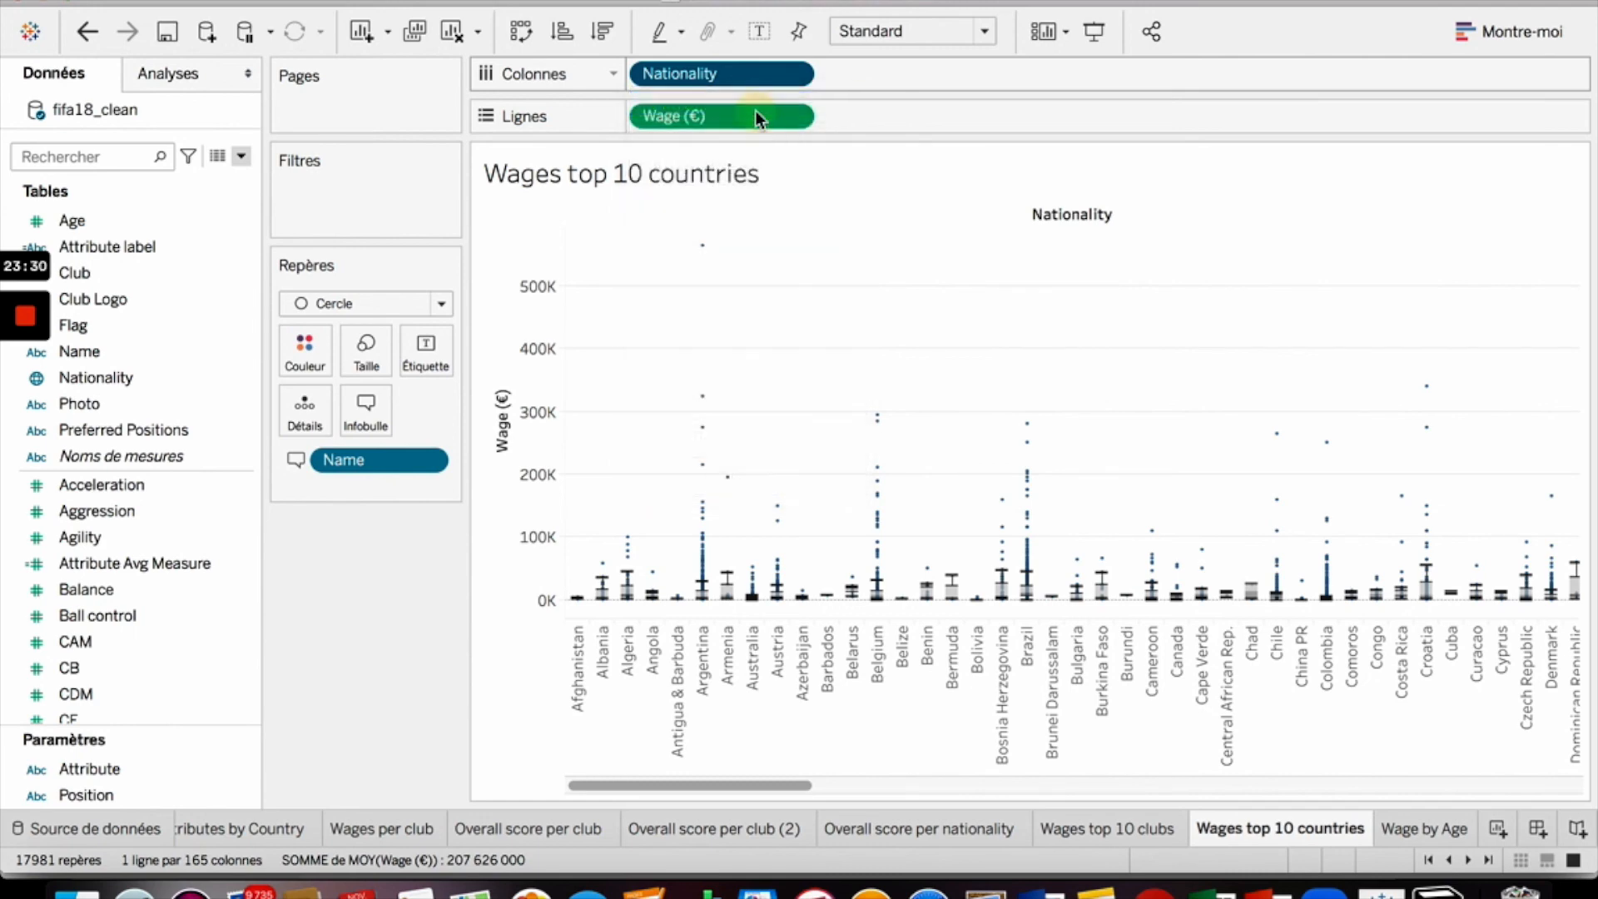
click(993, 119)
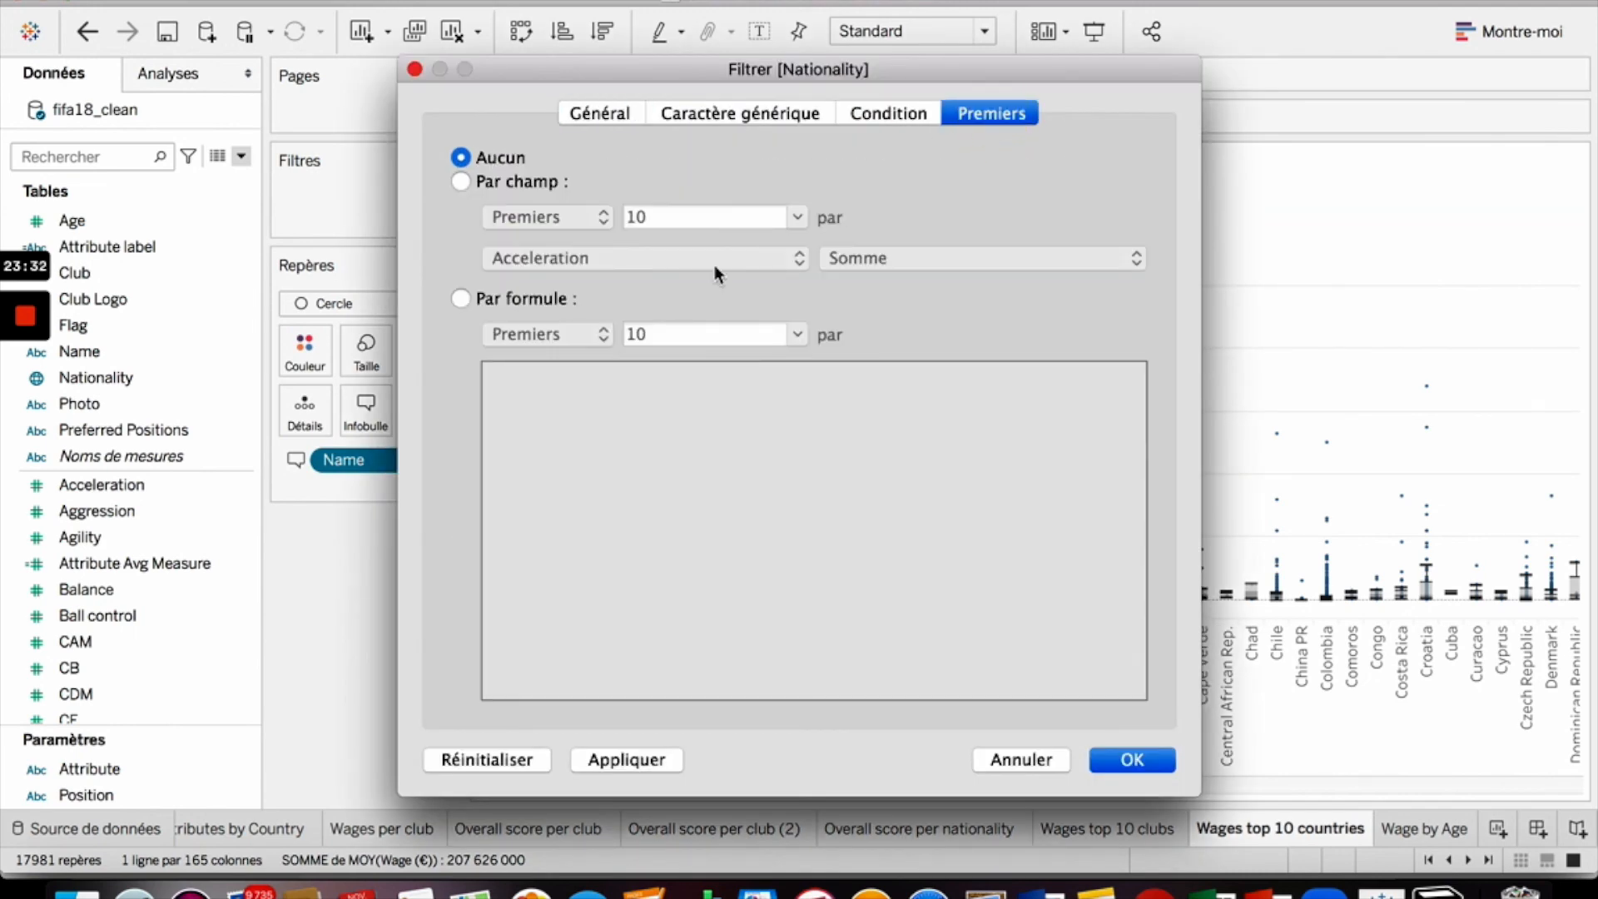
click(466, 181)
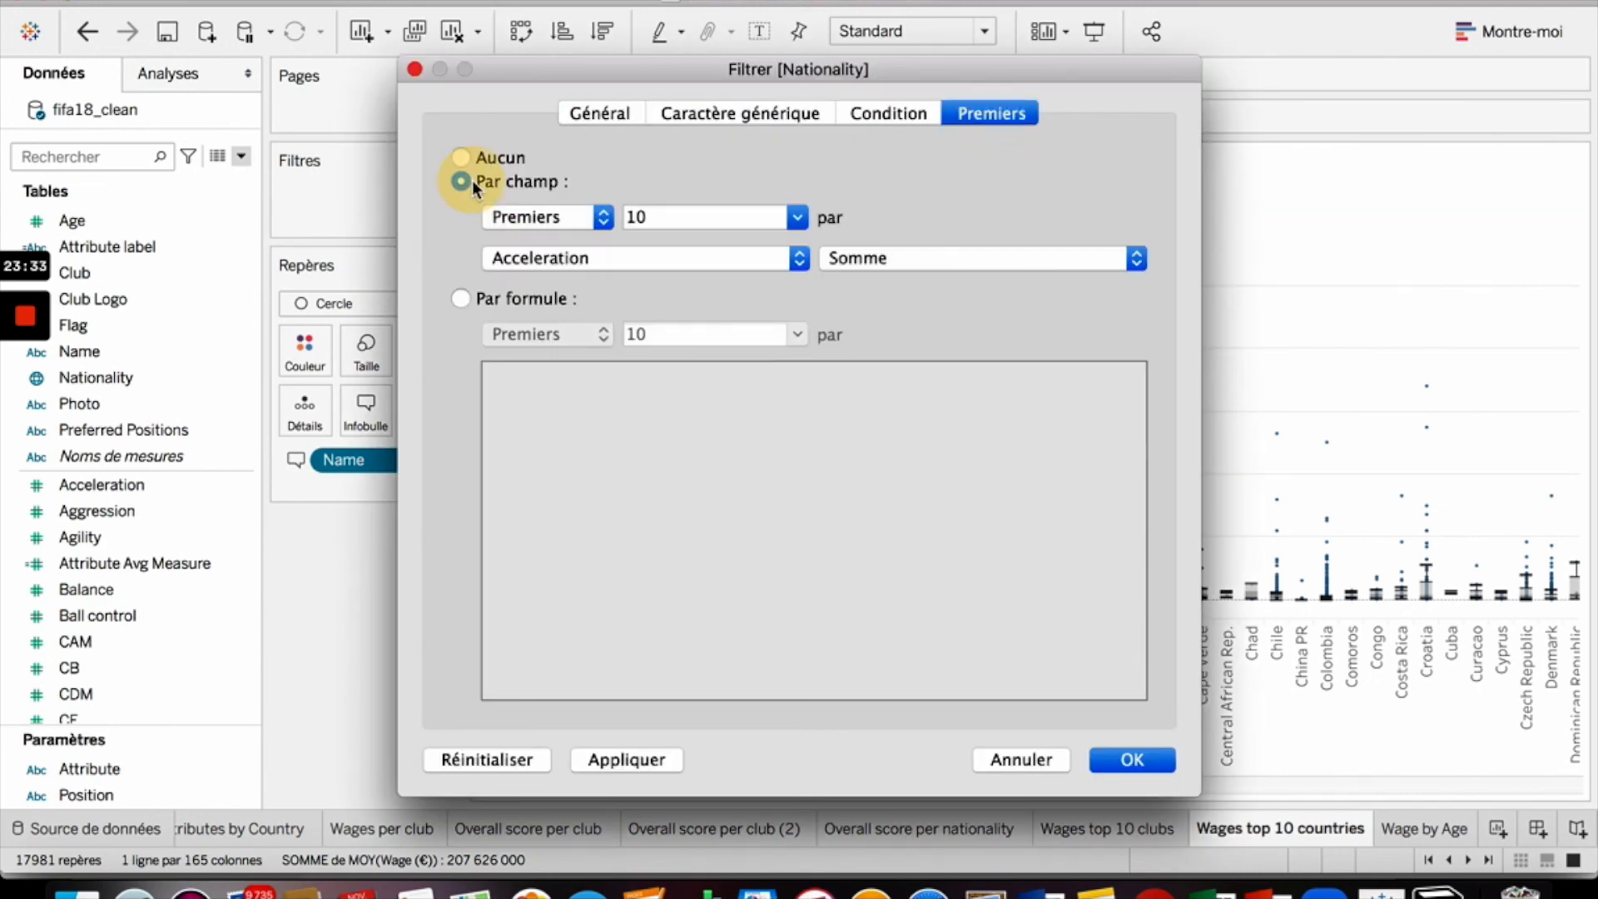
click(697, 253)
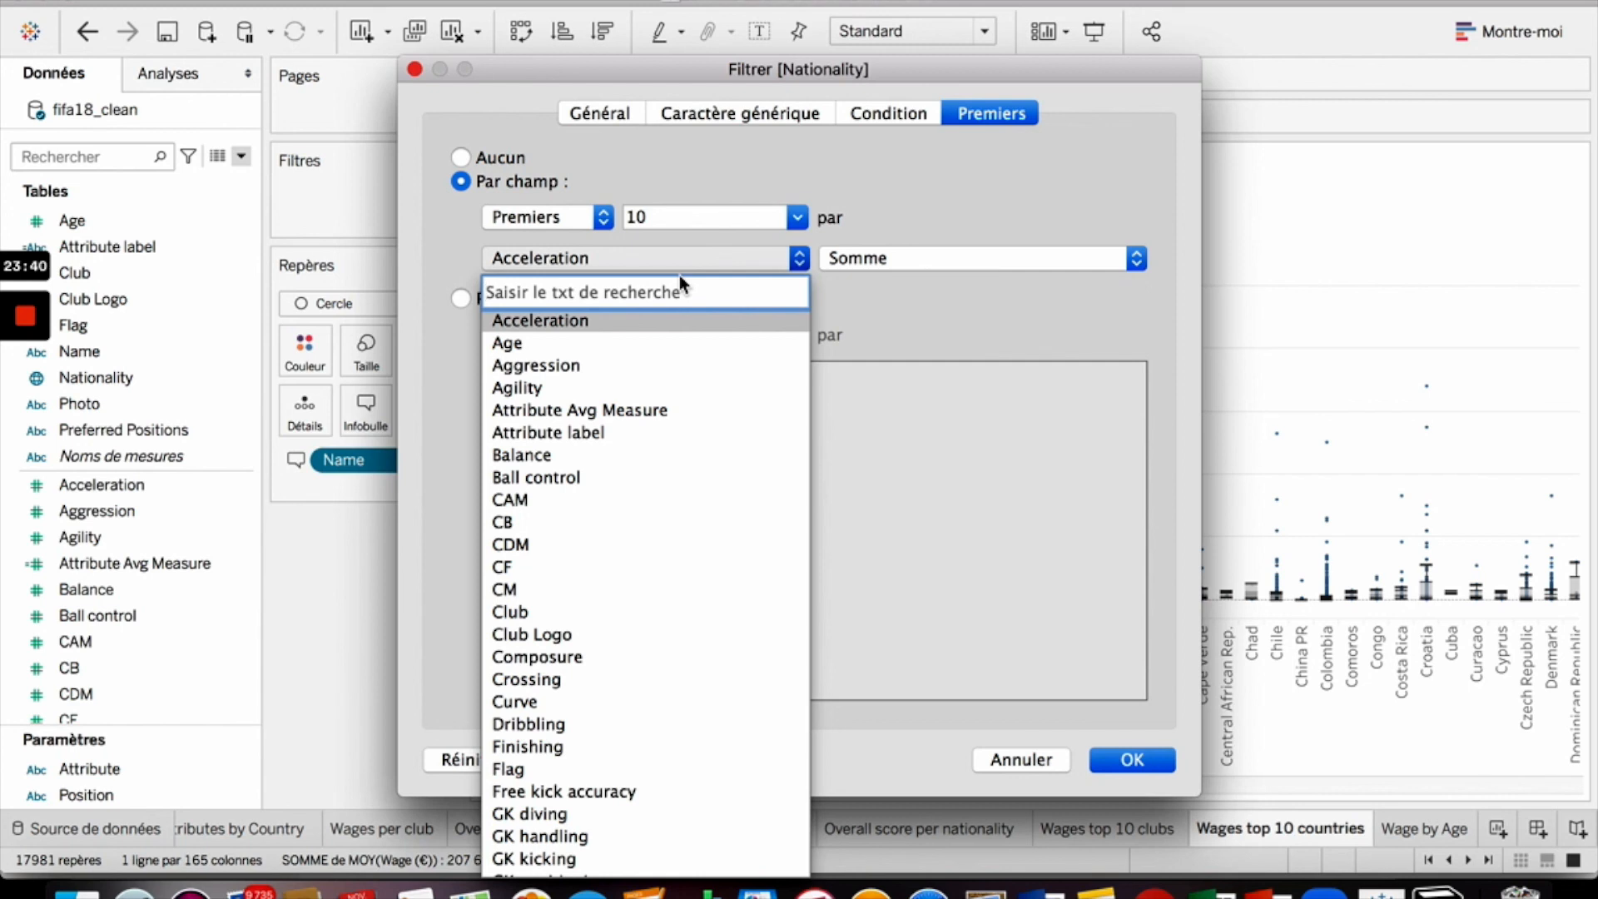
text(id)
click(667, 316)
click(893, 258)
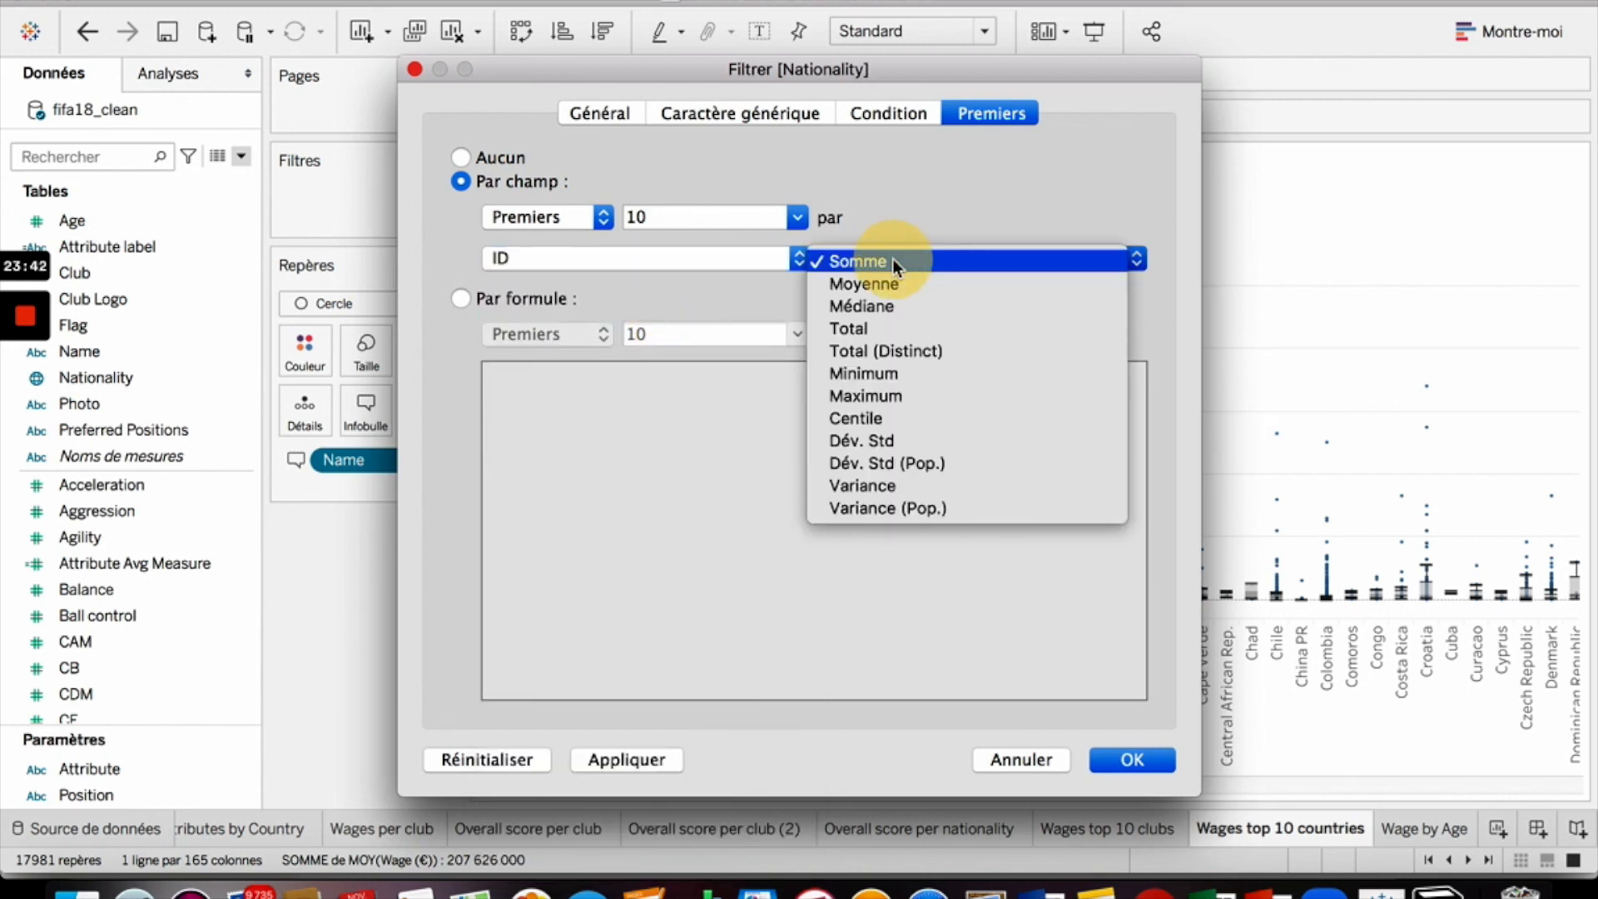
click(868, 332)
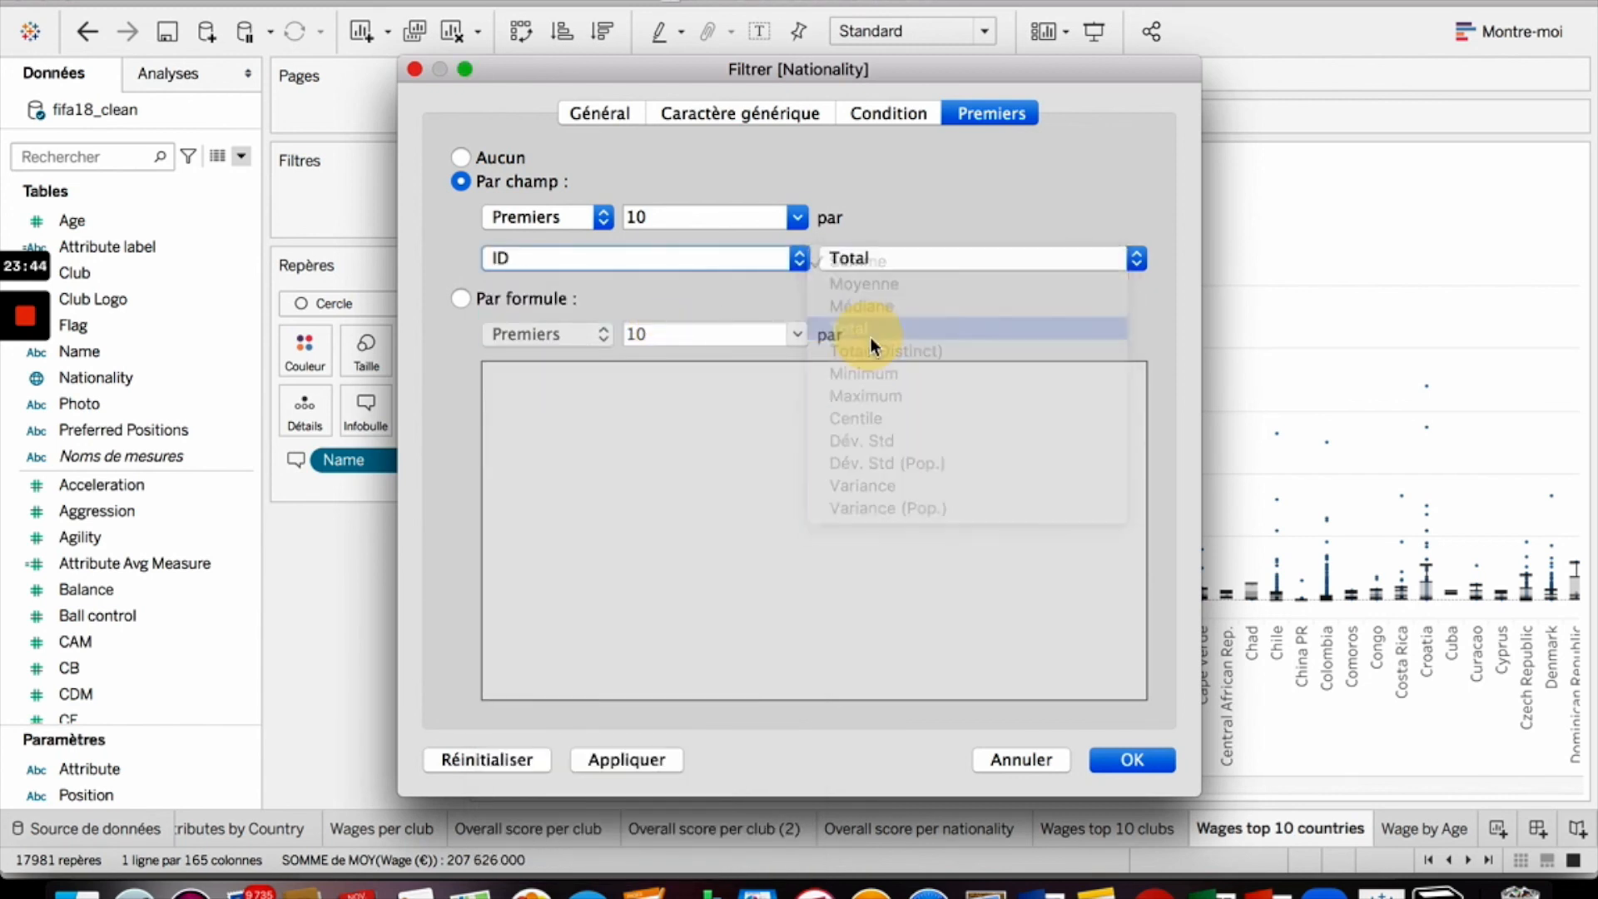
click(1139, 759)
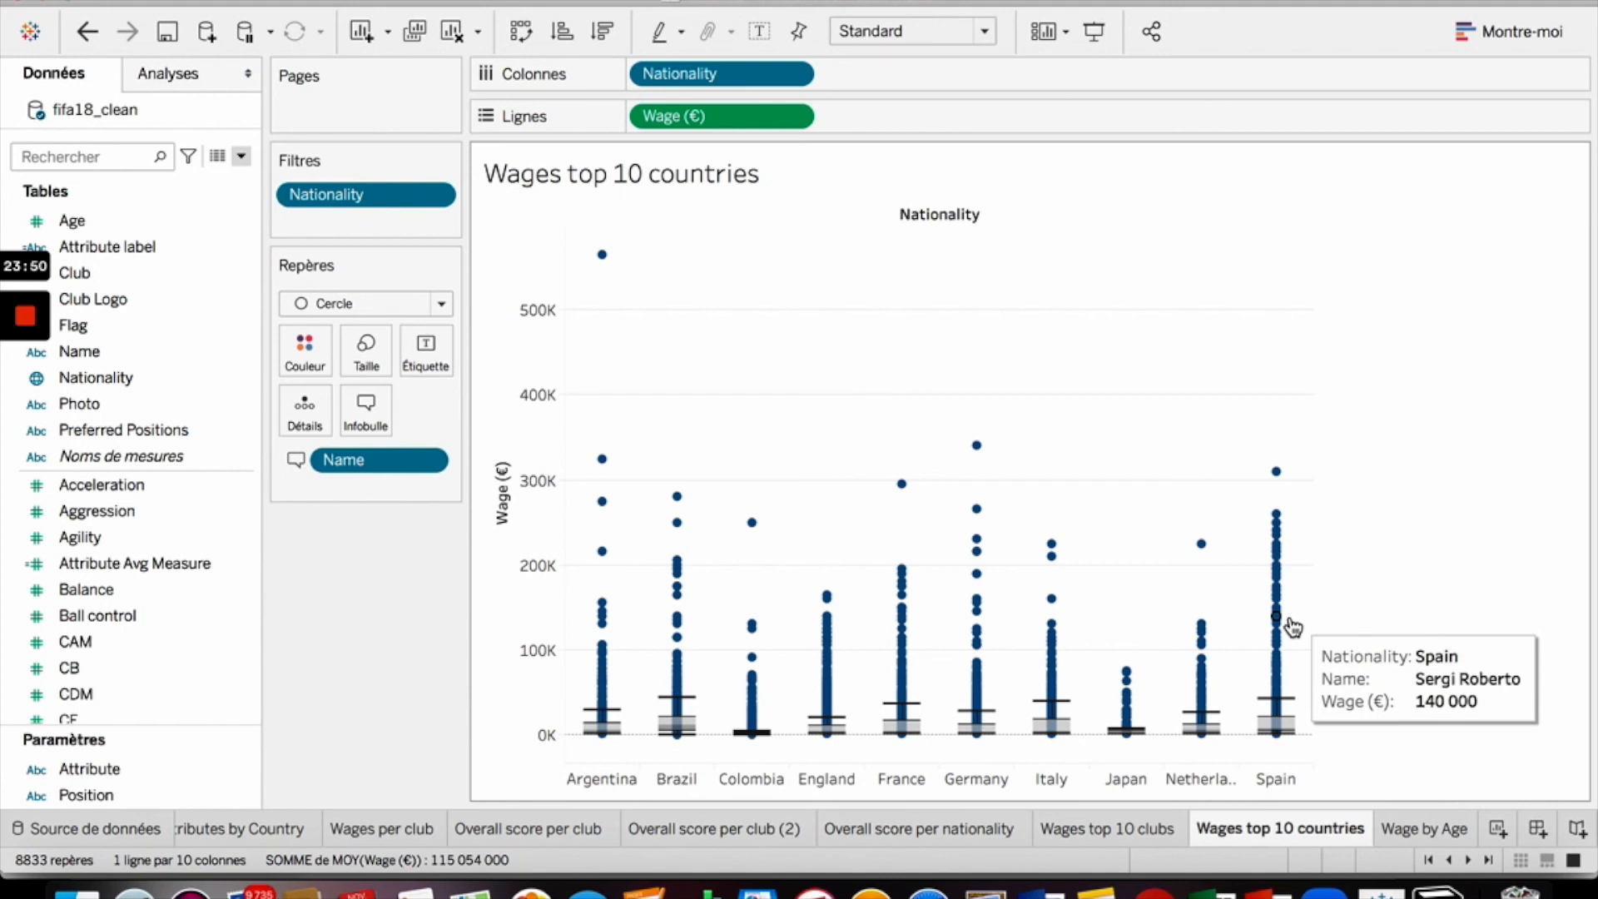
- Sort nationalities with a nested descending sort on Wage (€) using the Moyenne aggregation
click(791, 116)
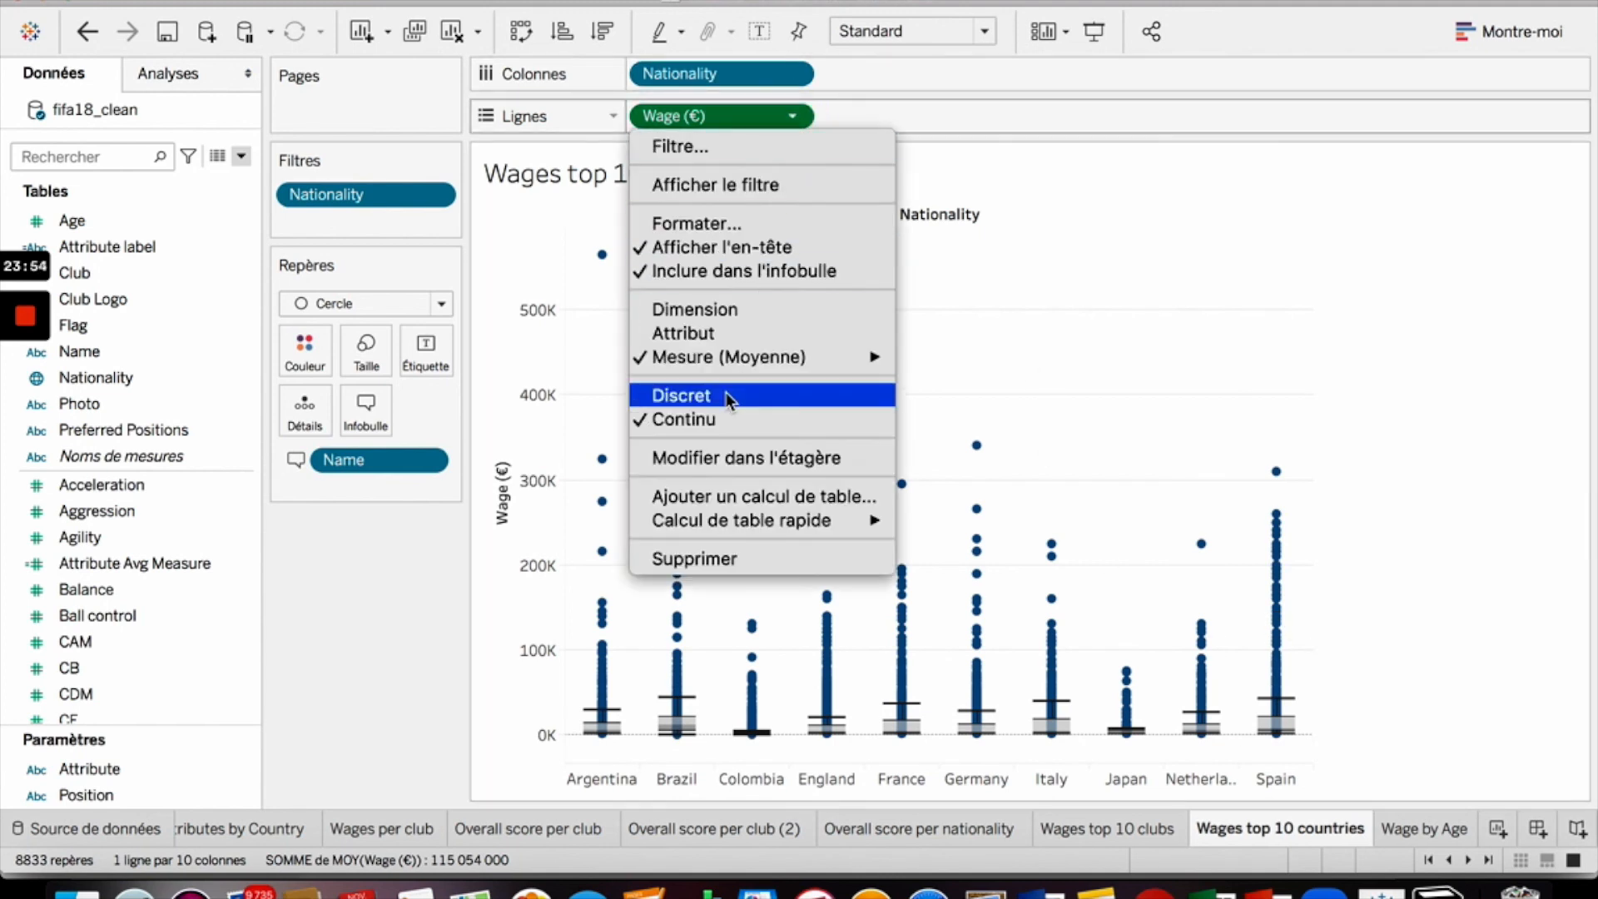
click(774, 76)
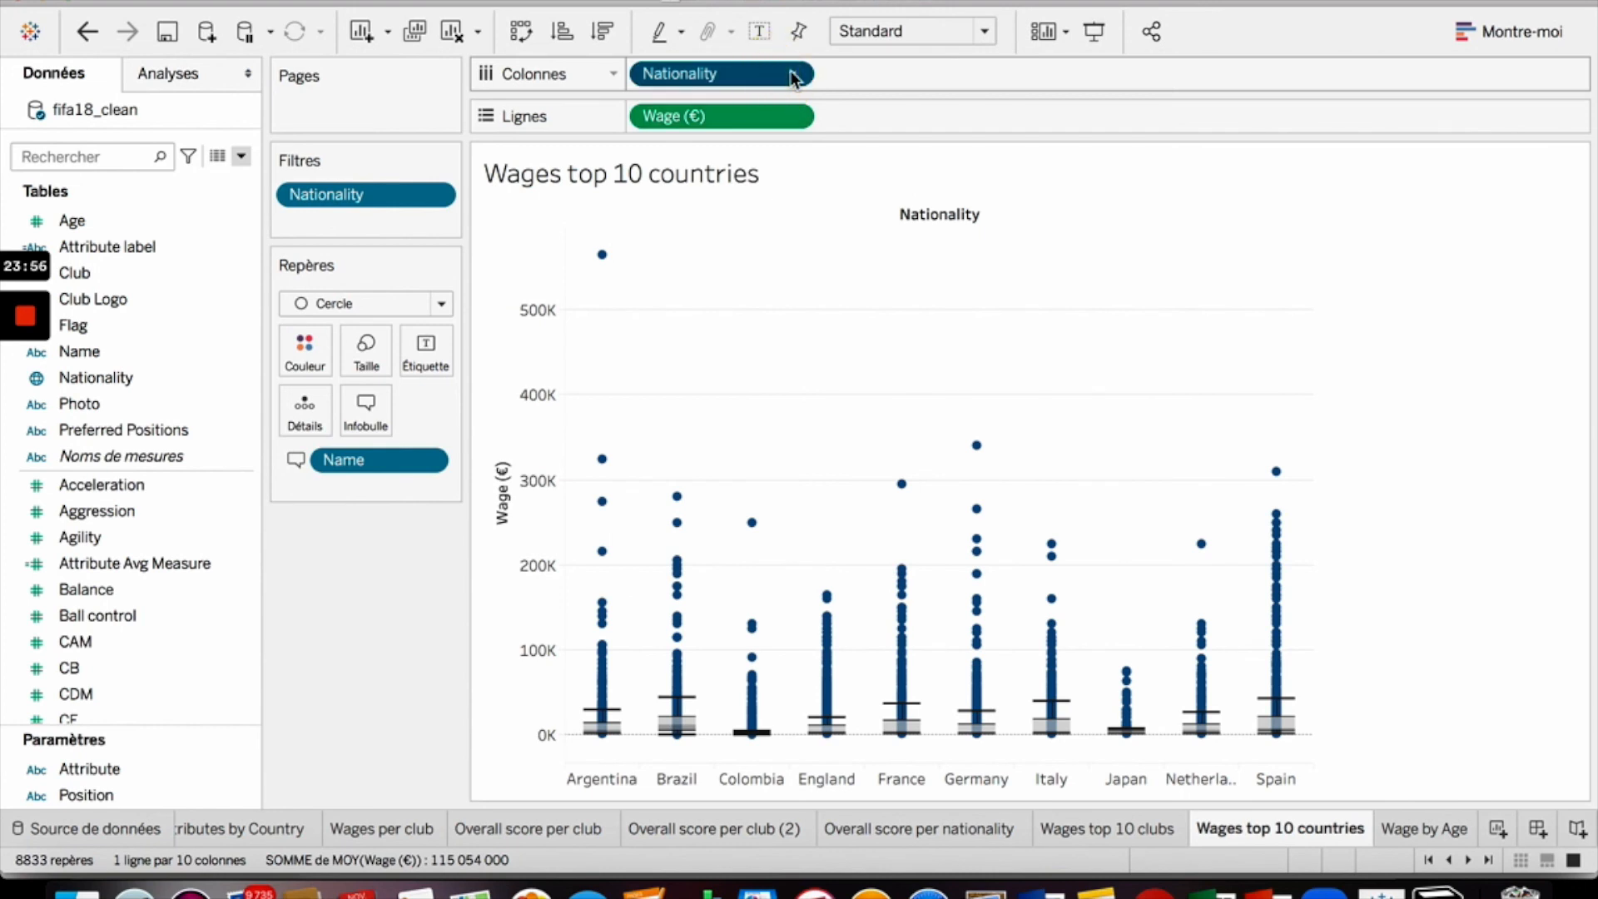
click(791, 73)
click(776, 208)
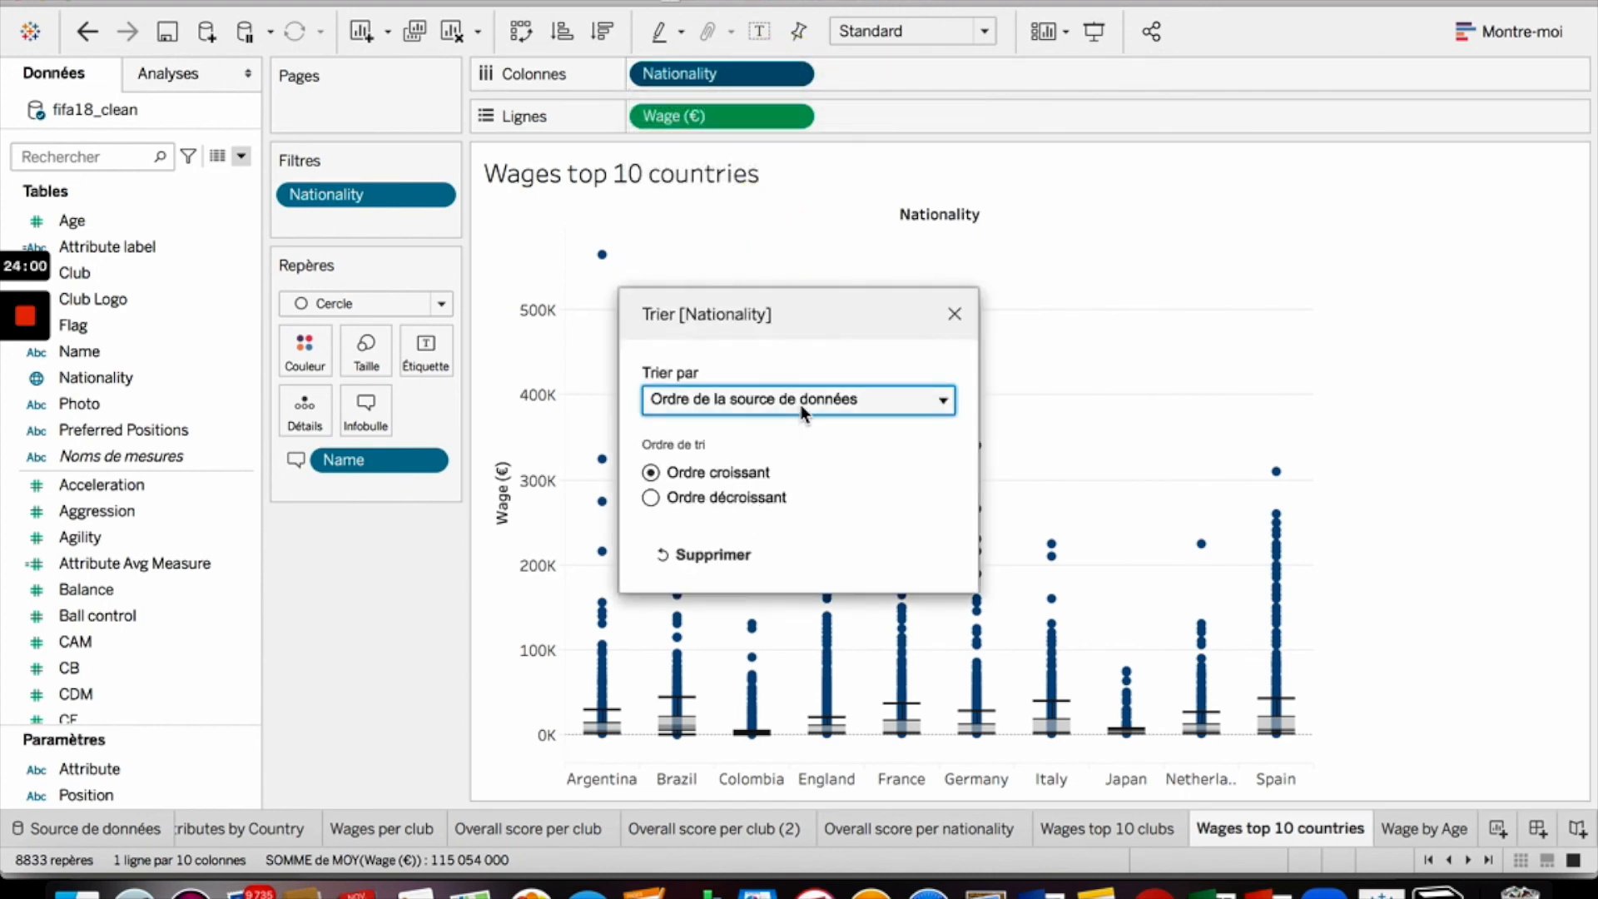
click(803, 408)
click(789, 501)
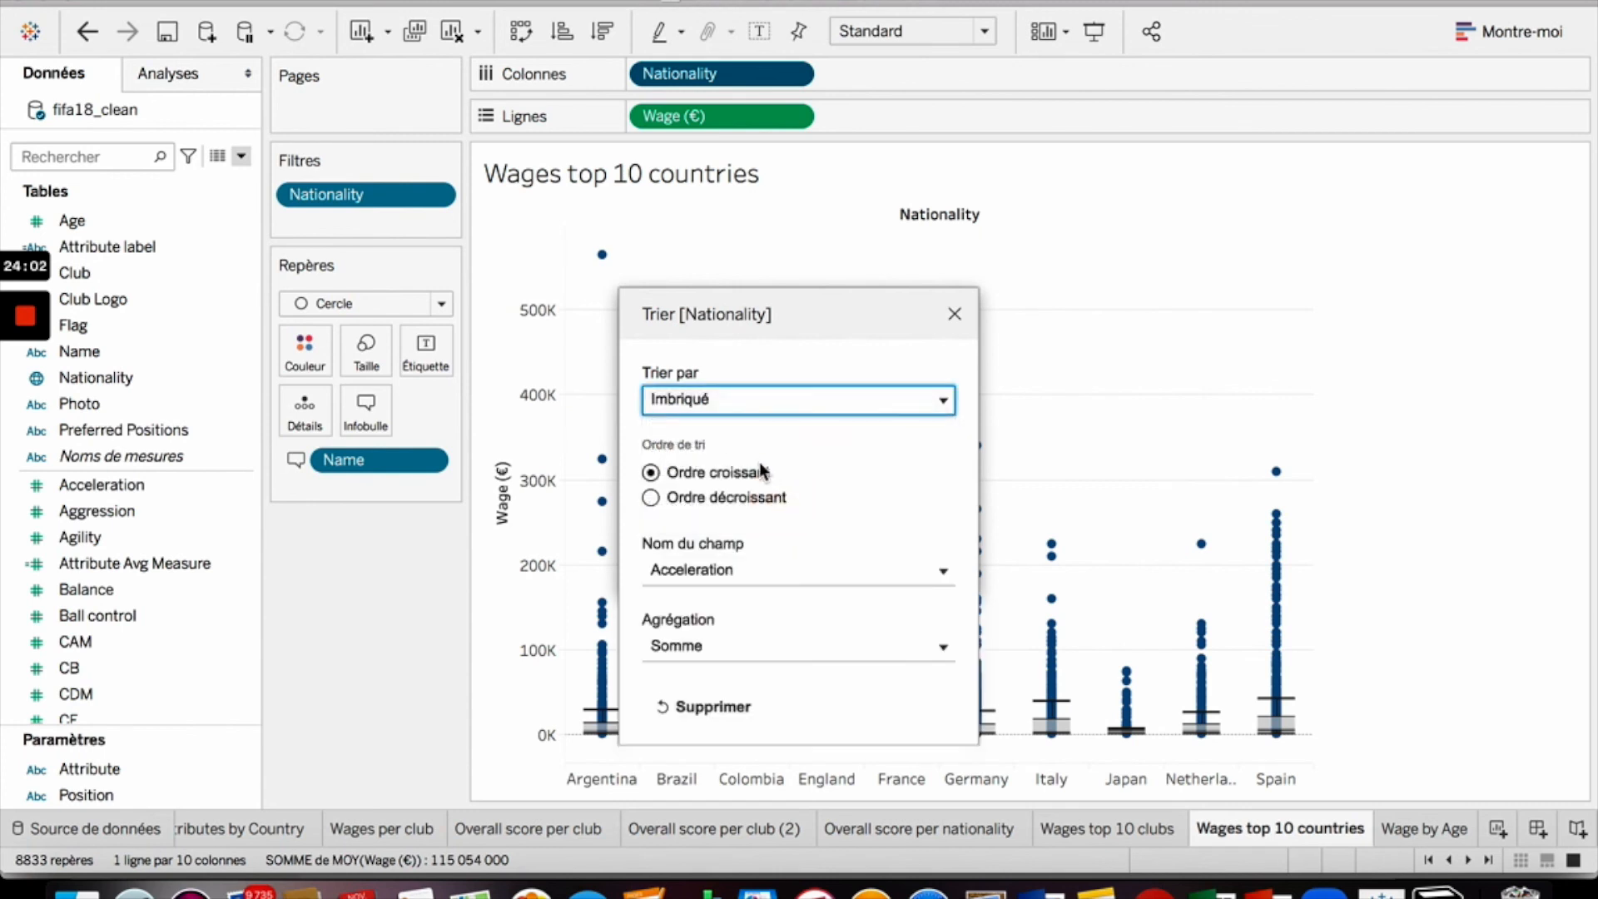
click(740, 572)
text(w)
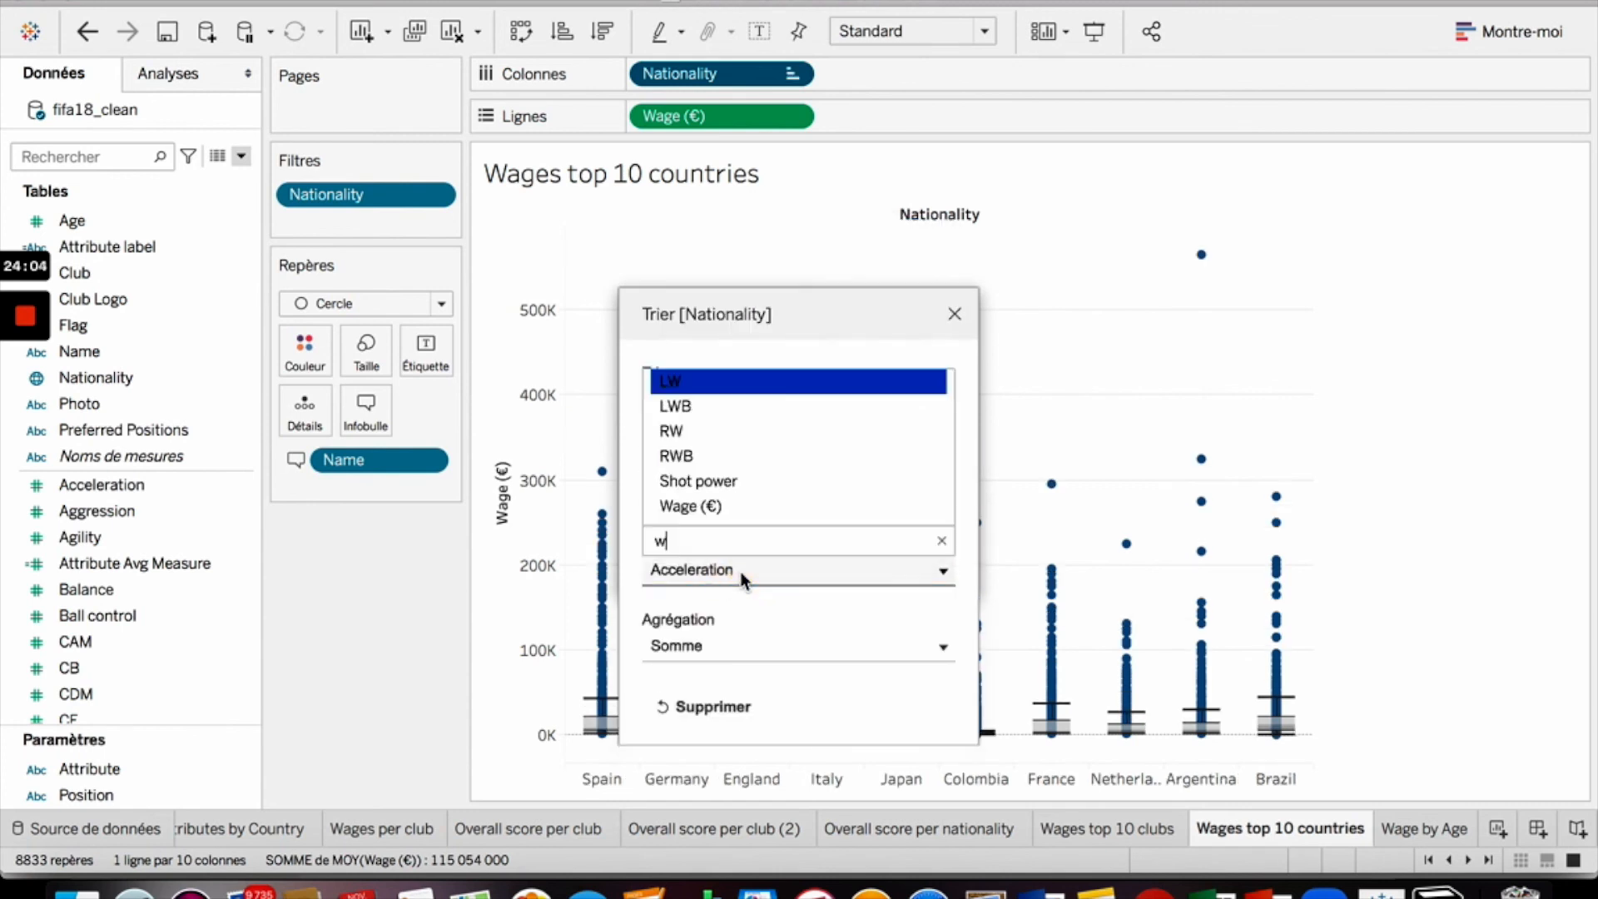
text(age)
click(759, 511)
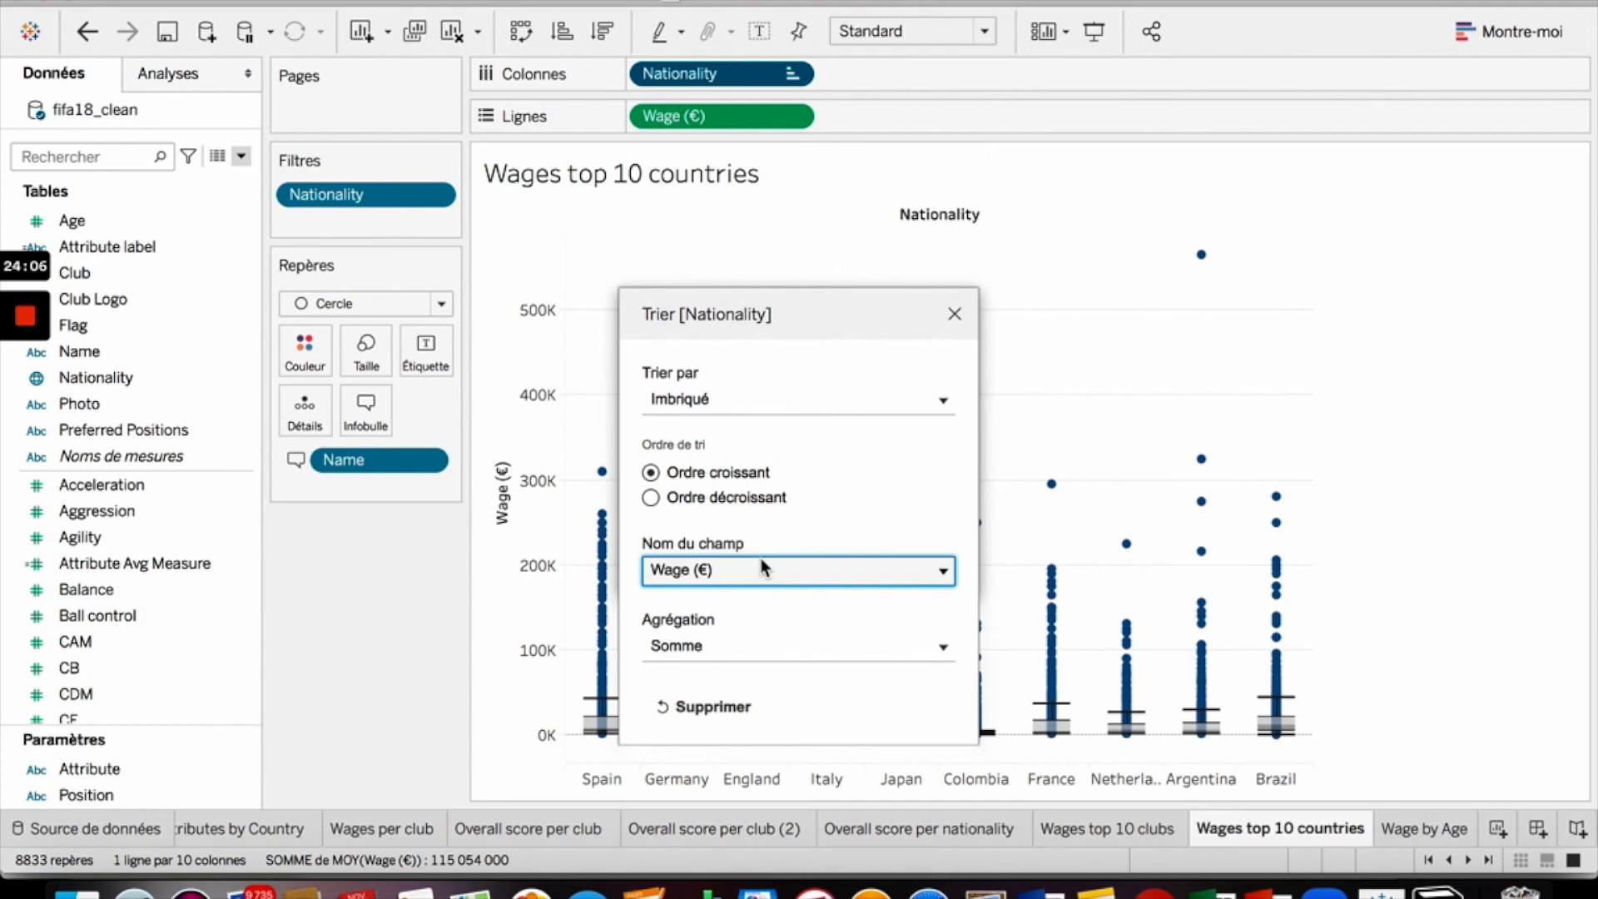
click(752, 649)
click(759, 417)
click(706, 495)
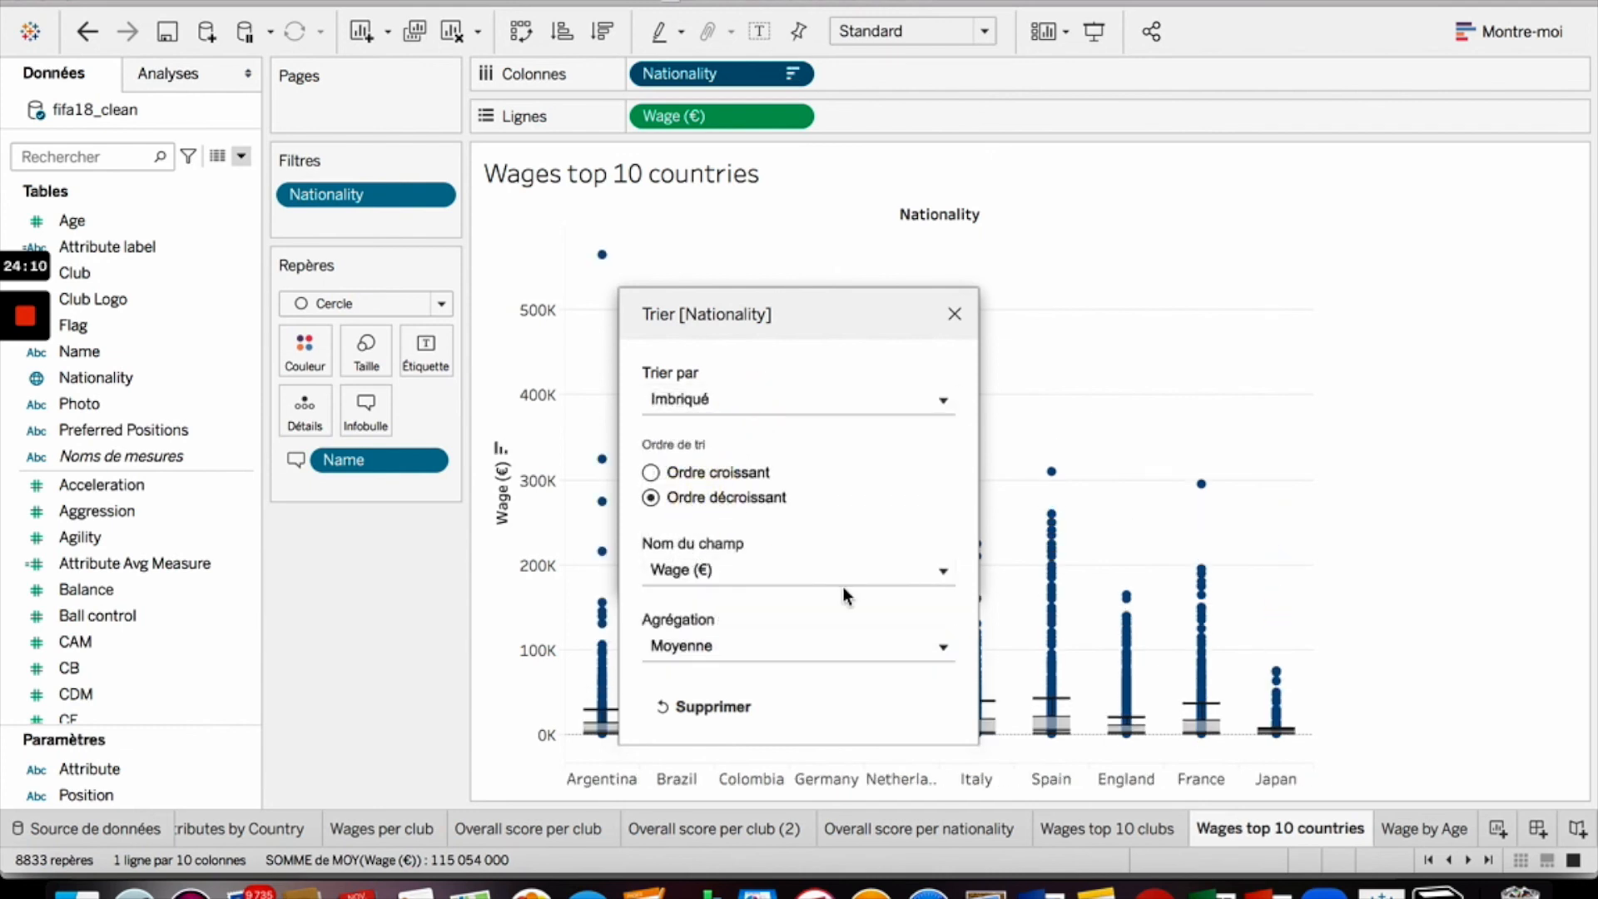
click(954, 313)
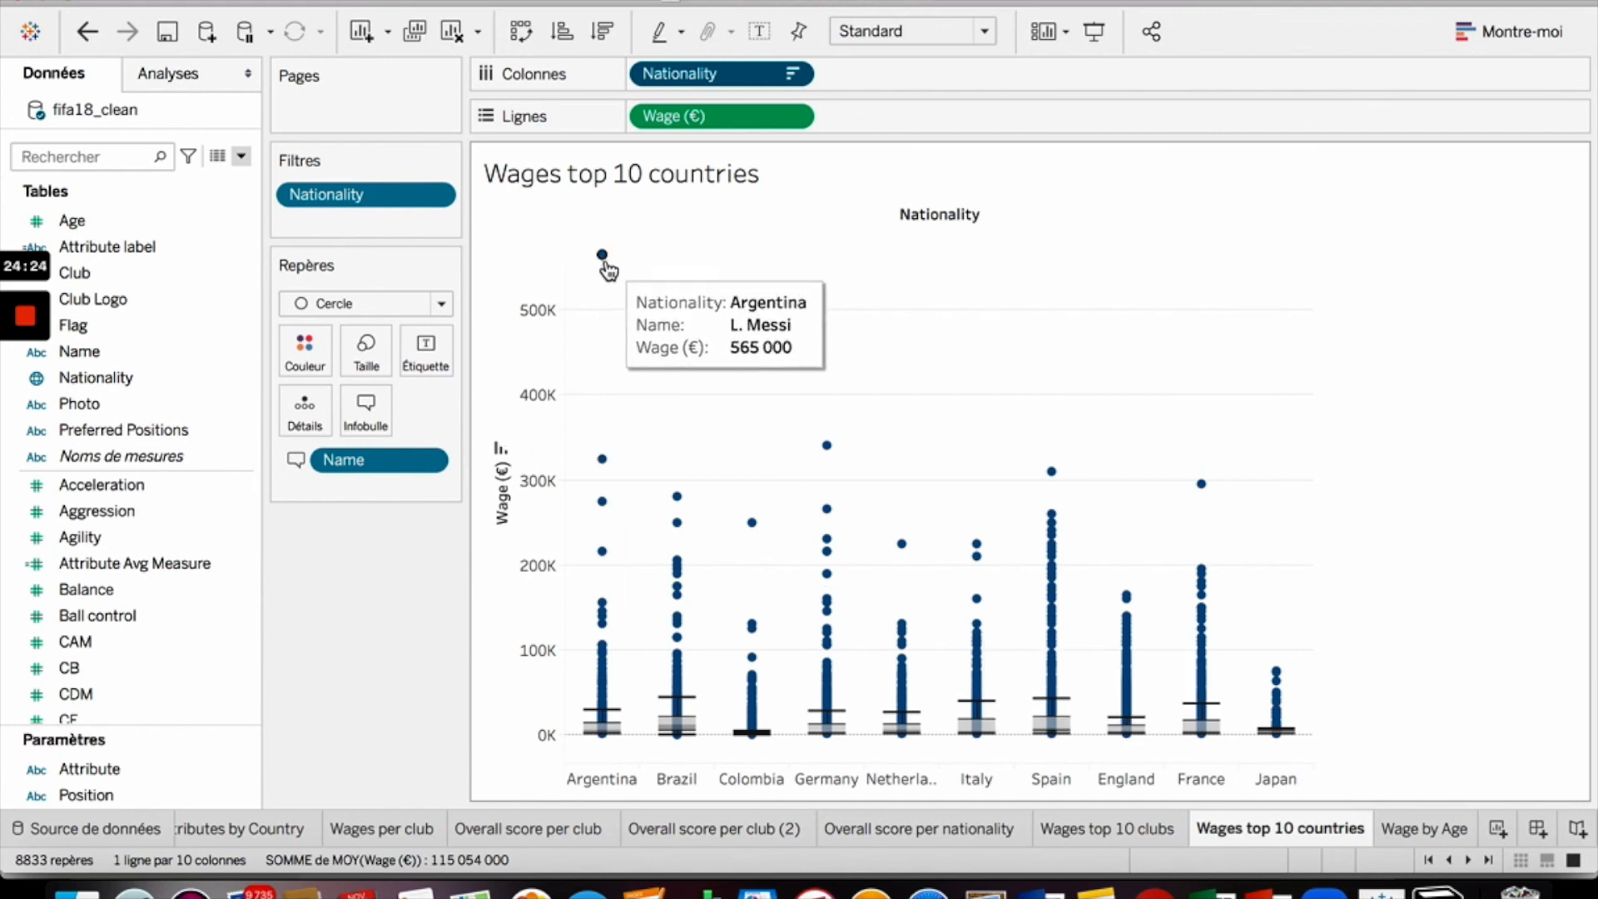
- Inspect the tooltips of the highest-wage players in each nationality's box plot
mouse_move(683, 507)
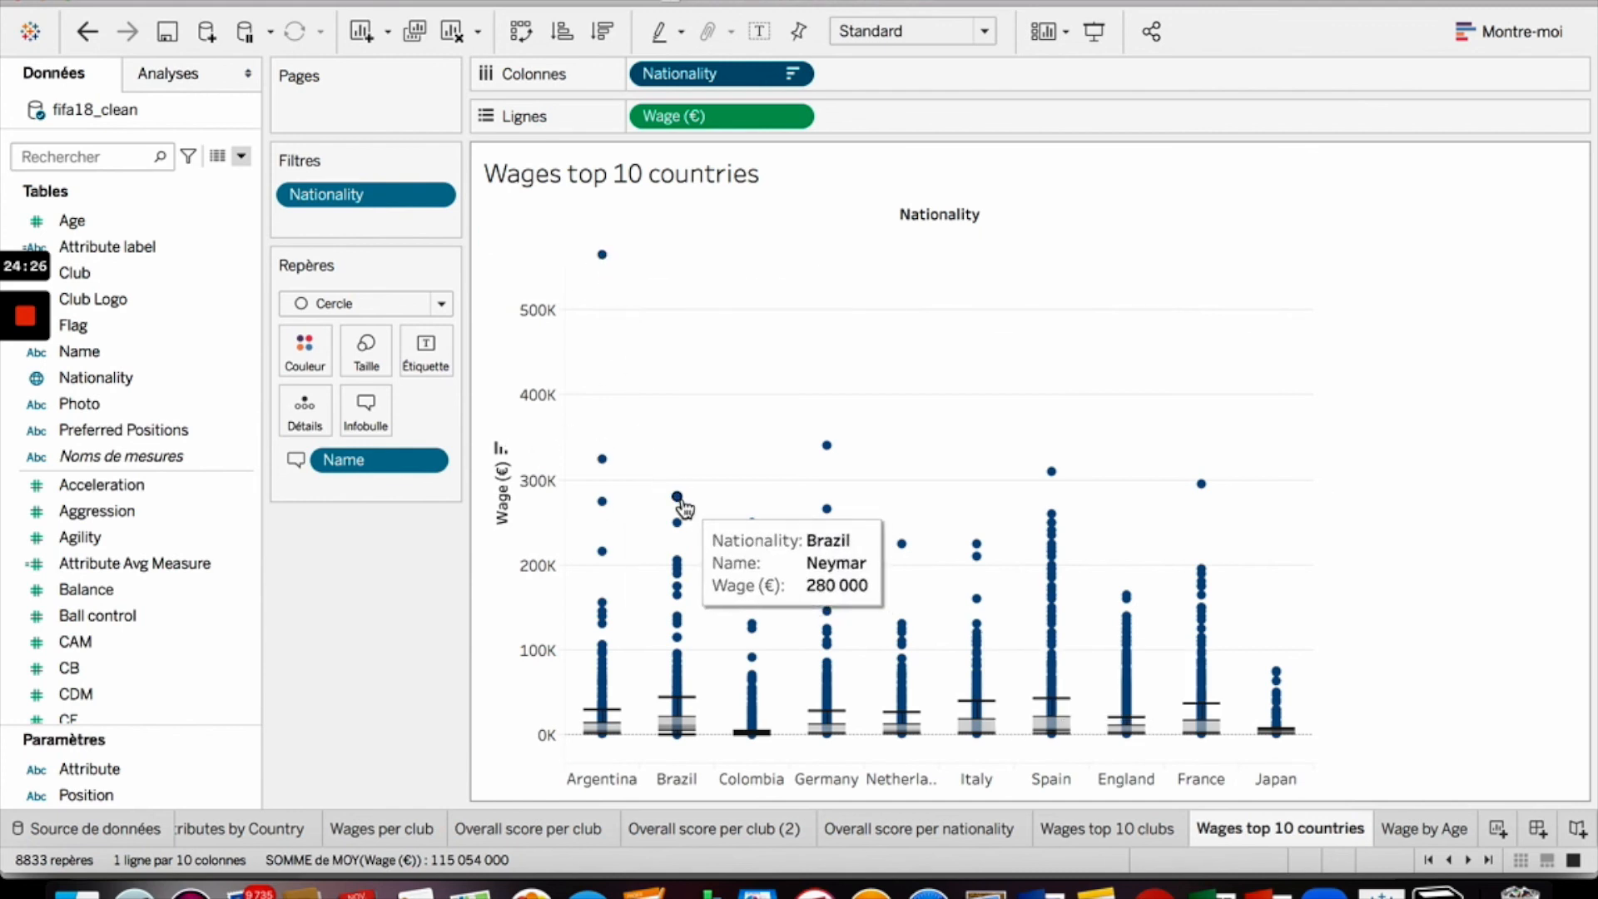
mouse_move(763, 537)
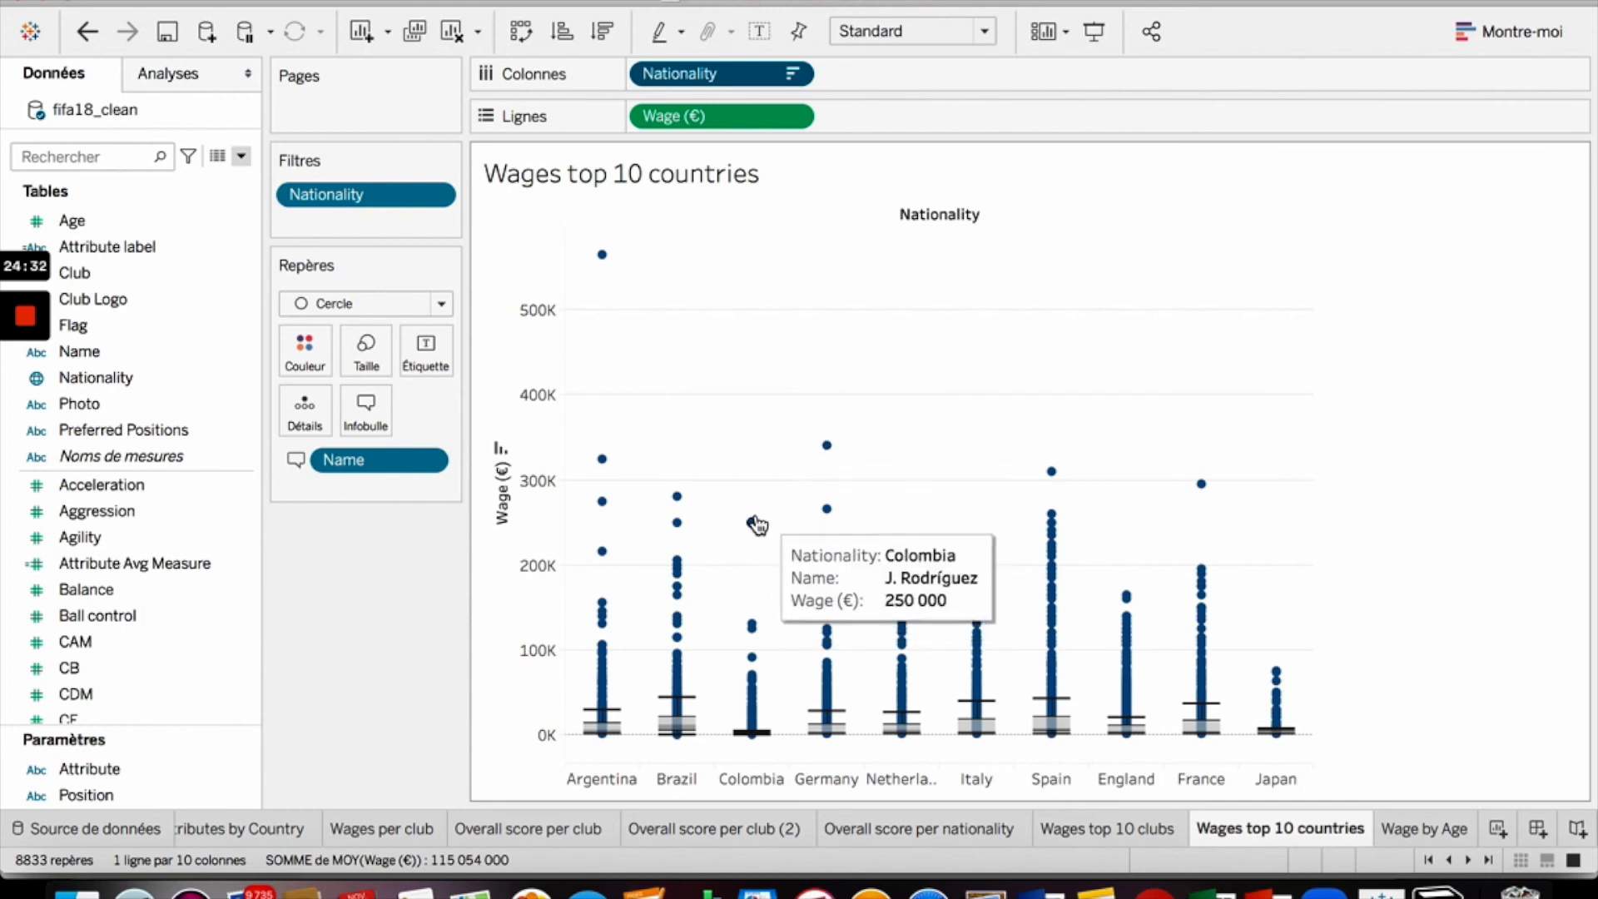
mouse_move(828, 452)
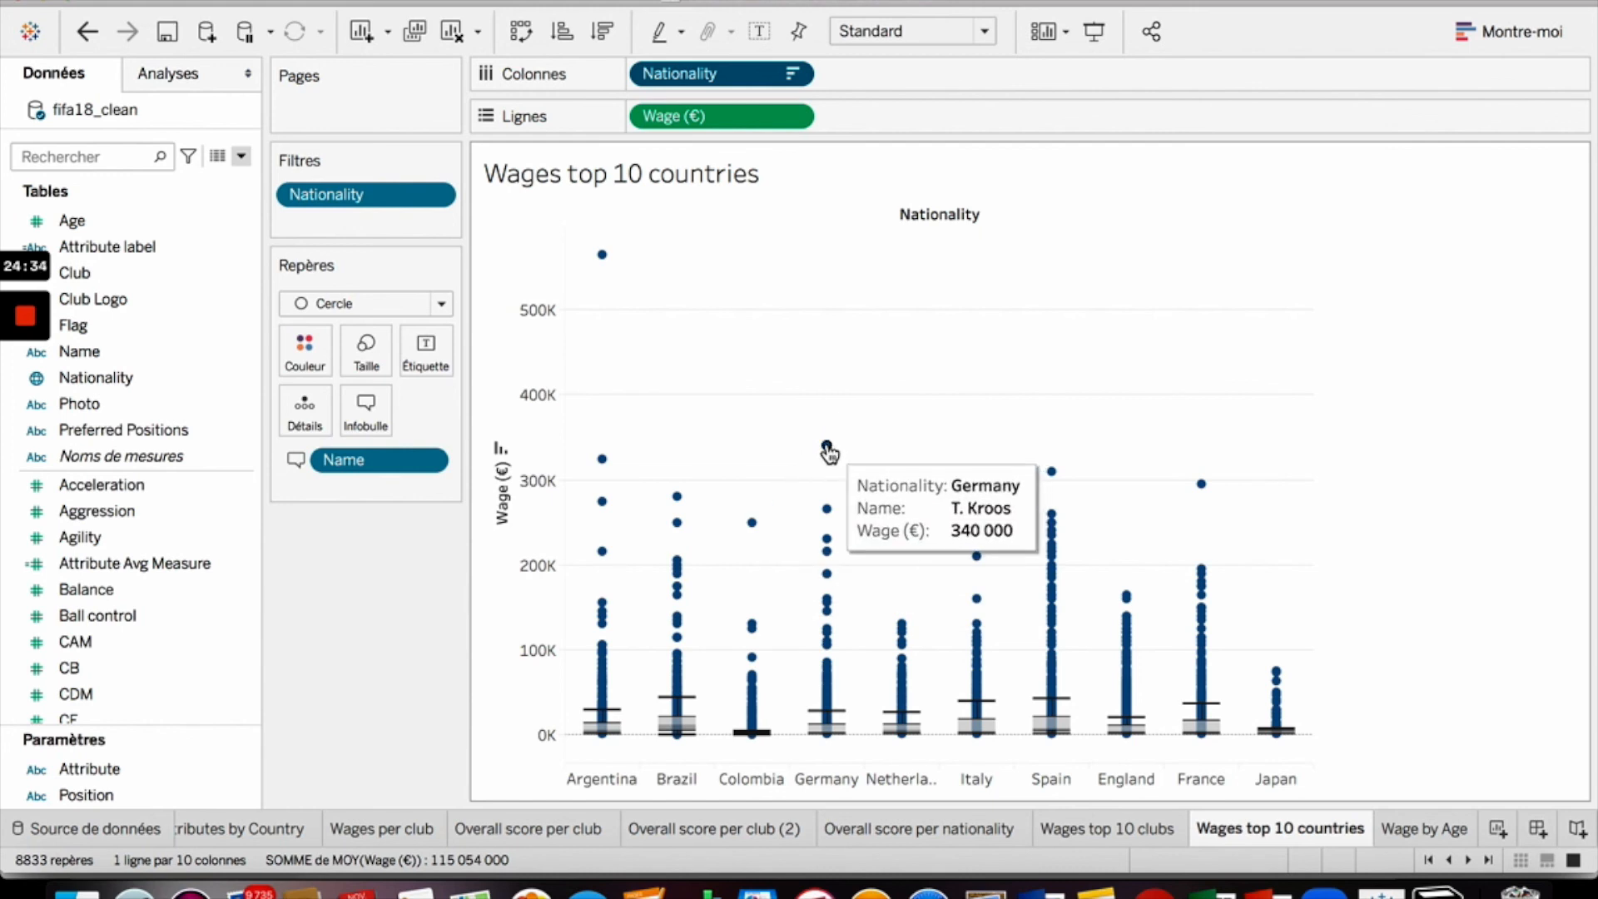
mouse_move(901, 551)
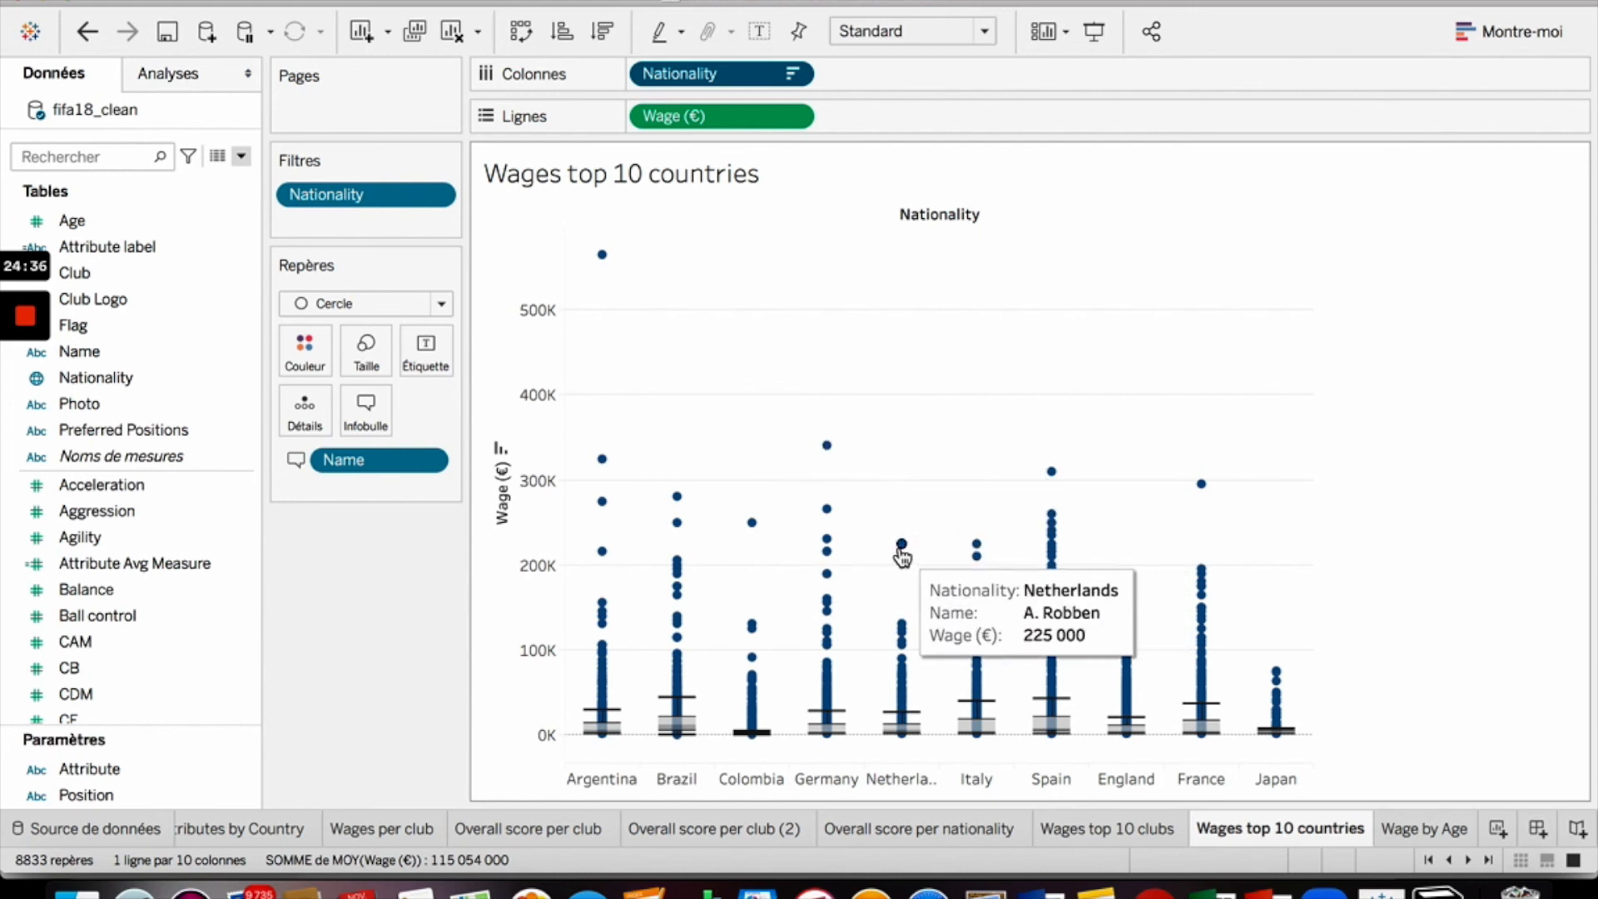
mouse_move(979, 552)
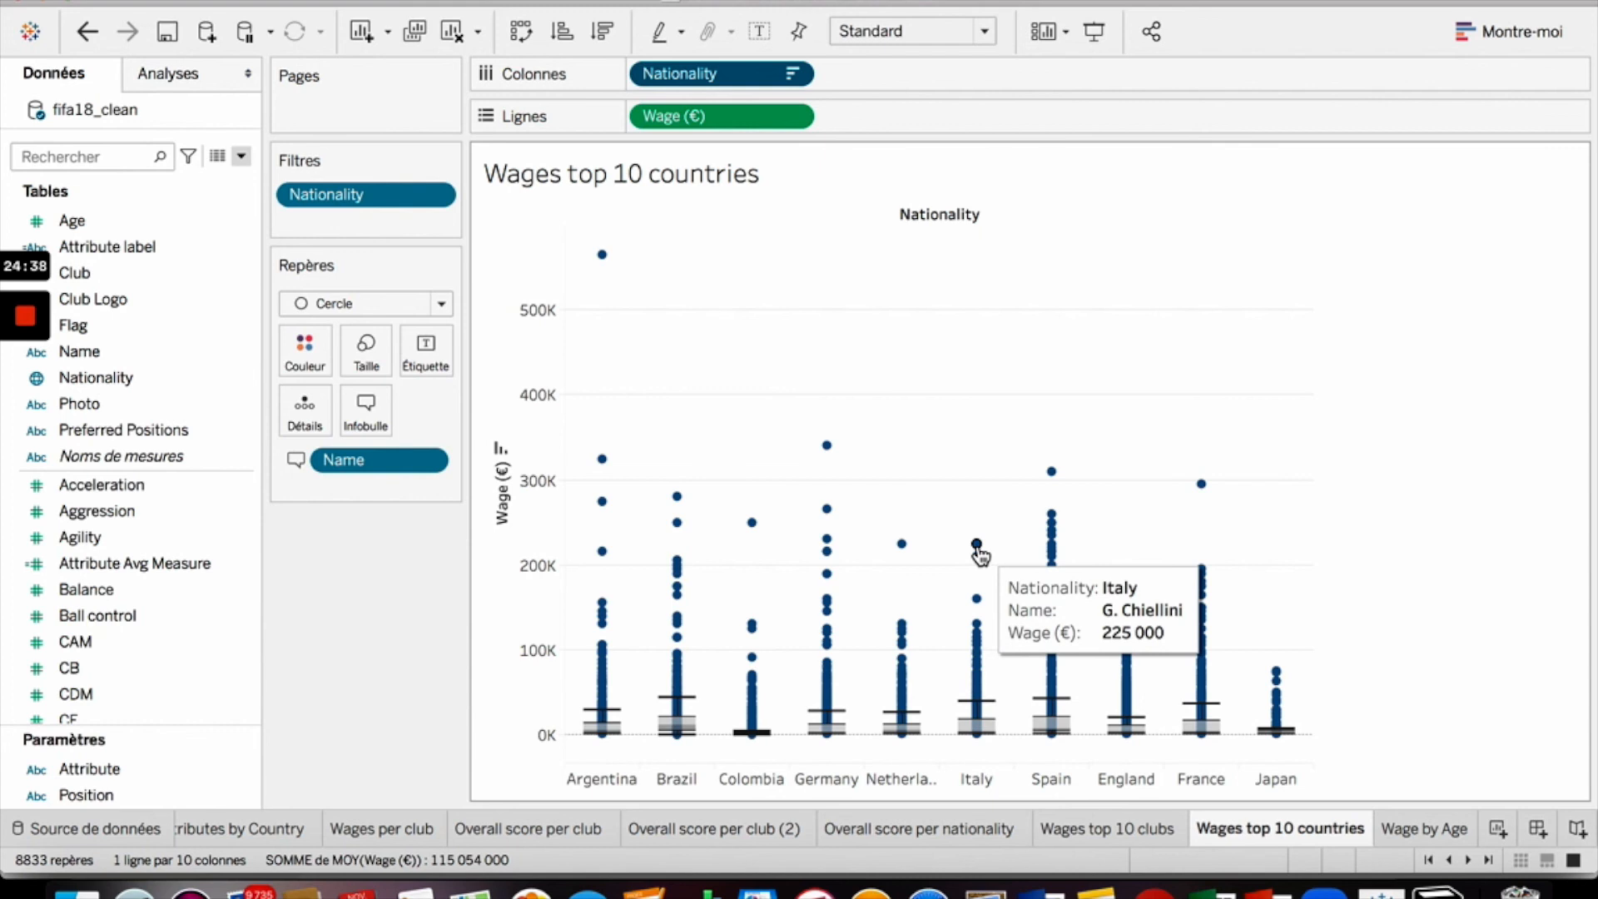
mouse_move(1066, 494)
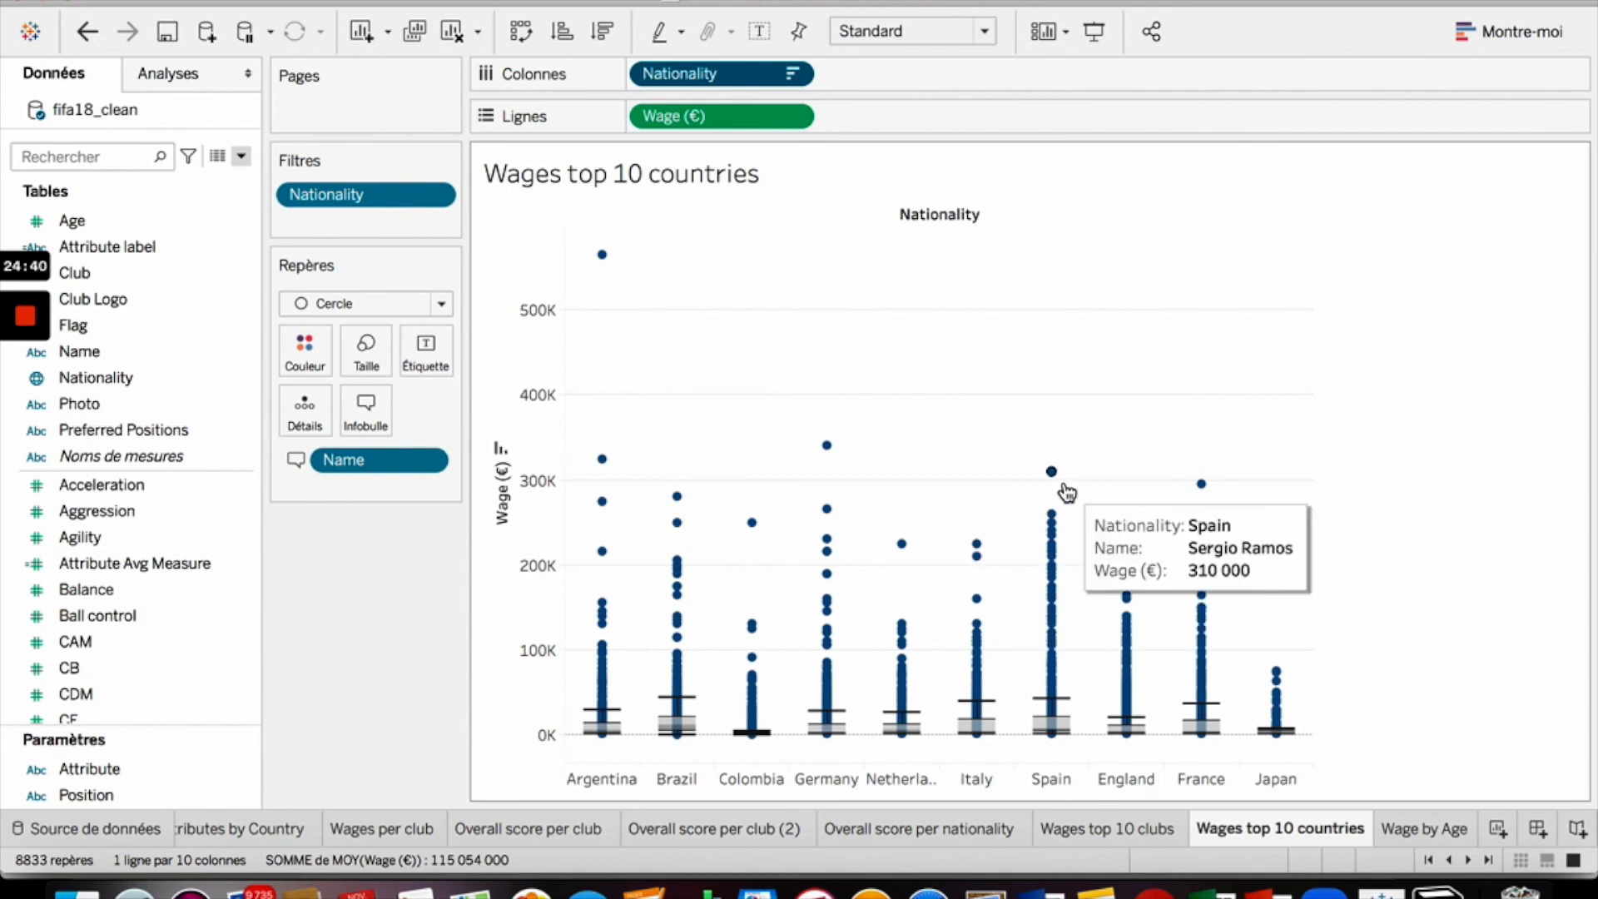
mouse_move(1133, 598)
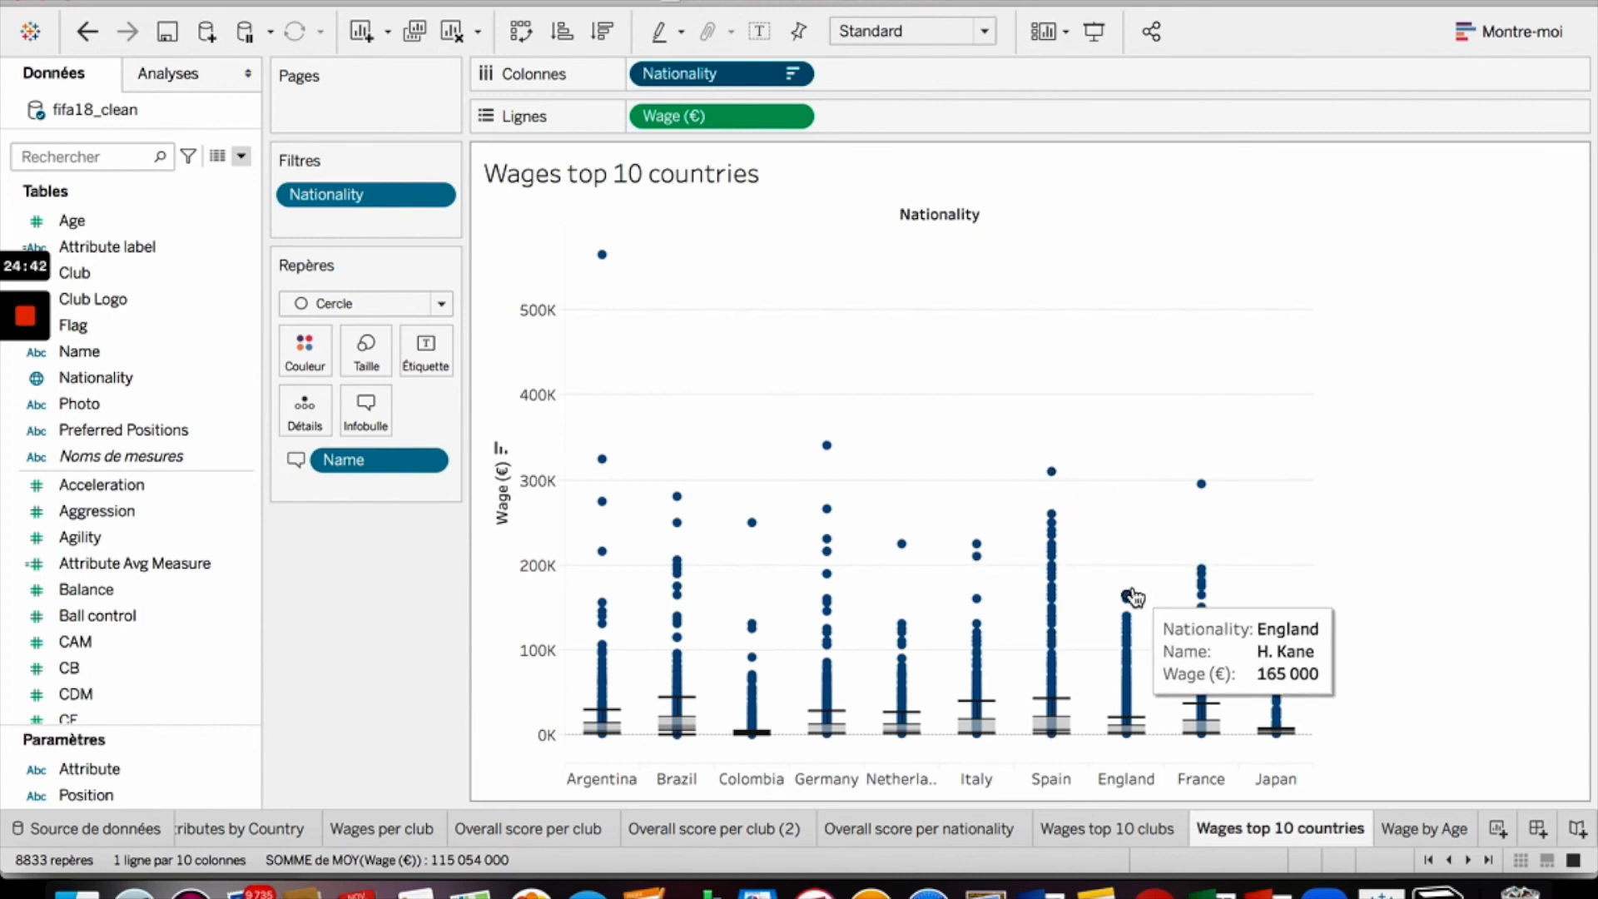
mouse_move(1208, 490)
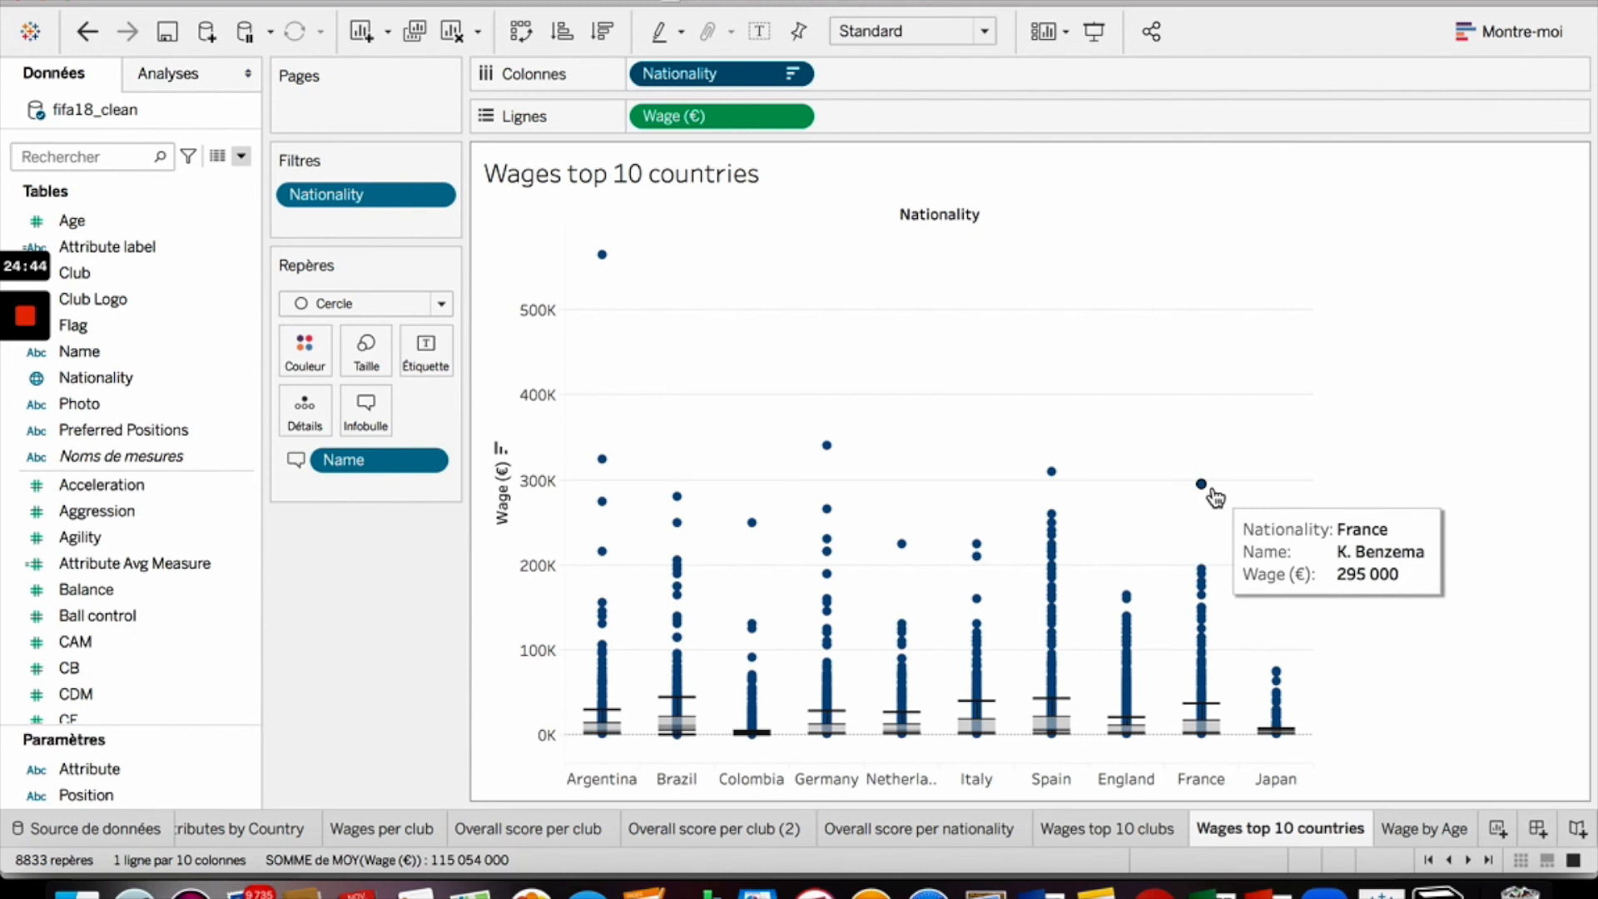
mouse_move(1277, 680)
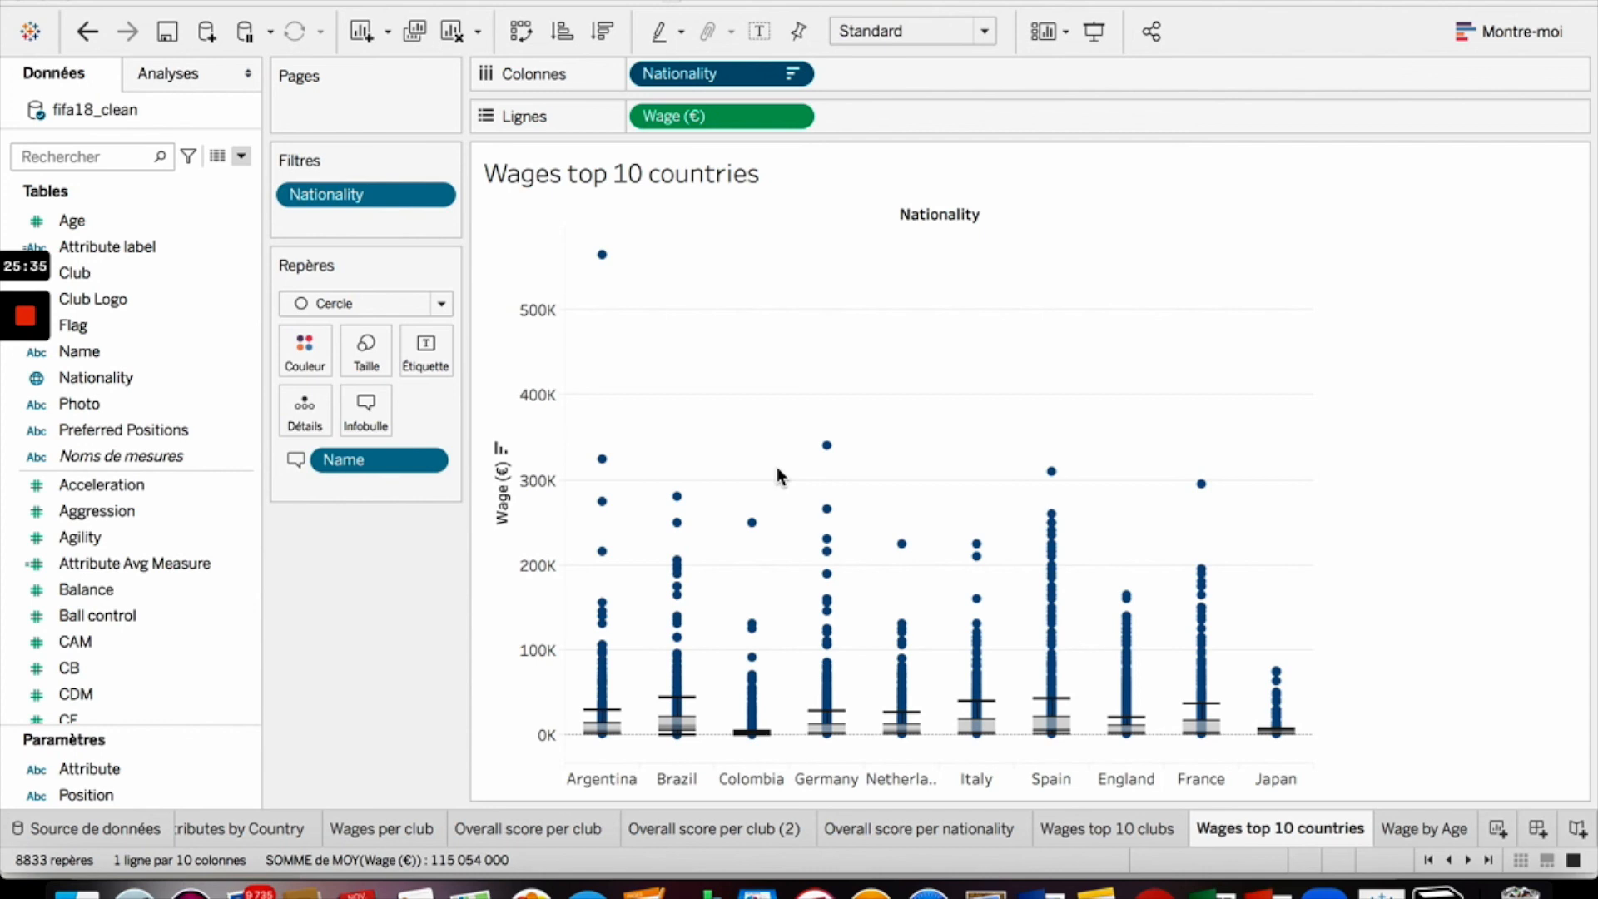
mouse_move(35, 335)
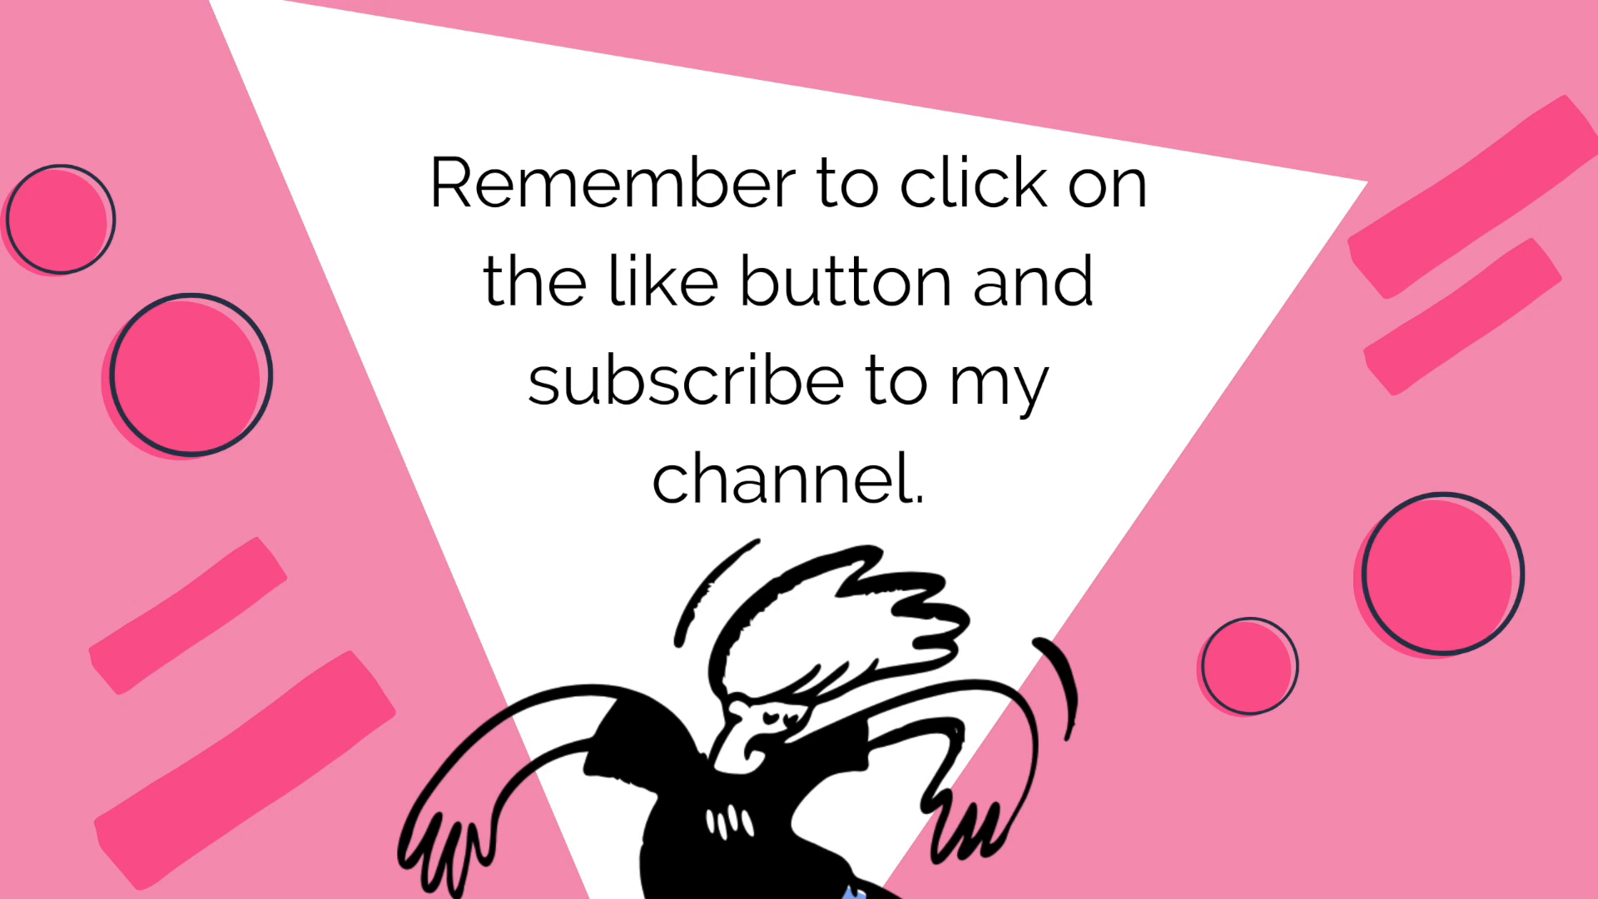